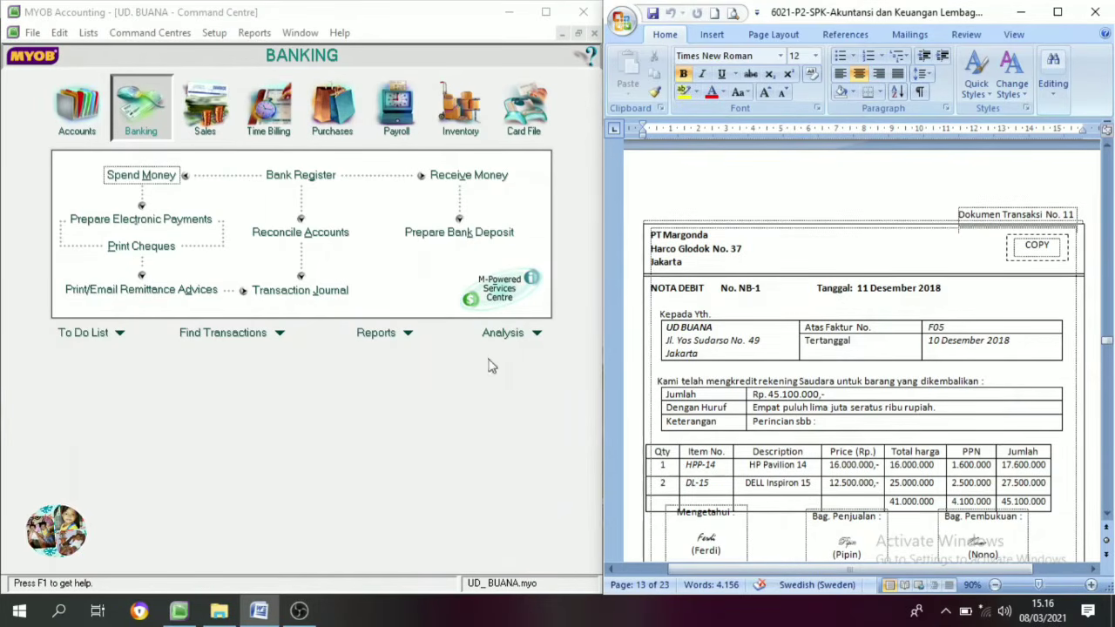
Start a new purchase bill for supplier PT. Margonda.
left_click(335, 118)
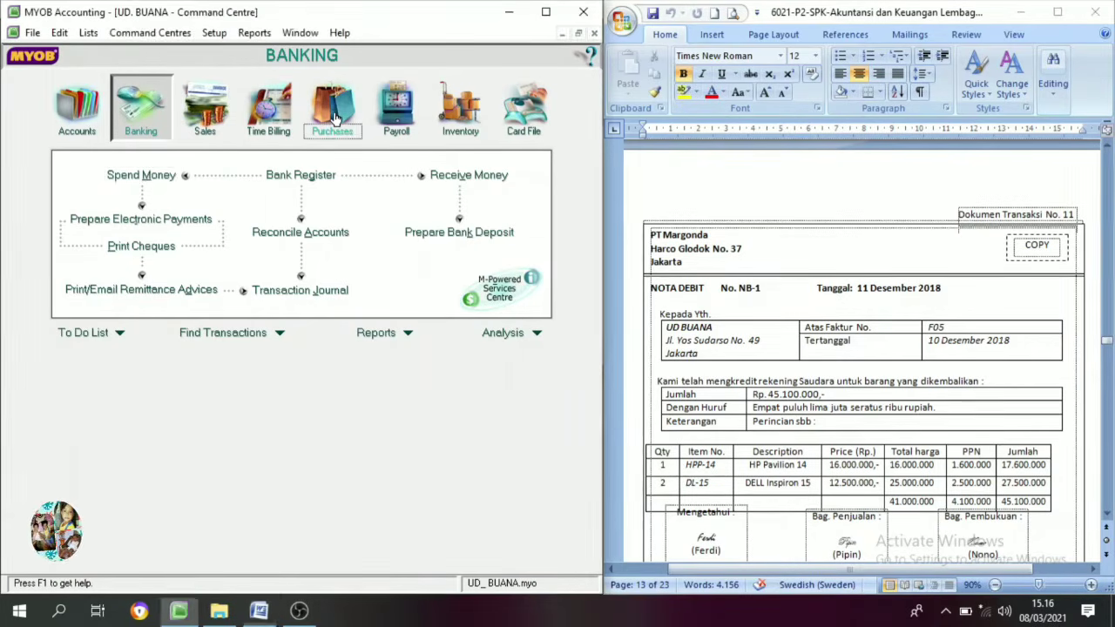
left_click(336, 118)
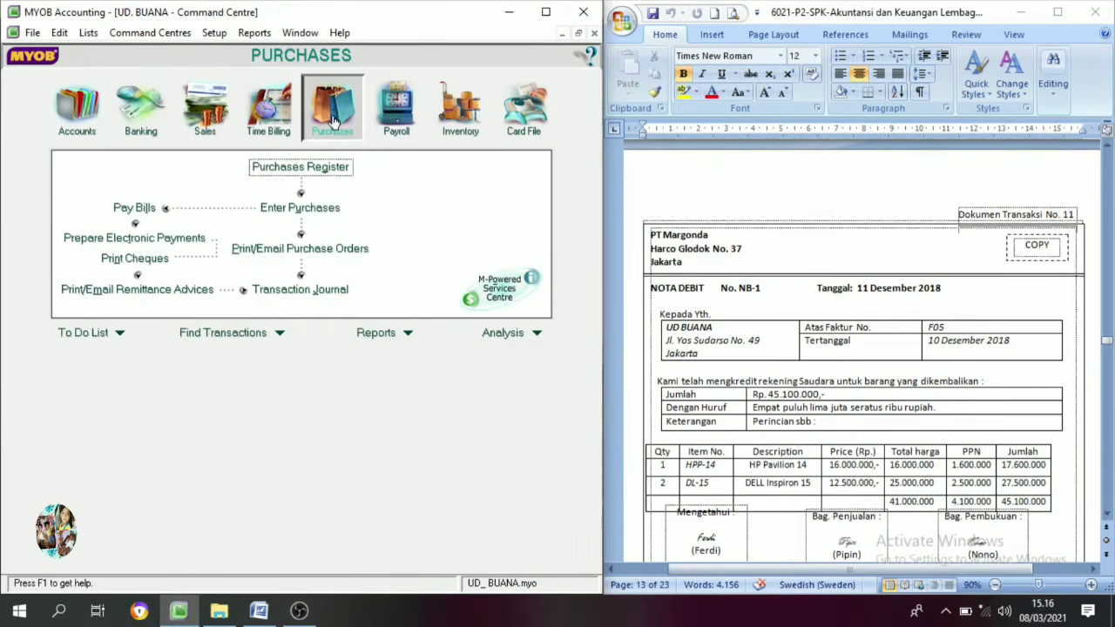
left_click(317, 207)
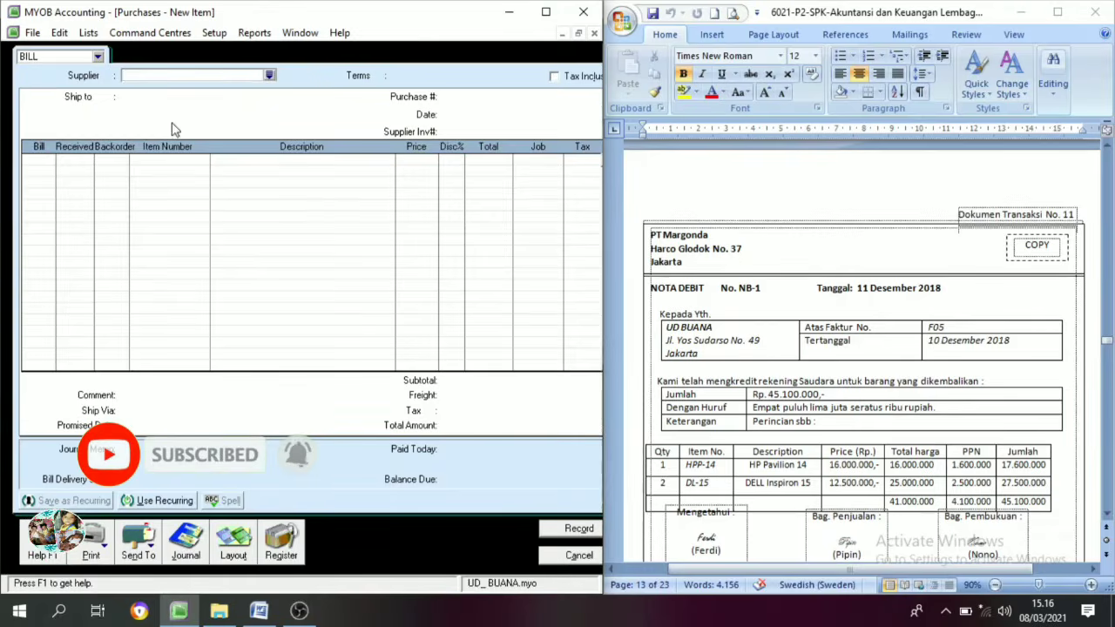
left_click(270, 76)
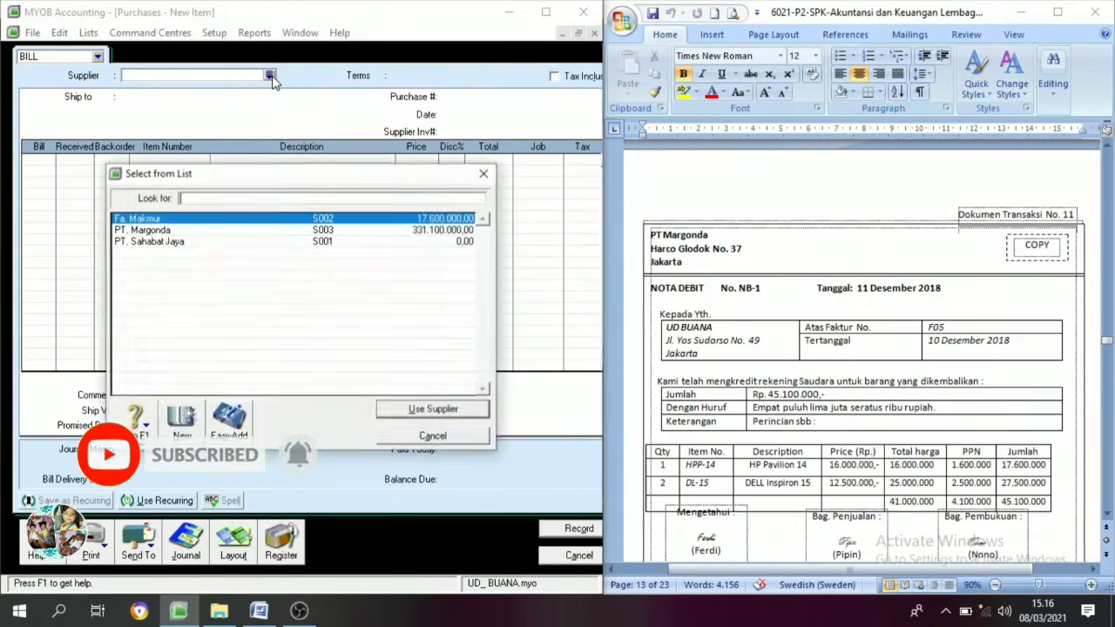
left_click(161, 242)
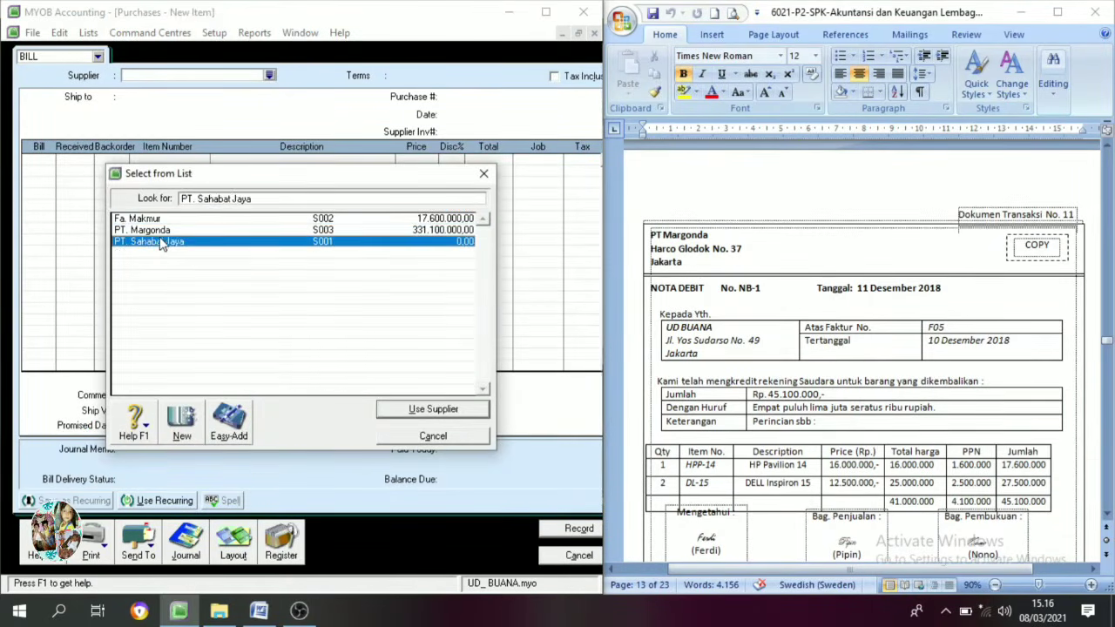
left_click(159, 230)
left_click(433, 409)
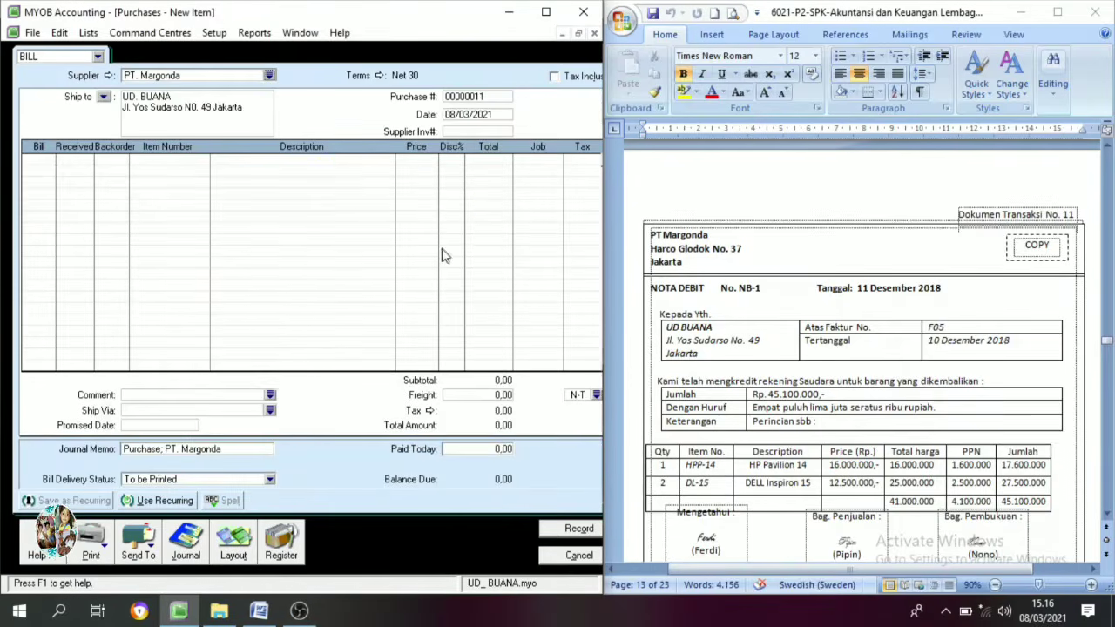
Date the bill 11/12/2018 and set its purchase number to NB-1, copied from the debit note.
left_click(454, 119)
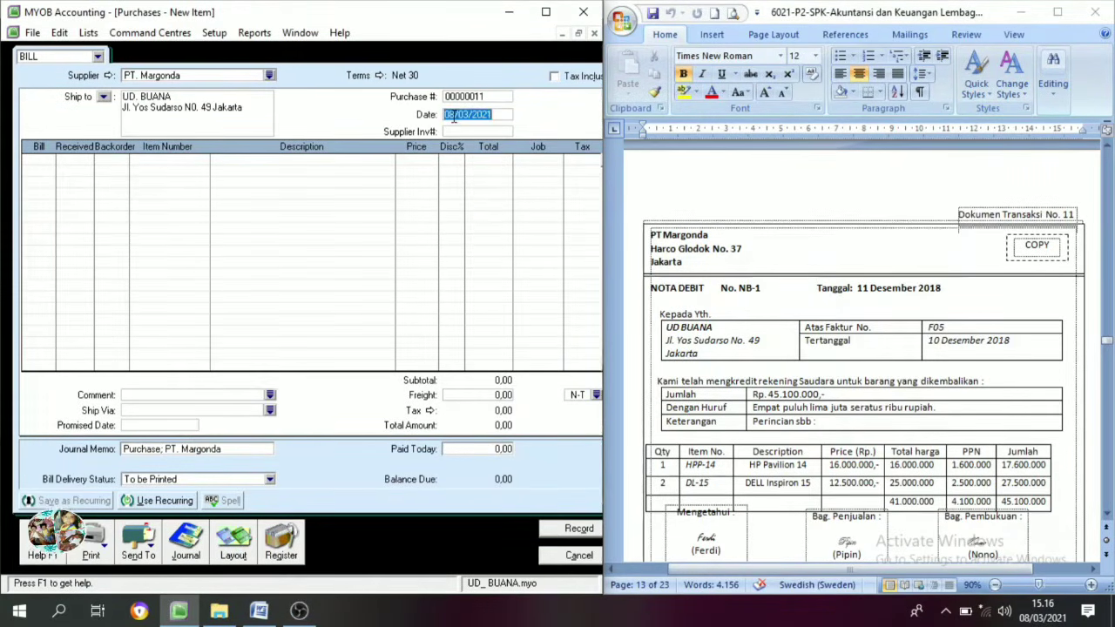
type("11/12")
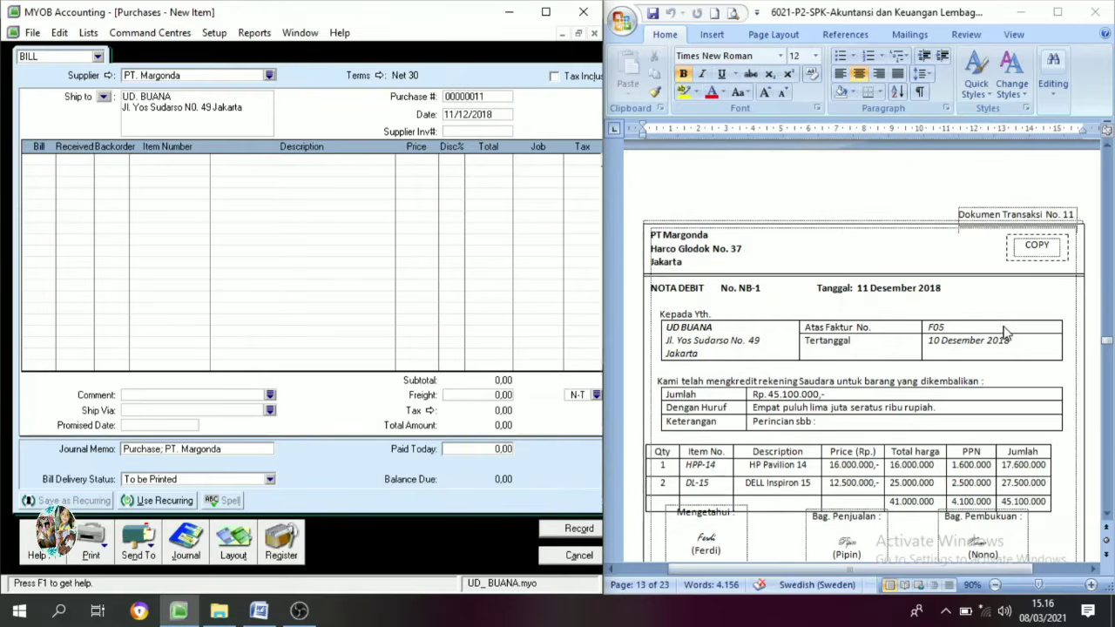
left_click(751, 292)
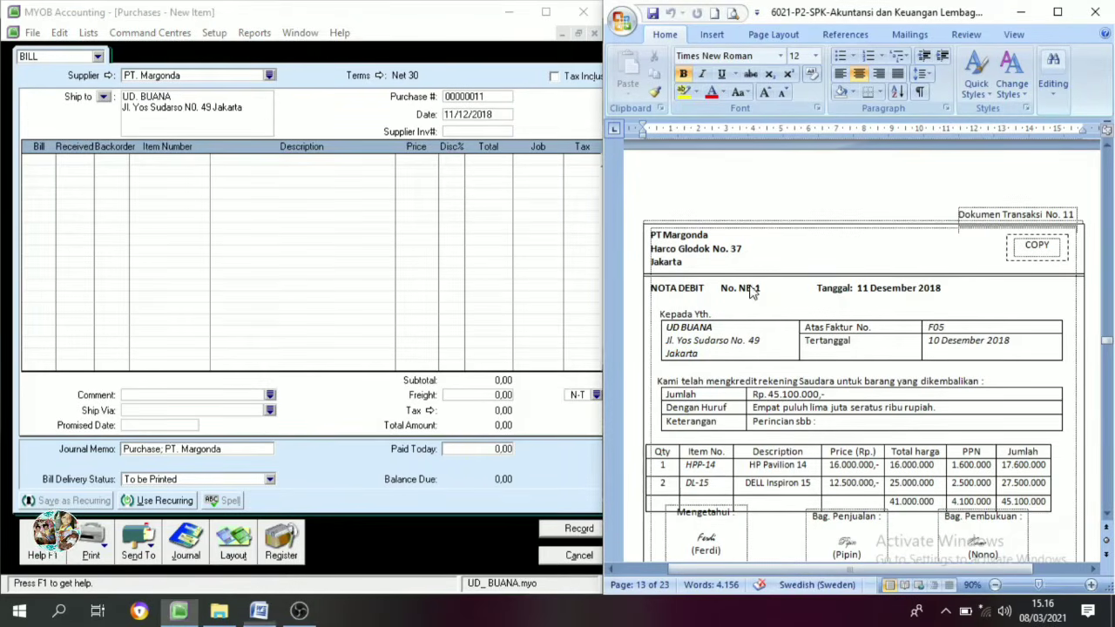
double_click(746, 295)
key("ctrl+c")
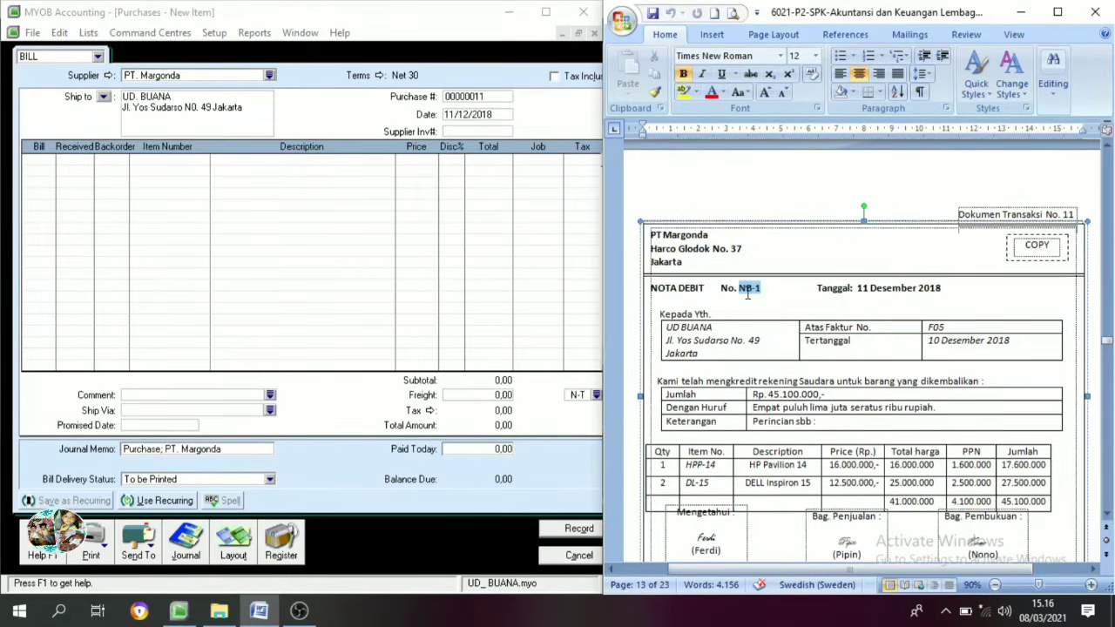
left_click(484, 99)
key("ctrl+v")
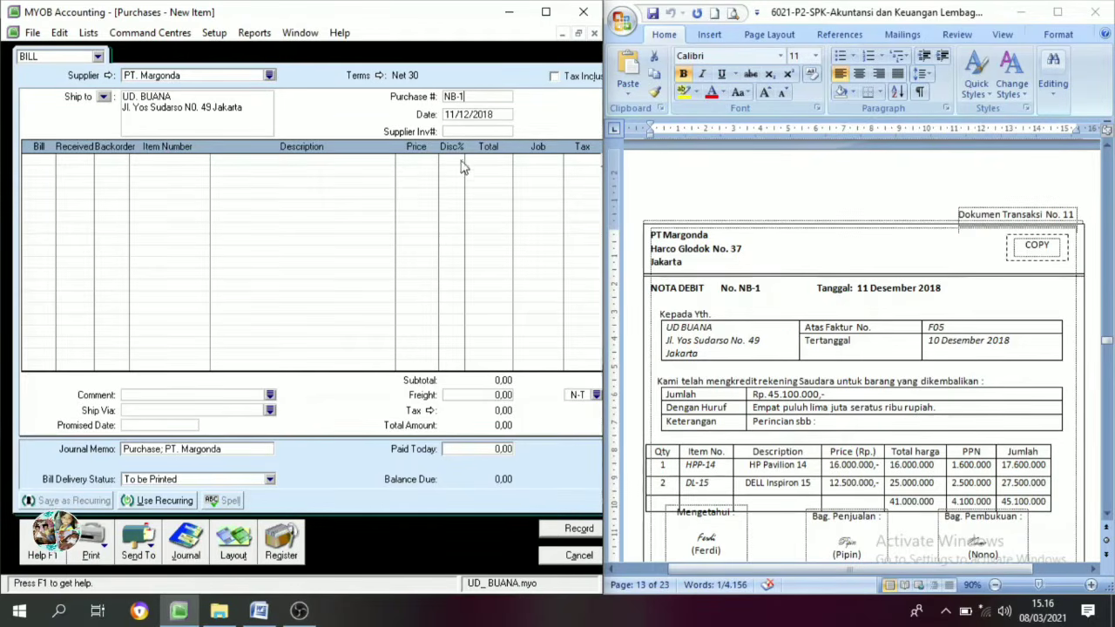
Enter the first bill line as quantity -1 of item HPP-14, HP Pavilion 14, at a price of 16000000.
left_click(48, 161)
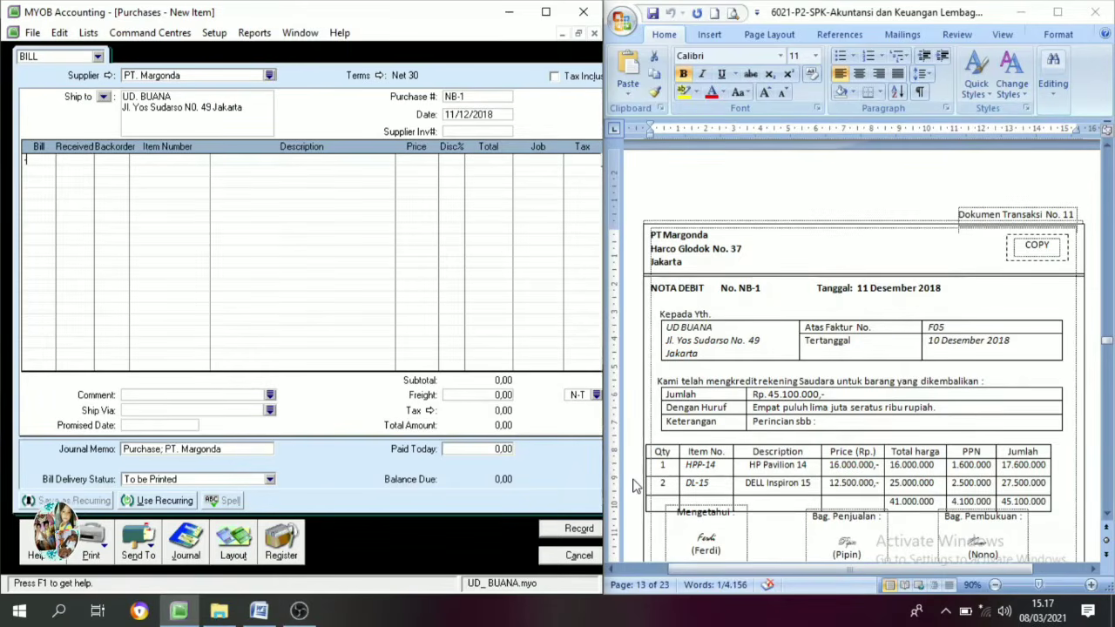
key("Tab")
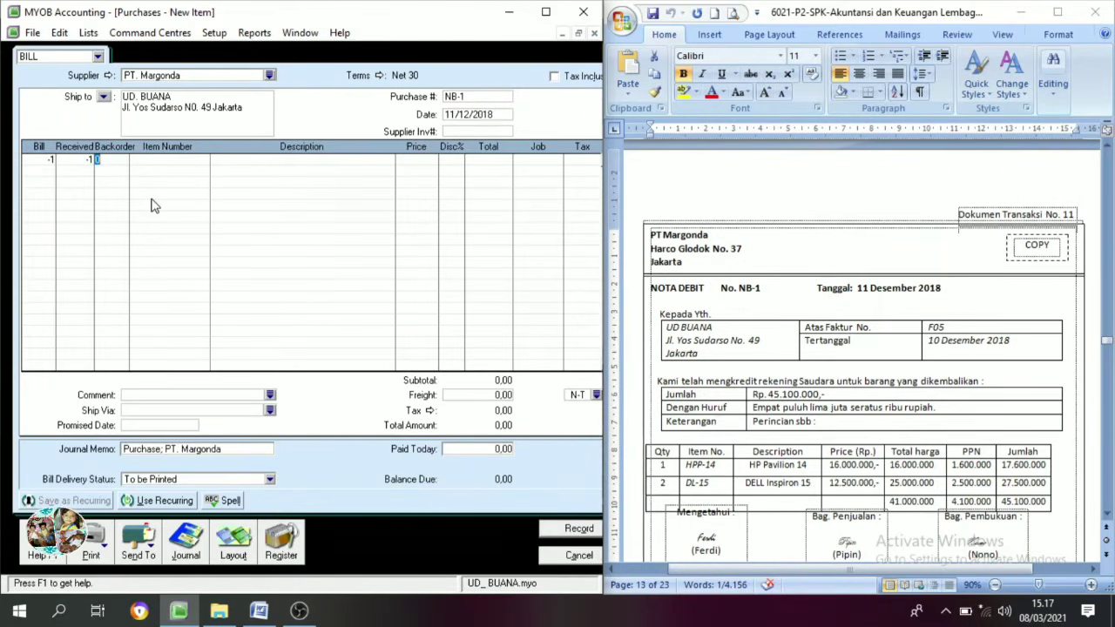
key("Tab")
key("Tab")
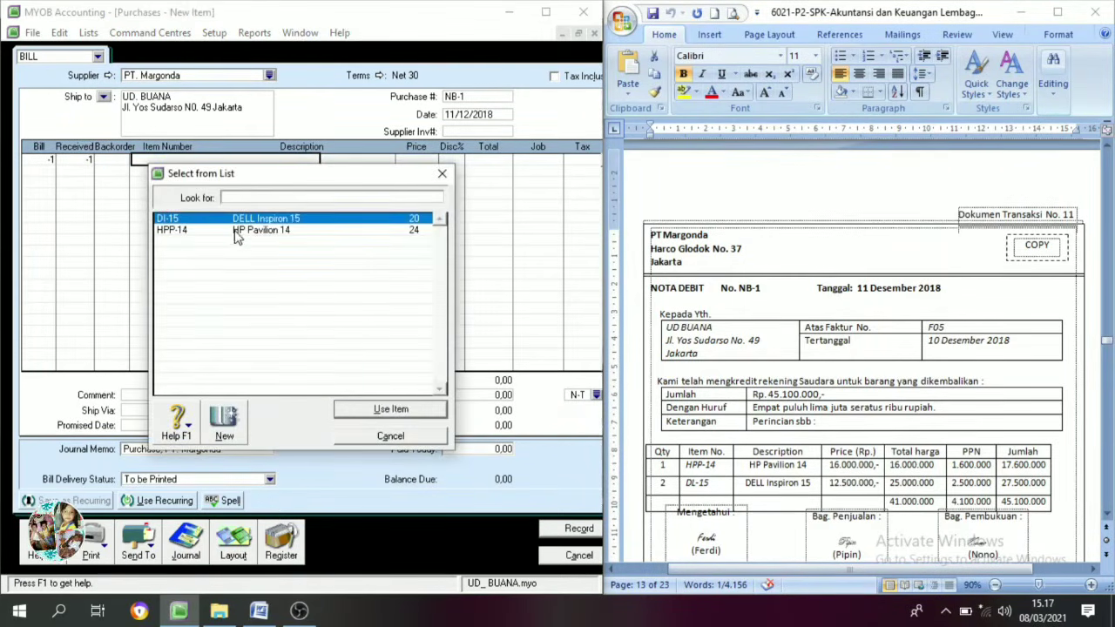
left_click(237, 230)
left_click(383, 408)
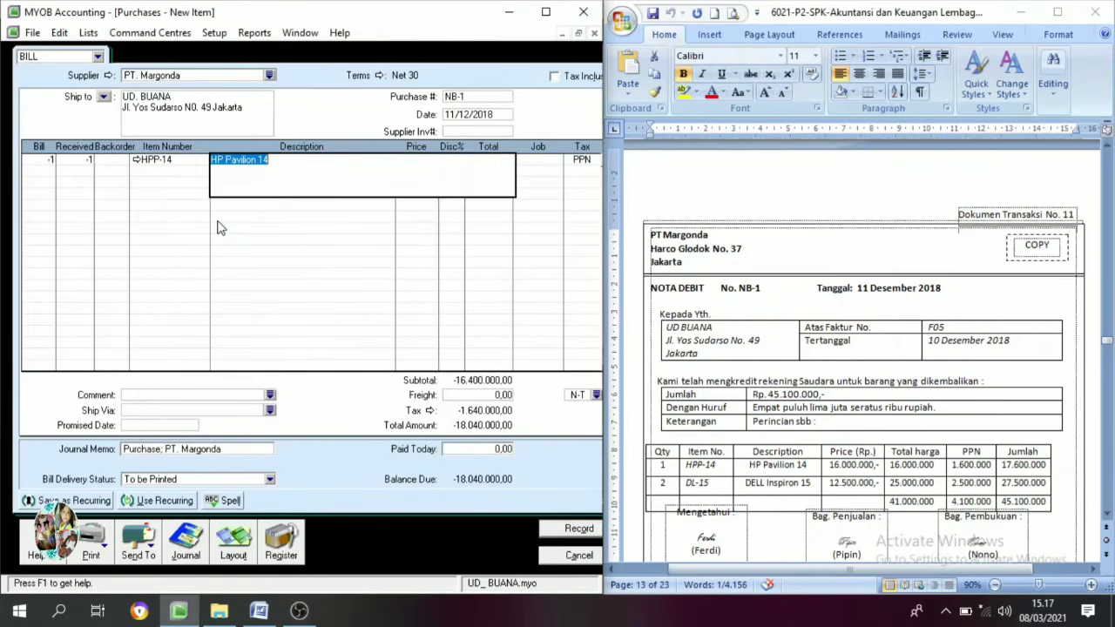
key("Tab")
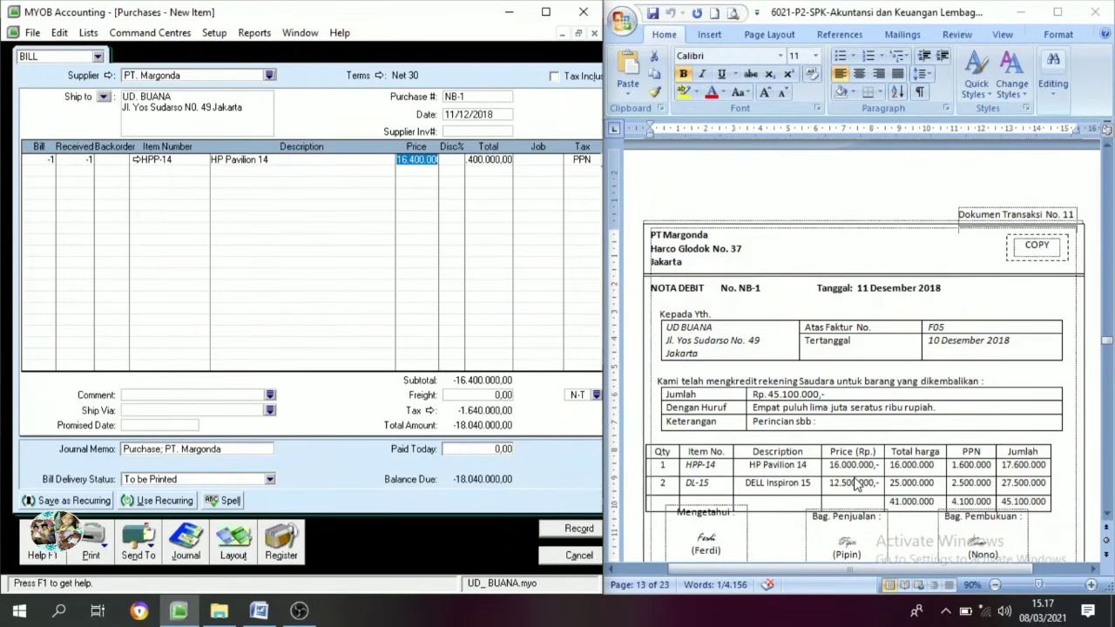
type("16")
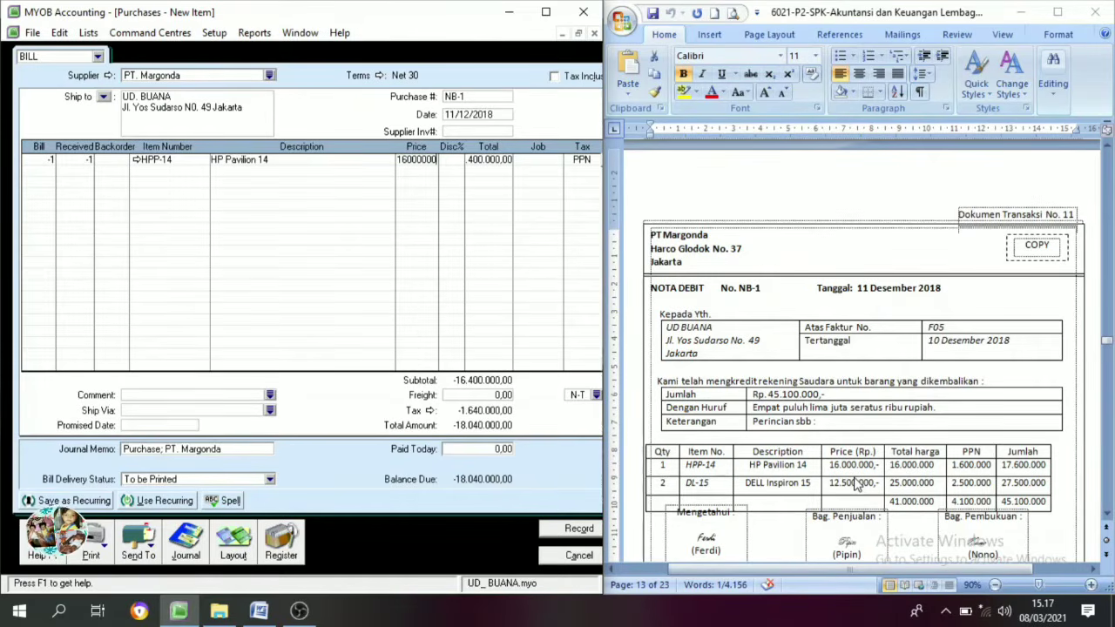
type("000000")
key("Tab")
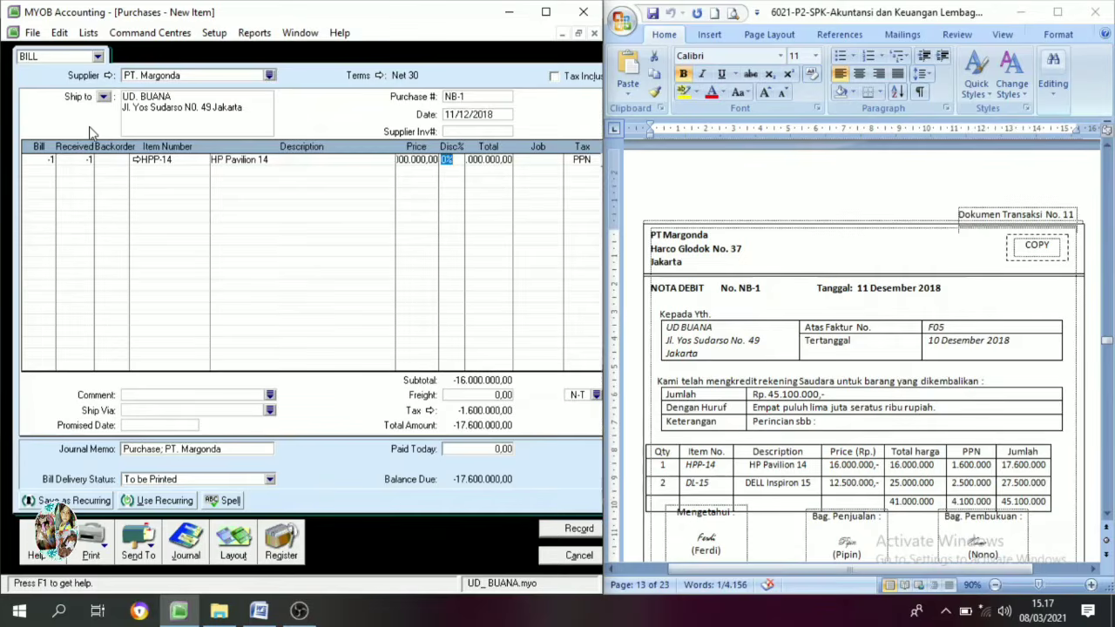
Enter the second bill line as quantity 2 of item DI-15, DELL Inspiron 15, at a price of 12500000.
left_click(47, 172)
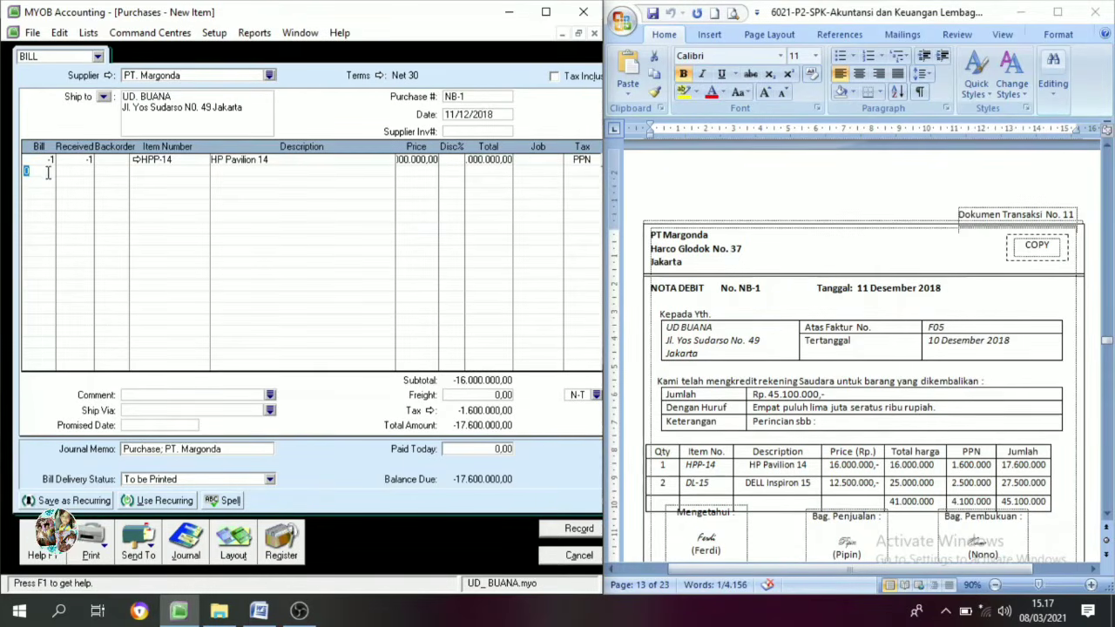
type("2")
key("Tab")
key("Tab")
key("Tab")
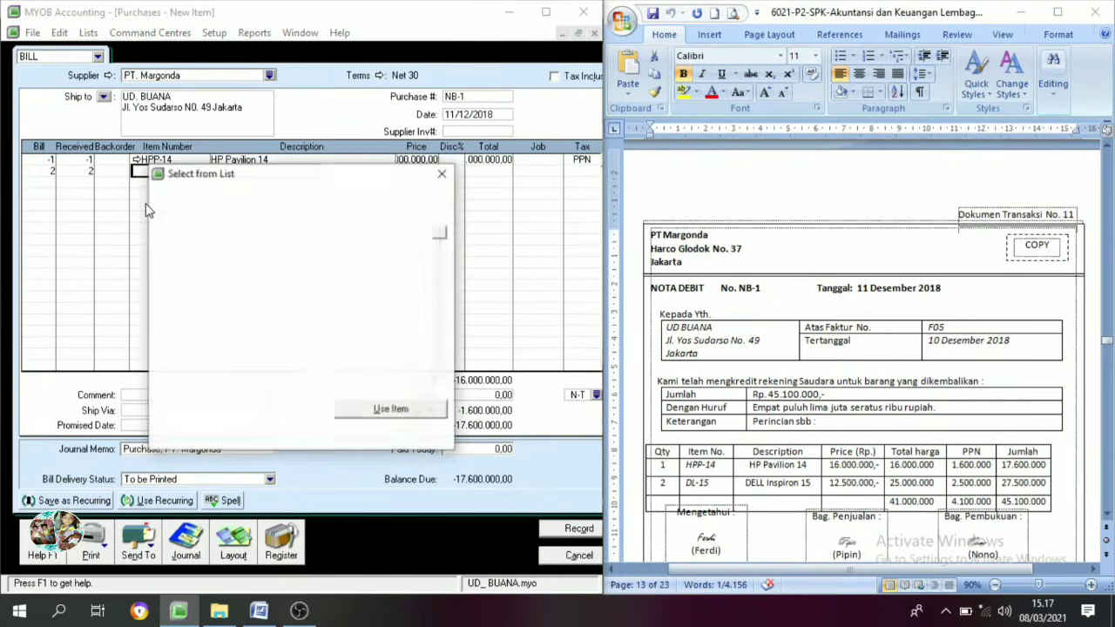
left_click(241, 219)
left_click(399, 409)
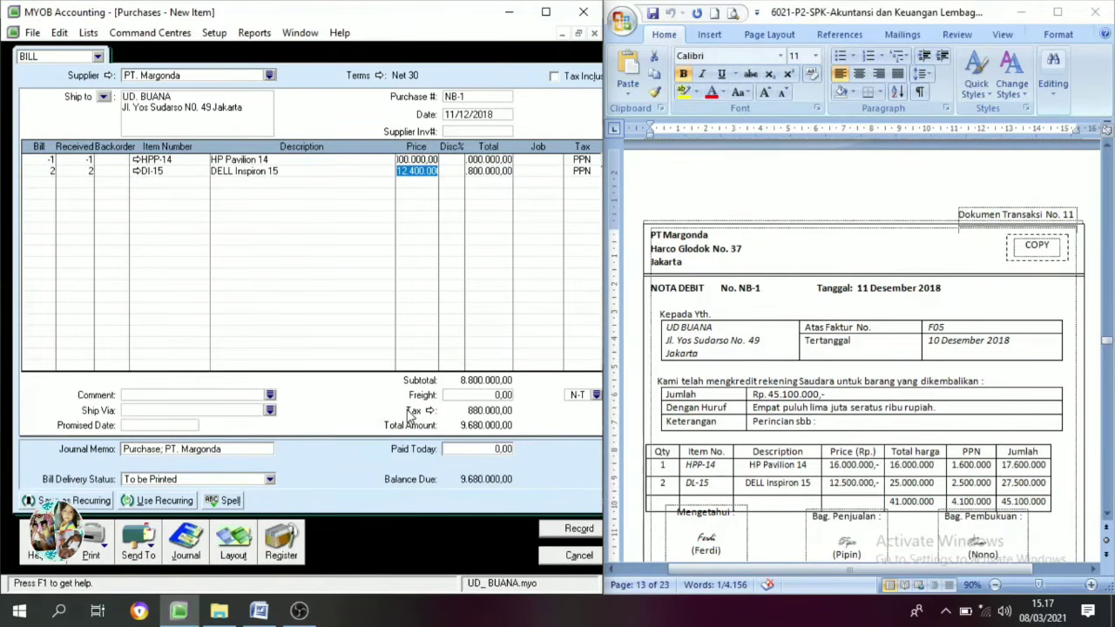
type("12500")
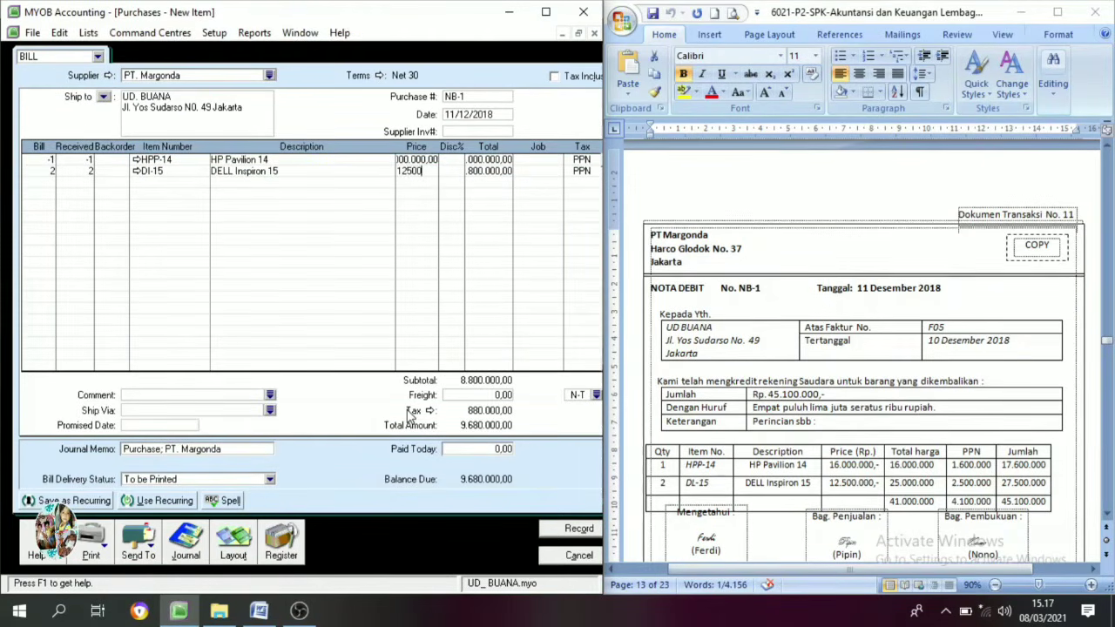
type("000")
key("Tab")
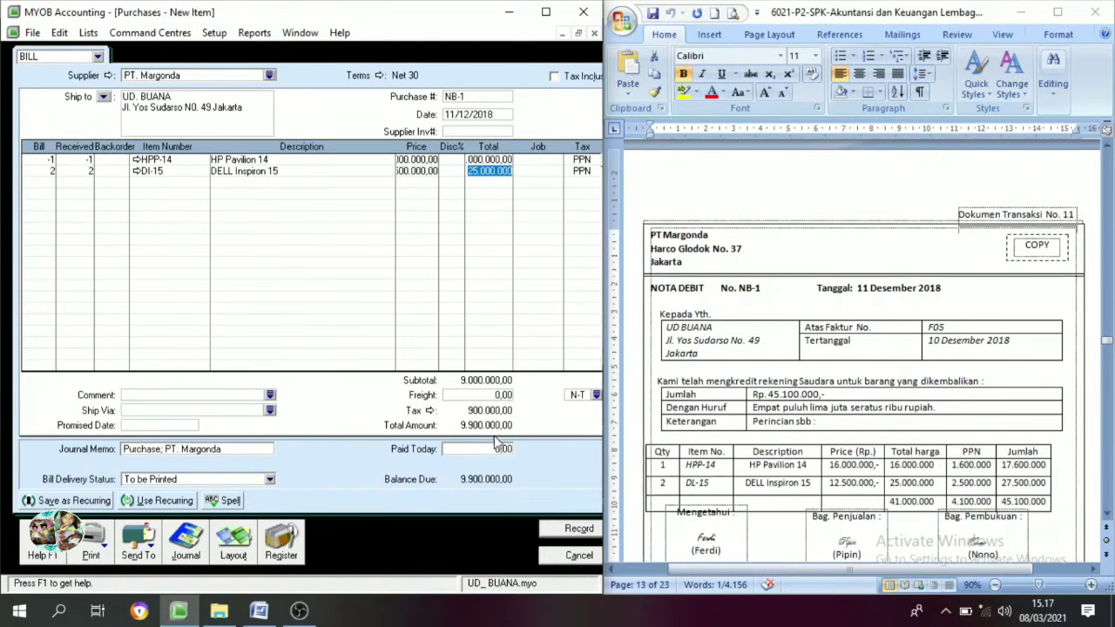
Re-enter the HP Pavilion 14 line's price as 16000000.
left_click(418, 161)
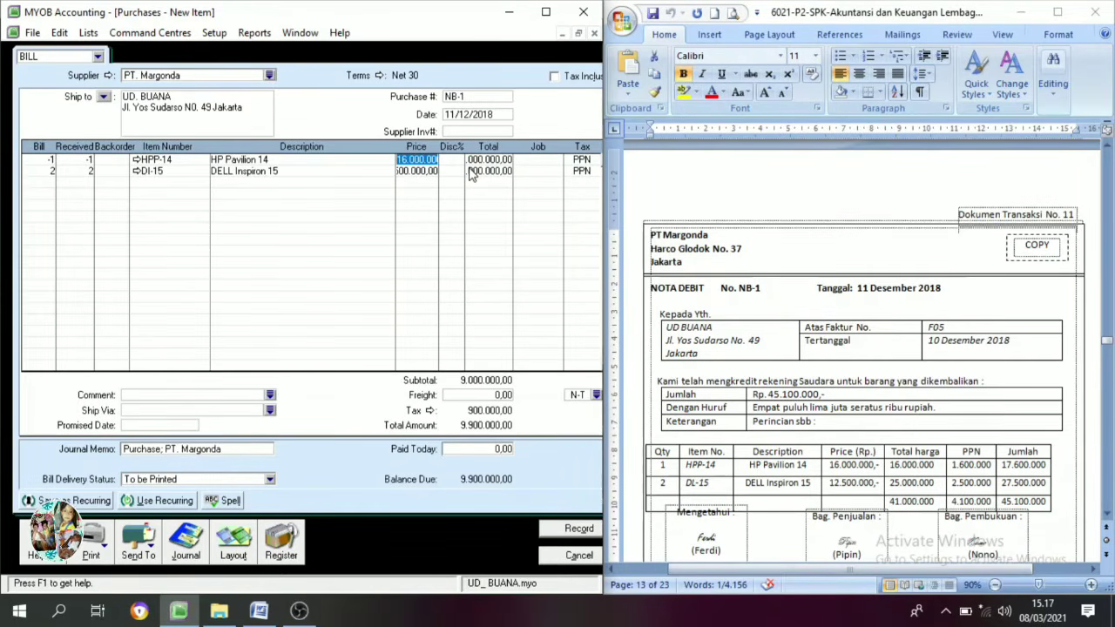
type("1600")
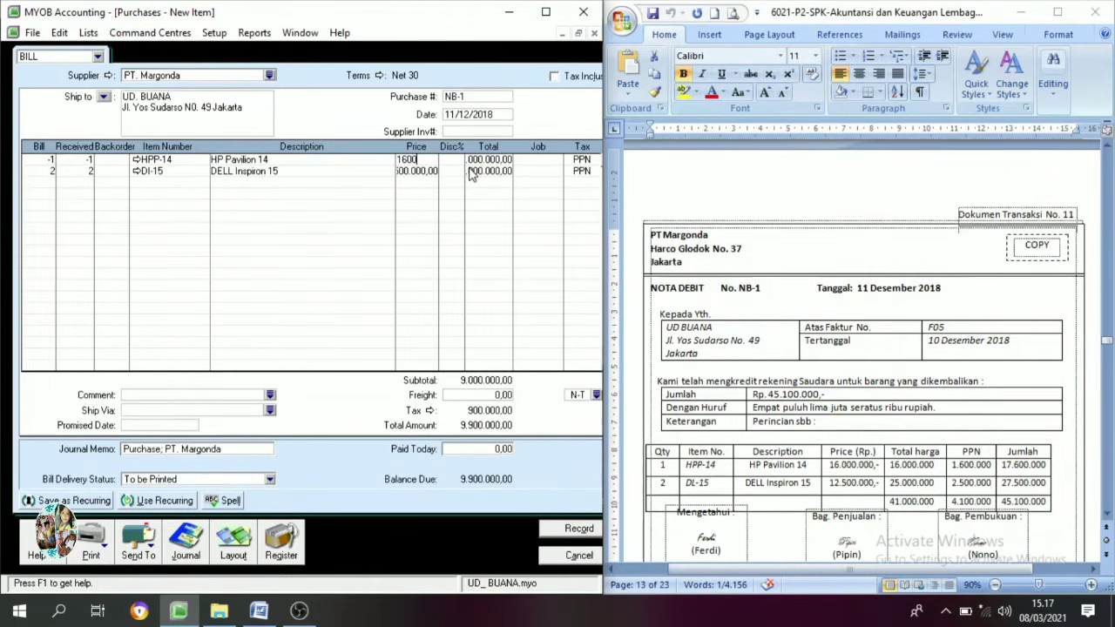
type("0000")
key("Tab")
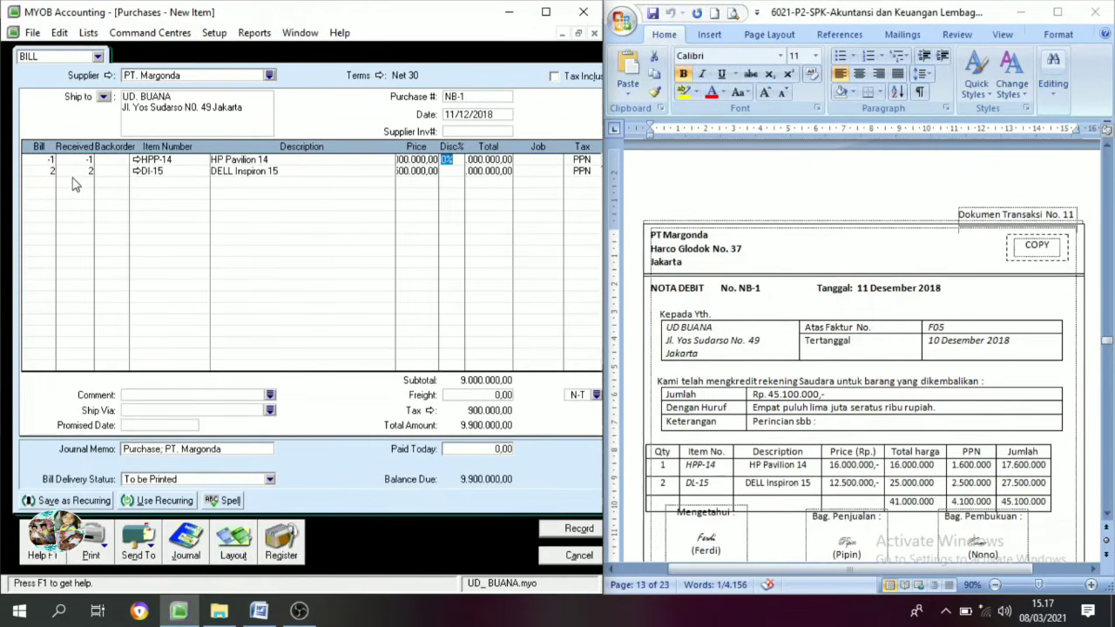
Change the DELL Inspiron 15 line's billed quantity to -2 and record the return bill.
left_click(48, 172)
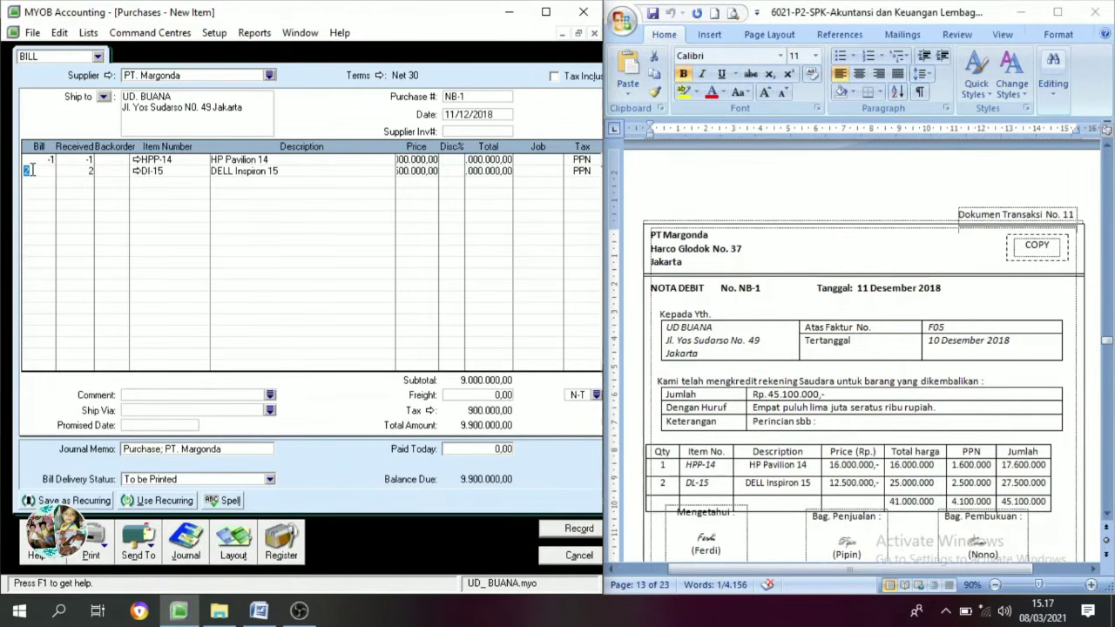
type("-2")
key("Tab")
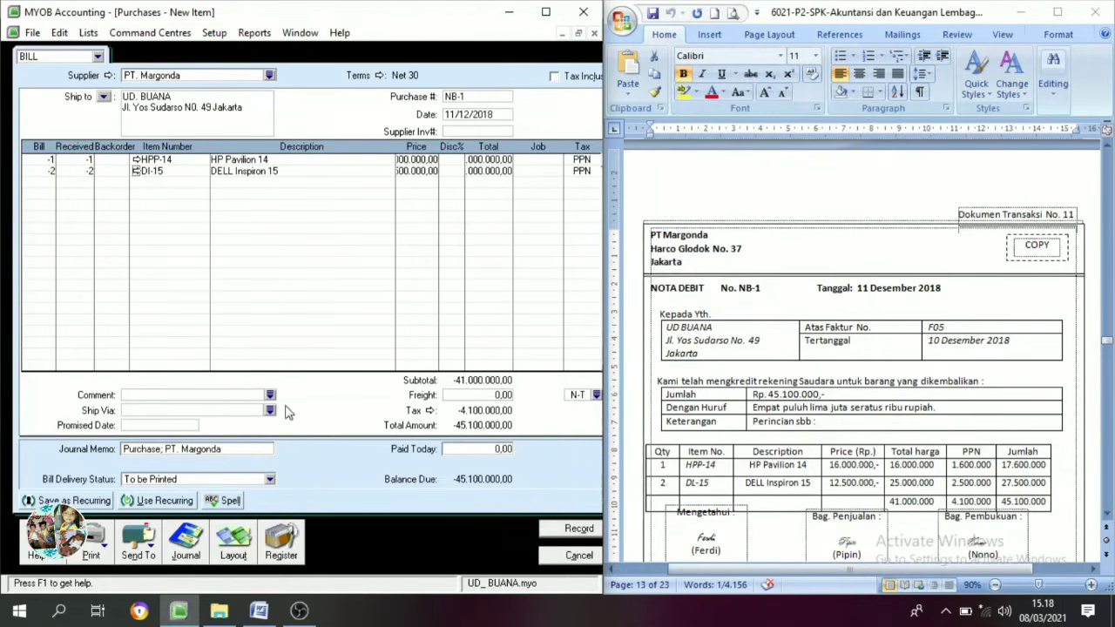
left_click(571, 533)
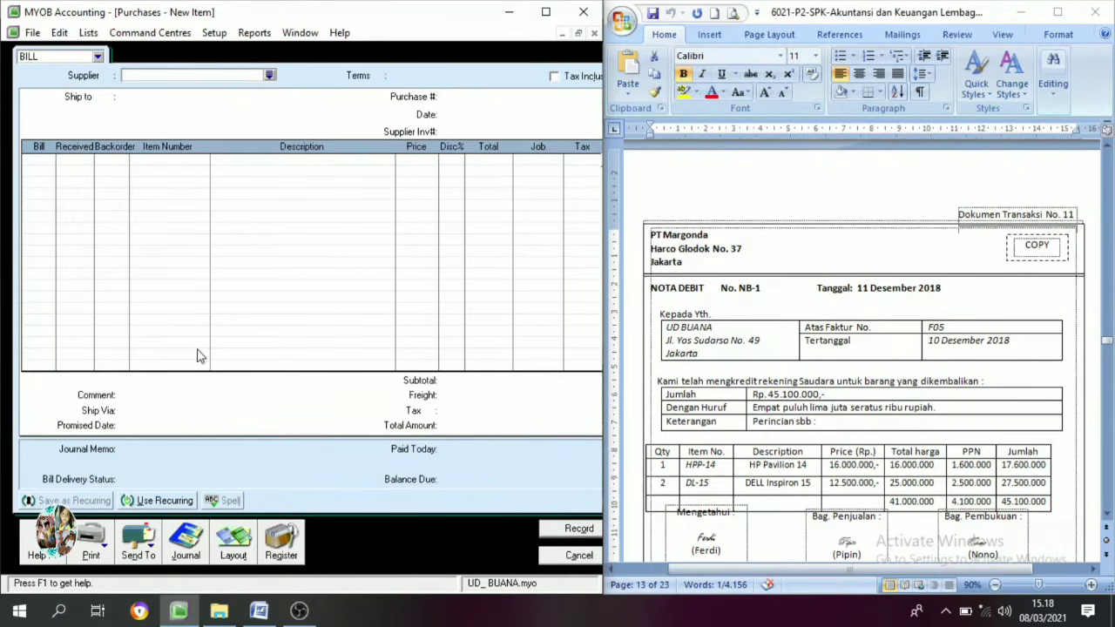
Open the PT. Margonda return NB-1 from the purchases register's returns and debits for applying to a purchase.
left_click(282, 550)
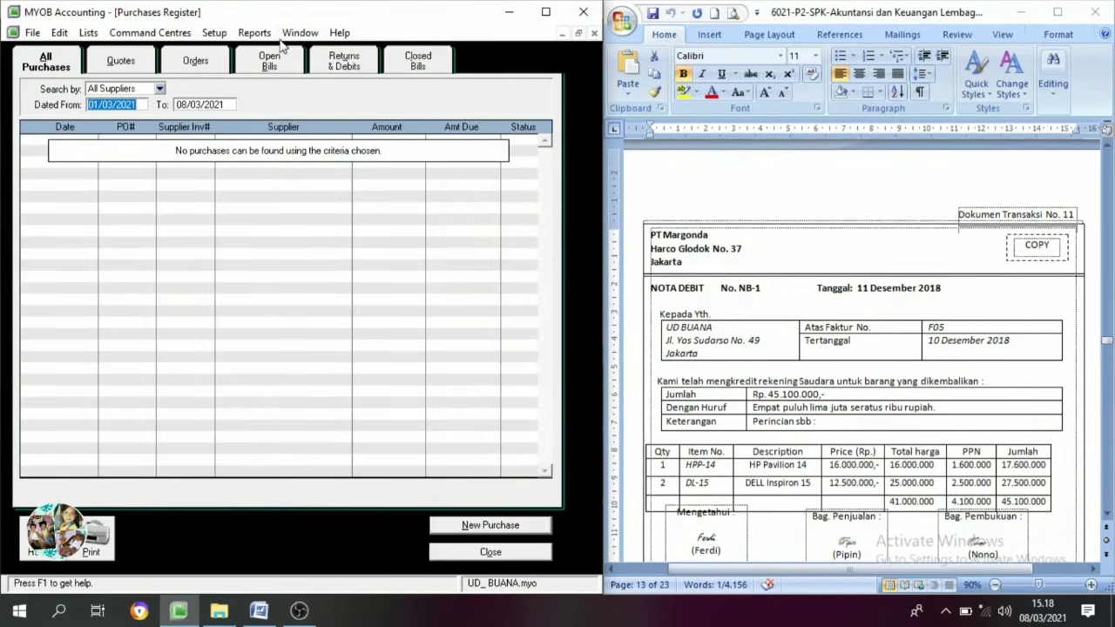
left_click(345, 65)
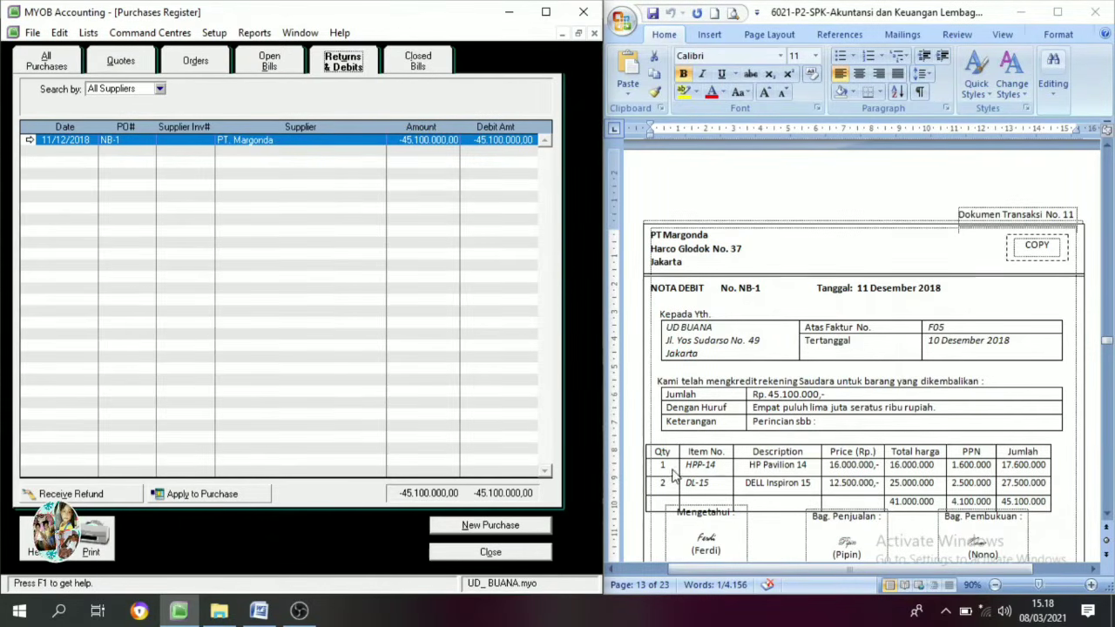
left_click(190, 498)
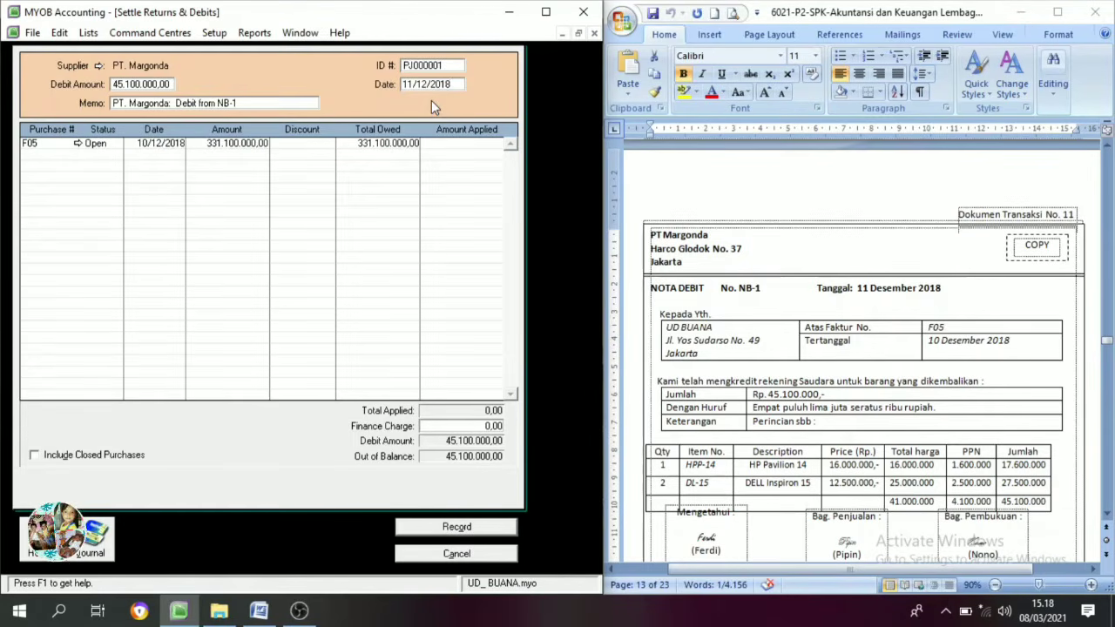
Set the debit settlement's ID number to NB-1, copied from the debit note.
left_click(439, 66)
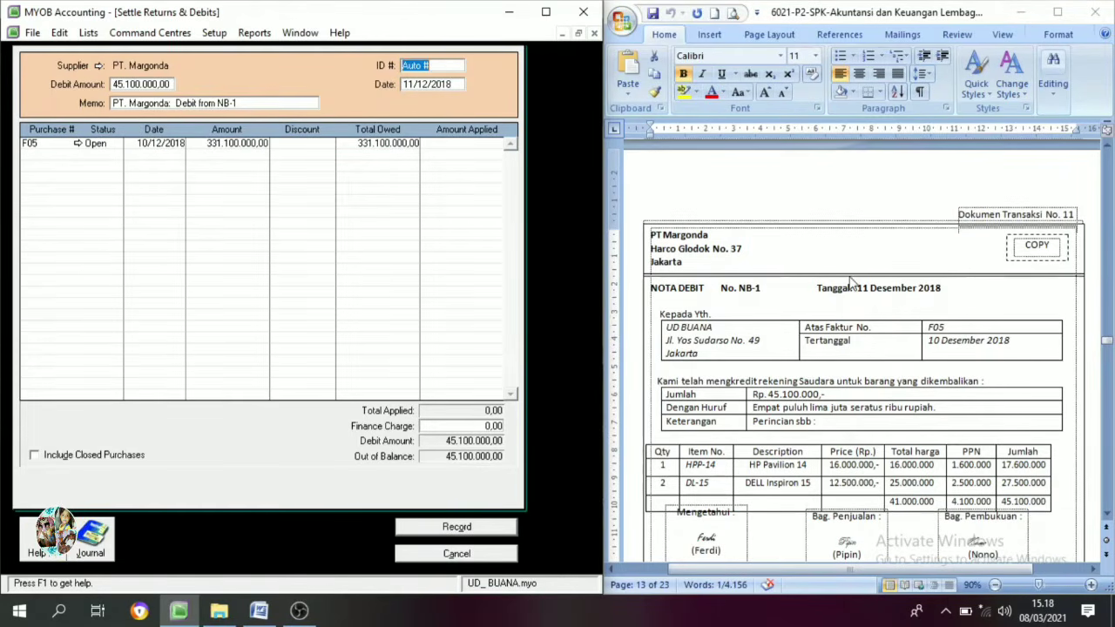
double_click(759, 296)
key("ctrl+c")
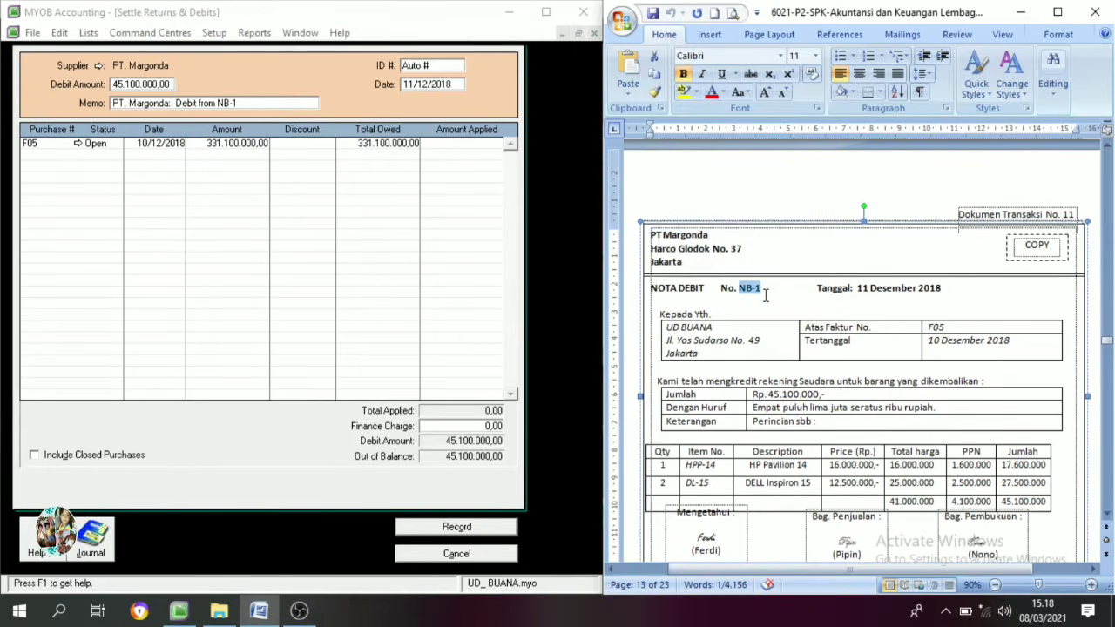
left_click(430, 71)
key("ctrl+v")
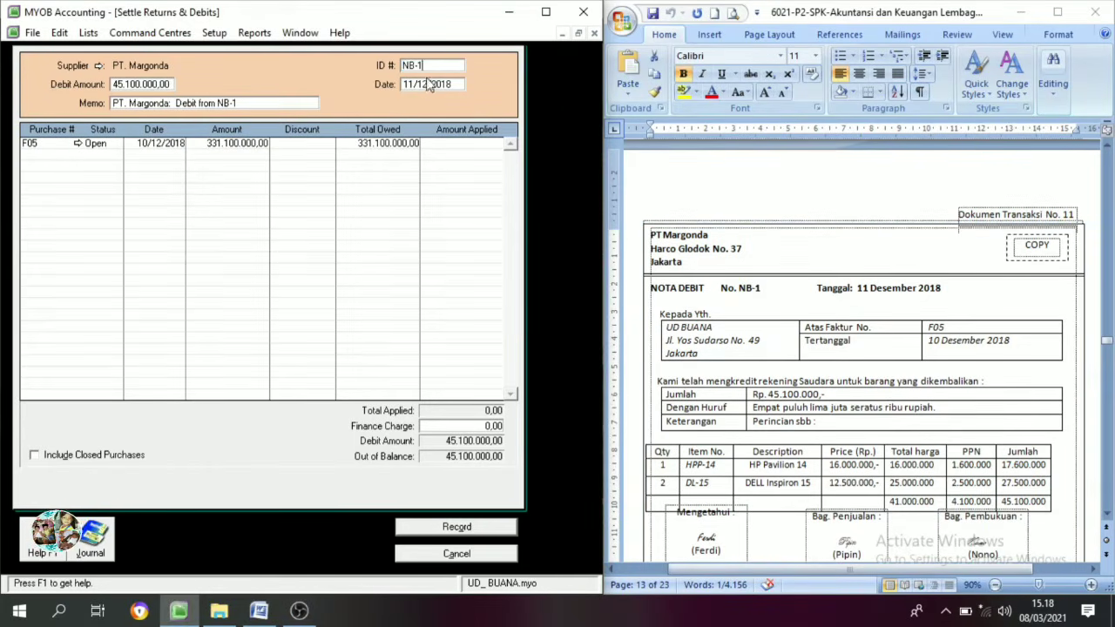
Apply the 45.100.000 debit to purchase F05, record the settlement, and close the purchases windows.
left_click(471, 144)
key("Tab")
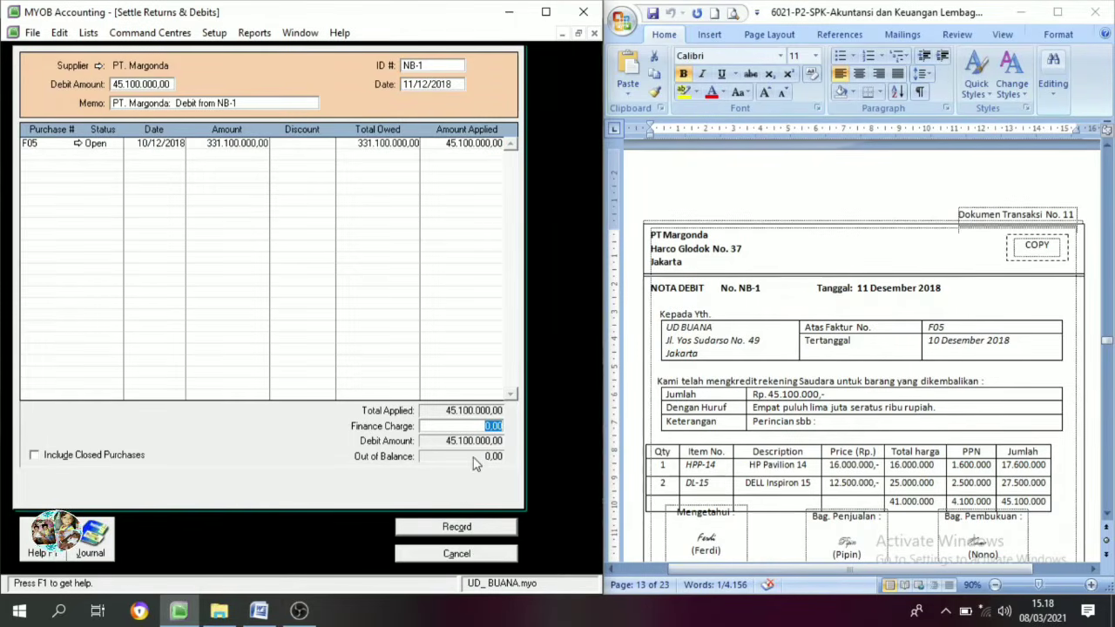
left_click(479, 528)
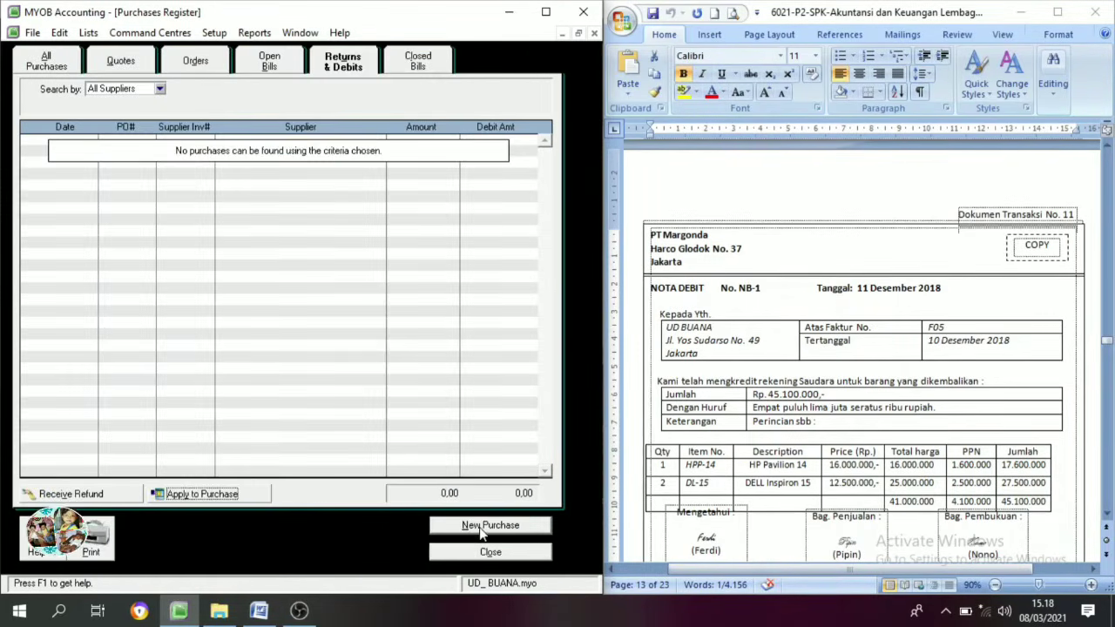
left_click(491, 553)
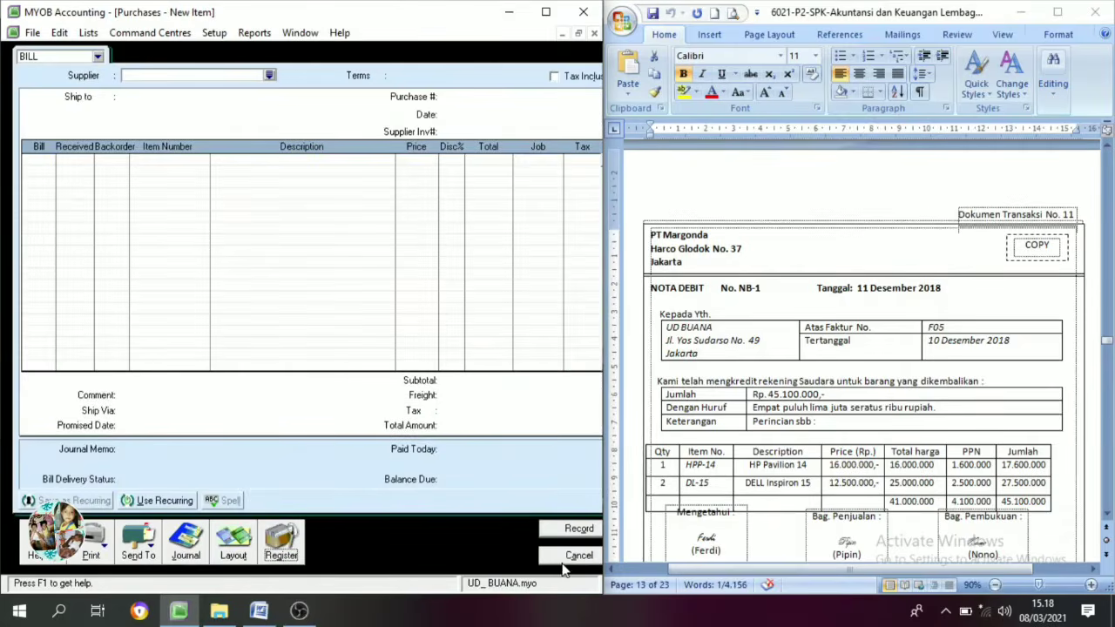
left_click(566, 554)
Start a received payment for the customer Didgital Elex, following transaction document No. 12.
scroll(958, 303, "down", 3)
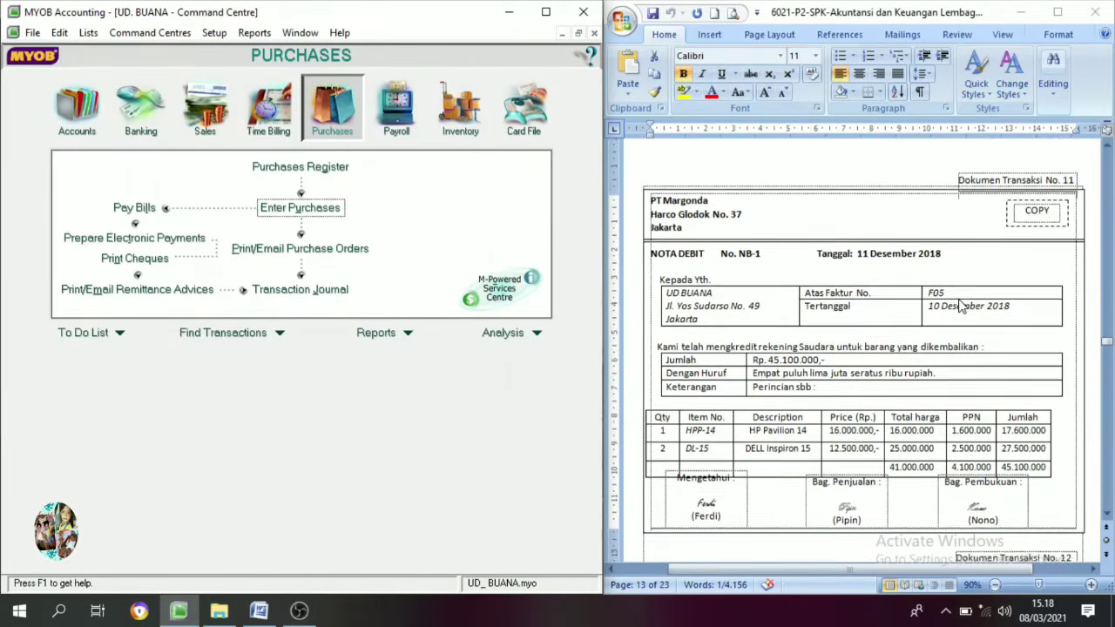
scroll(958, 303, "down", 6)
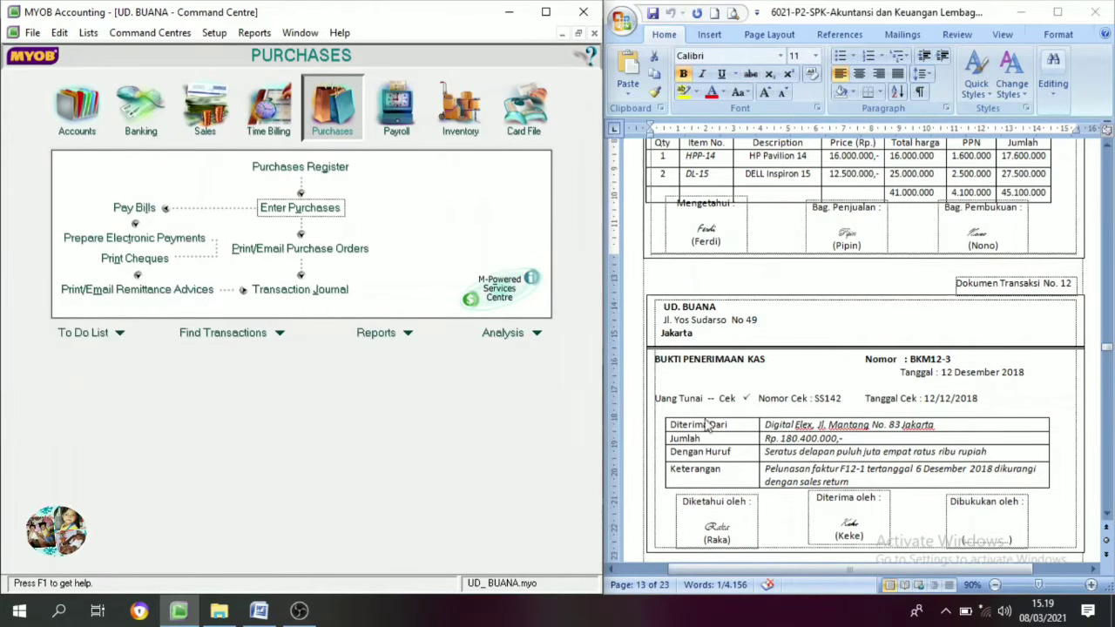
left_click(202, 130)
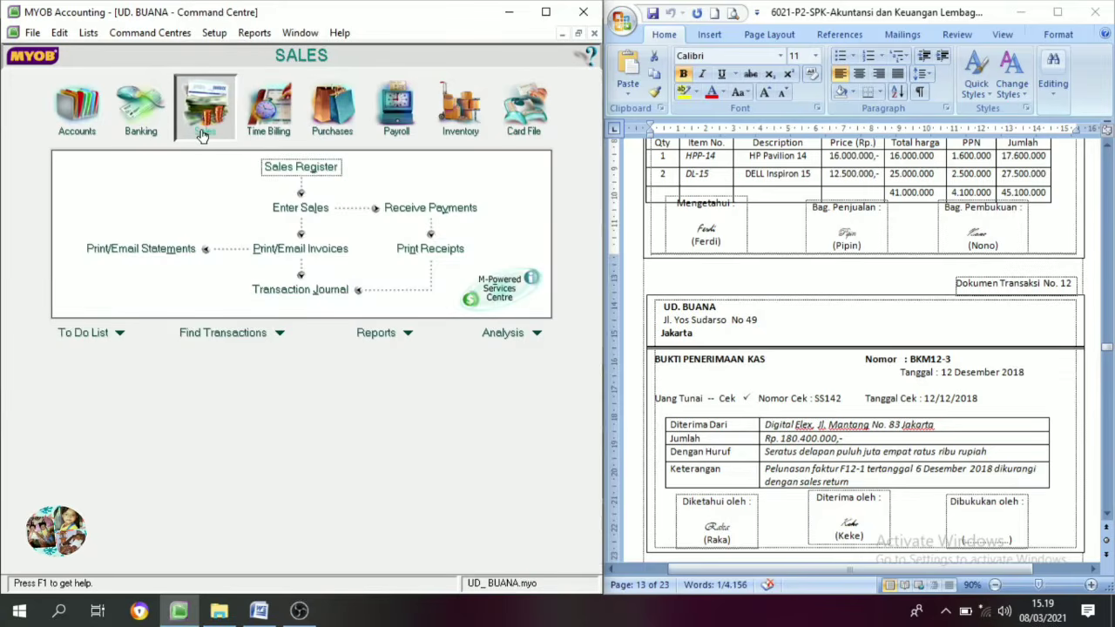
left_click(429, 211)
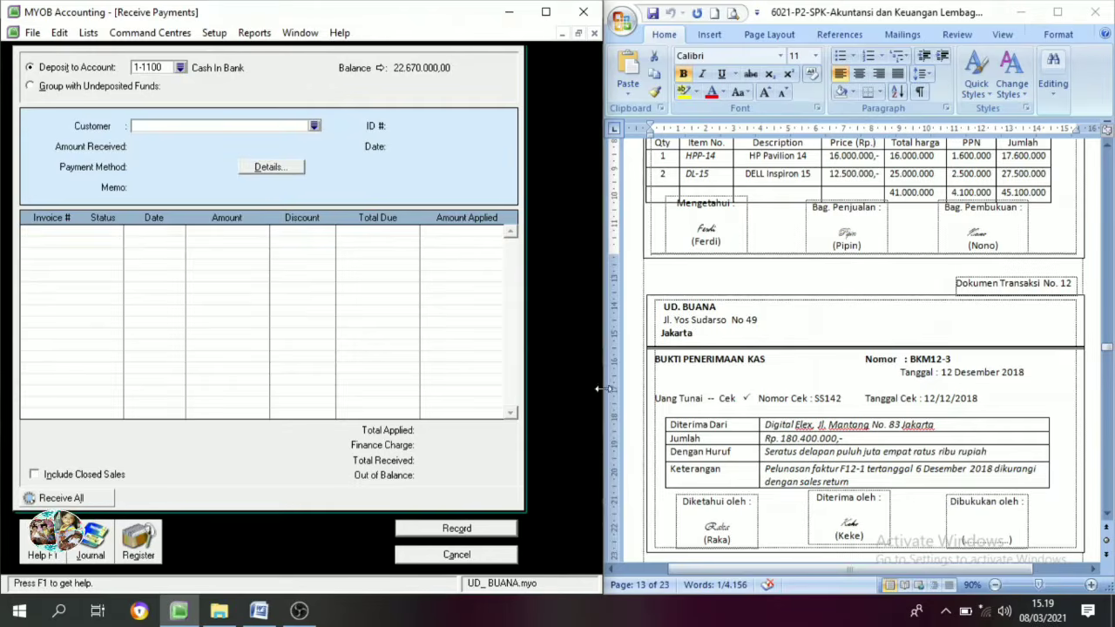
left_click(313, 125)
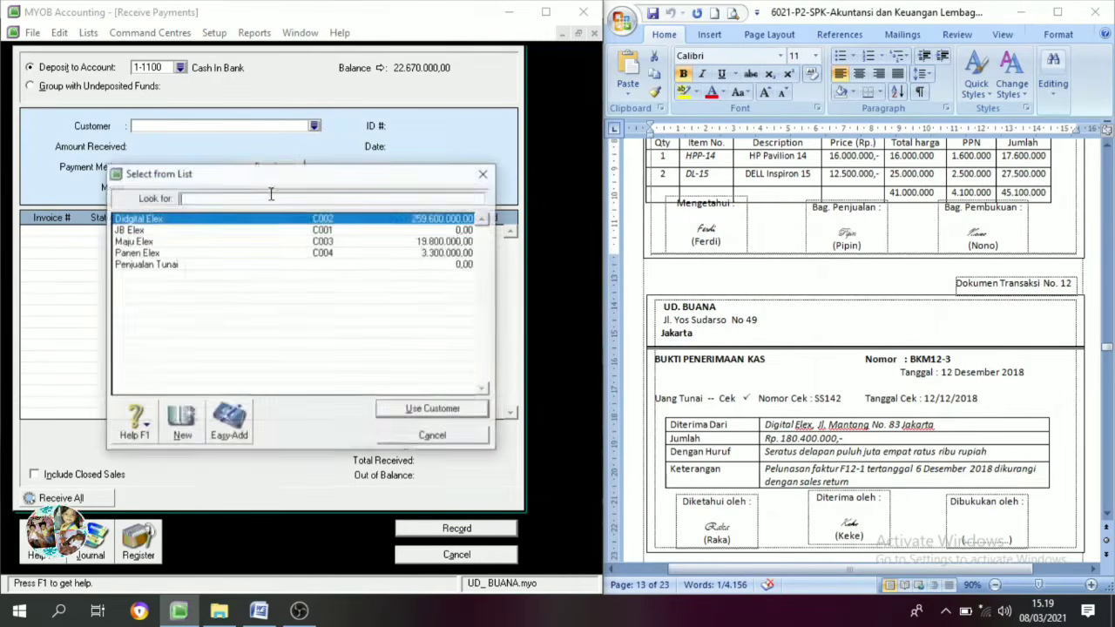
left_click(142, 220)
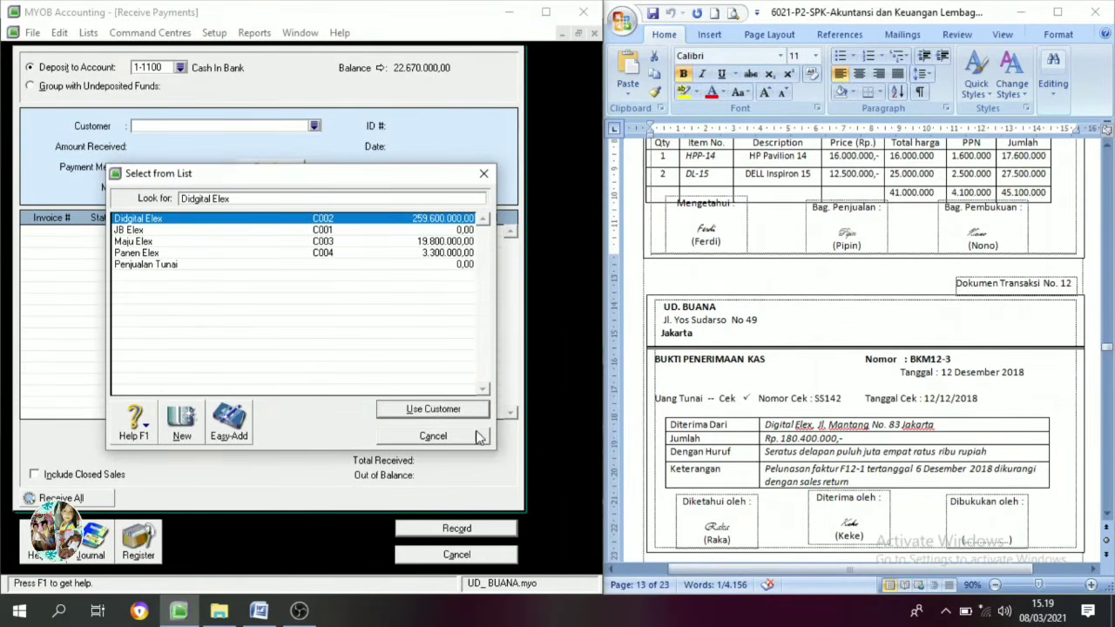
left_click(433, 409)
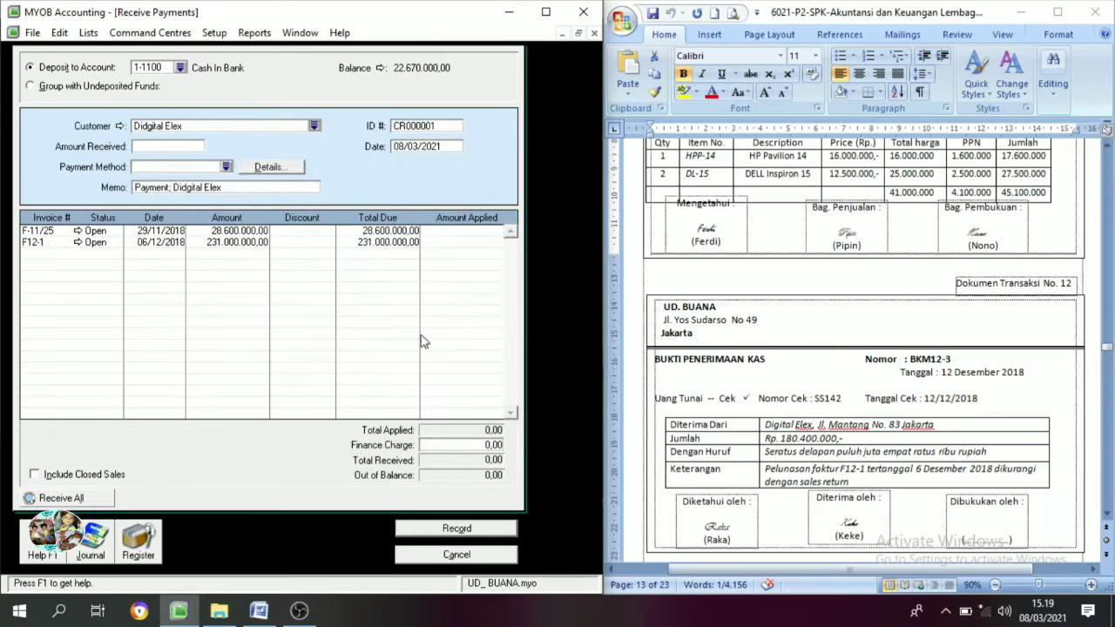
Set the received payment's date to 12/12/2018 and its ID number to BKM12-3, copied from the cash receipt.
left_click(404, 150)
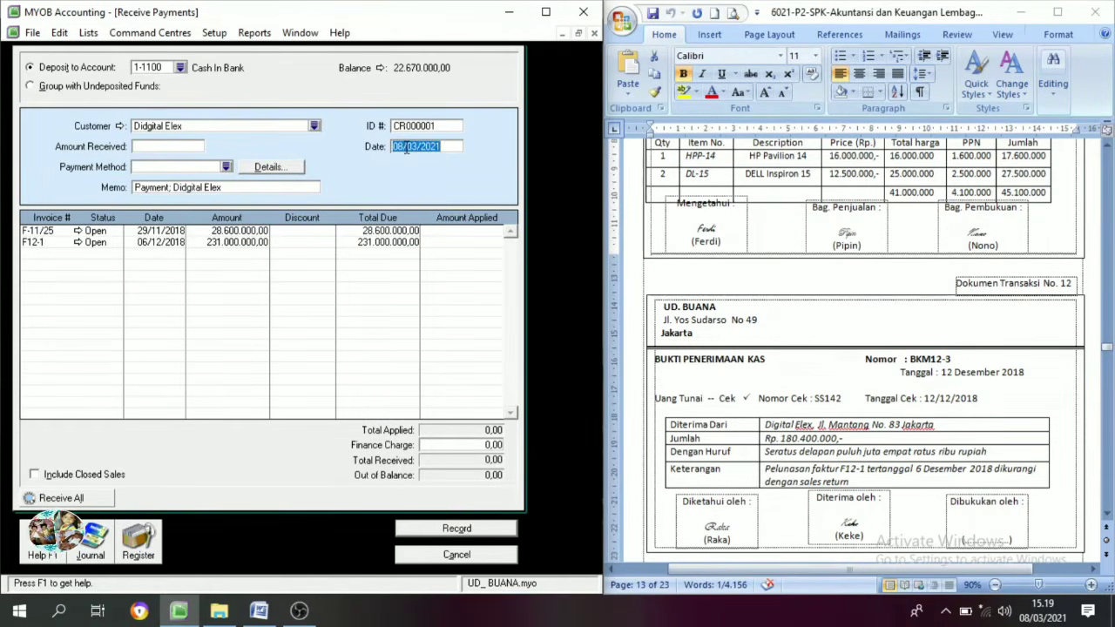
type("12")
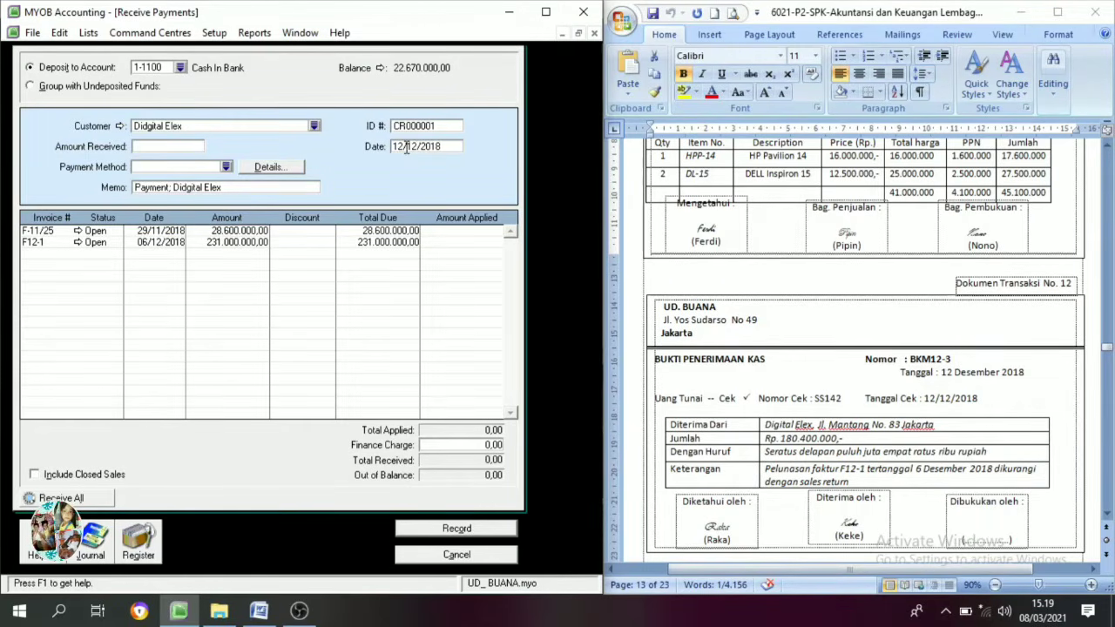
left_click(953, 364)
left_click_drag(954, 364, 915, 367)
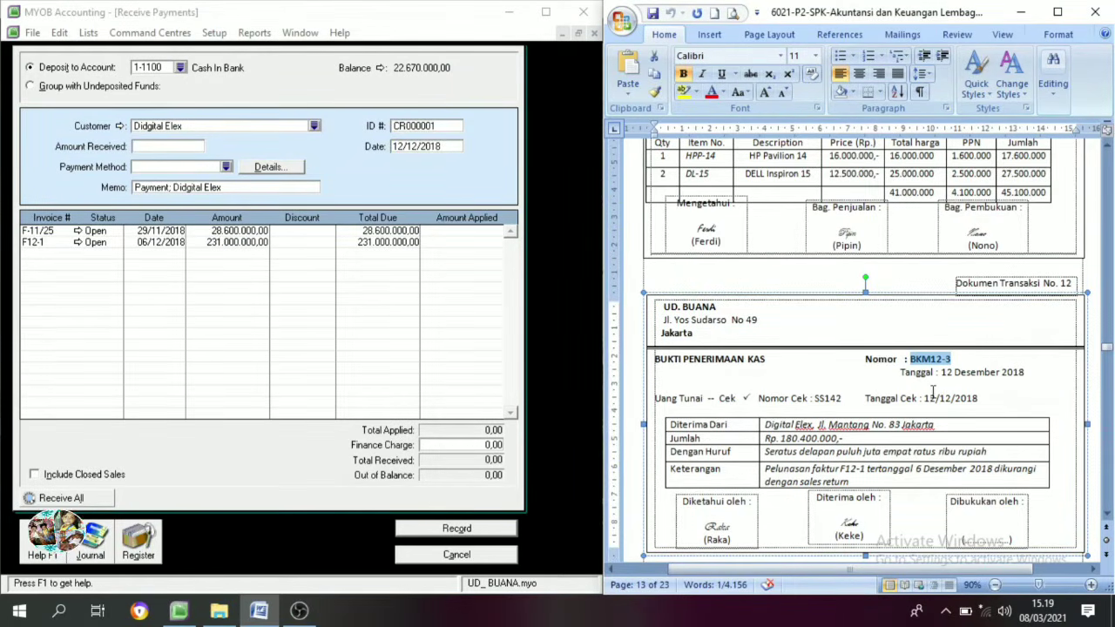
left_click(440, 129)
key("BackSpace")
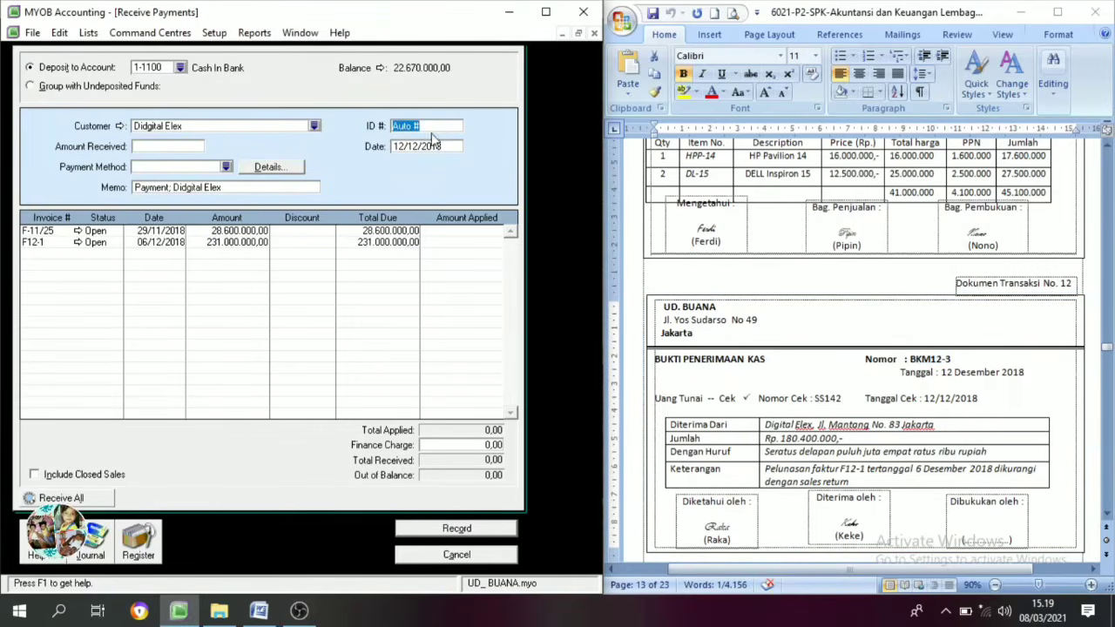
type("BKM12-3")
key("Tab")
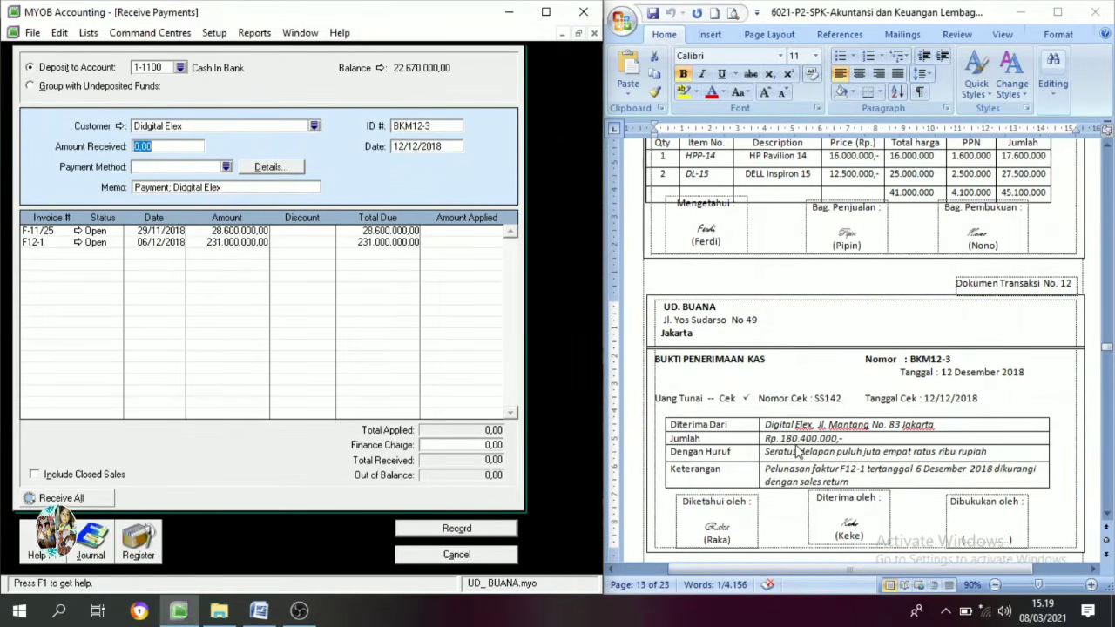
Enter 180400000 as the amount received, apply it to invoice F12-1, and record the payment.
type("180400000")
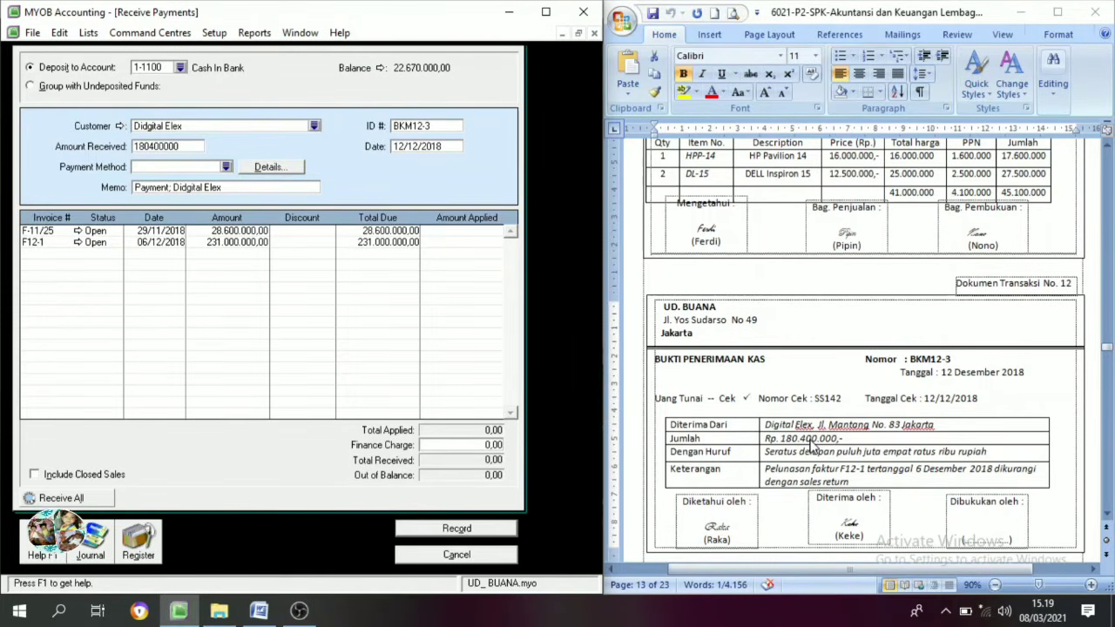
key("Tab")
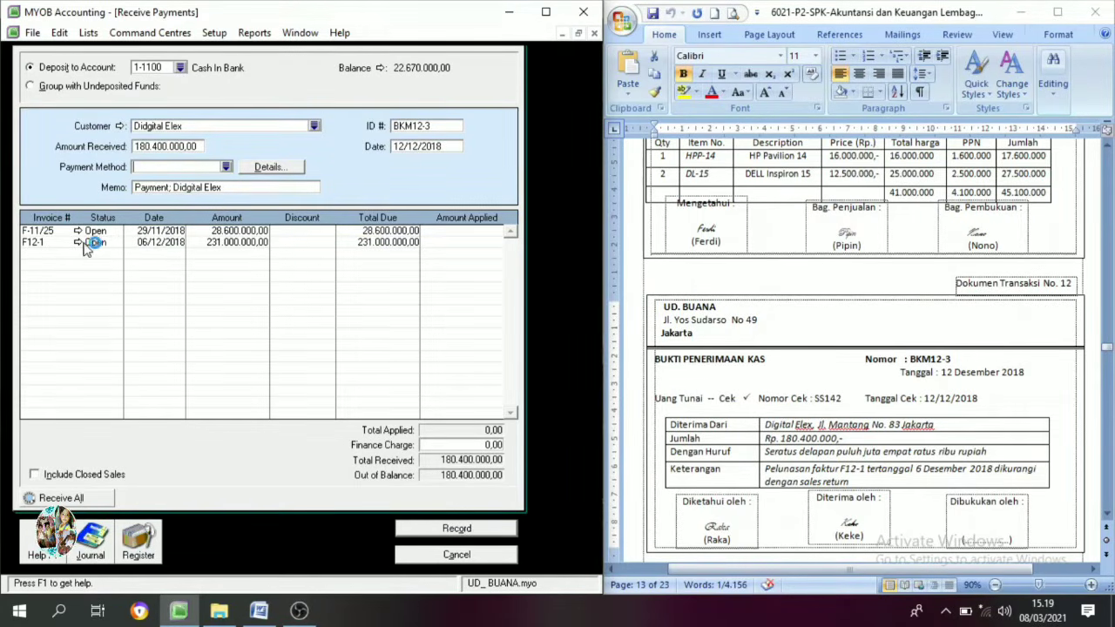
left_click(466, 243)
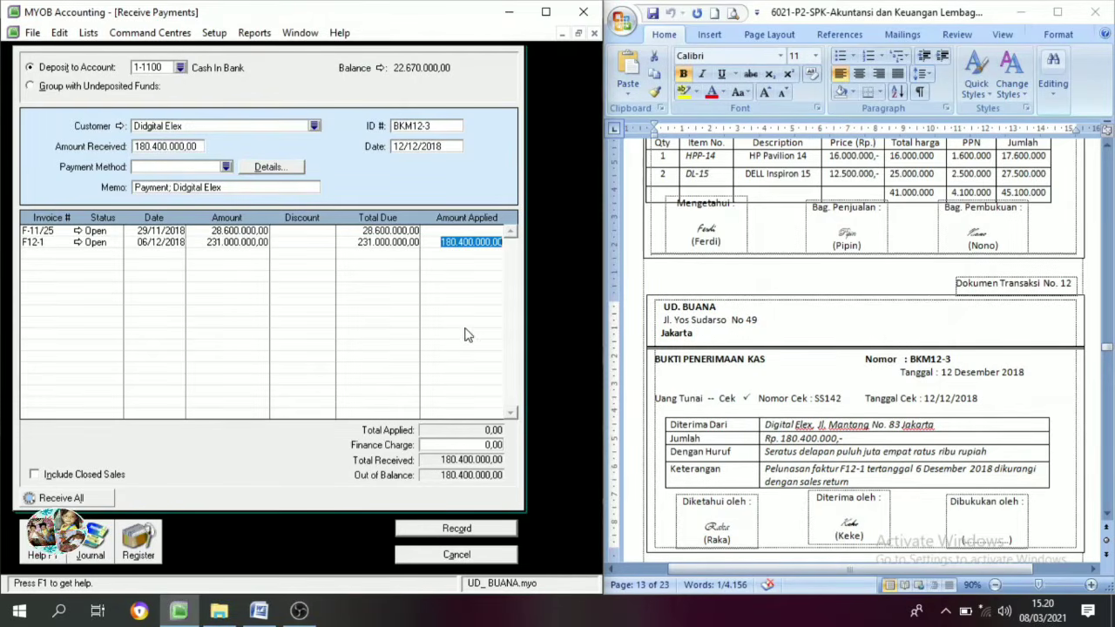
key("Tab")
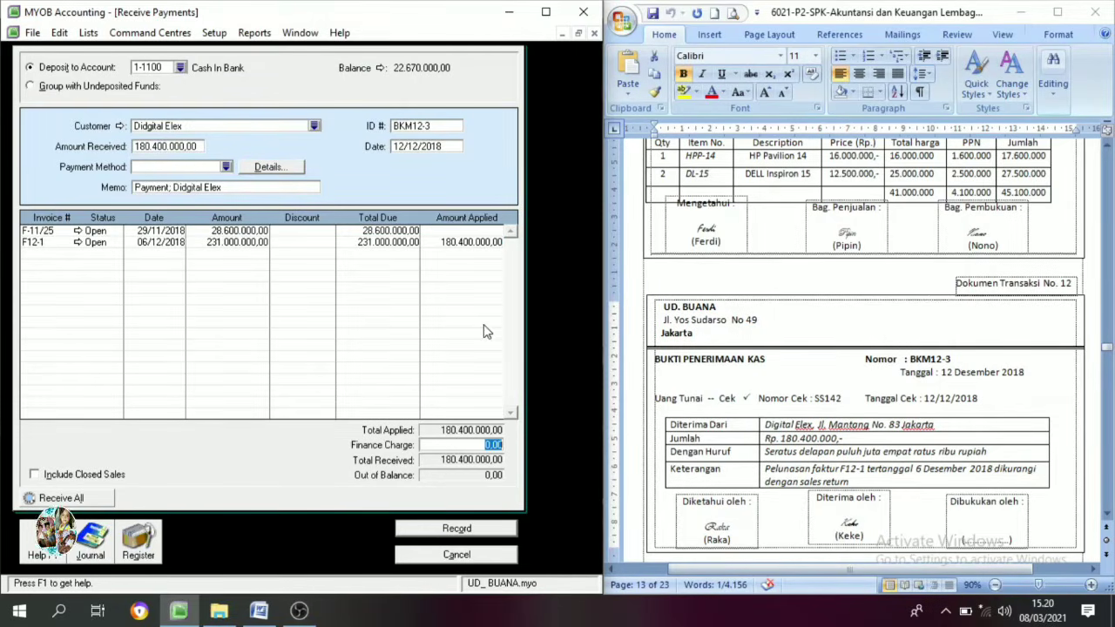
left_click(457, 527)
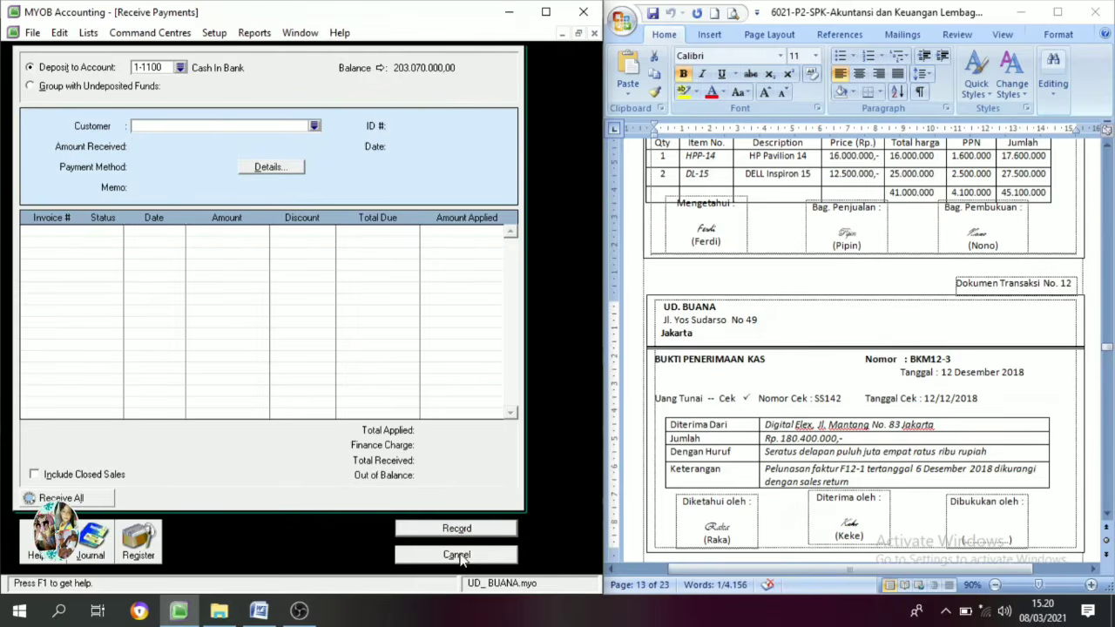
left_click(460, 555)
Start a new sales invoice for the customer Penjualan Tunai, following transaction document No. 13.
scroll(1038, 388, "down", 1)
scroll(1036, 410, "down", 6)
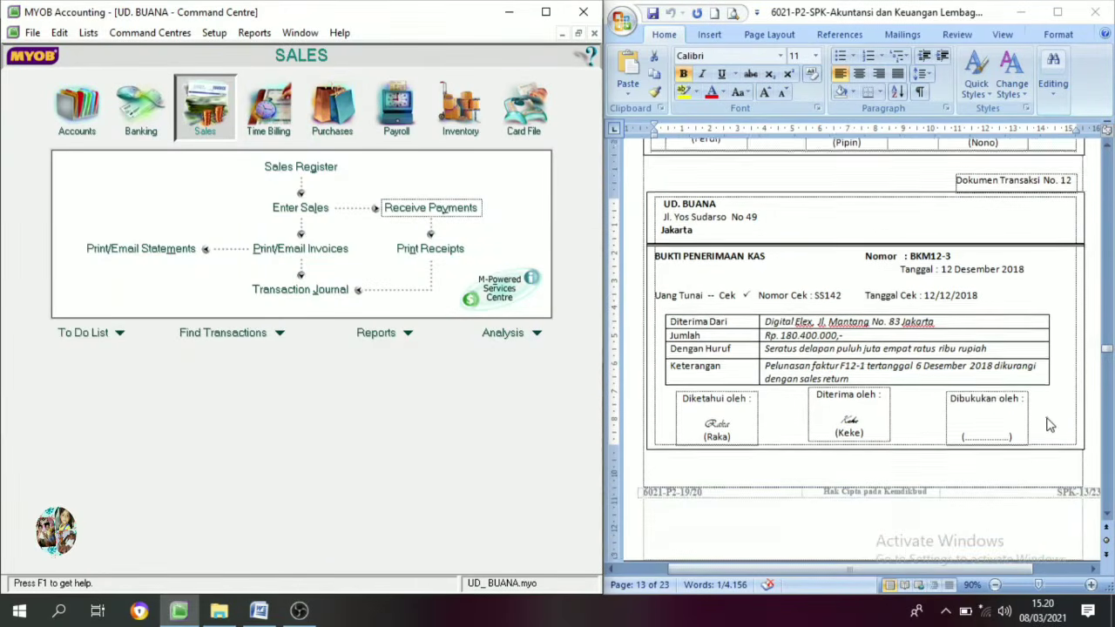
scroll(983, 431, "down", 5)
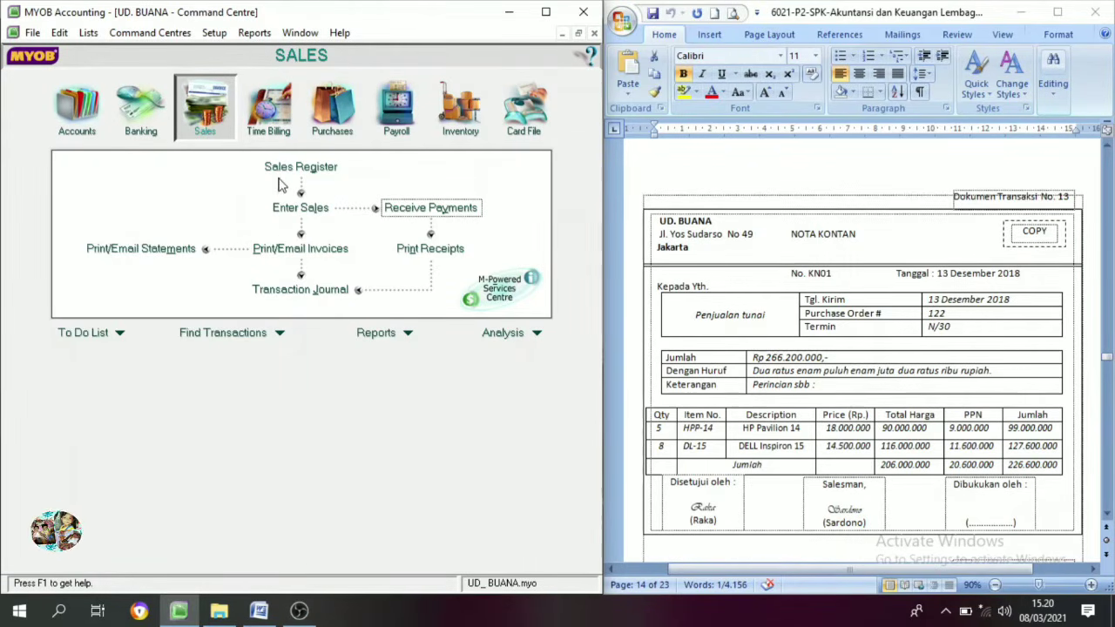
left_click(296, 209)
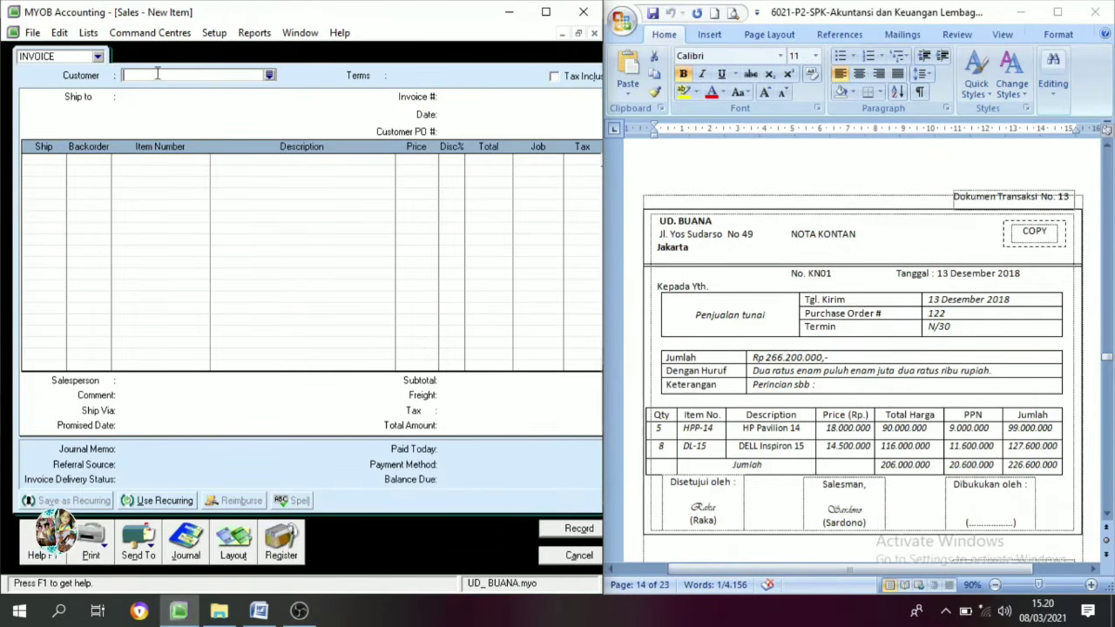
type("P")
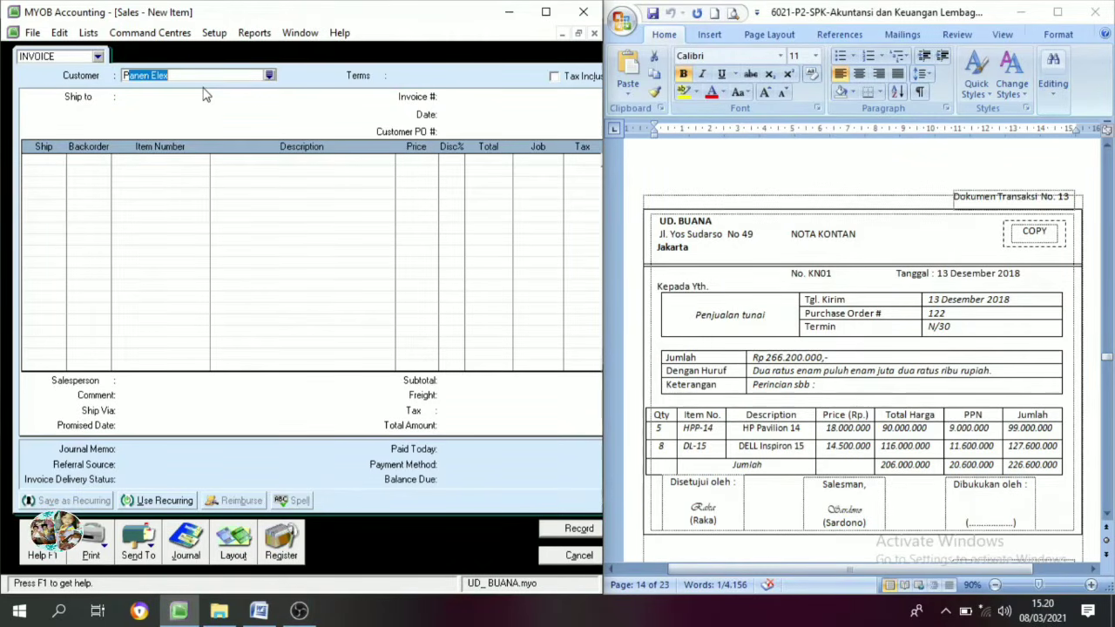
type("enju")
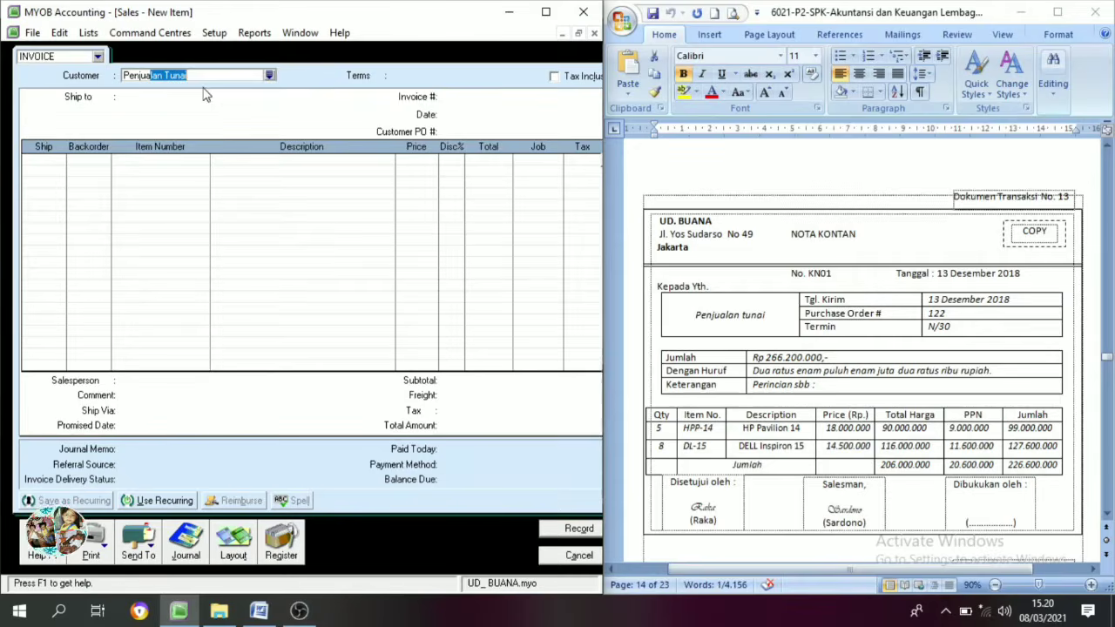
type("alan Tunai")
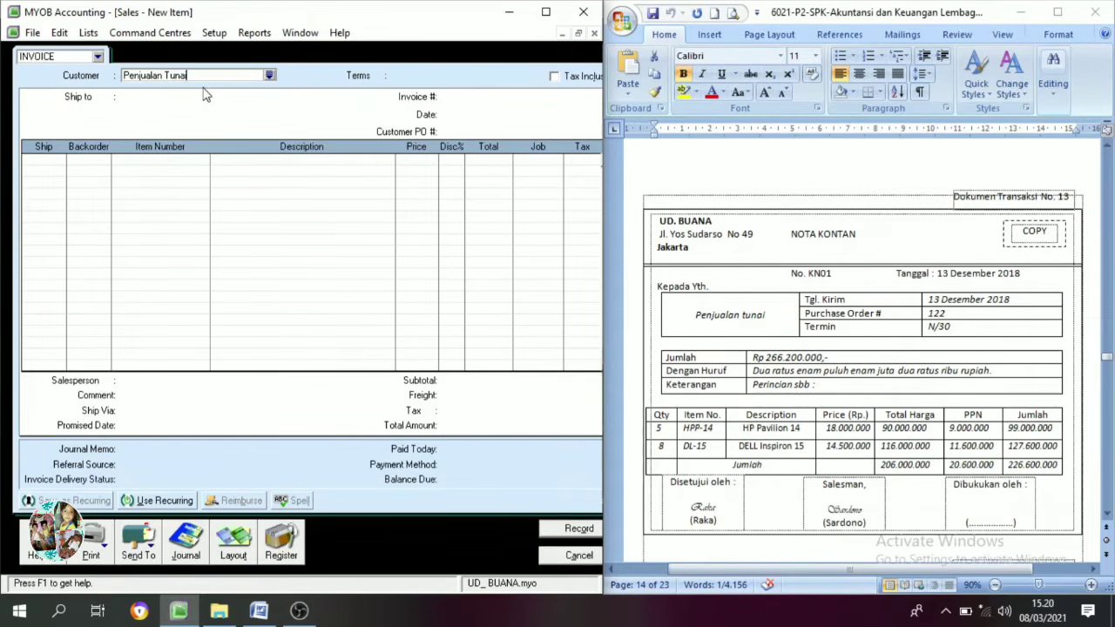
left_click(270, 75)
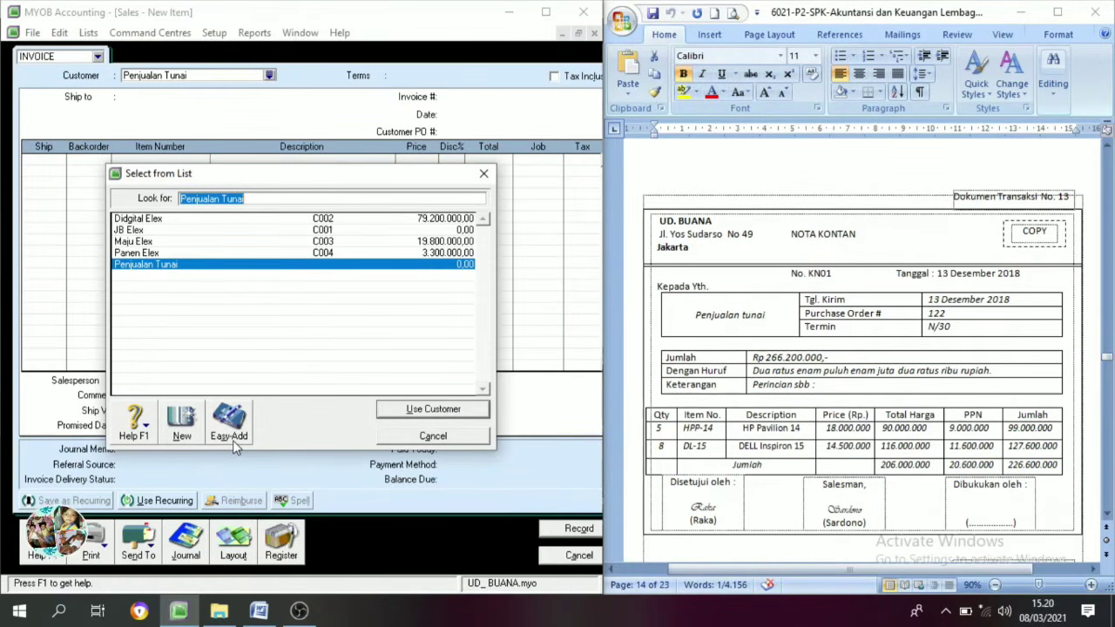
key("Return")
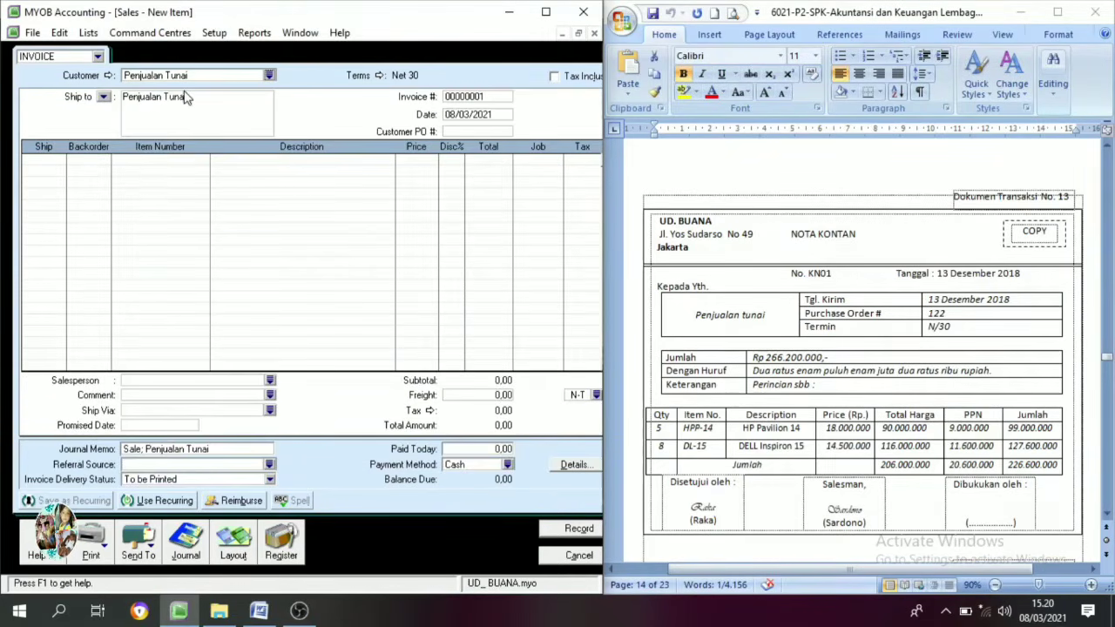
Set the sales invoice's date to 13/12/2018.
left_click(454, 117)
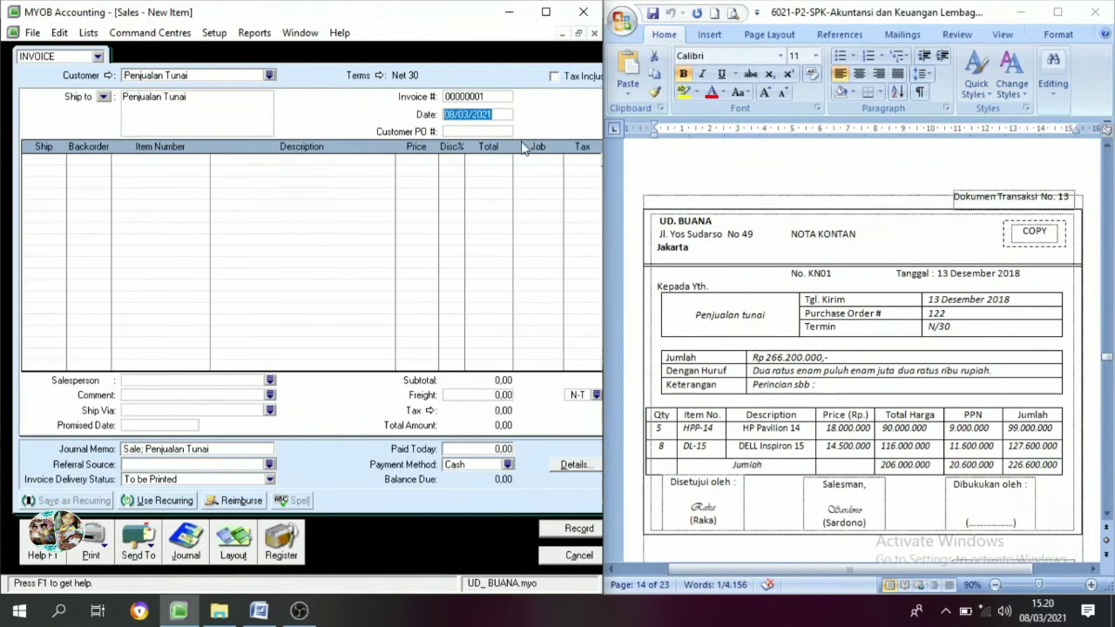
type("13/1")
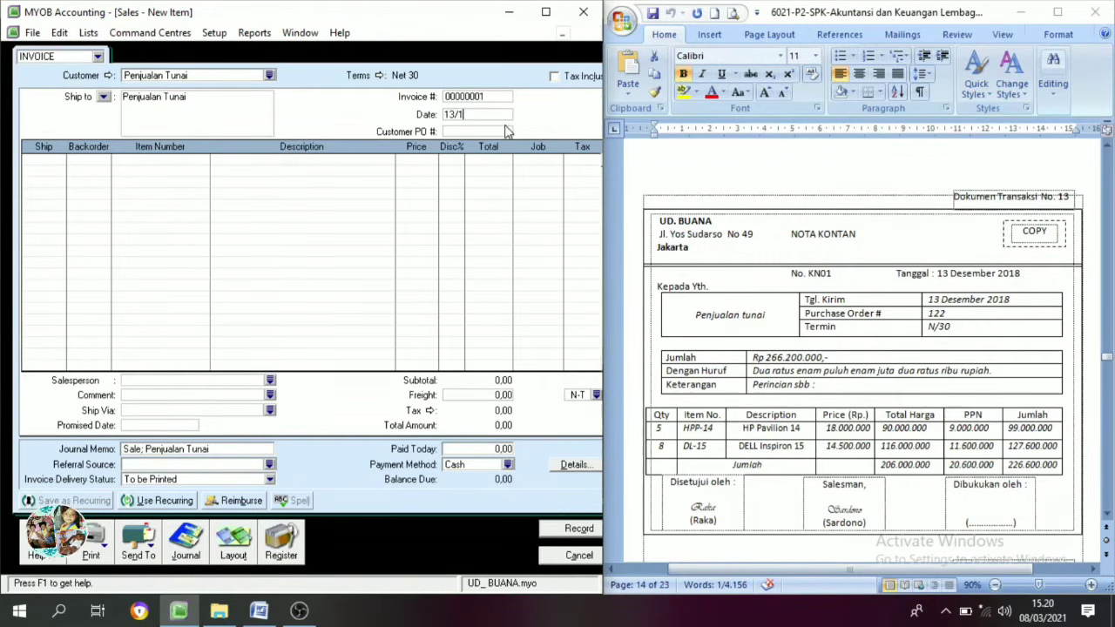
key("BackSpace")
key("BackSpace")
key("BackSpace")
key("BackSpace")
key("BackSpace")
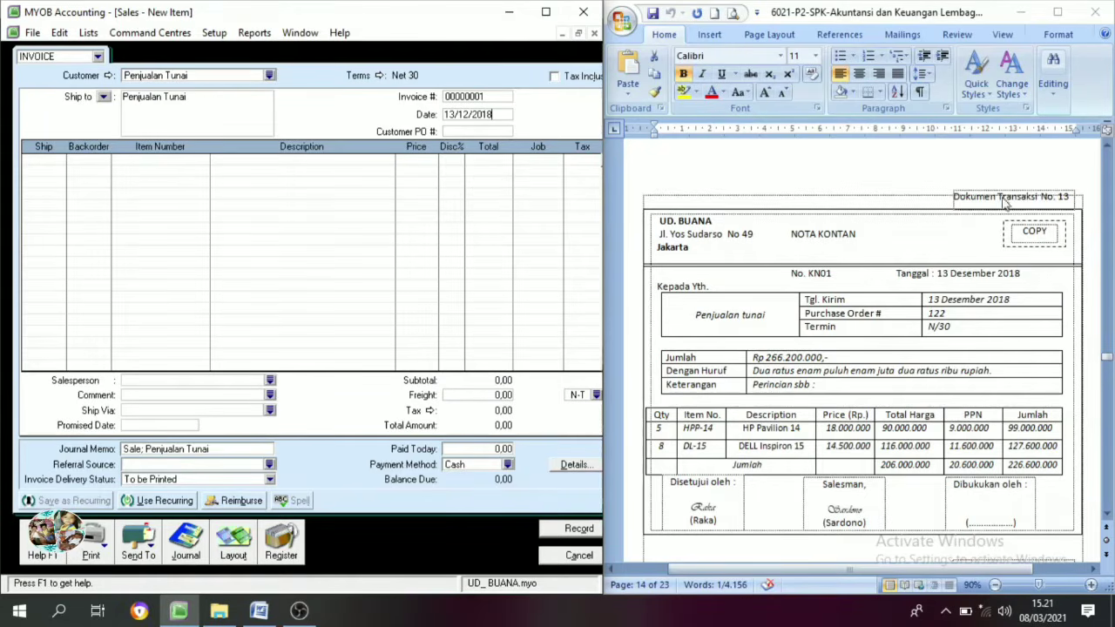
Set the sales invoice's number to KN01, copied from the cash sale note.
left_click_drag(832, 277, 809, 276)
key("ctrl+c")
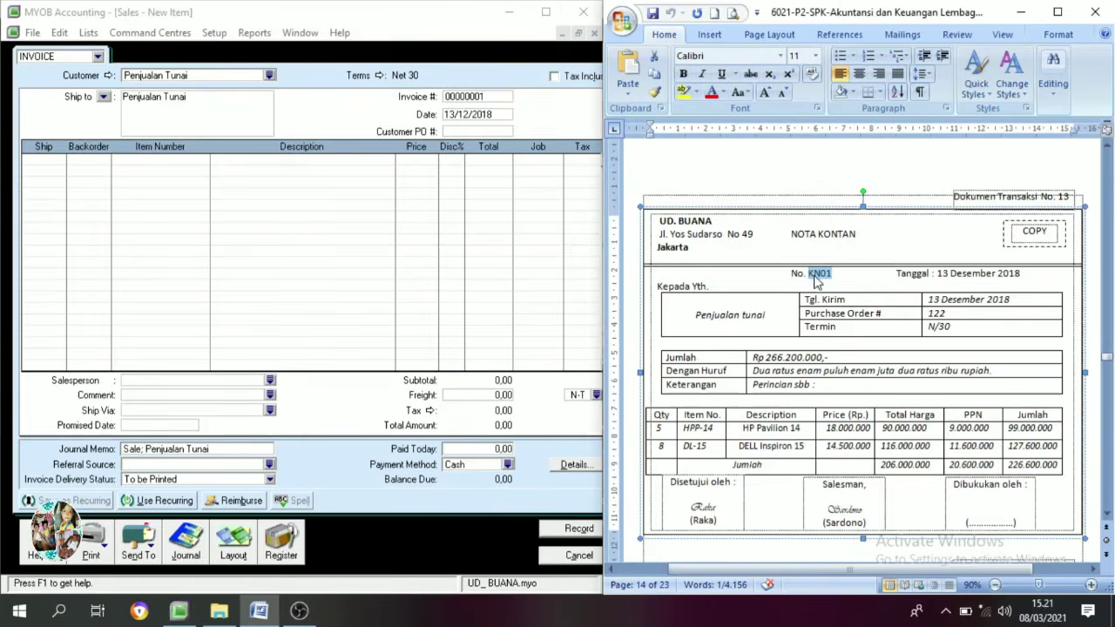
left_click(480, 97)
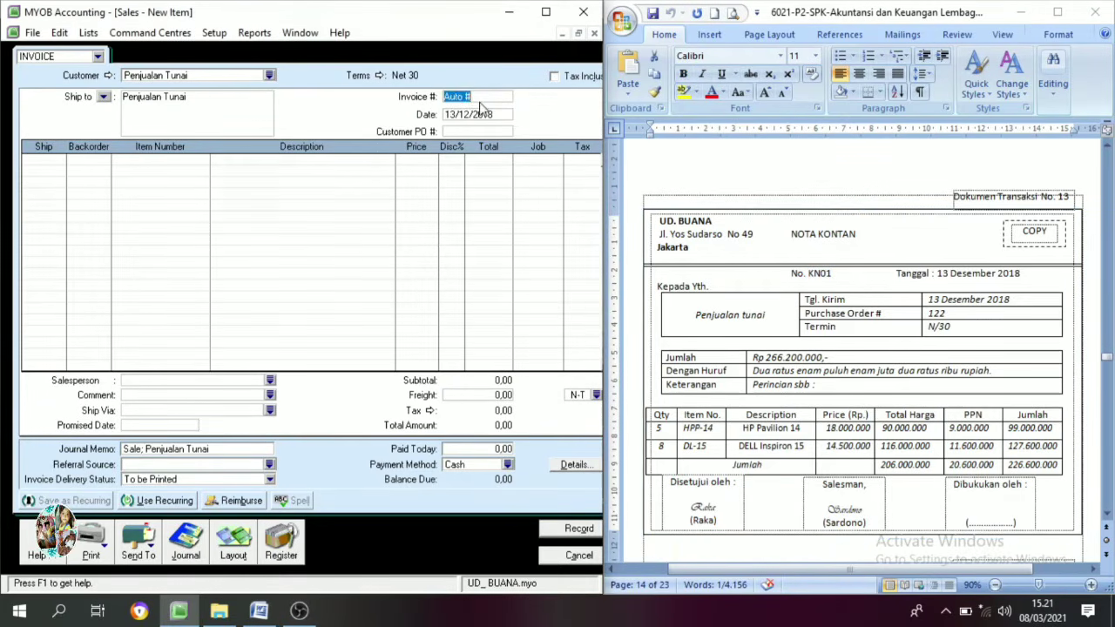
key("ctrl+v")
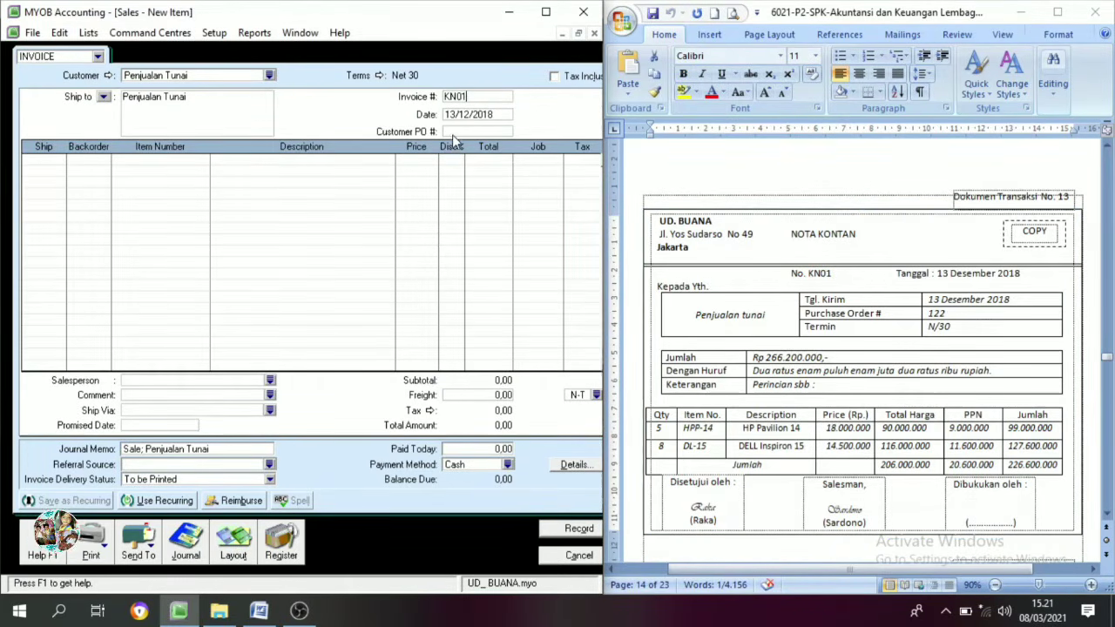
Fill in the sales invoice's customer PO number, copied from the cash sale note.
left_click(958, 315)
left_click_drag(958, 316, 923, 316)
key("ctrl+c")
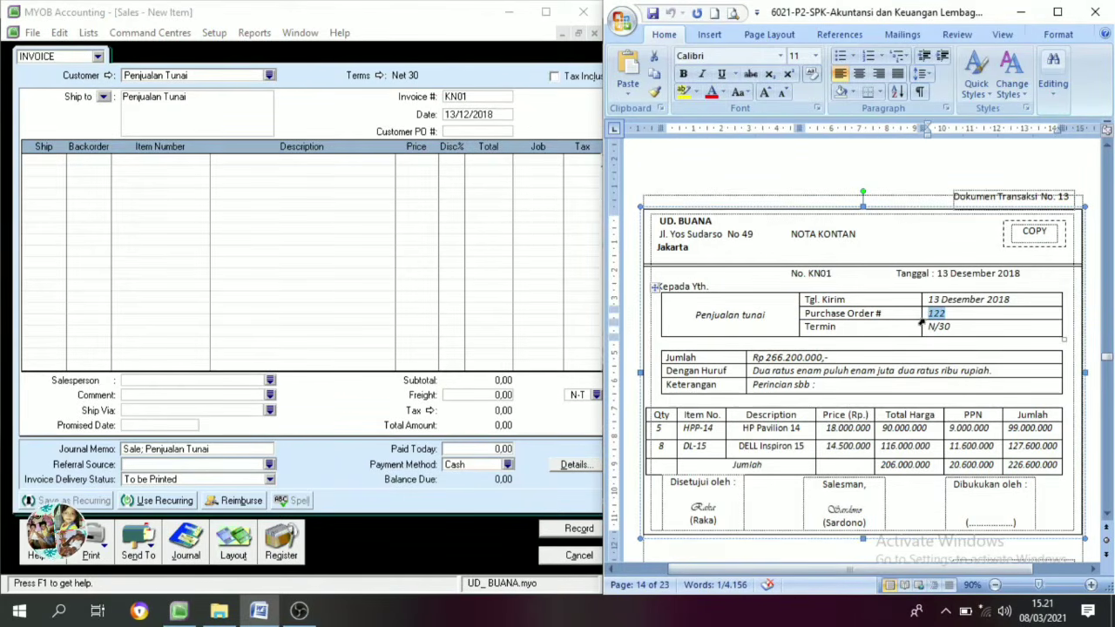
left_click(472, 132)
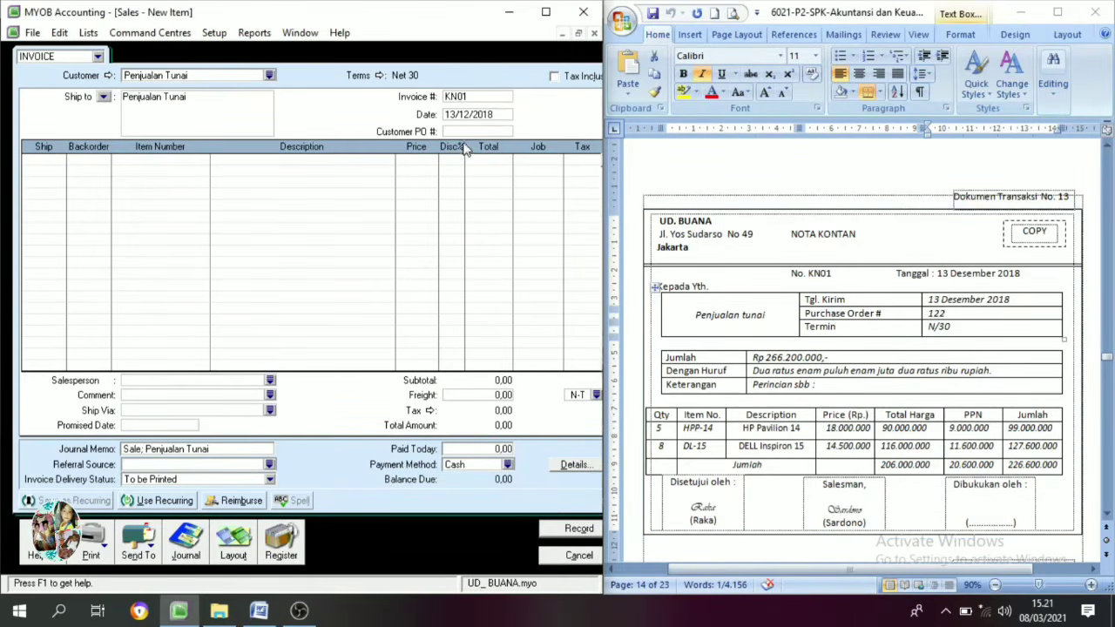
key("ctrl+v")
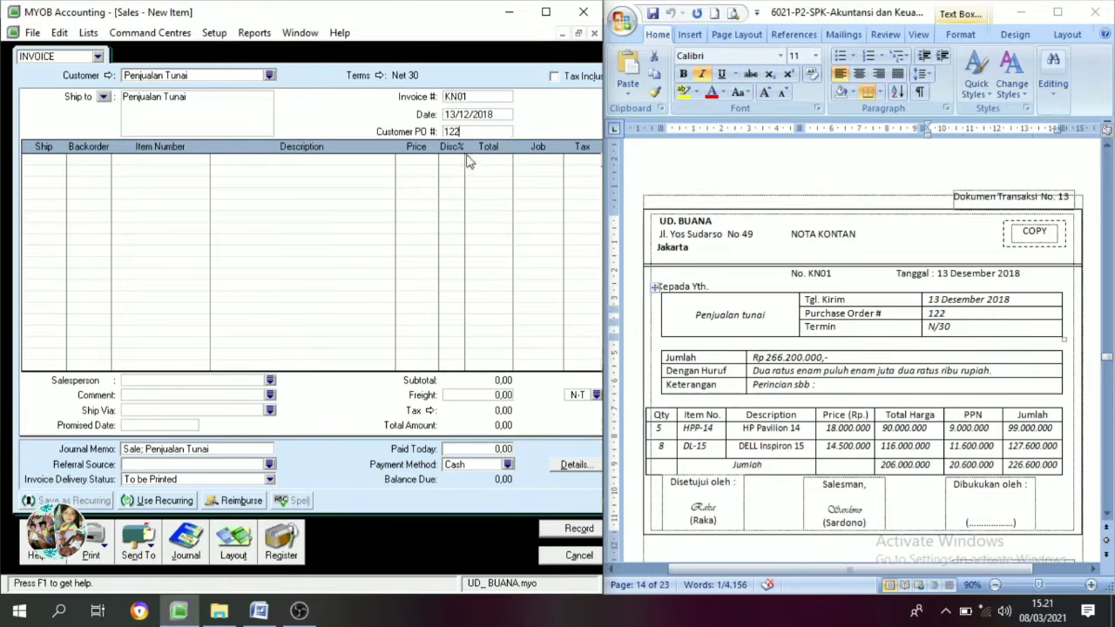
Enter the first invoice line: 5 units of item HPP-14 (HP Pavilion 14) at a price of 18000000.
left_click(53, 160)
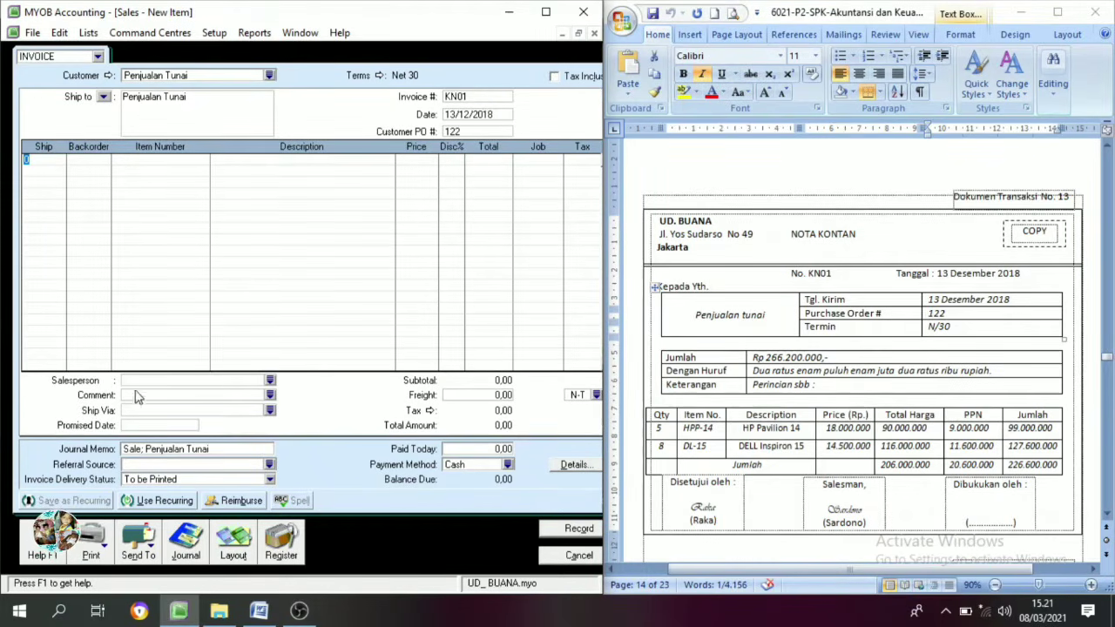
type("5")
key("Tab")
key("Tab")
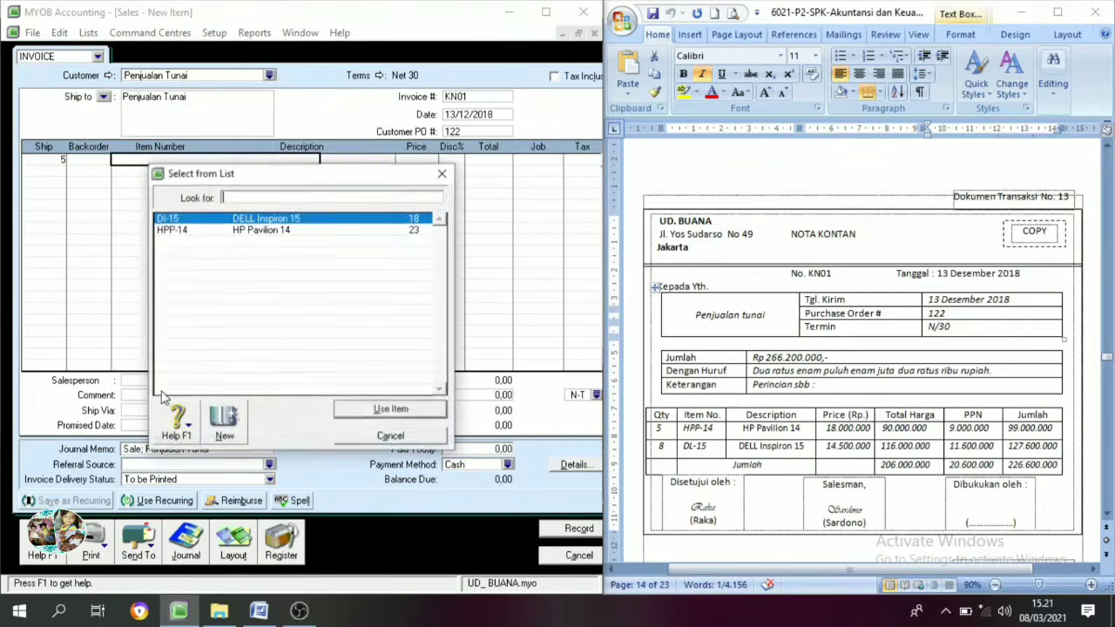
key("Down")
left_click(387, 409)
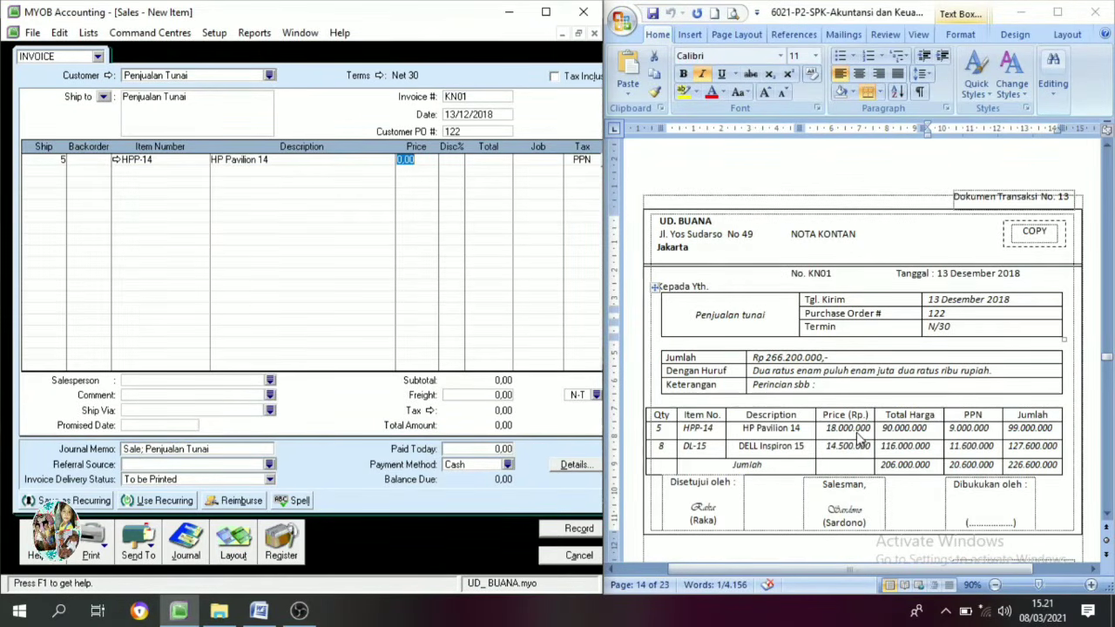
type("180000")
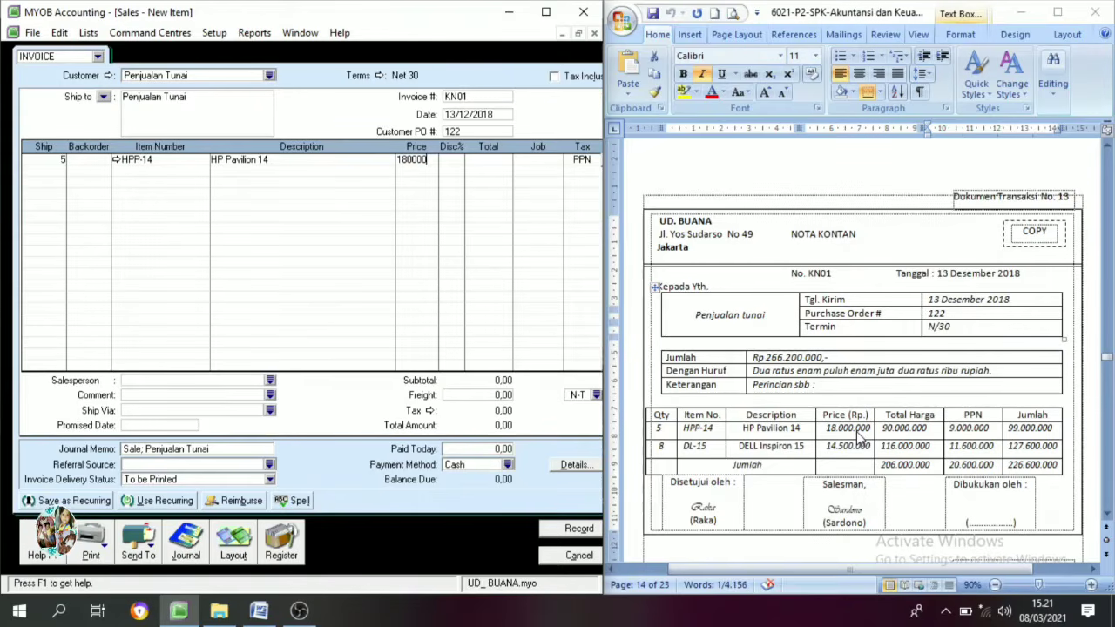
type("00")
key("Tab")
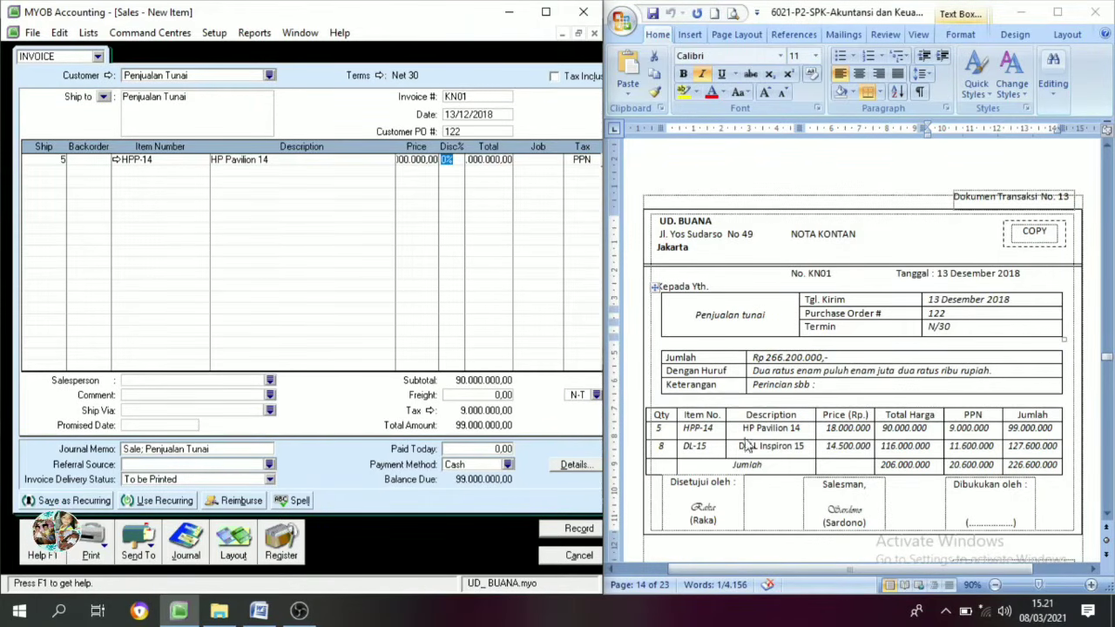
Add a second invoice line for 8 units of item DI-15 (DELL Inspiron 15) at a price of 14500000.
left_click(52, 170)
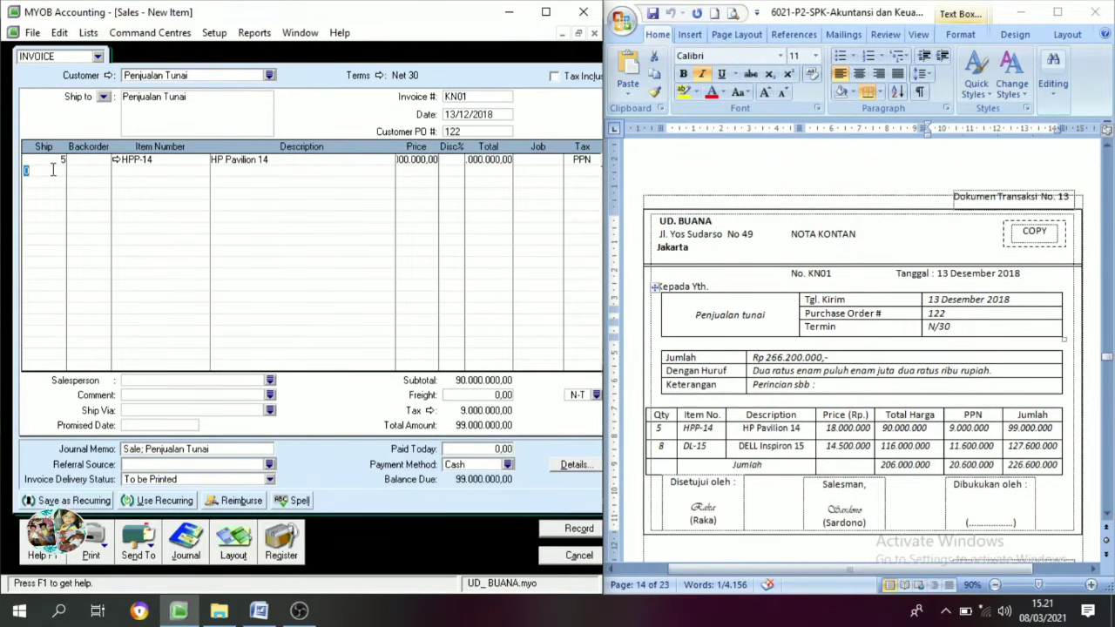
key("Tab")
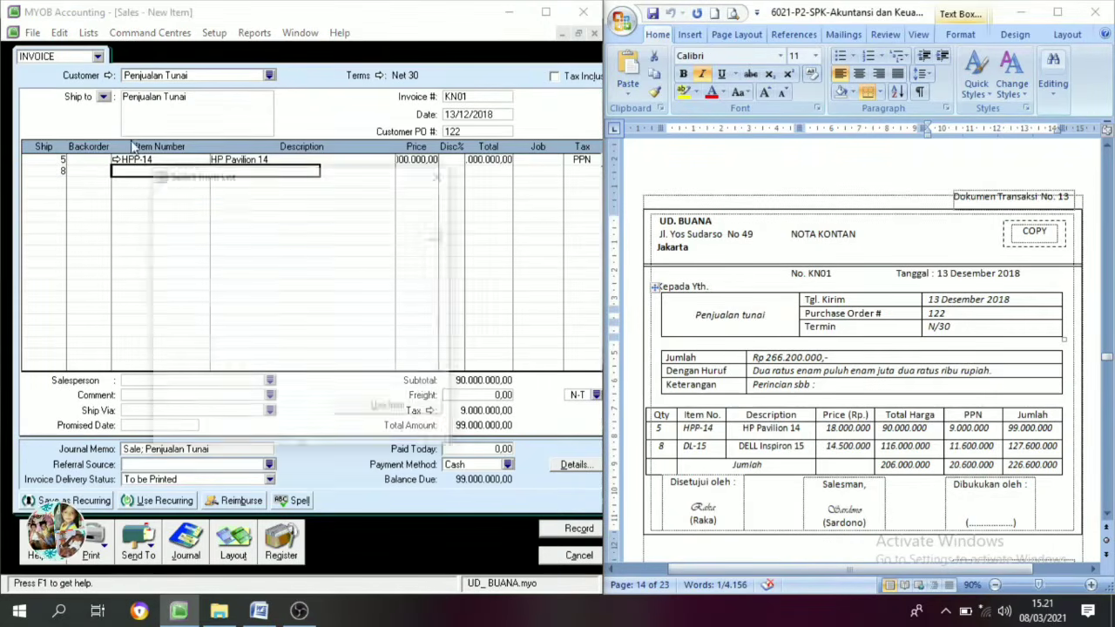
key("Tab")
left_click(397, 408)
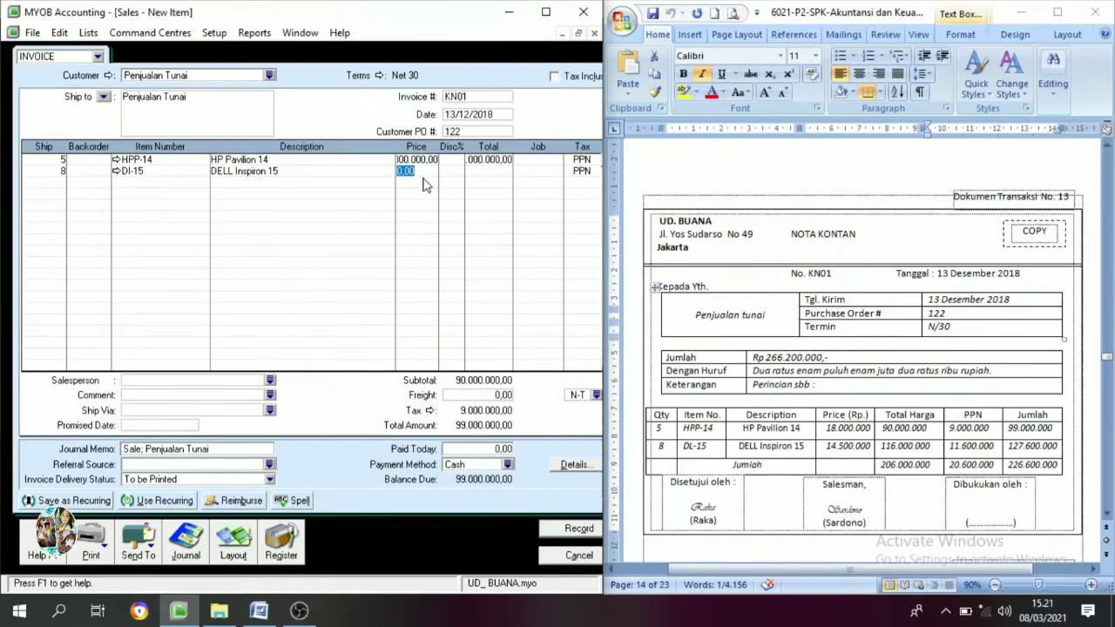
type("1450000")
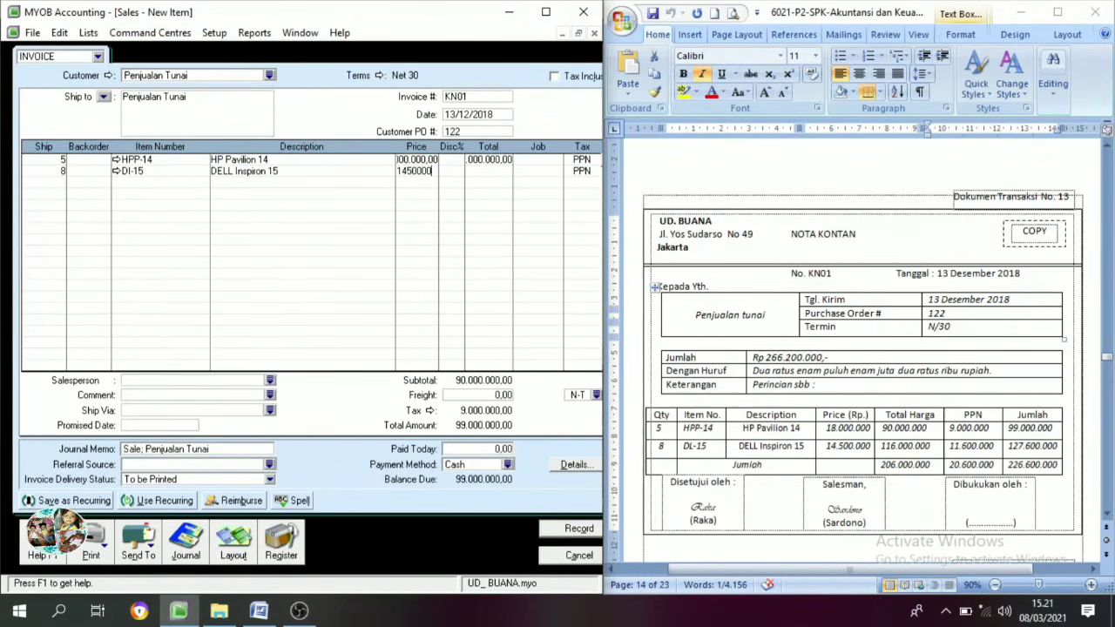
type("0")
key("Tab")
key("Tab")
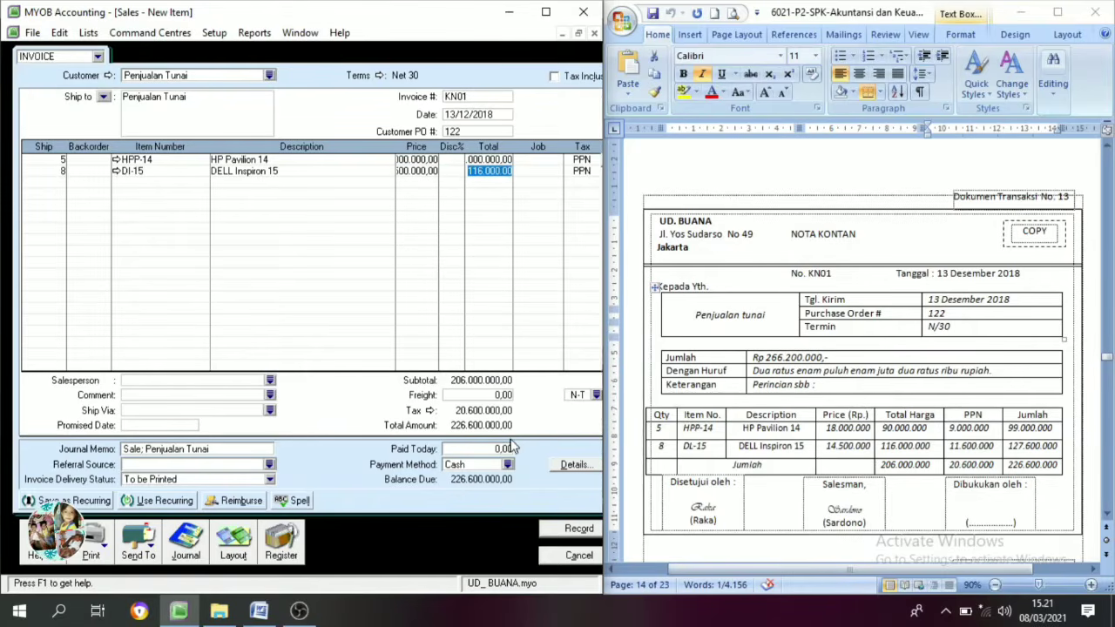
key("Tab")
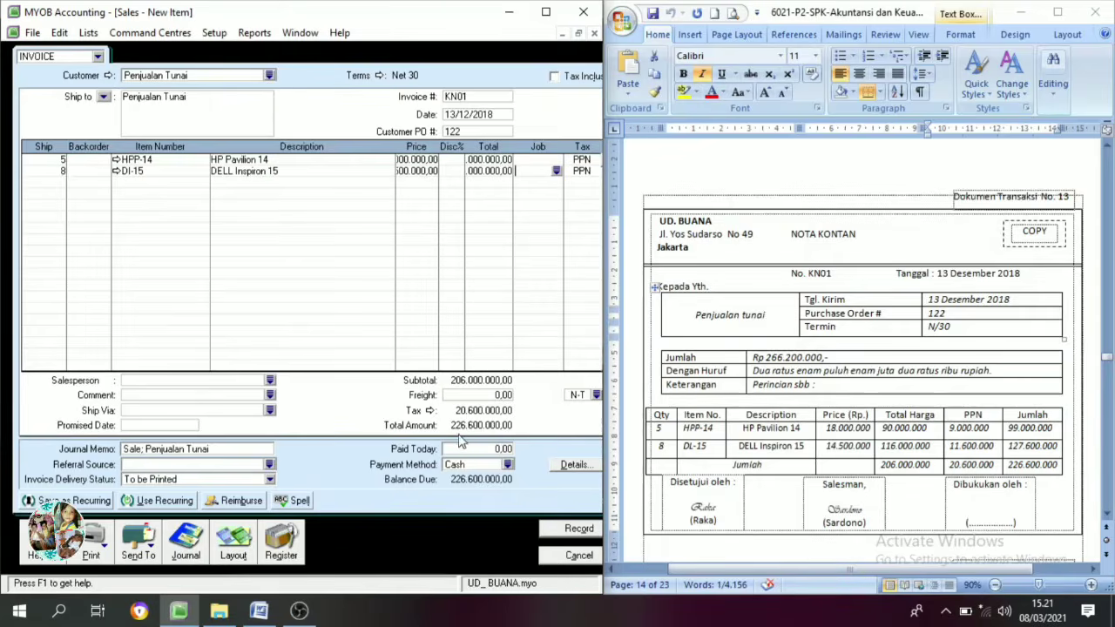
Enter 226600000 as the amount paid today, record the cash sale, and close the sales entry window.
left_click(498, 450)
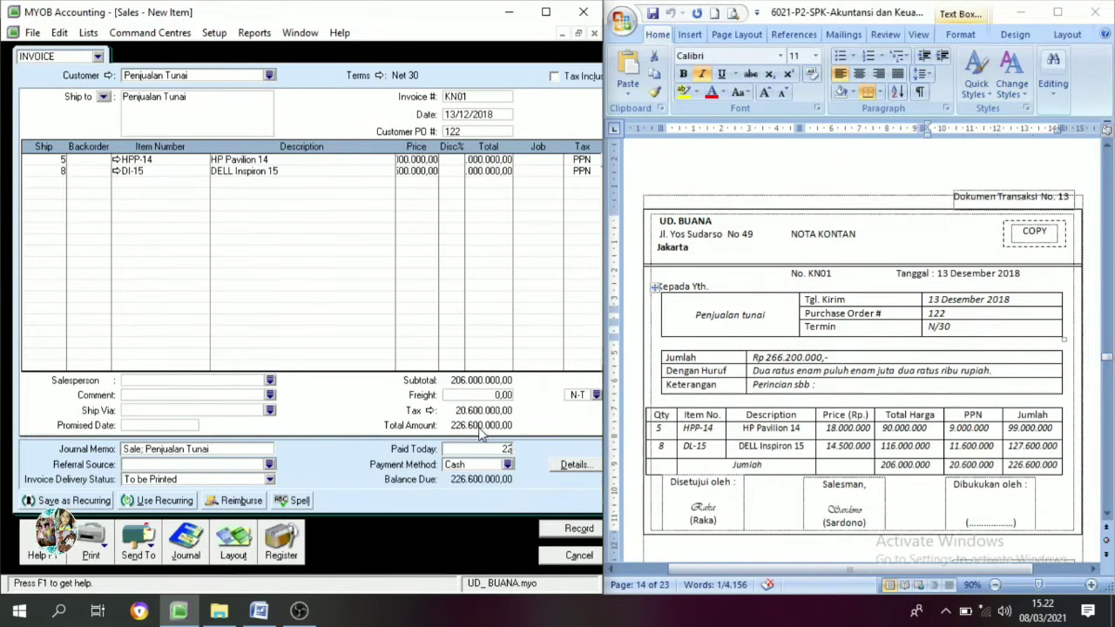
type("226.6")
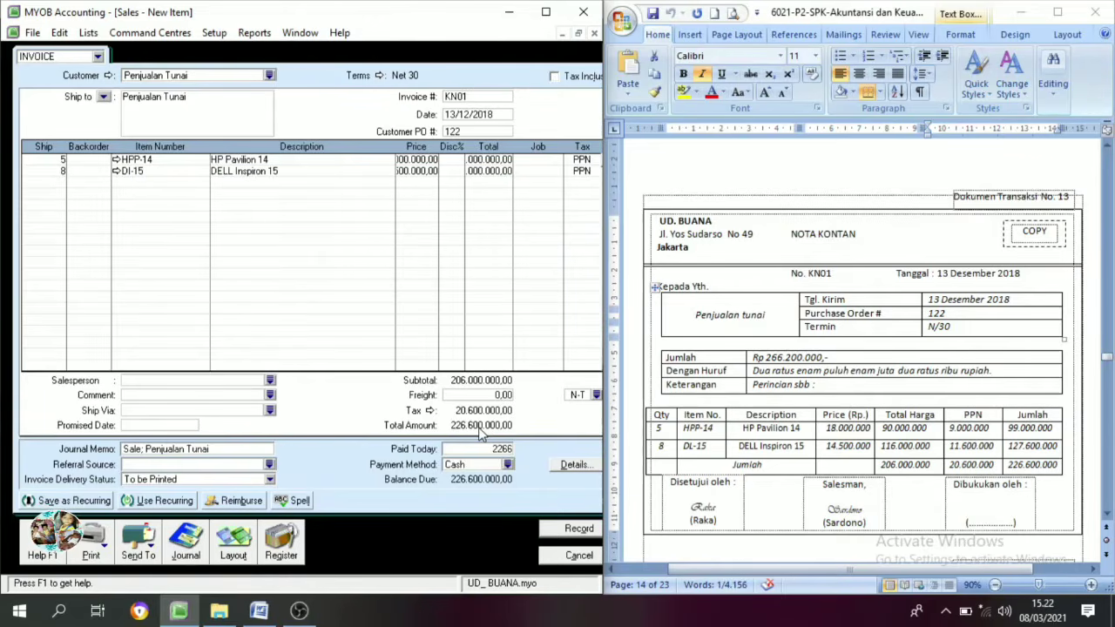
type("00.000")
key("Tab")
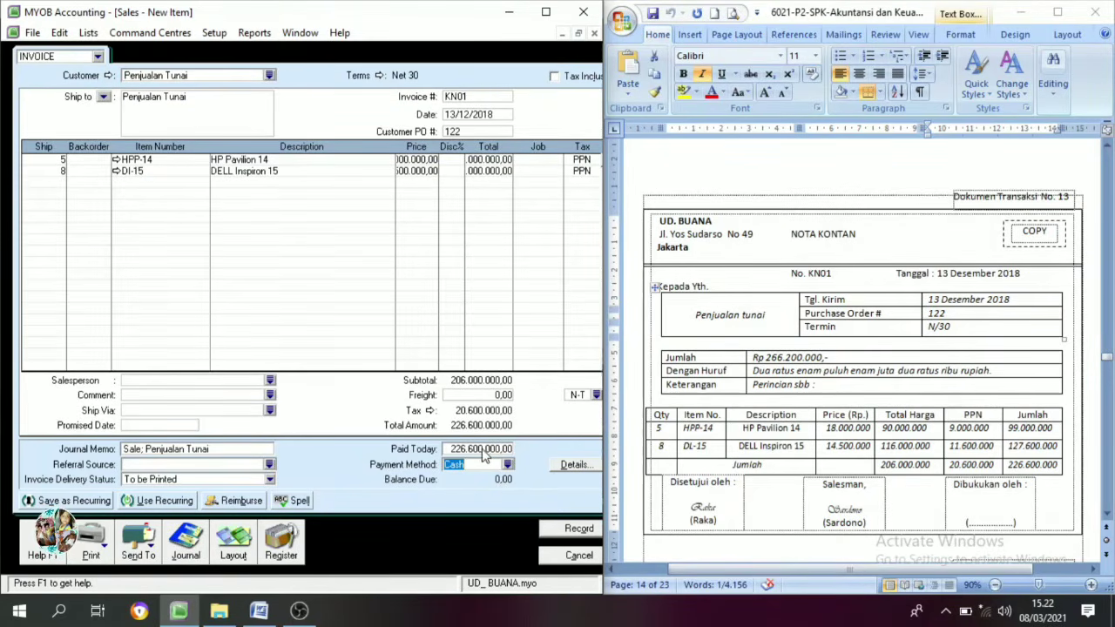
left_click(578, 530)
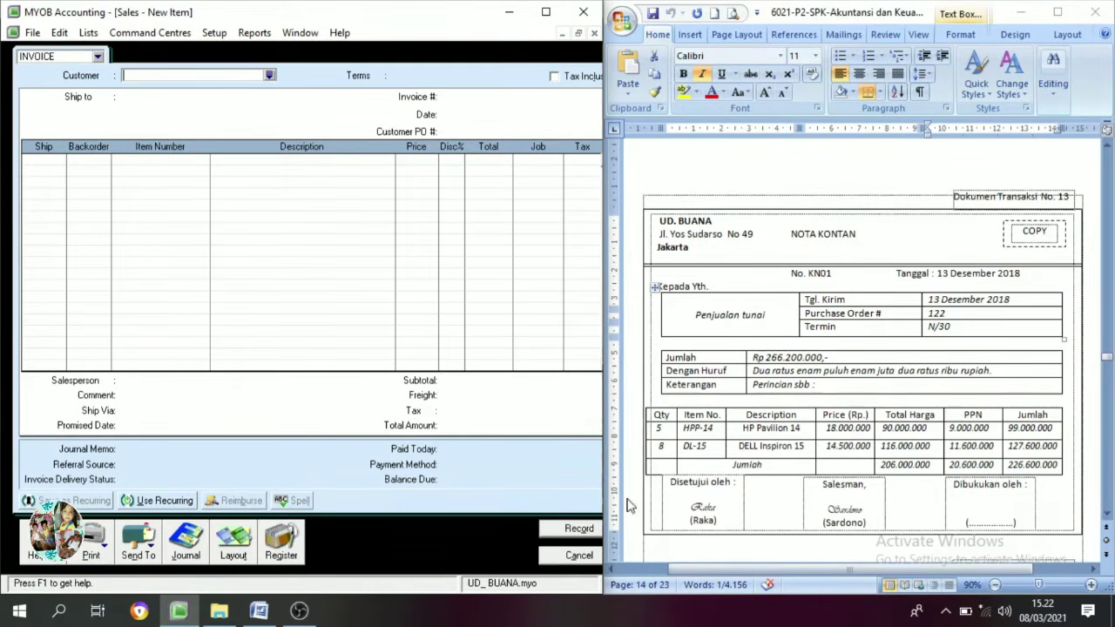
left_click(578, 555)
Start a new customer payment receipt for Didgital Elex, following transaction document No. 14.
scroll(816, 399, "down", 7)
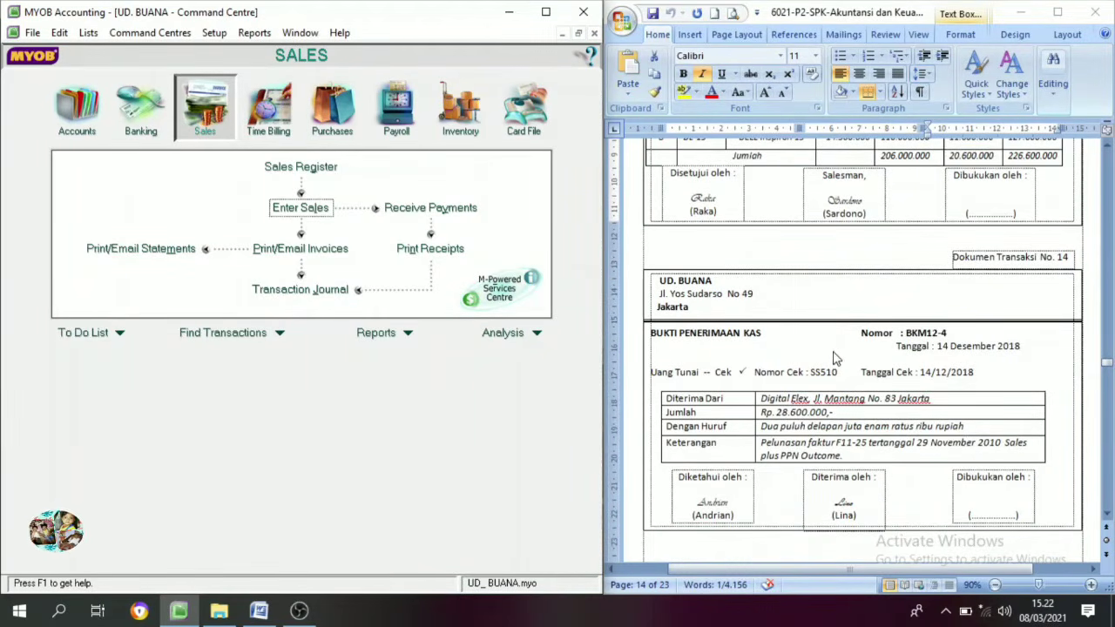
scroll(833, 358, "down", 1)
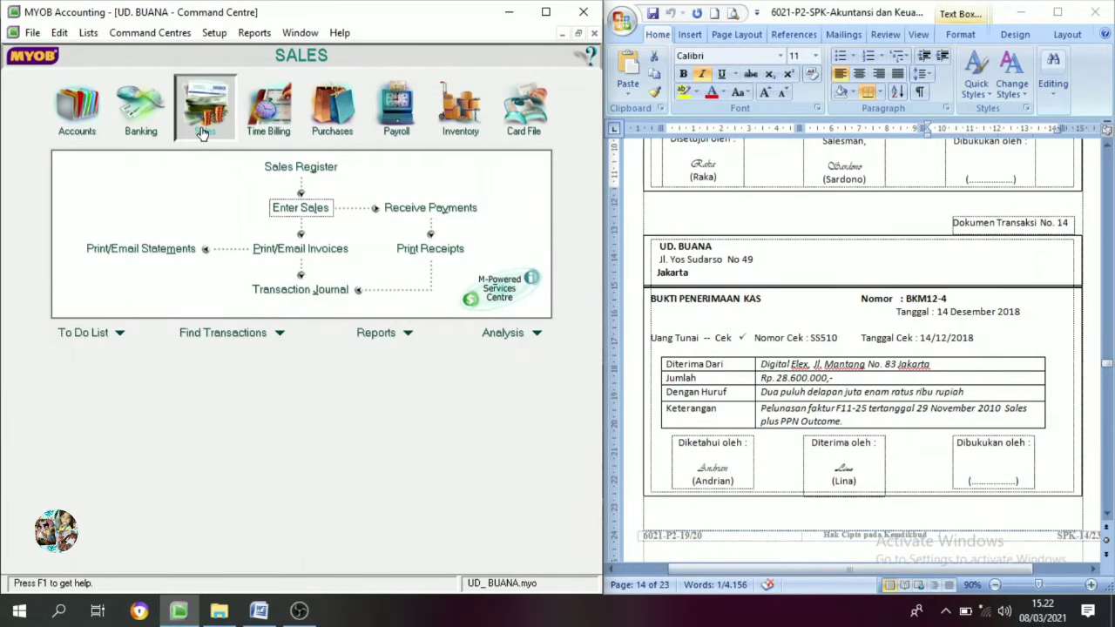
left_click(429, 209)
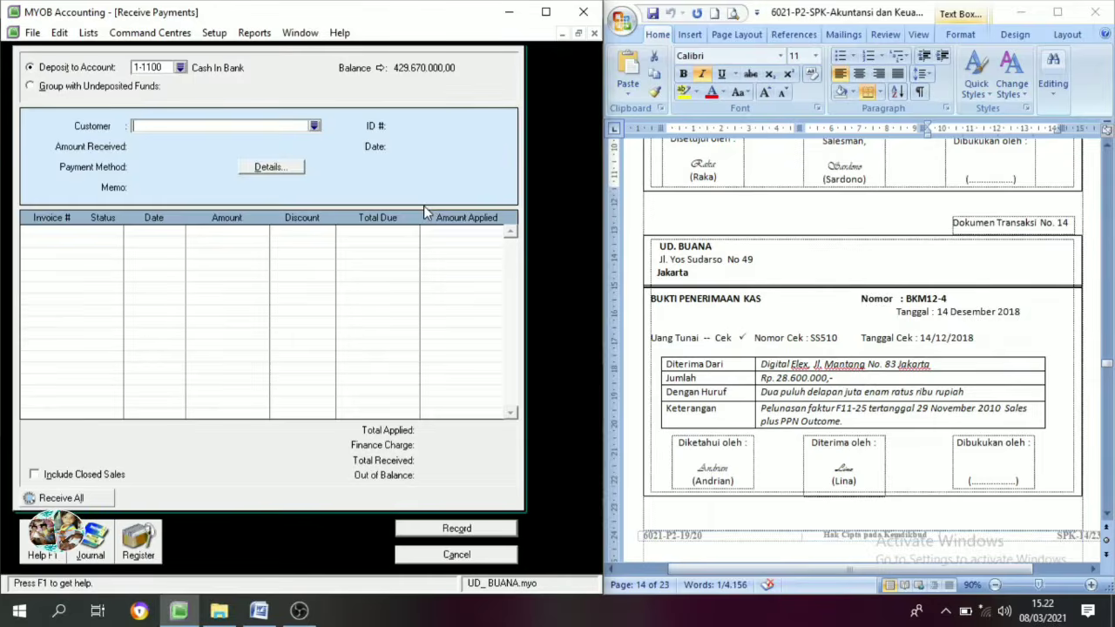
left_click(314, 125)
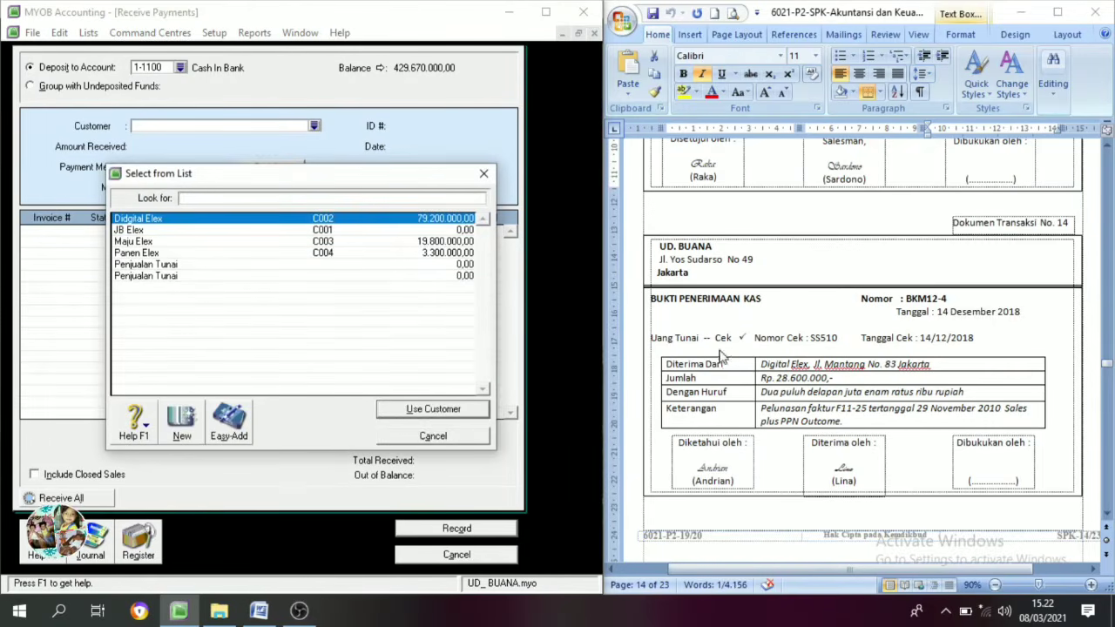
left_click(158, 219)
left_click(429, 409)
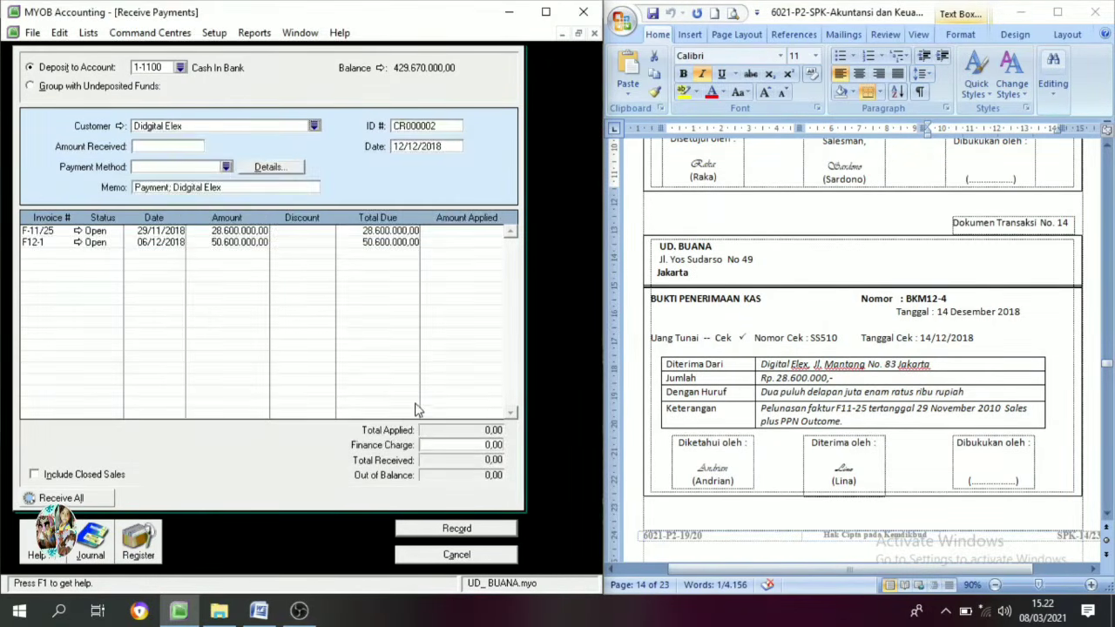
Set the received payment's date to 14/12/2018.
left_click(432, 146)
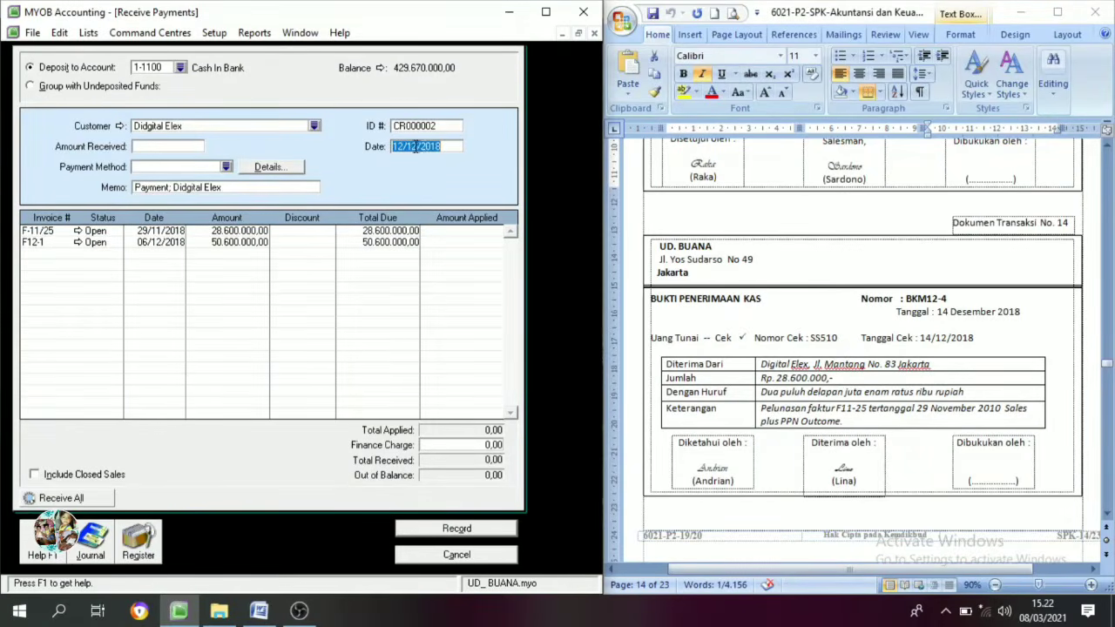
left_click(402, 146)
key("BackSpace")
type("4")
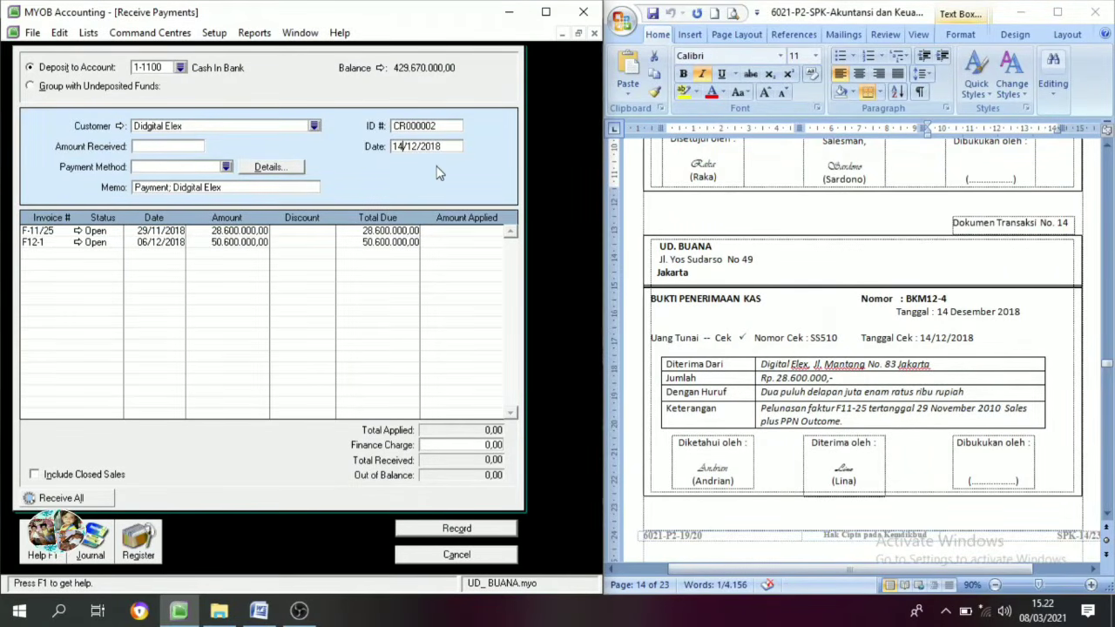
Set the received payment's ID to BKM12-4, copied from the cash receipt document.
left_click(939, 305)
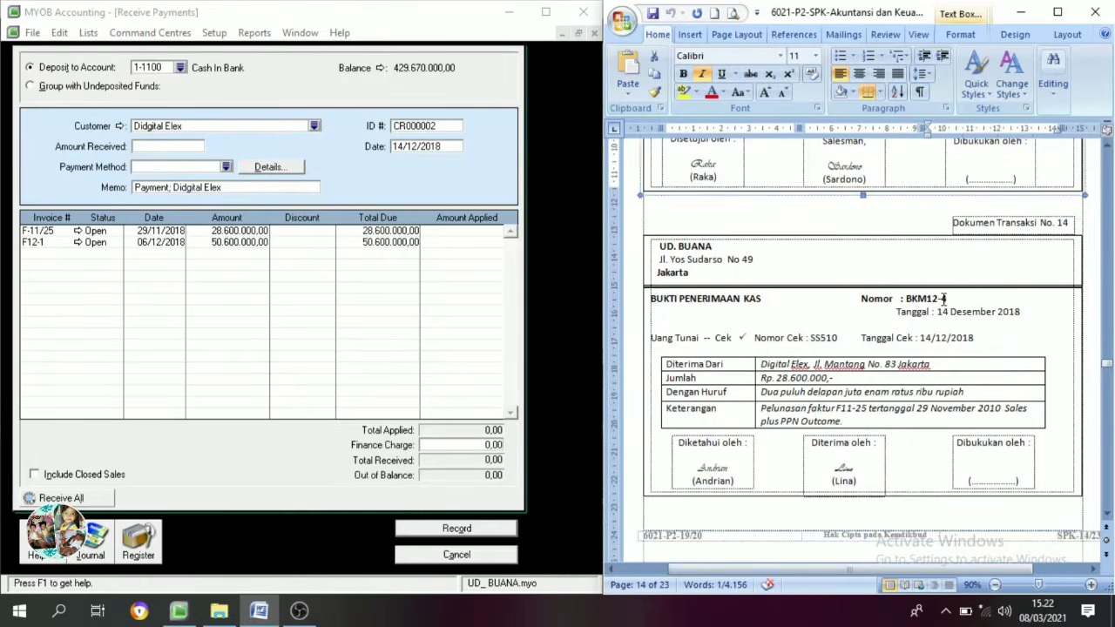
double_click(925, 299)
left_click(952, 298)
left_click_drag(952, 297, 911, 304)
key("ctrl+c")
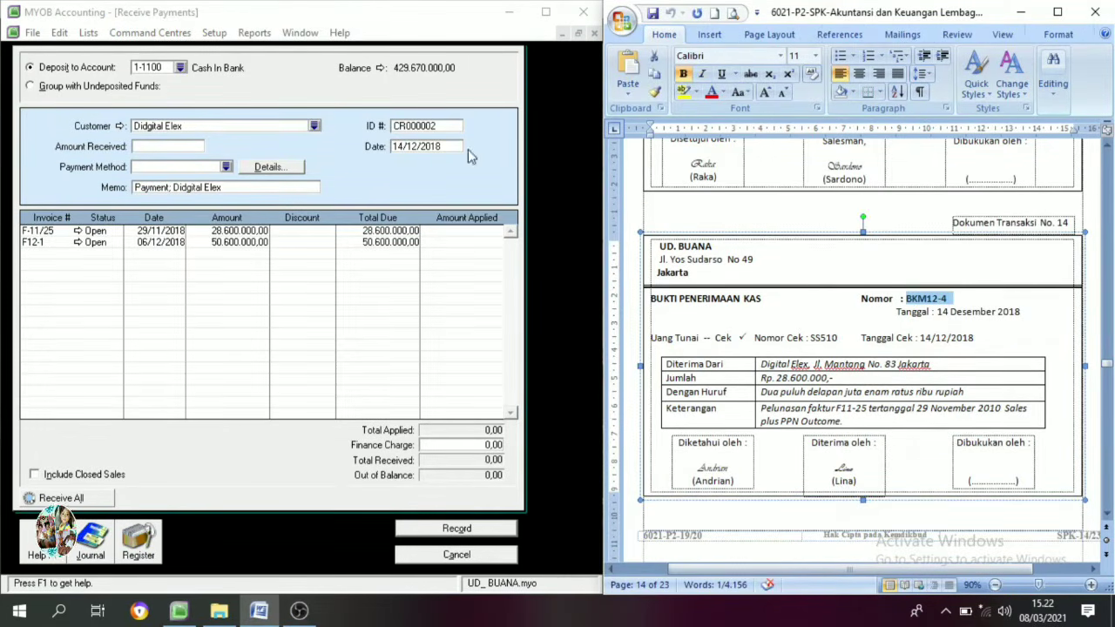
double_click(440, 127)
key("ctrl+v")
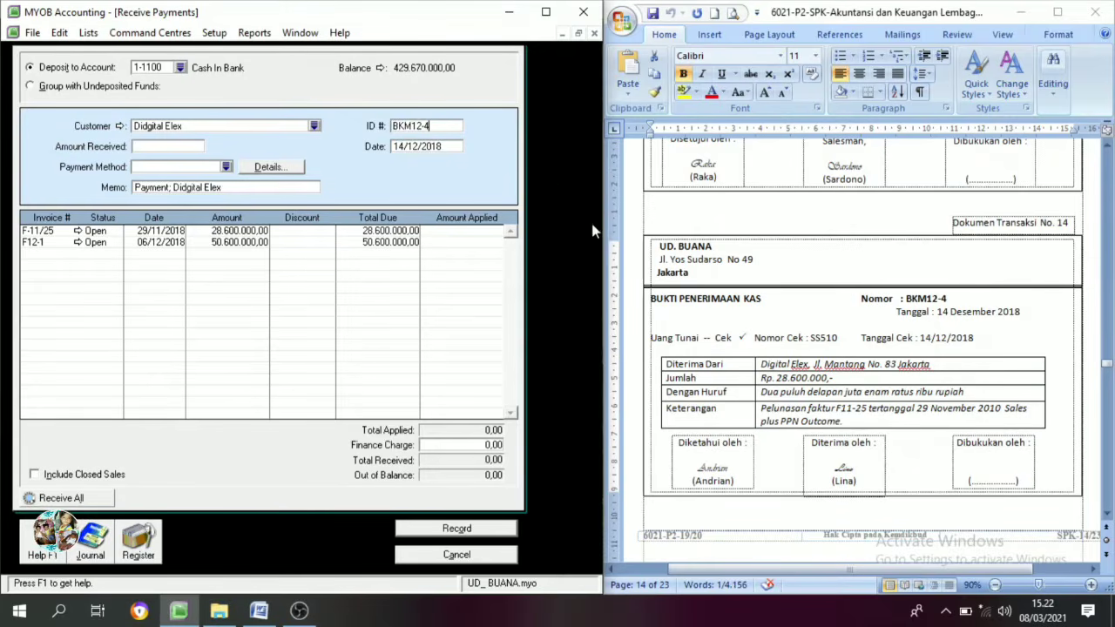
Enter 28600000 as the amount received, apply it to invoice F-11/25, record the payment, and close the receipt window.
left_click(150, 146)
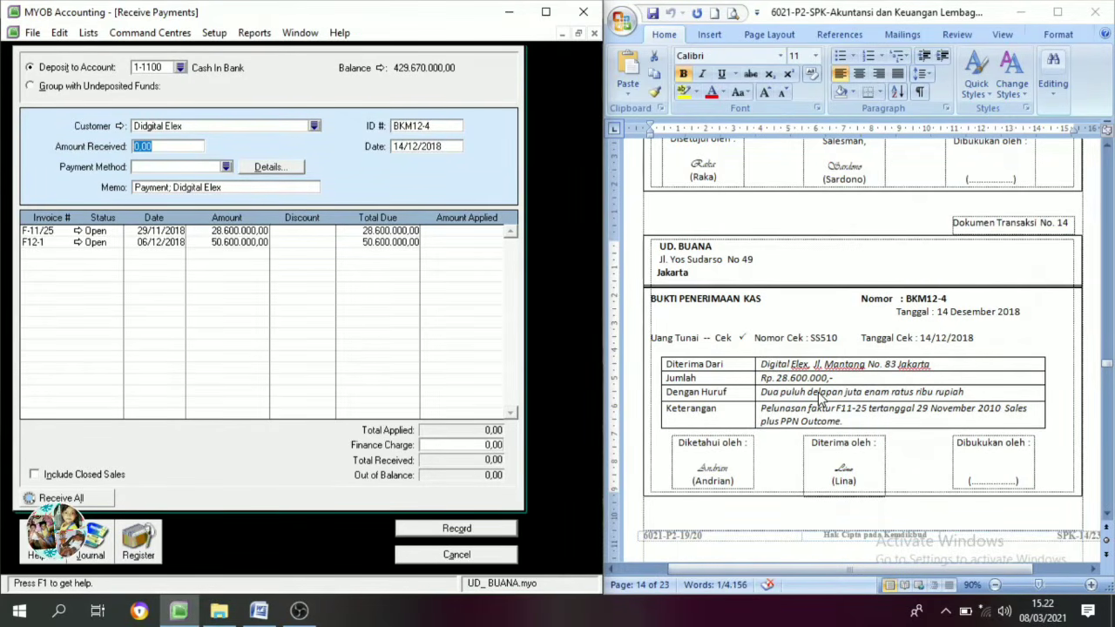
type("286")
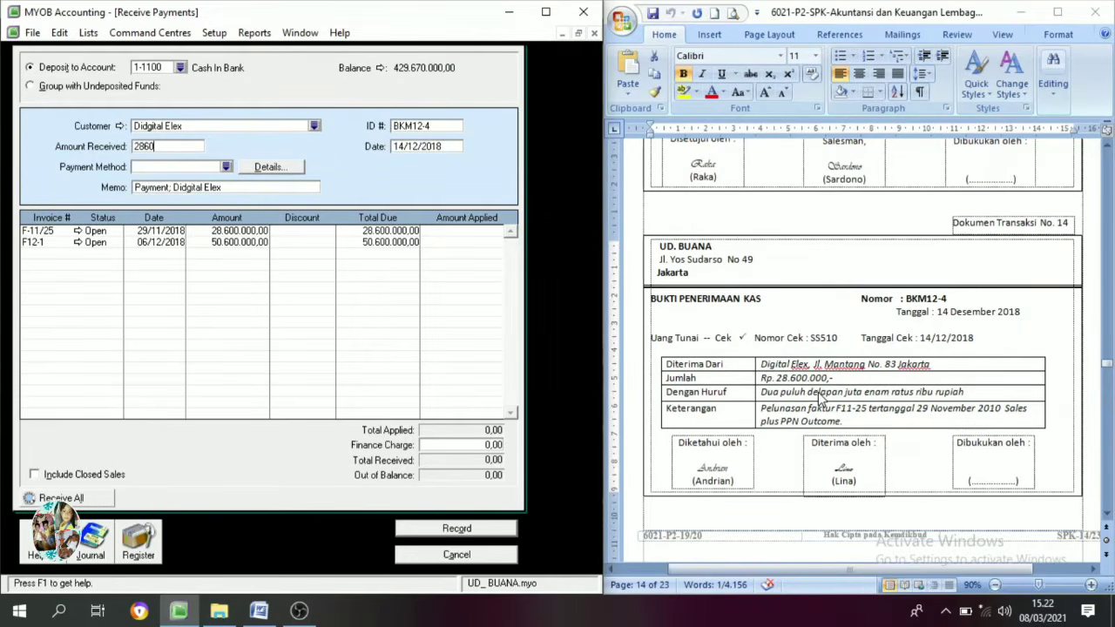
key("BackSpace")
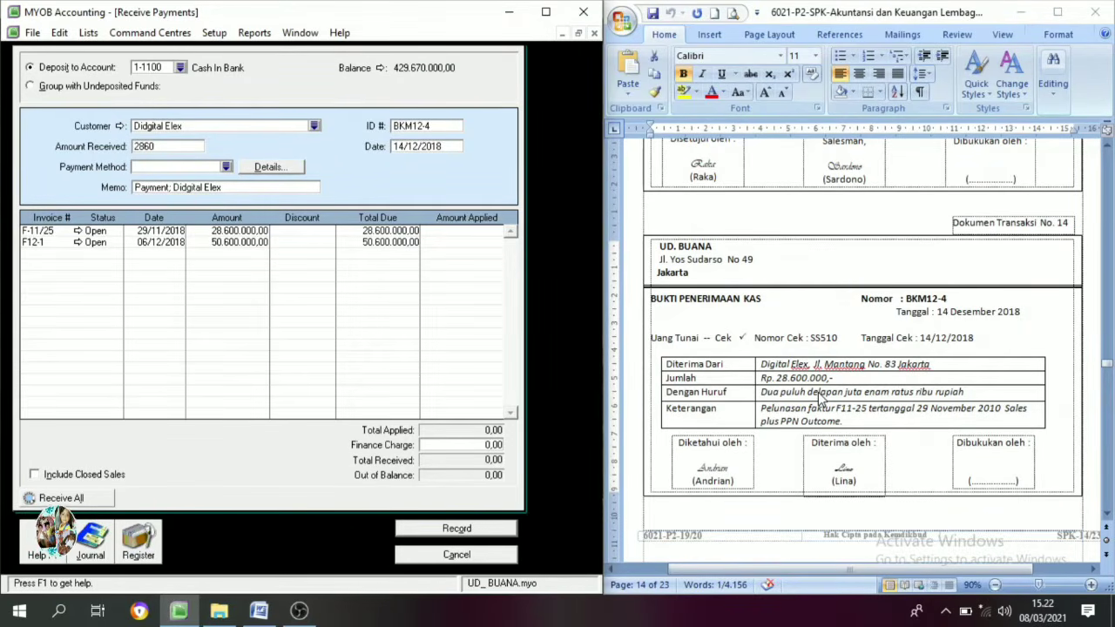
type("00.0")
type("0000")
key("Tab")
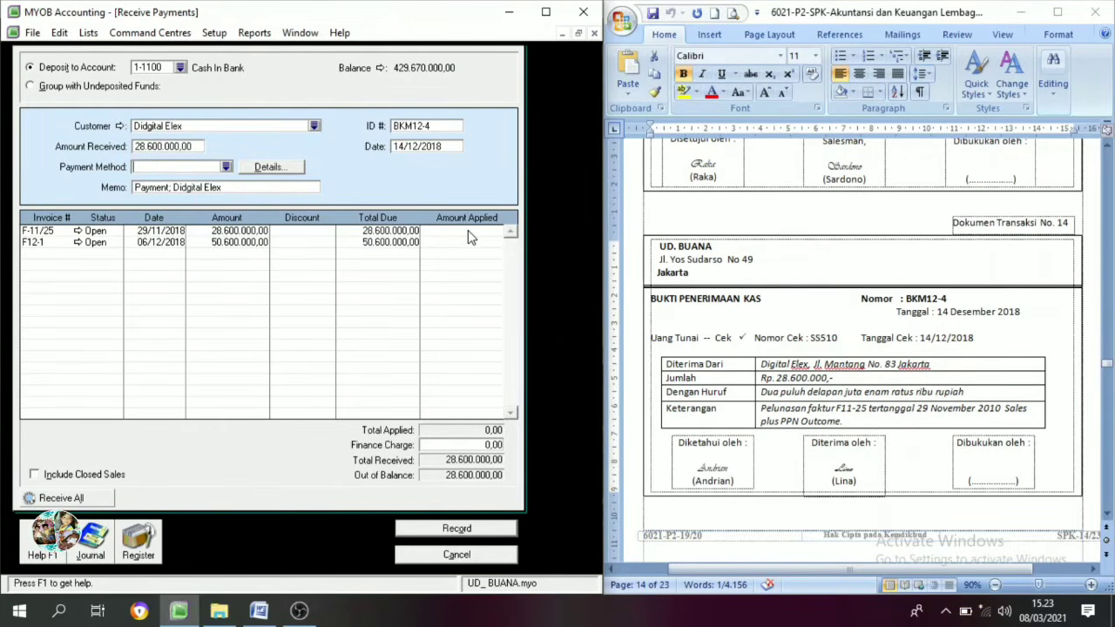
key("Tab")
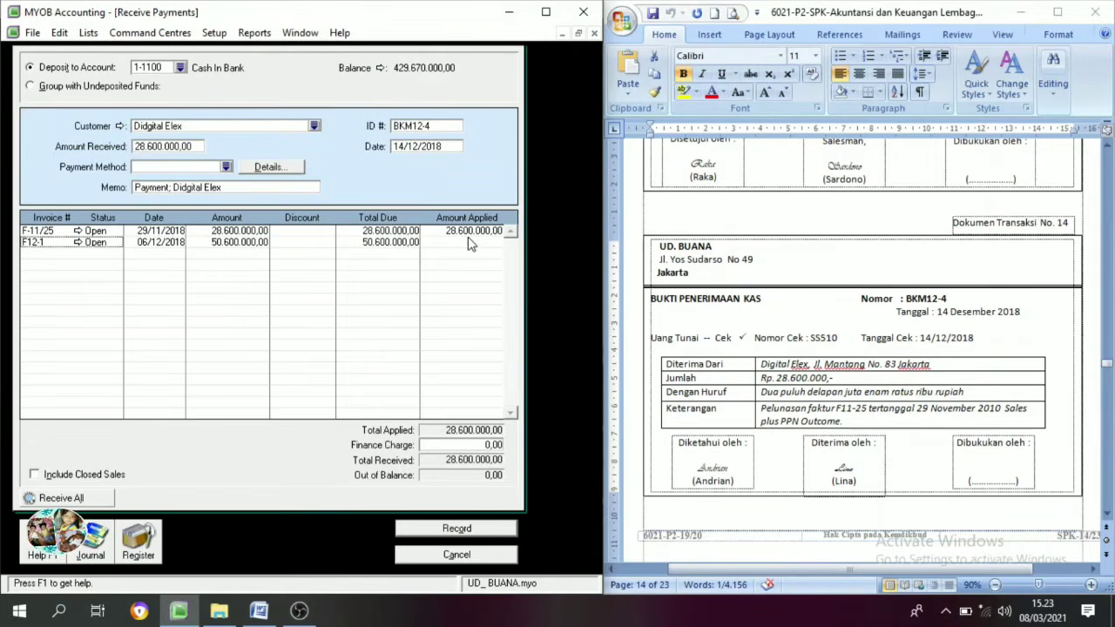
left_click(456, 528)
left_click(475, 555)
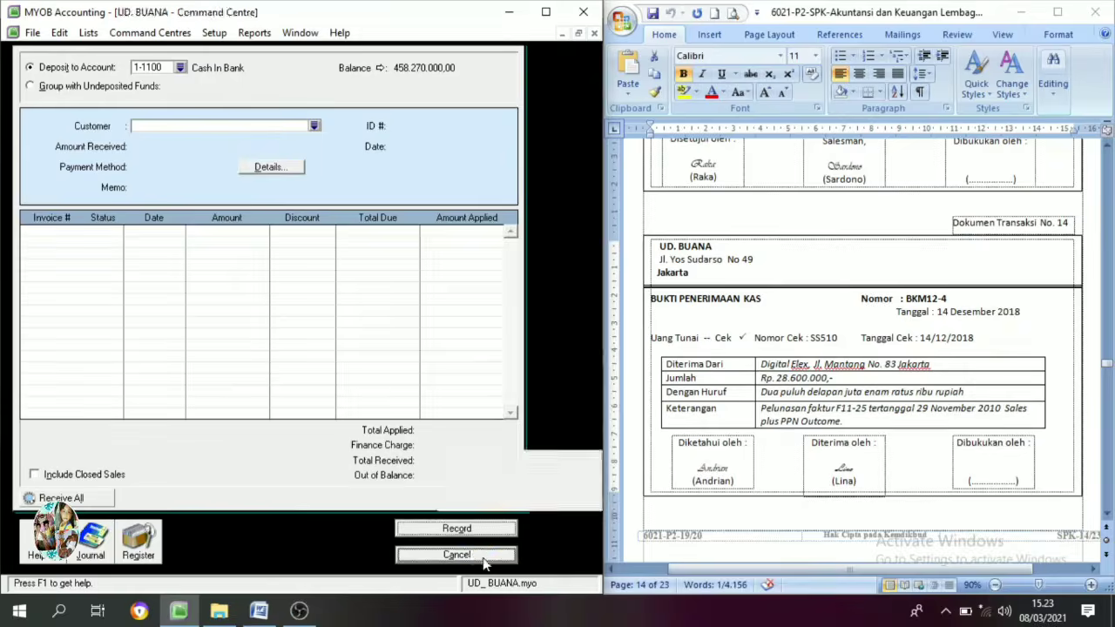
Start a new Spend Money entry for transaction document No. 15 and set its date to 15/12/2018.
scroll(945, 400, "down", 1)
scroll(945, 401, "down", 8)
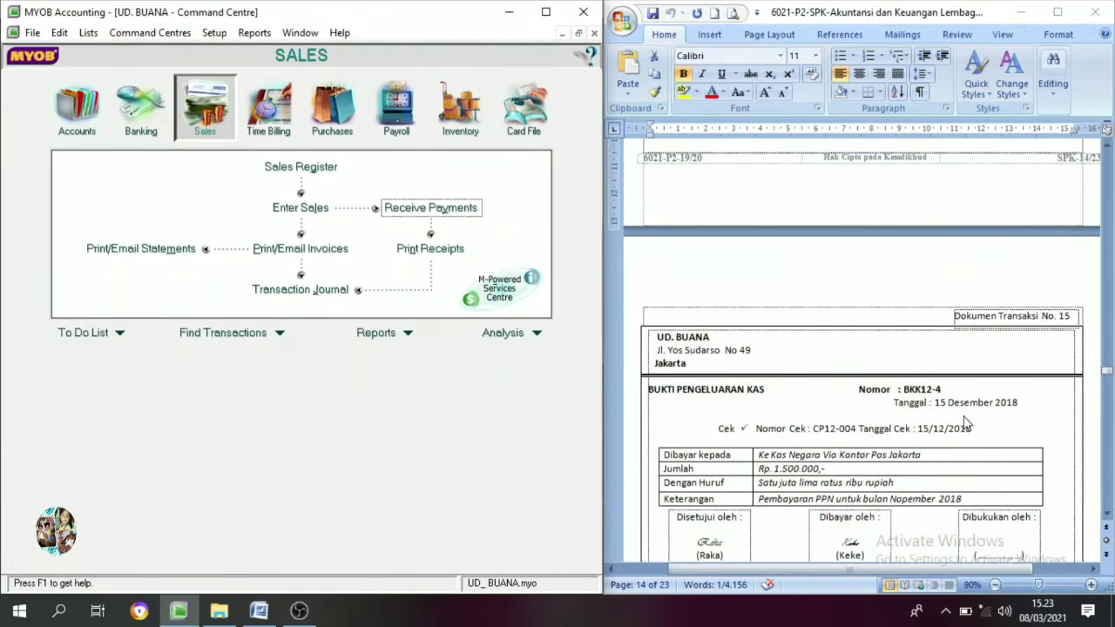
scroll(935, 424, "down", 2)
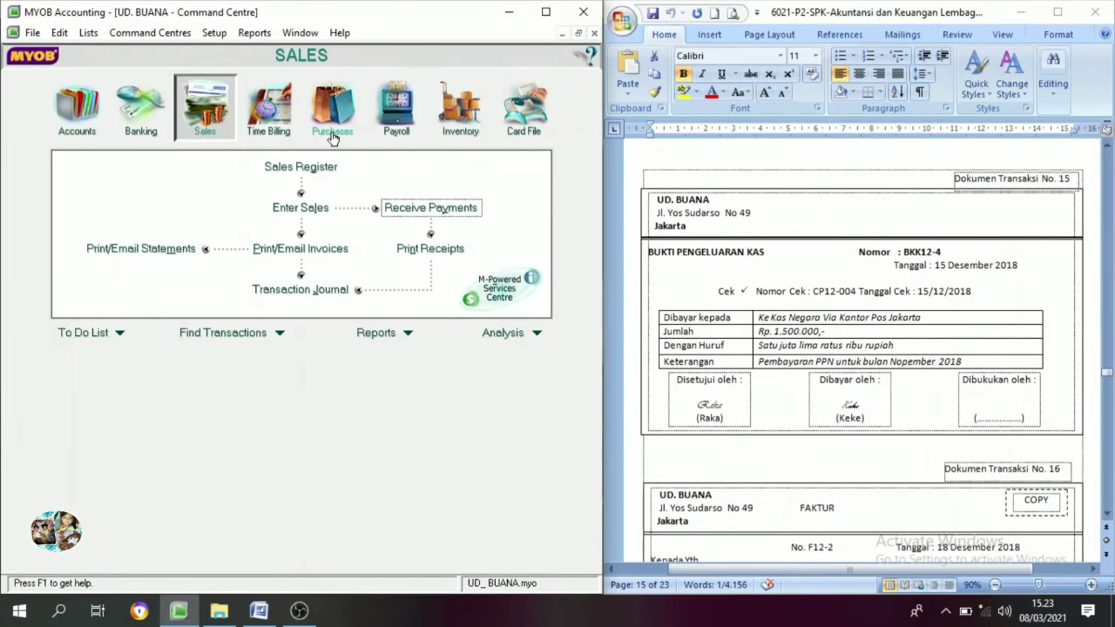
left_click(137, 133)
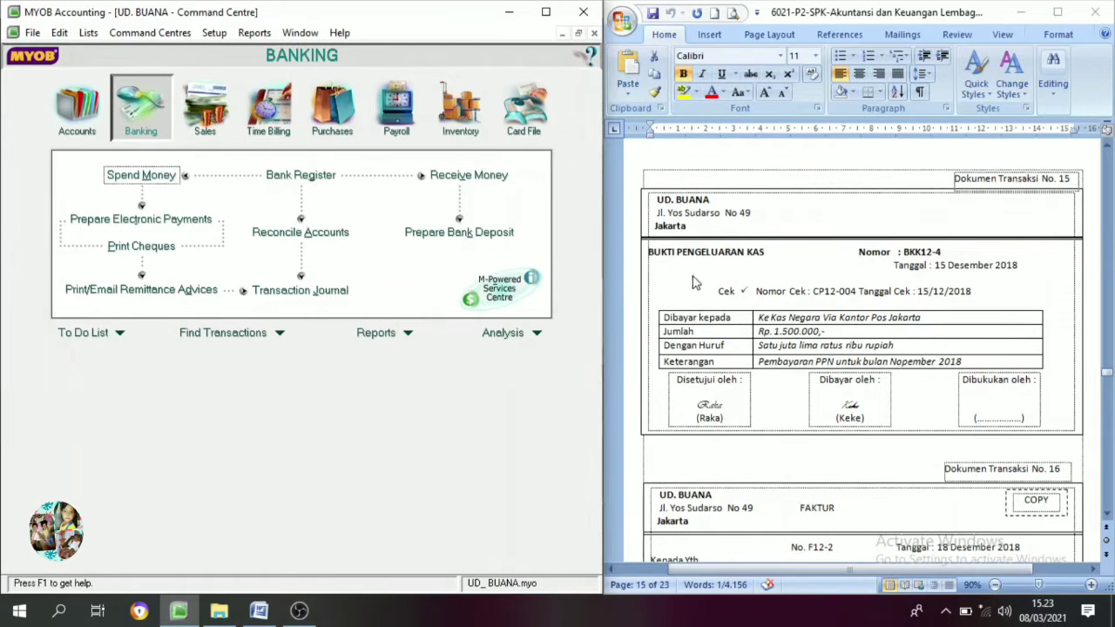
left_click(138, 177)
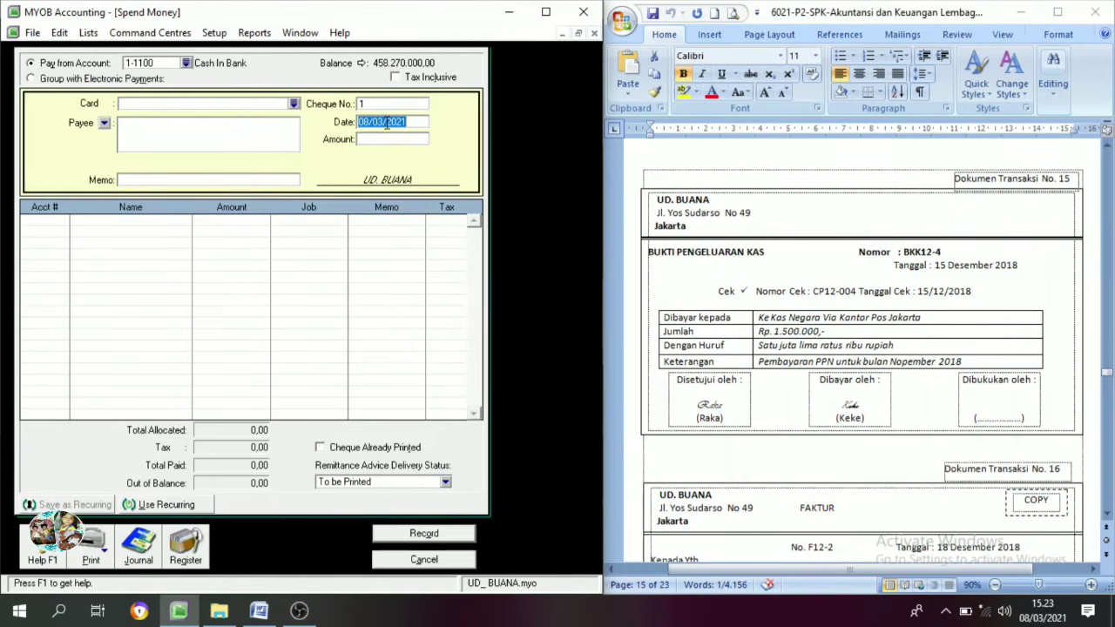
type("15")
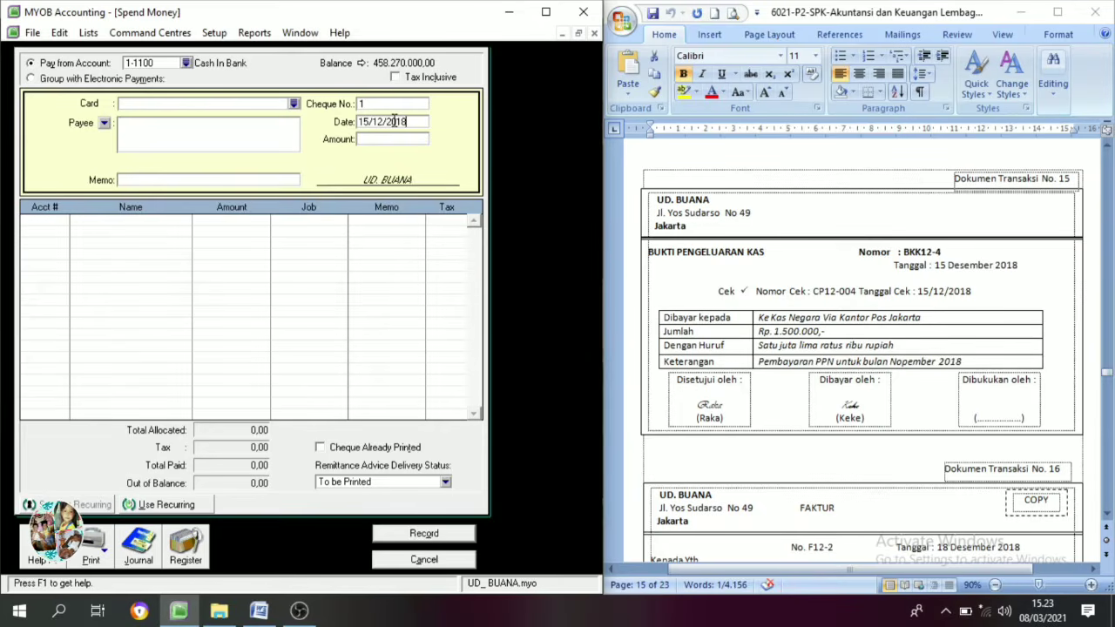
Set the payment's cheque number to BKK12-4, copied from the cash disbursement document.
left_click(392, 105)
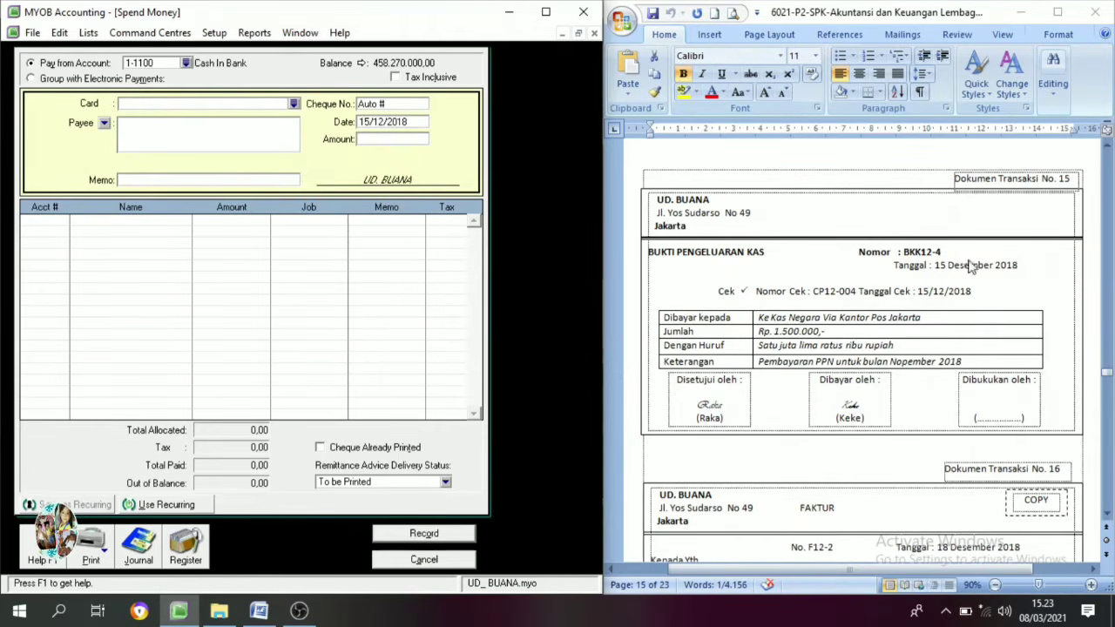
left_click(943, 253)
left_click_drag(943, 252, 903, 253)
key("ctrl+c")
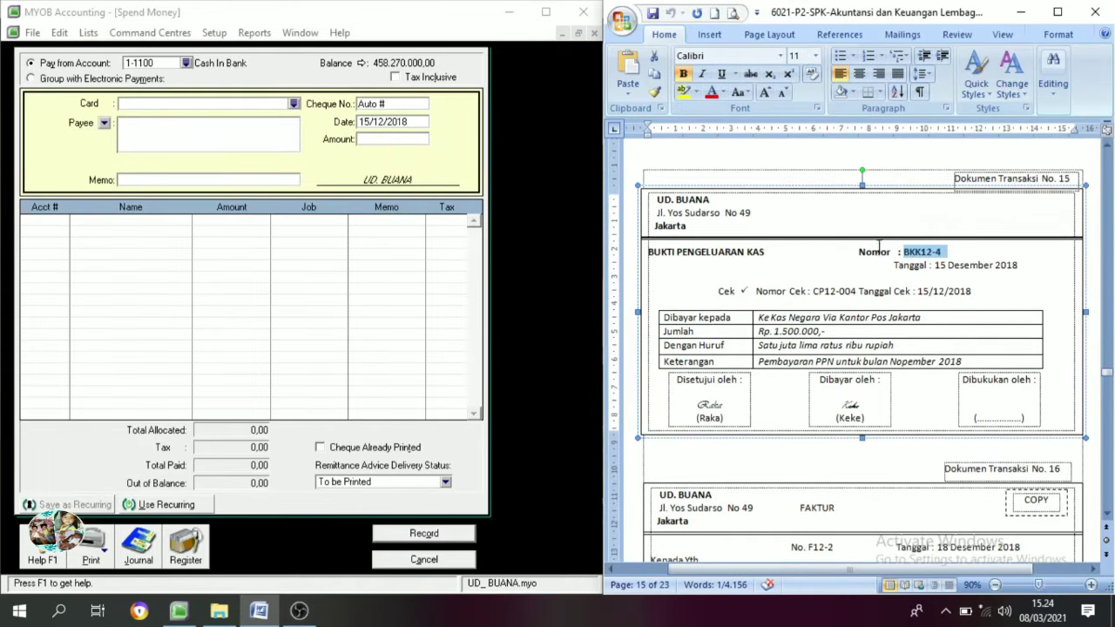
left_click(403, 105)
left_click_drag(397, 108, 347, 105)
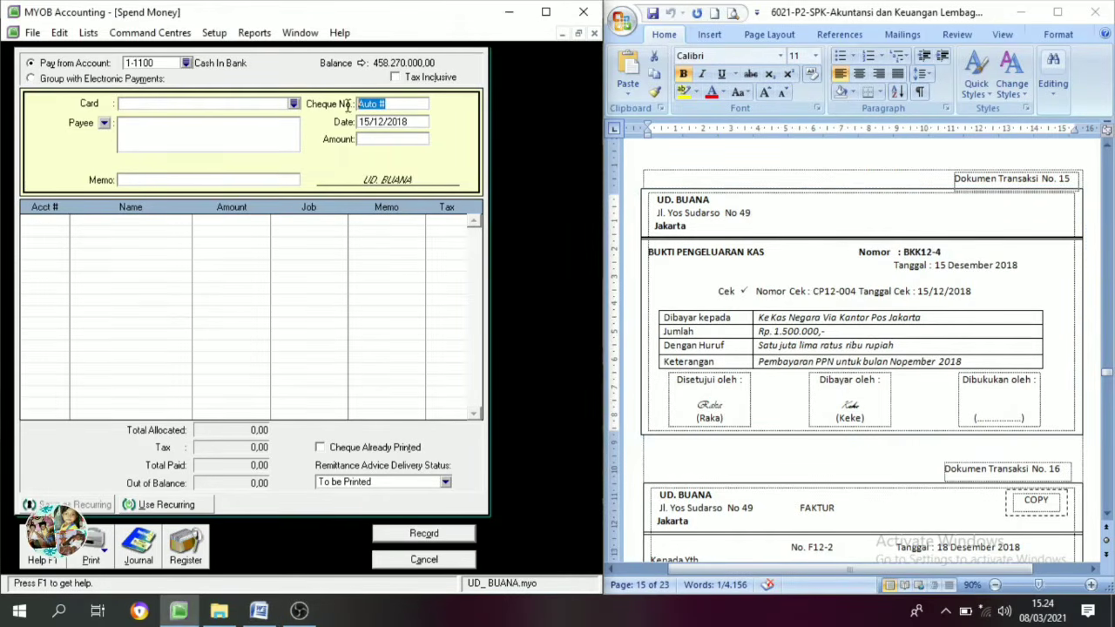
key("ctrl+v")
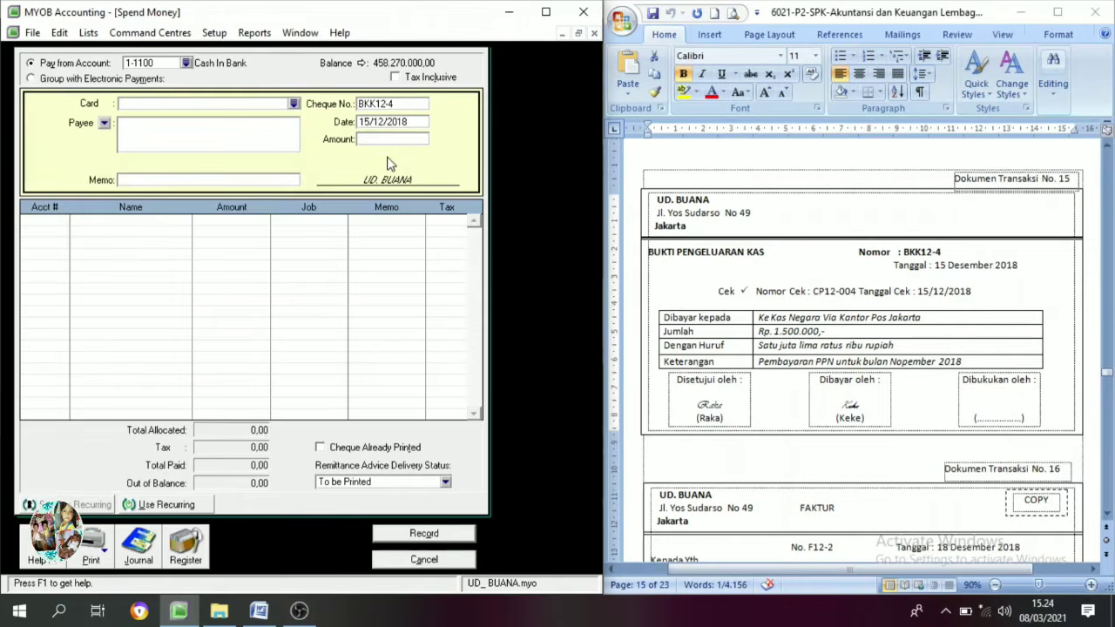
Enter 1500000 as the payment amount and copy the document's description "Pembayaran PPN untuk bulan Nopember 2018" into the memo.
left_click(390, 140)
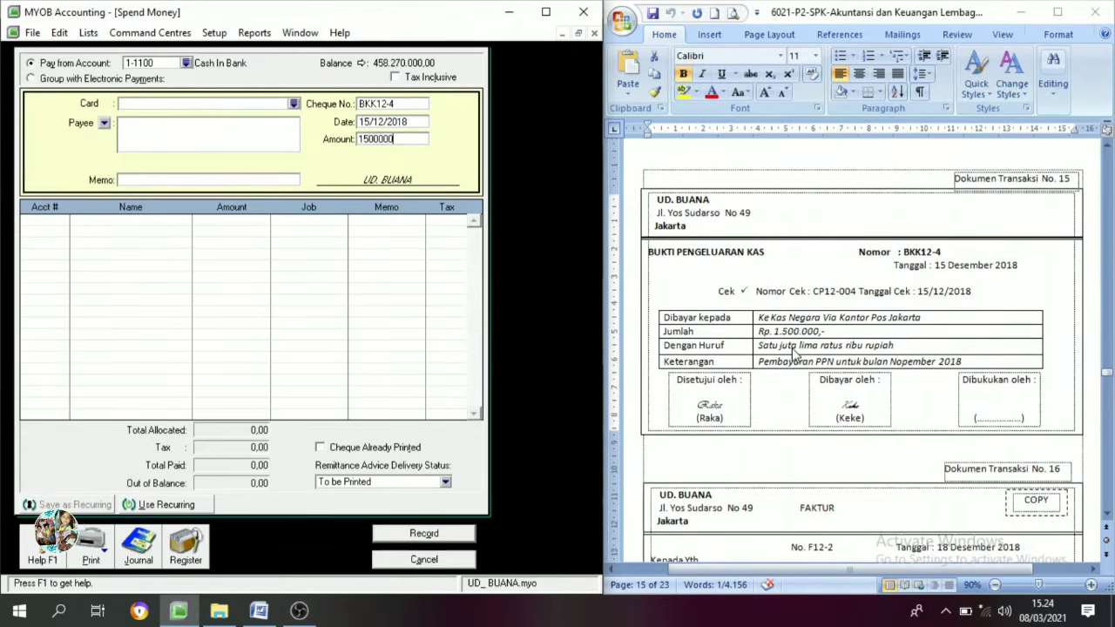
type("1500000")
key("Tab")
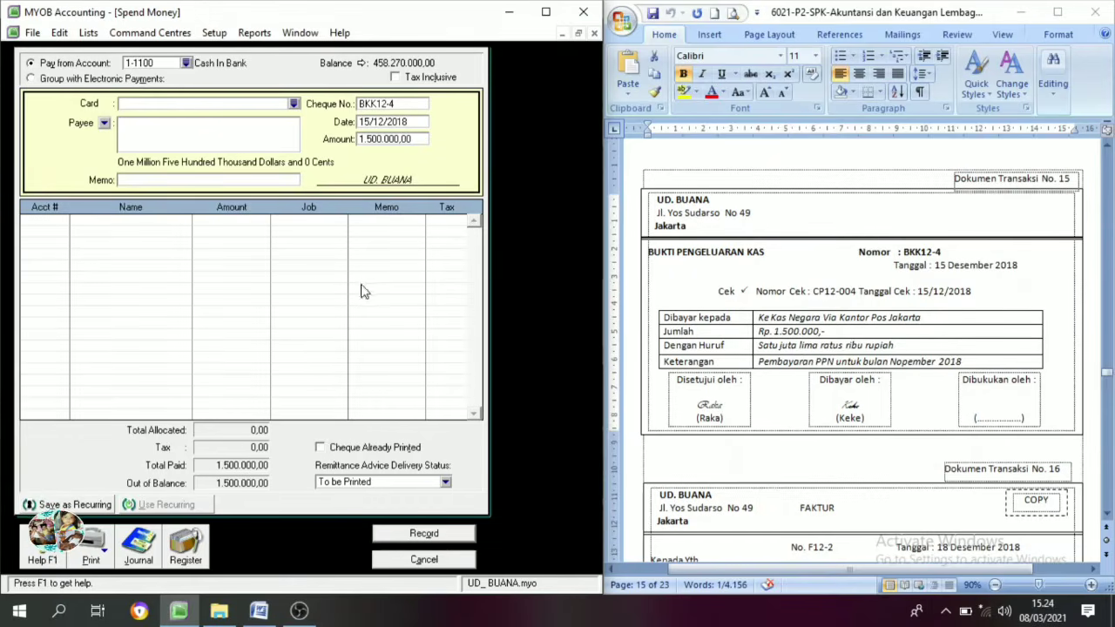
left_click(983, 365)
left_click_drag(968, 360, 776, 367)
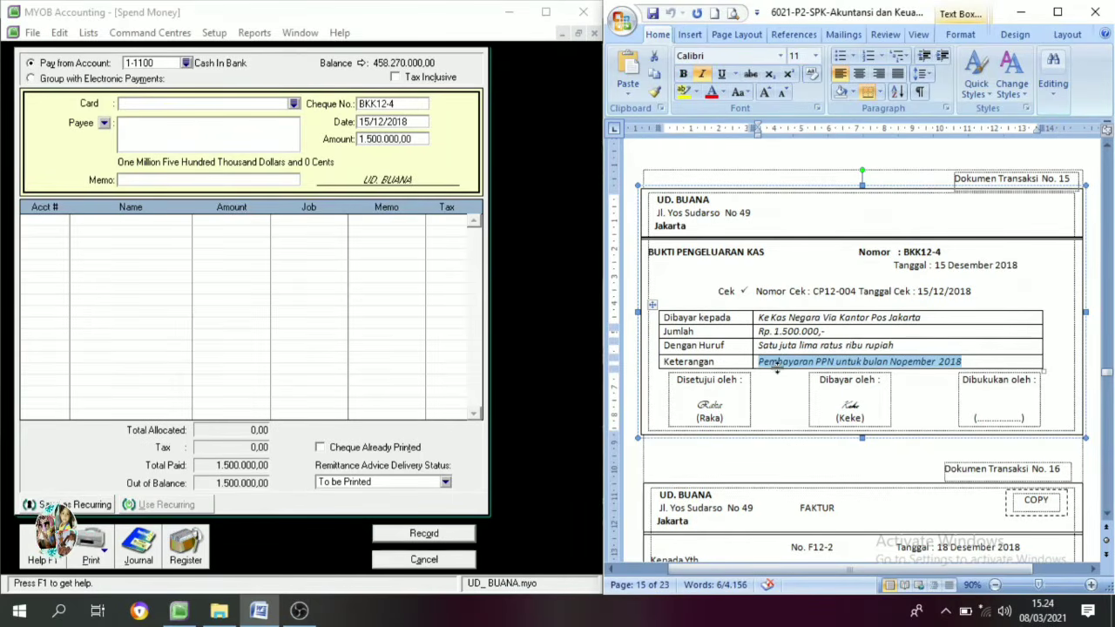
key("ctrl+c")
left_click(194, 180)
key("ctrl+v")
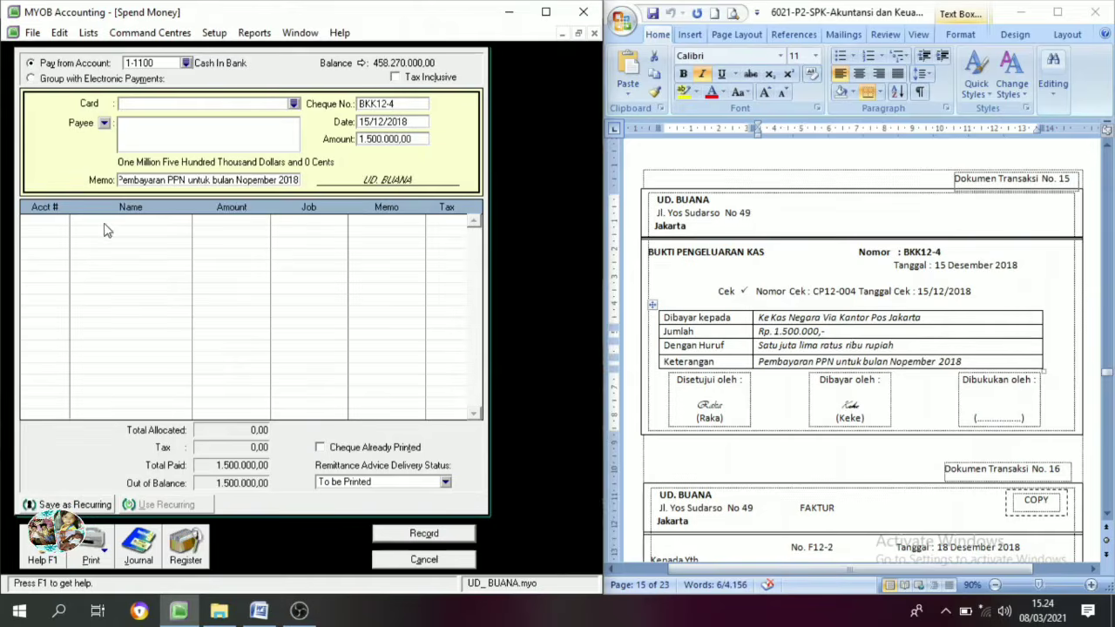
Allocate the full payment to account 2-1400 PPN Payable, record it, and close the Spend Money window.
left_click(61, 229)
type("6")
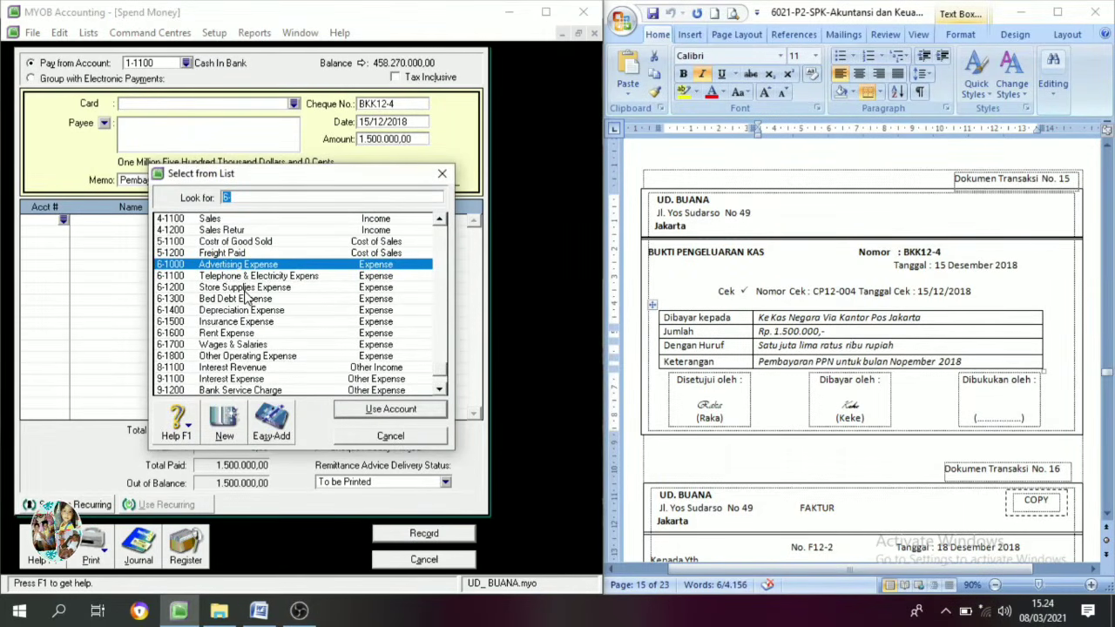
scroll(246, 297, "up", 2)
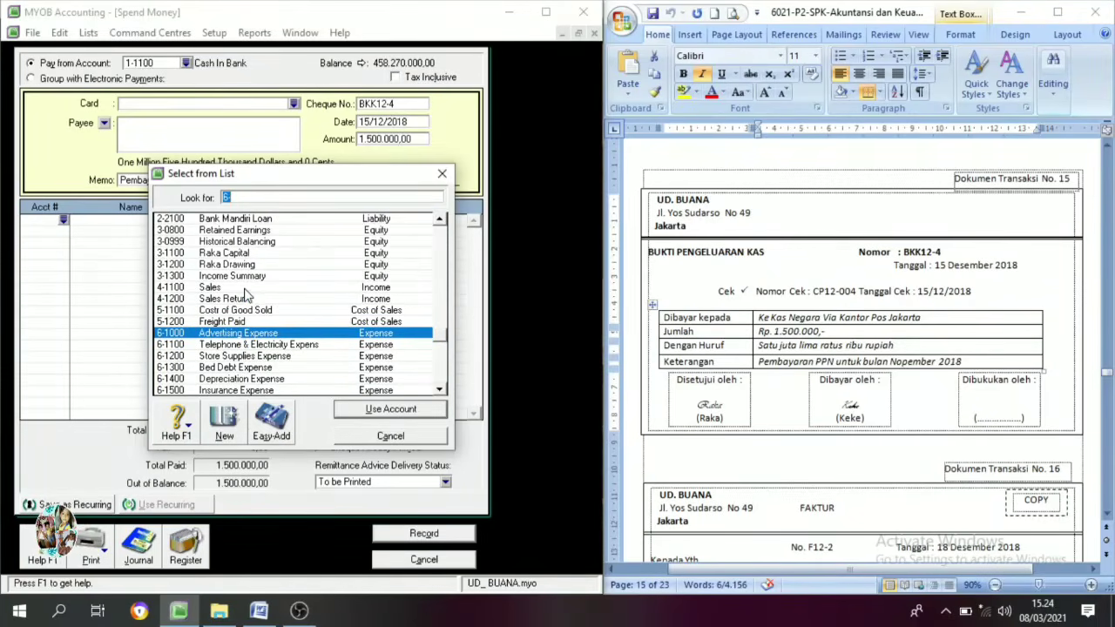
scroll(248, 285, "up", 2)
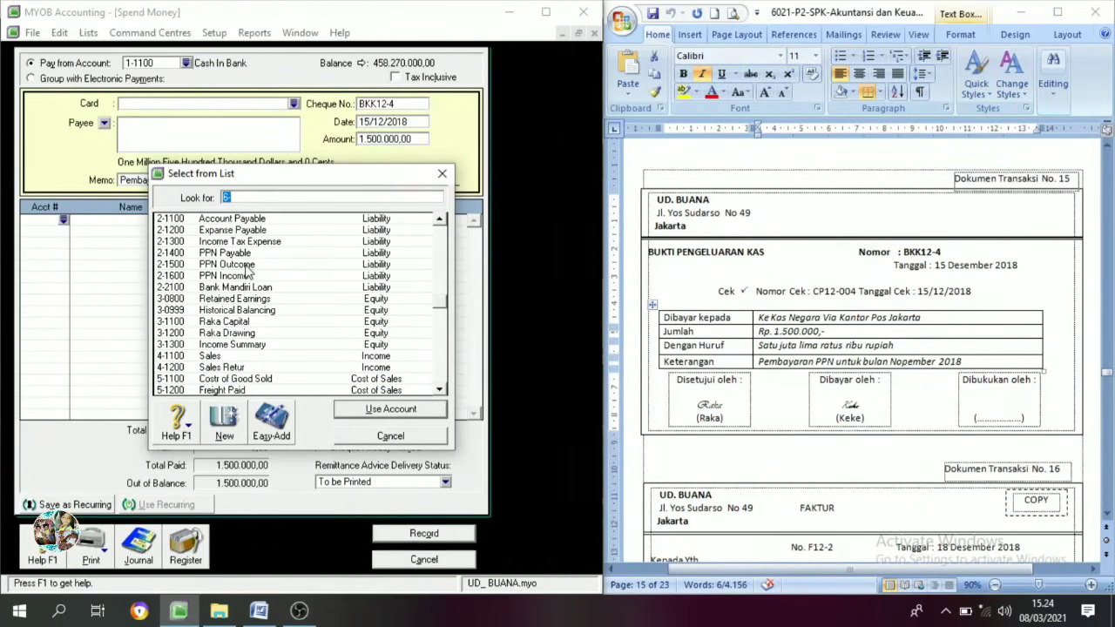
left_click(226, 253)
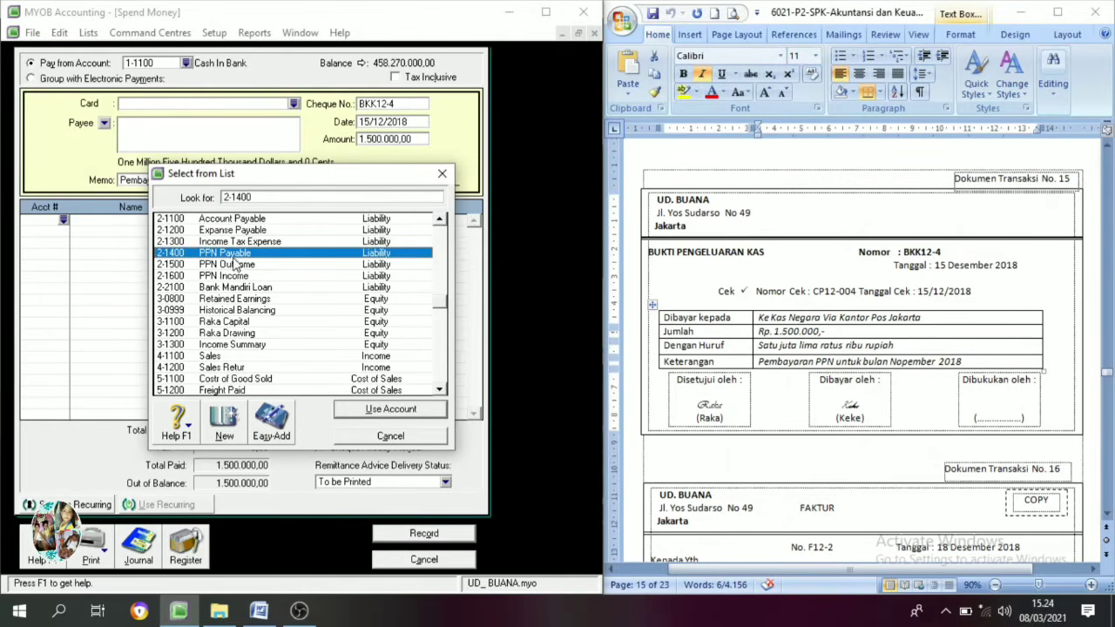
left_click(381, 410)
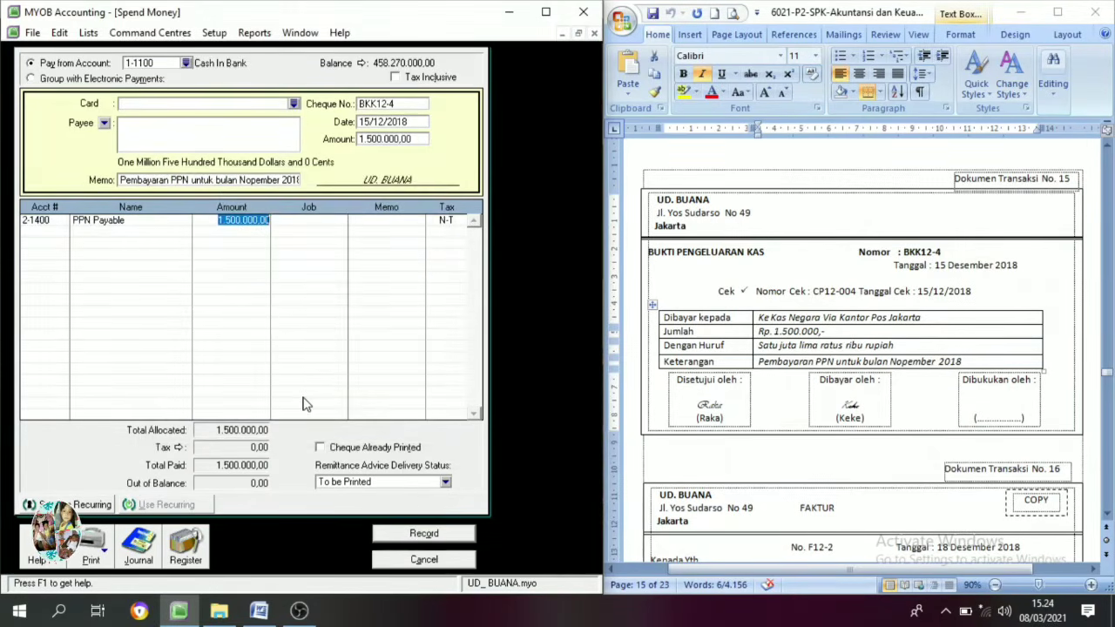
key("Tab")
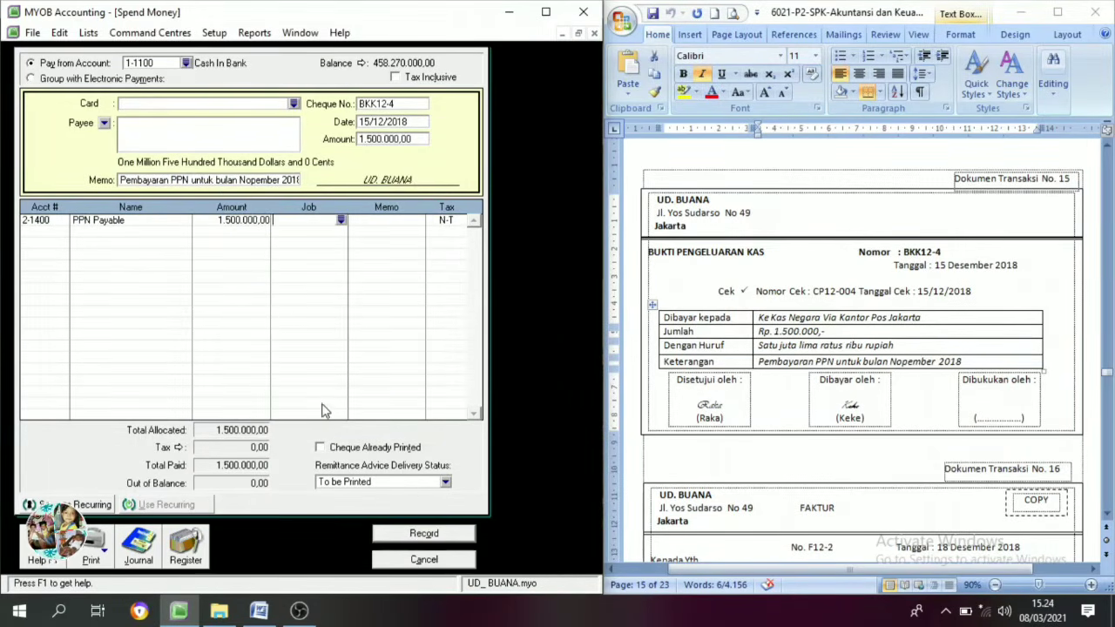
left_click(431, 537)
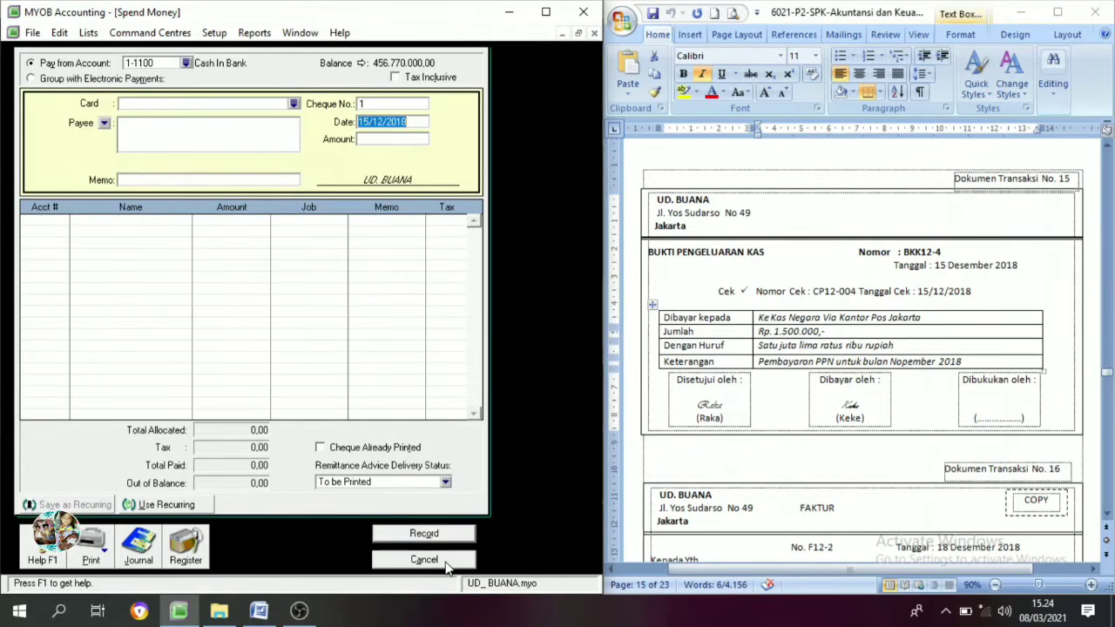
left_click(444, 564)
Start a new item sales invoice for customer JB Elex, following transaction document No. 16.
scroll(900, 375, "down", 4)
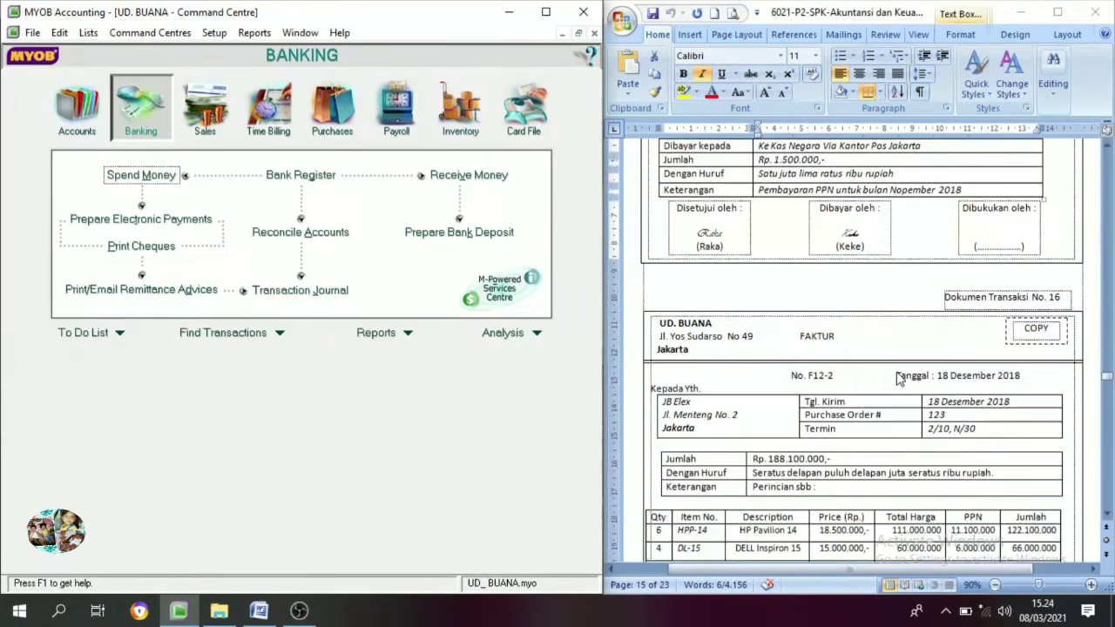
scroll(900, 375, "down", 6)
scroll(905, 383, "up", 6)
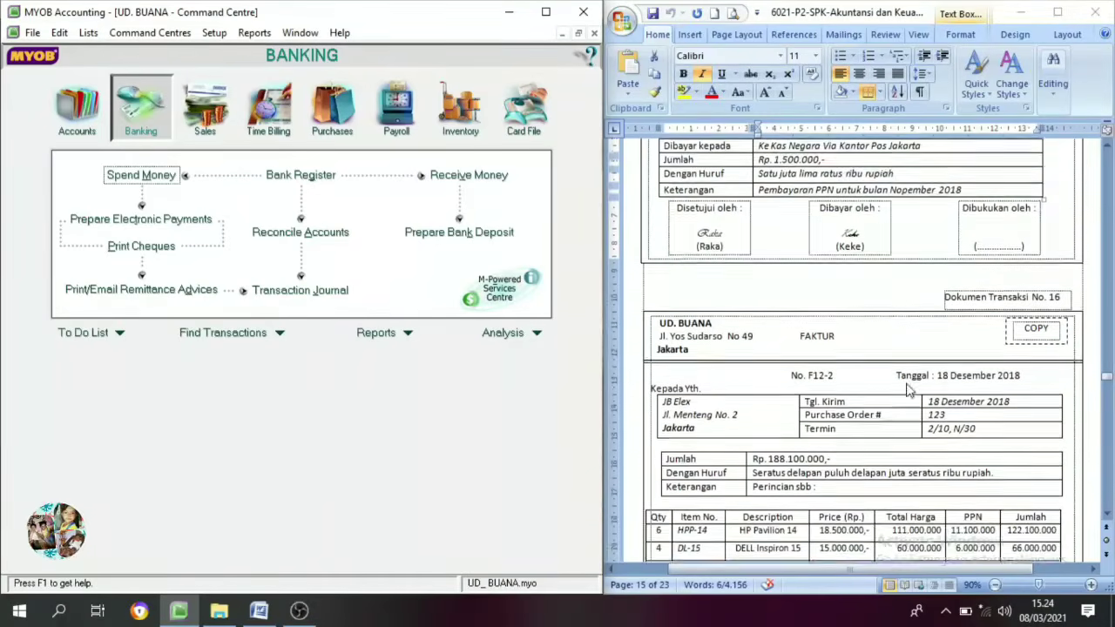
scroll(906, 389, "up", 1)
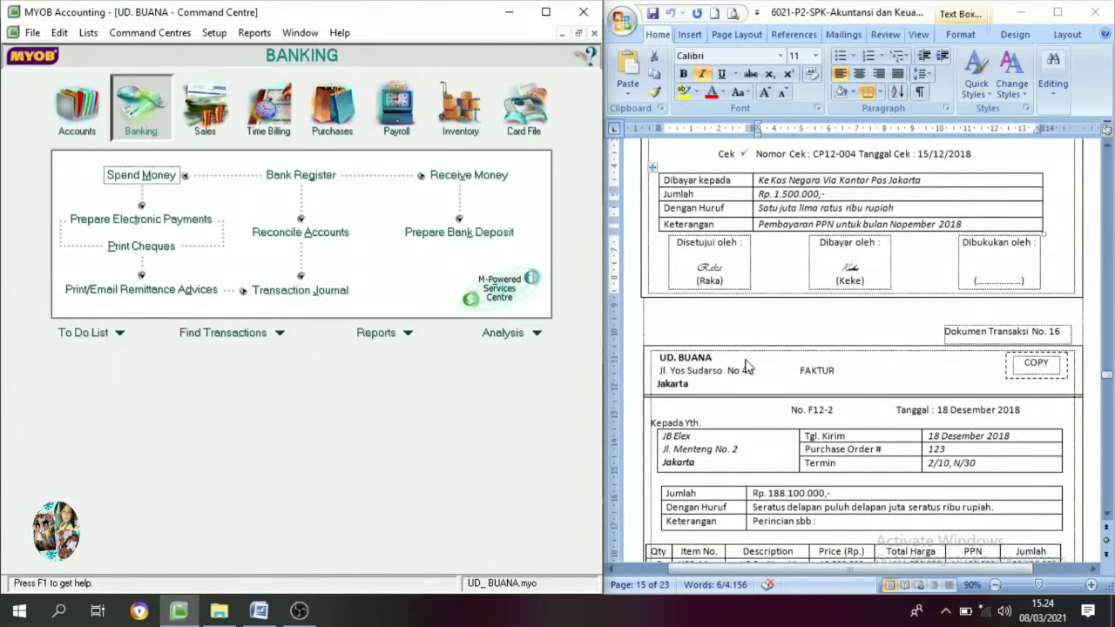
scroll(824, 383, "down", 1)
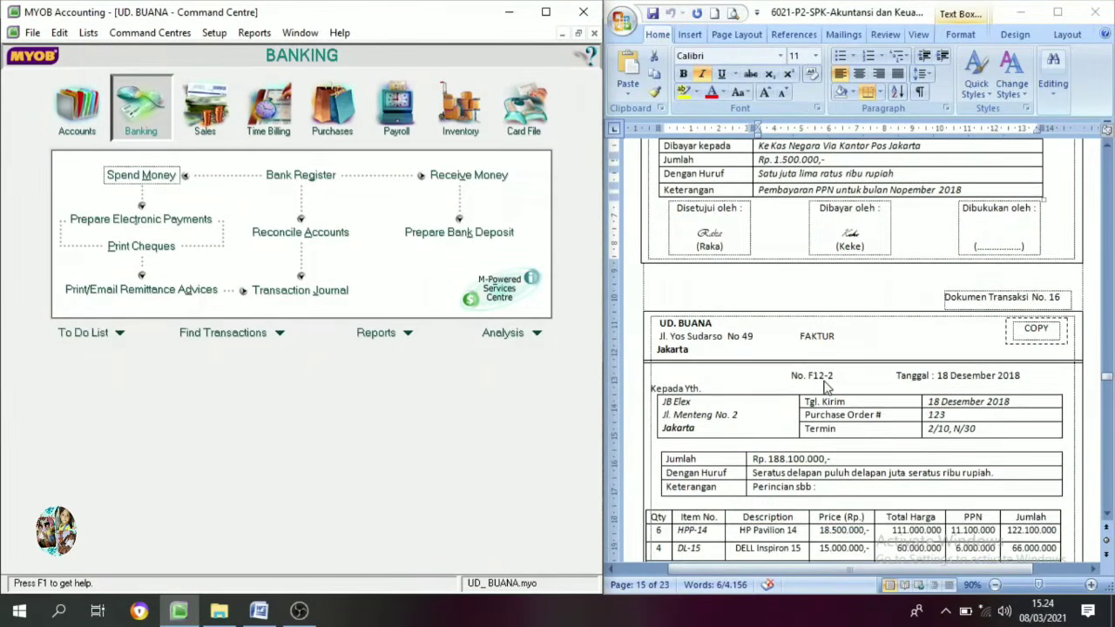
scroll(765, 367, "down", 1)
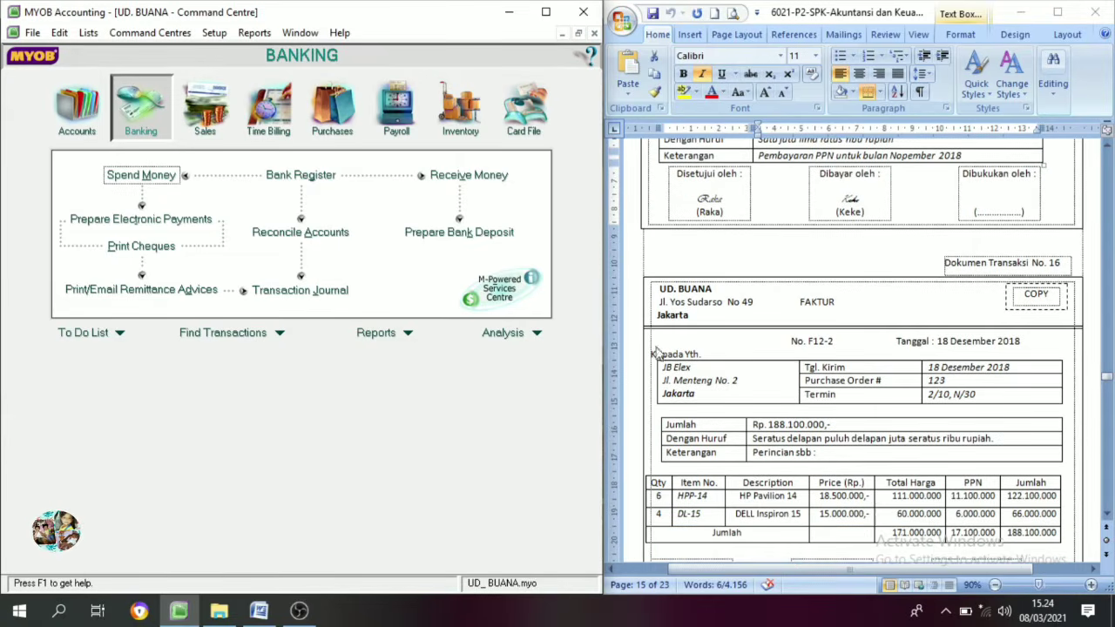
left_click(206, 116)
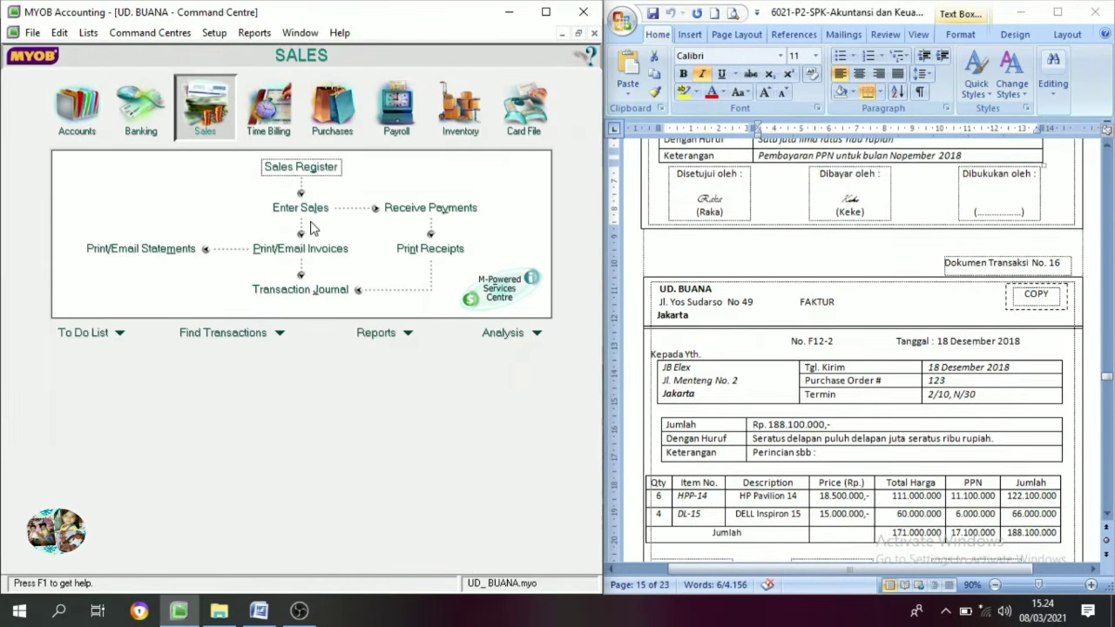
left_click(306, 210)
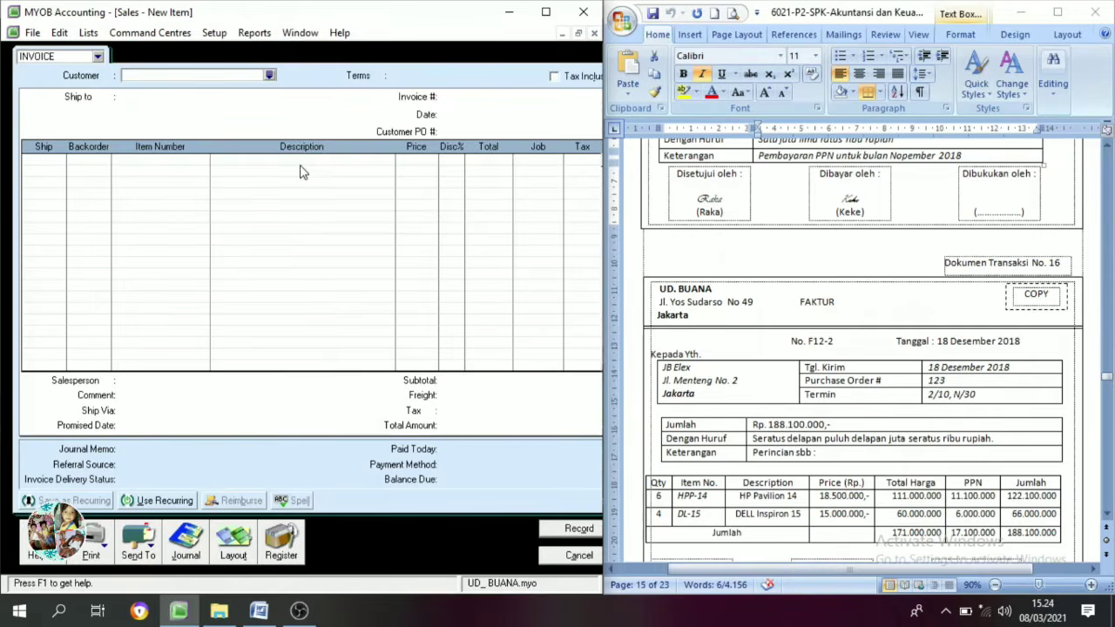
left_click(270, 76)
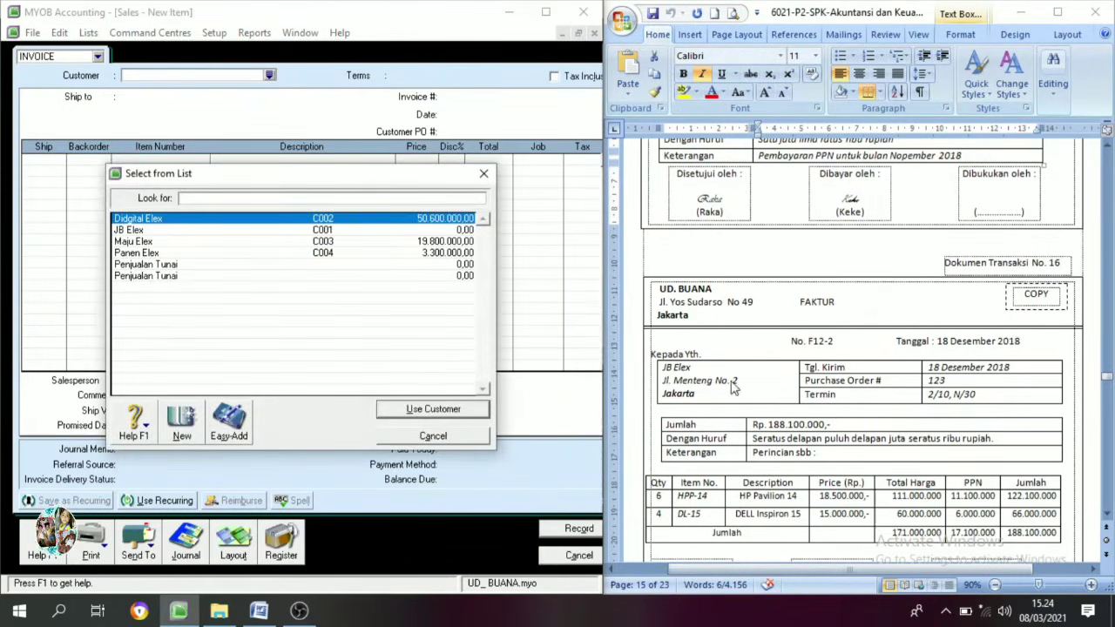
left_click(144, 231)
left_click(446, 409)
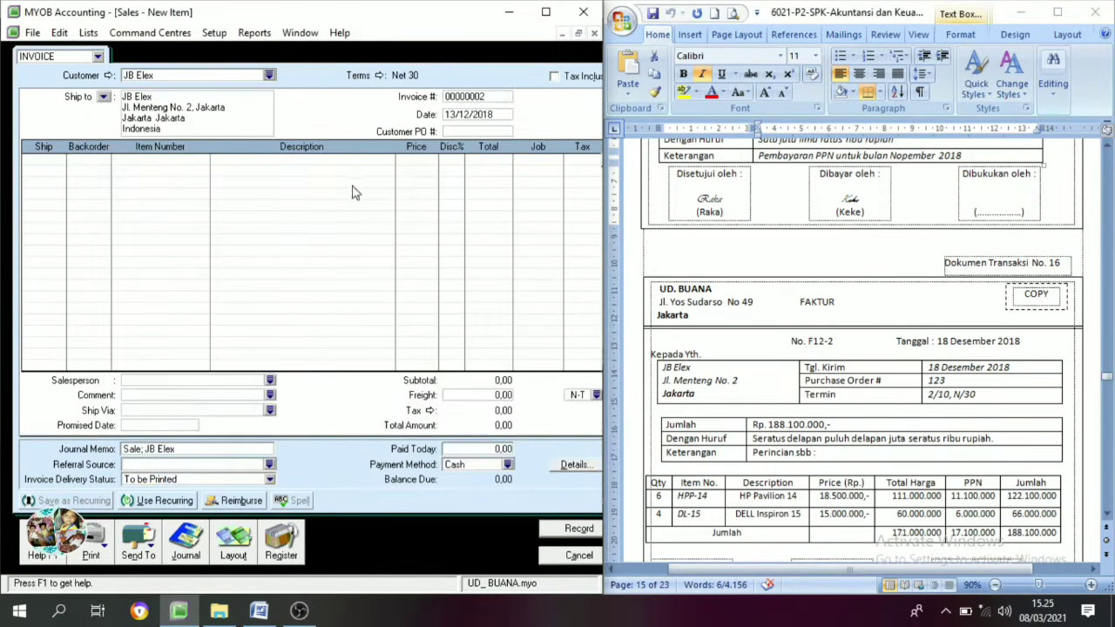
Set the invoice's credit terms to 10 discount days with a 2% discount for early payment.
left_click(382, 77)
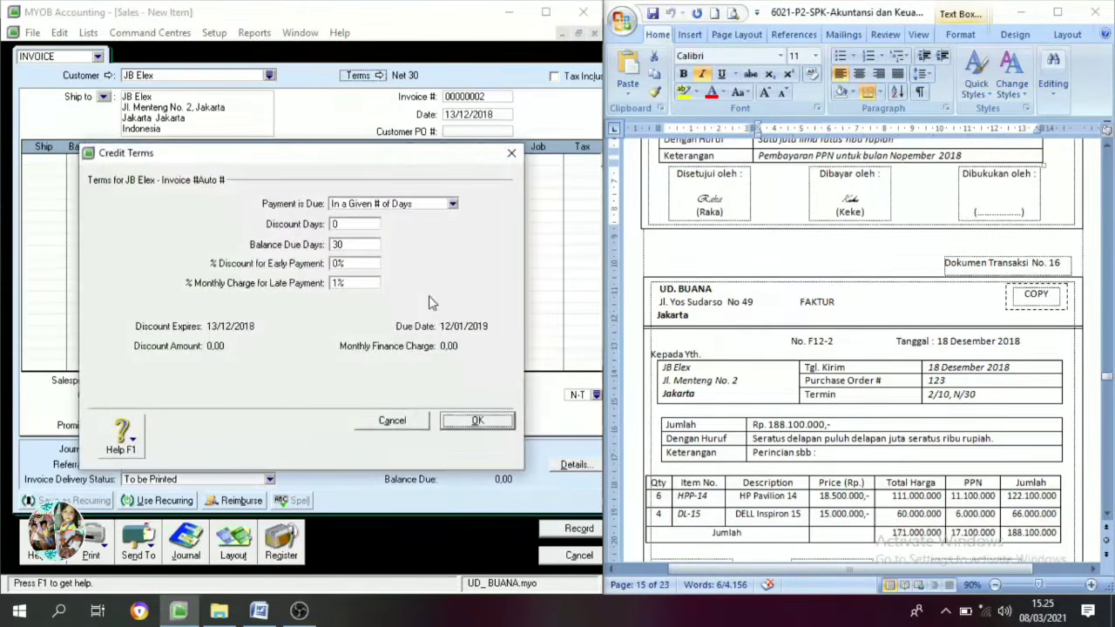
left_click(336, 224)
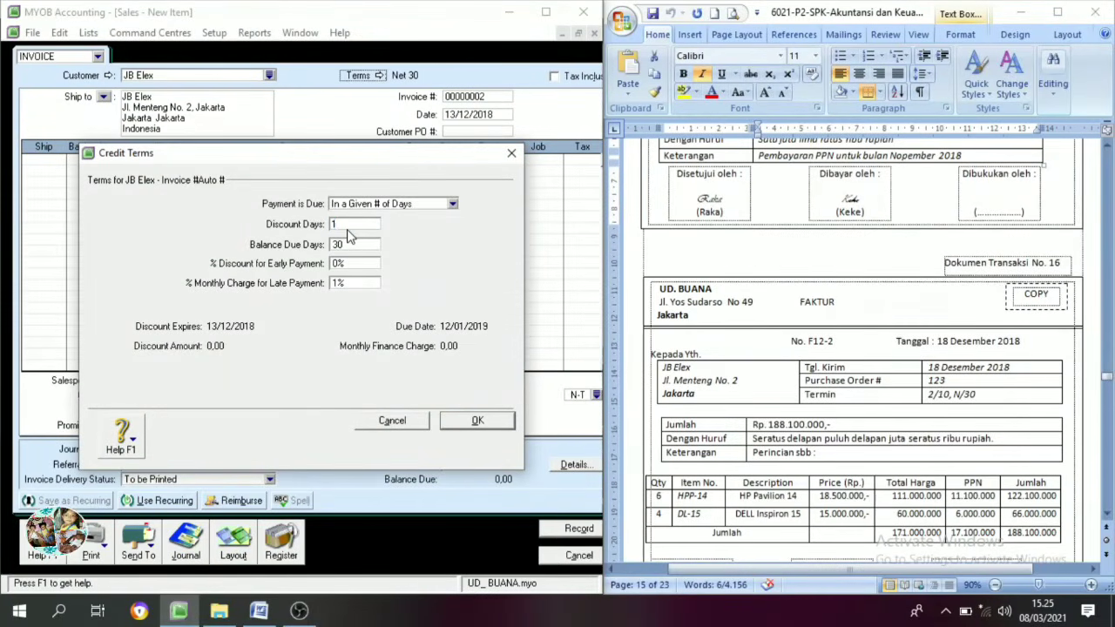
type("10")
key("Tab")
key("Tab")
type("2")
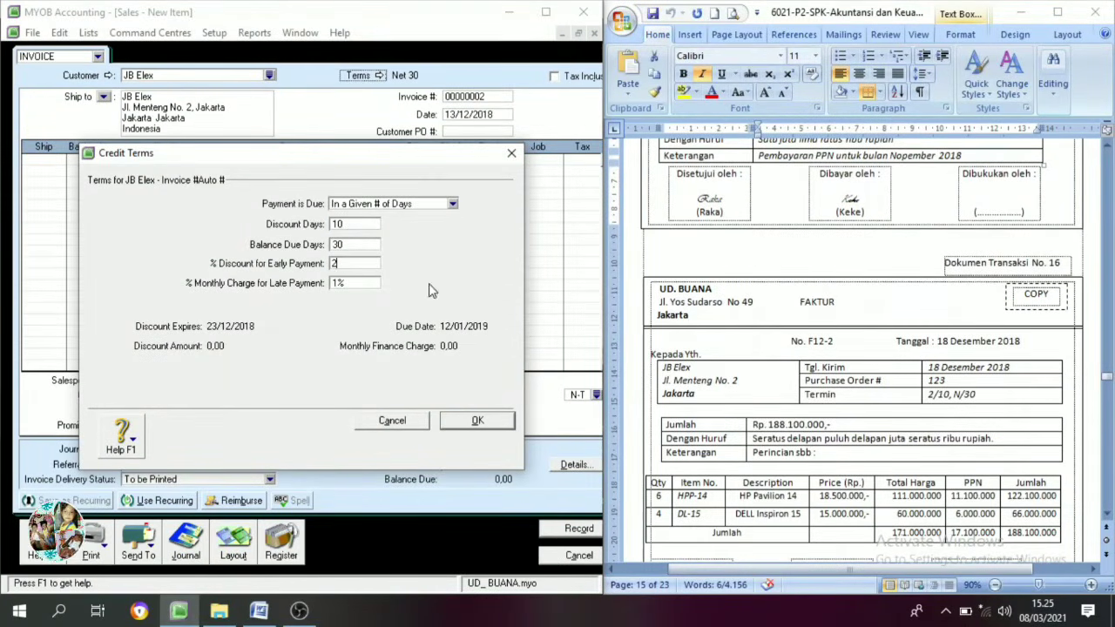
left_click(478, 420)
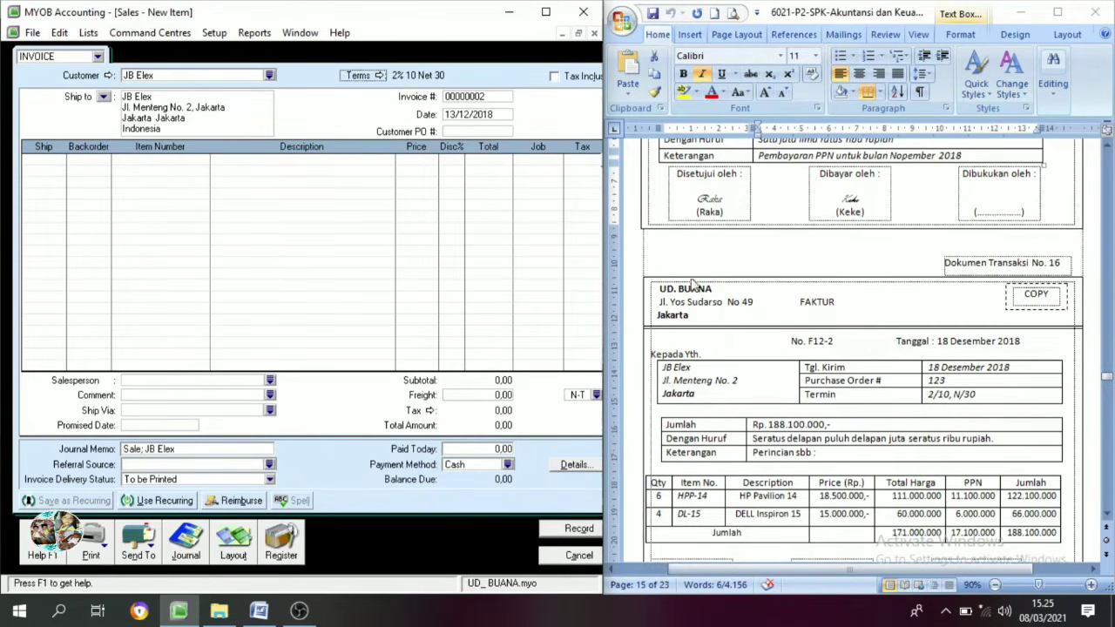
Set the JB Elex invoice's date to 18/12/2018.
left_click(453, 115)
left_click(453, 114)
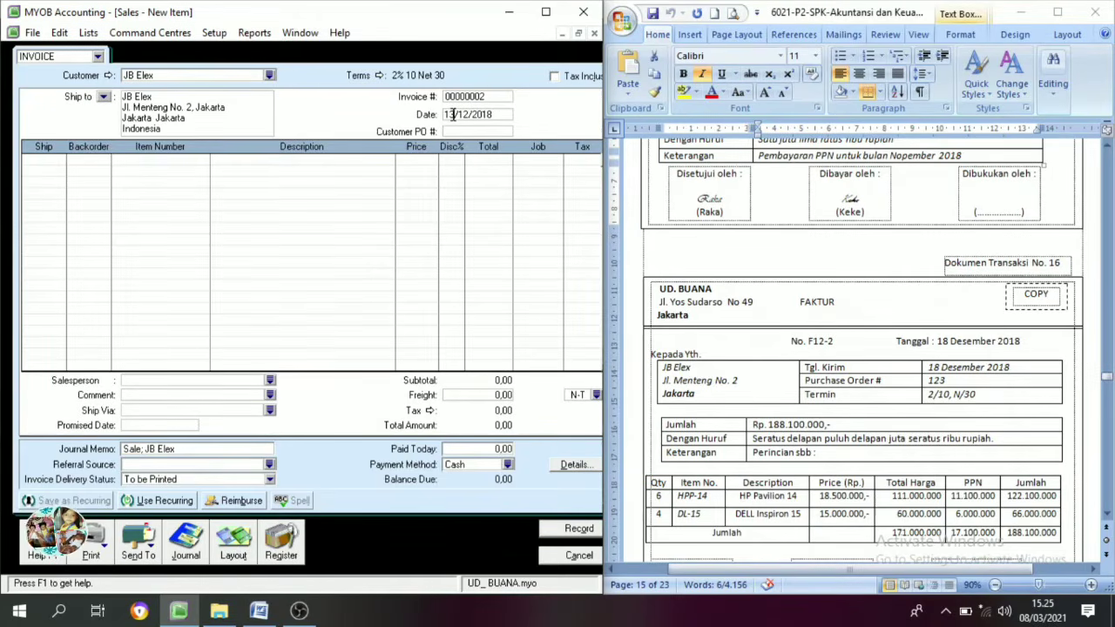
key("BackSpace")
type("8")
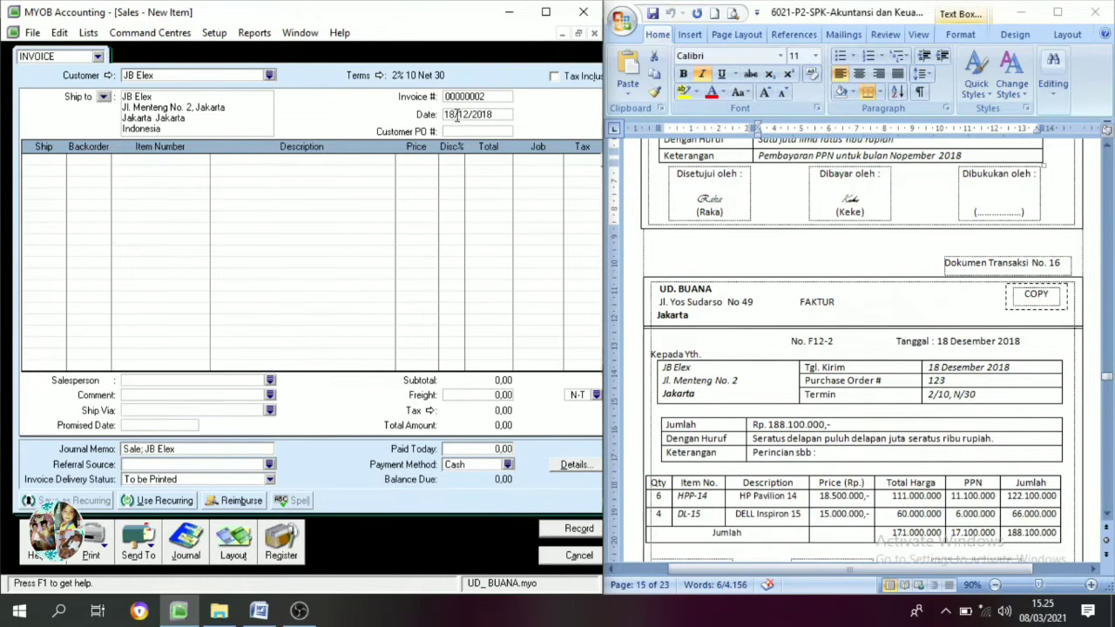
Set the JB Elex invoice's number to F12-2, copied from the transaction document.
left_click(472, 100)
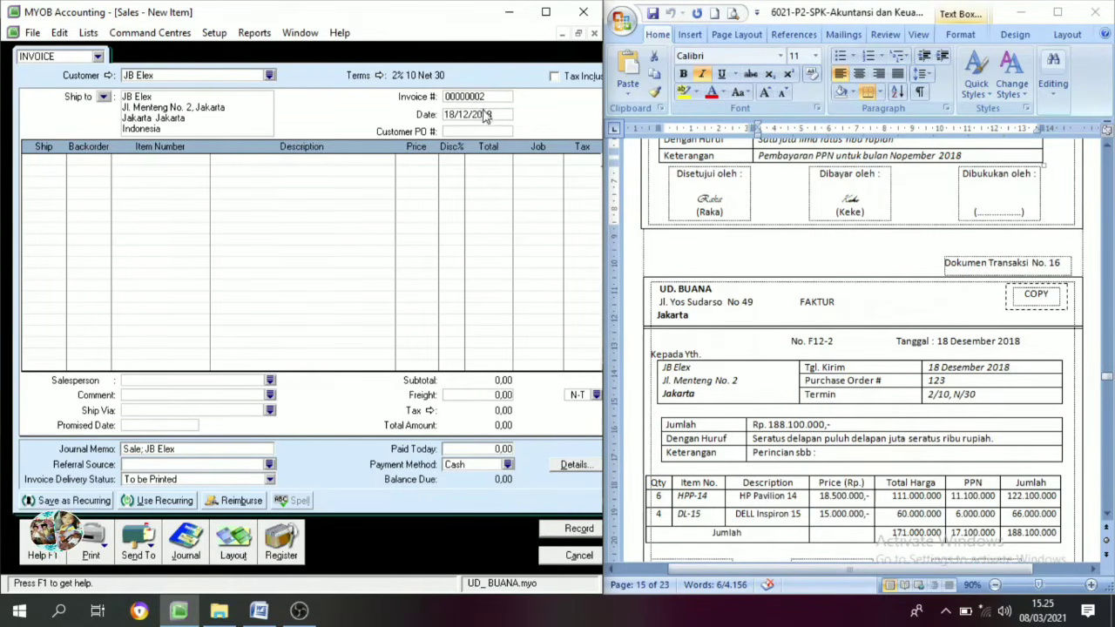
left_click(829, 342)
left_click_drag(831, 342, 810, 346)
key("ctrl+c")
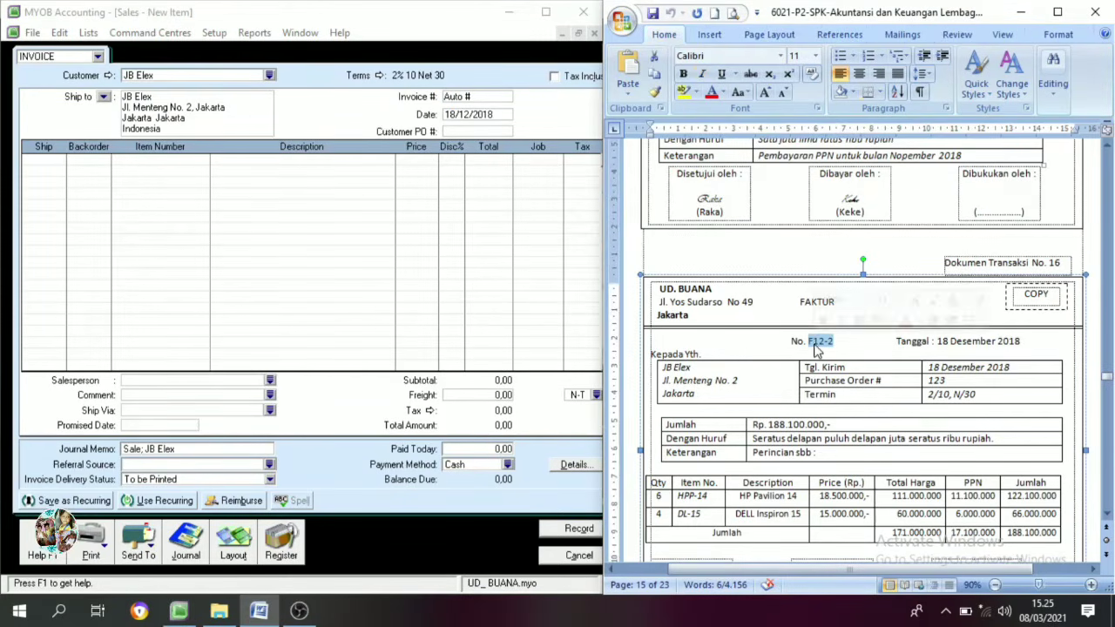
left_click(441, 101)
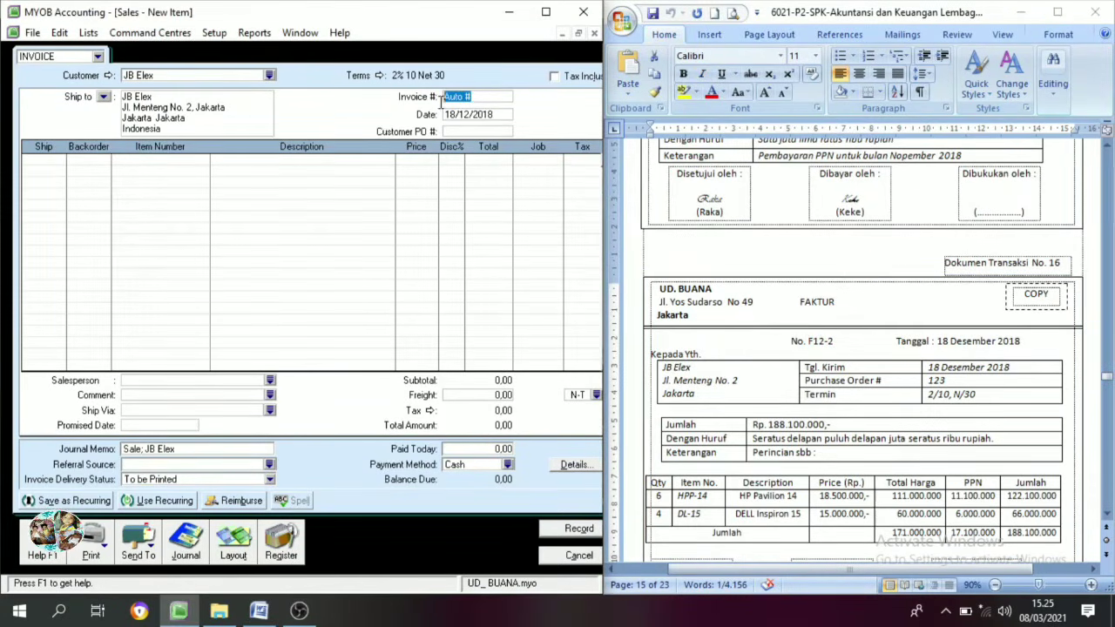
key("ctrl+v")
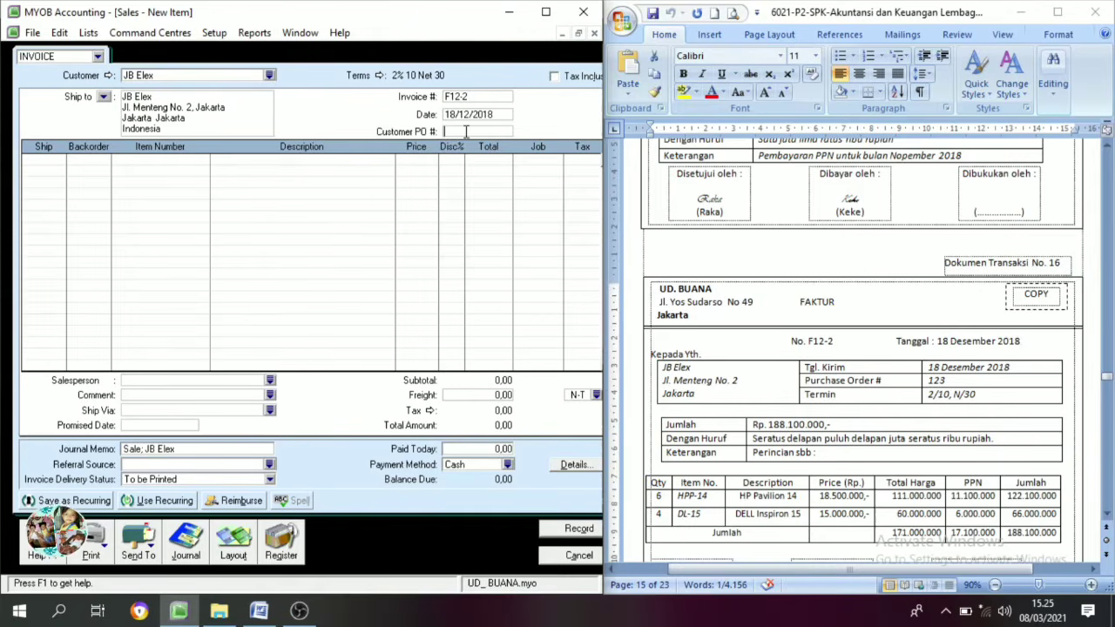
Copy the purchase order number from transaction document No. 16 into the invoice's customer PO number.
left_click(905, 366)
left_click_drag(946, 381, 927, 382)
key("ctrl+c")
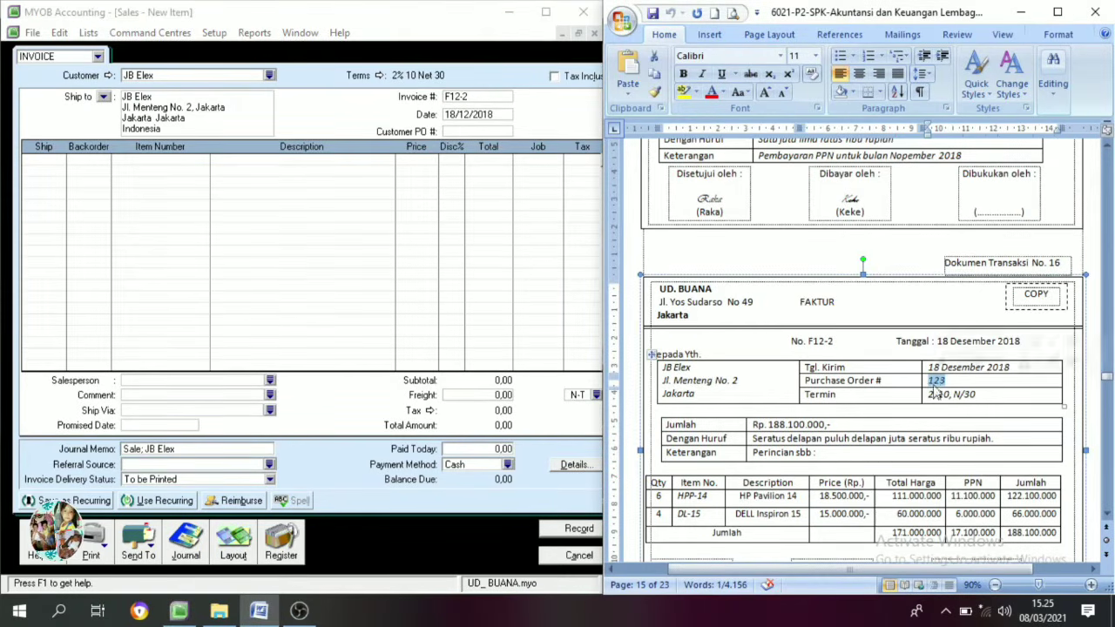
left_click(471, 130)
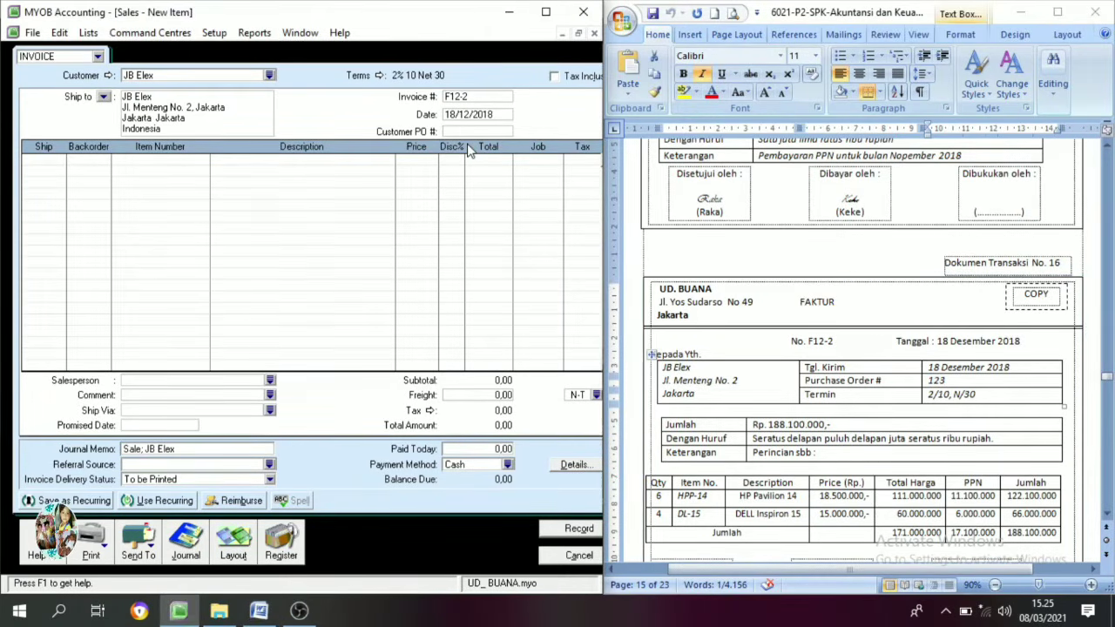
key("ctrl+v")
Add an invoice line shipping 6 units of item HPP-14 (HP Pavilion 14) at a price of 18.500.000.
left_click(48, 161)
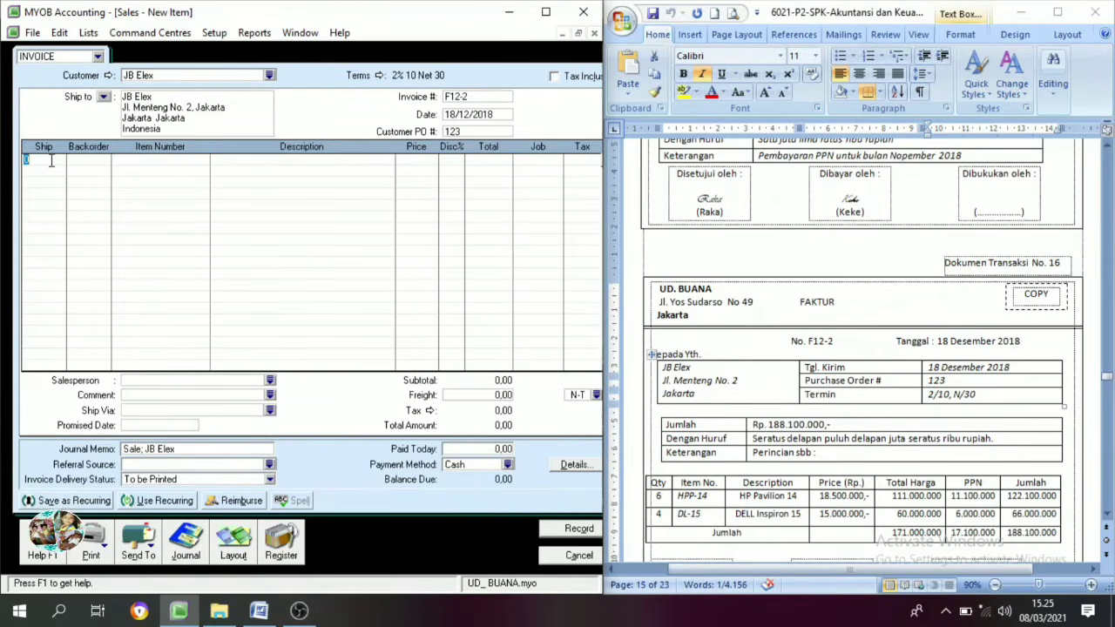
key("Tab")
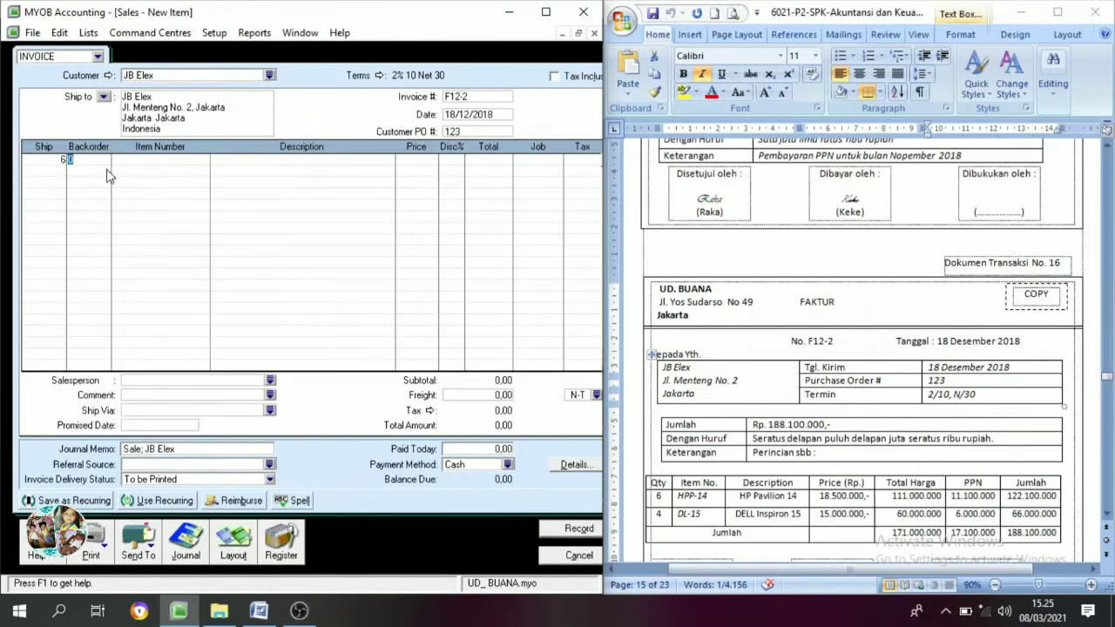
key("Tab")
key("Tab")
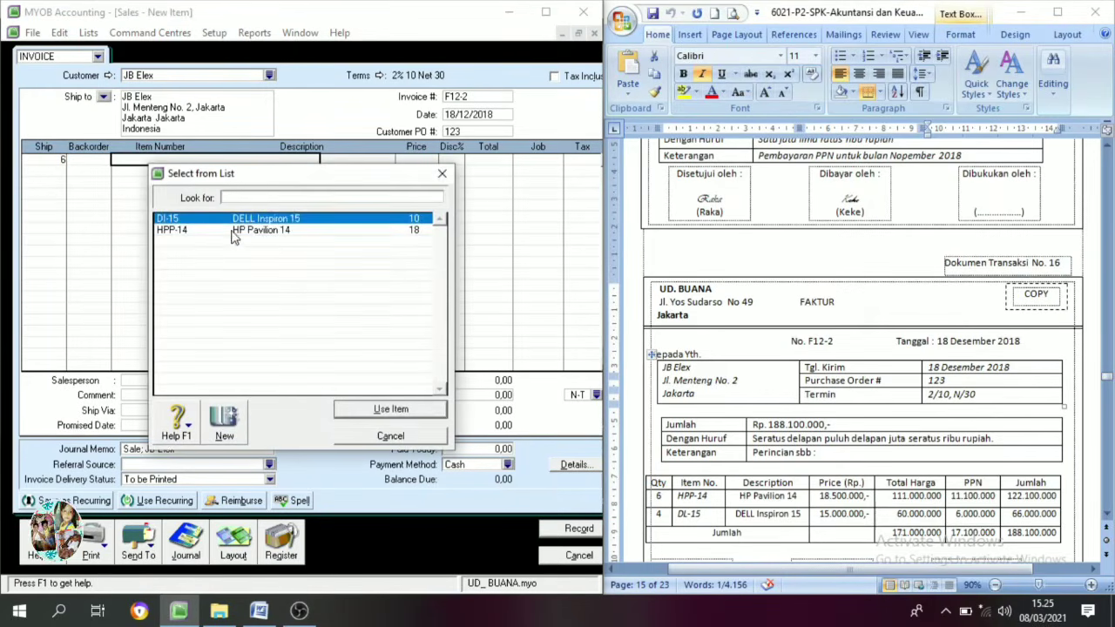
type("HPP-14")
left_click(390, 408)
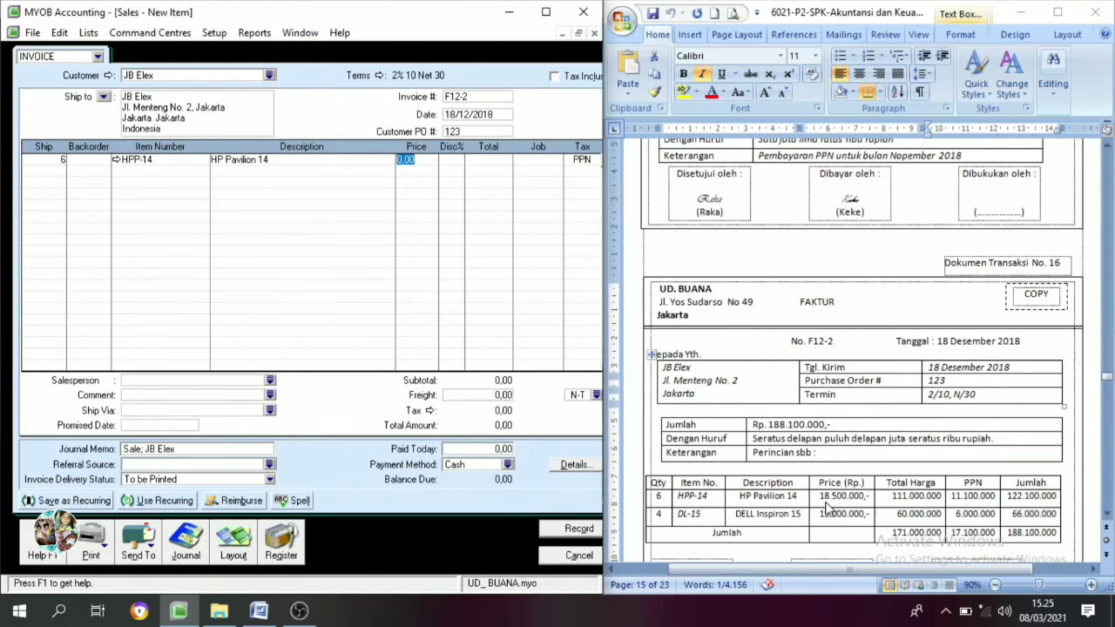
type("18")
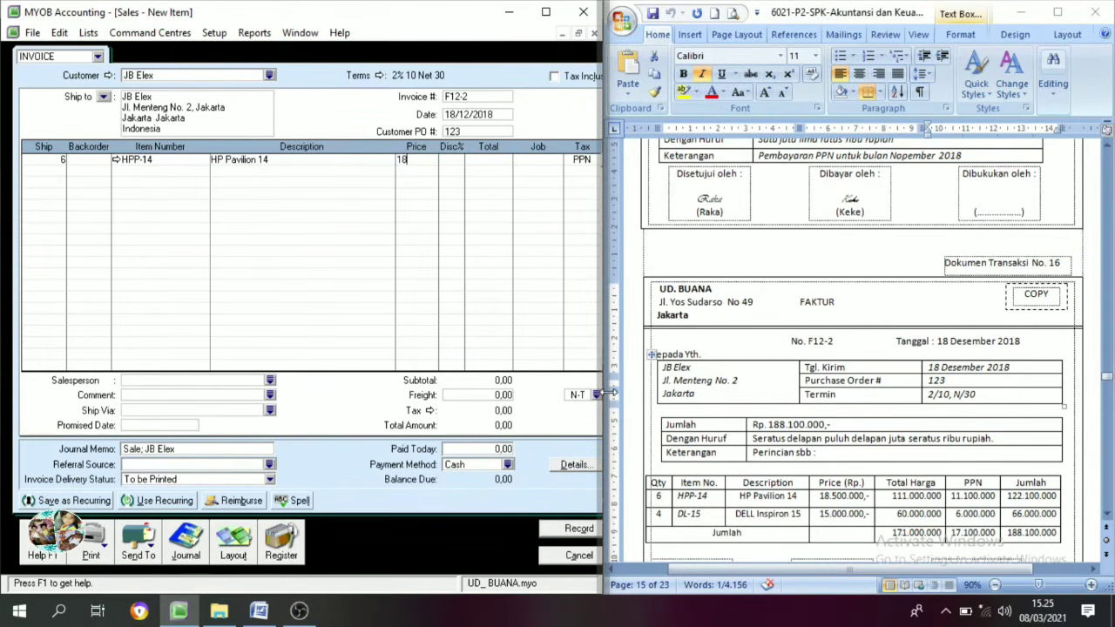
type("500000")
key("Tab")
key("Tab")
key("Tab")
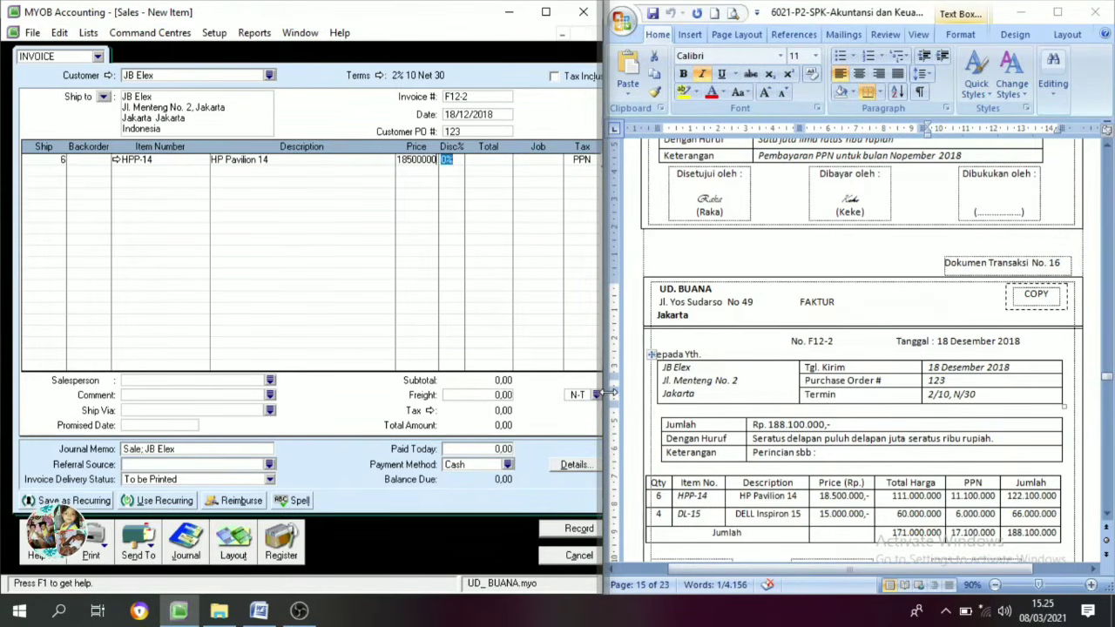
Add a second invoice line for 4 units of item DI-15 at 15.000.000, and record and close the invoice.
left_click(50, 171)
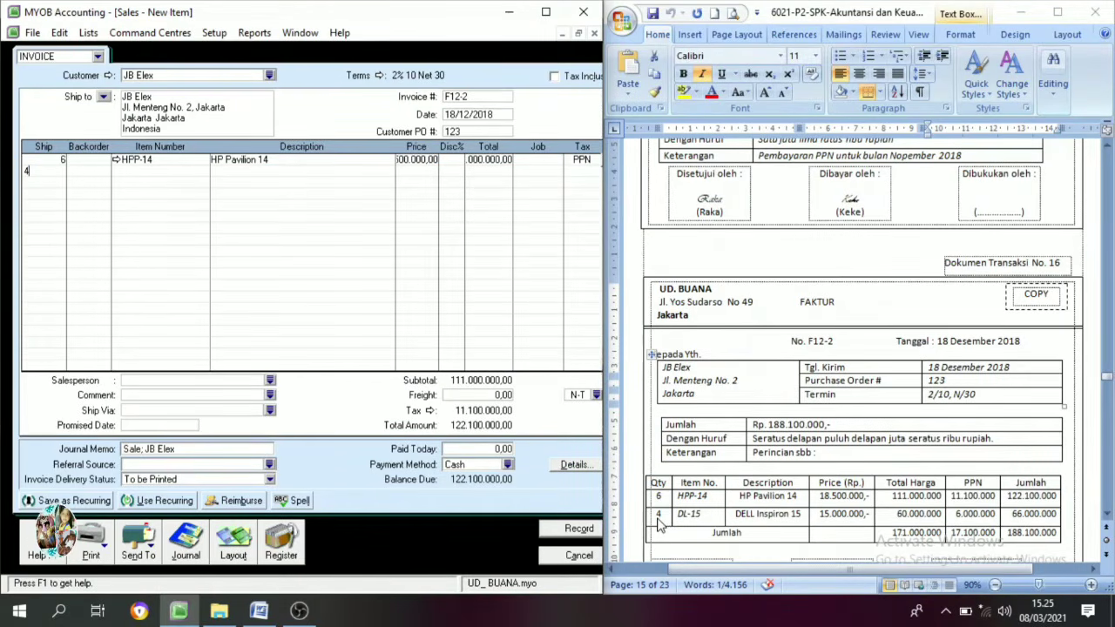
key("Tab")
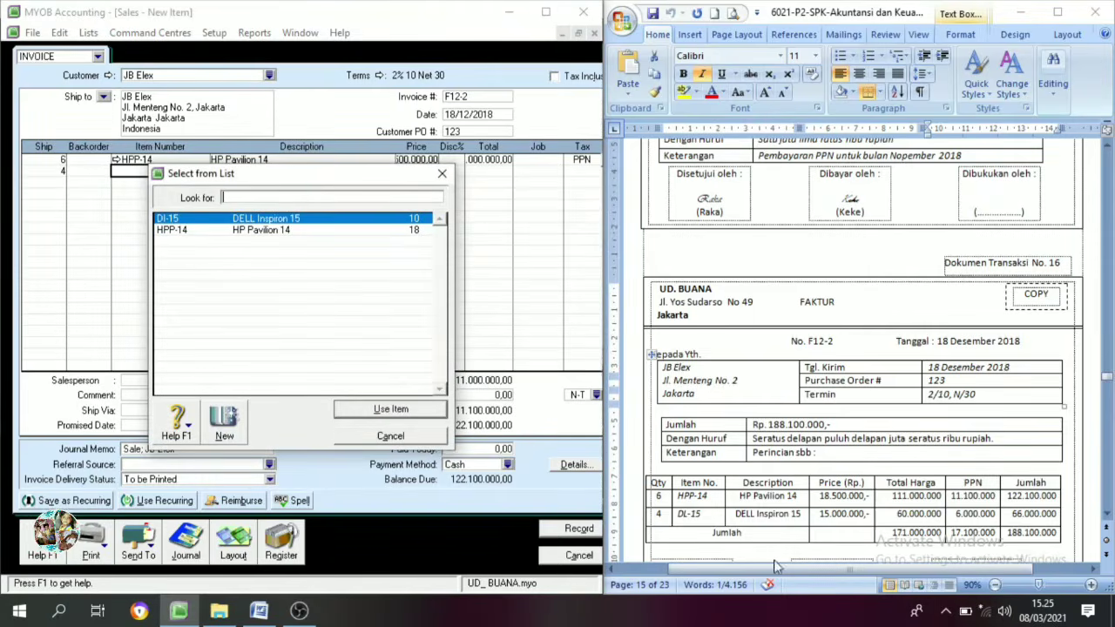
type("DI-15")
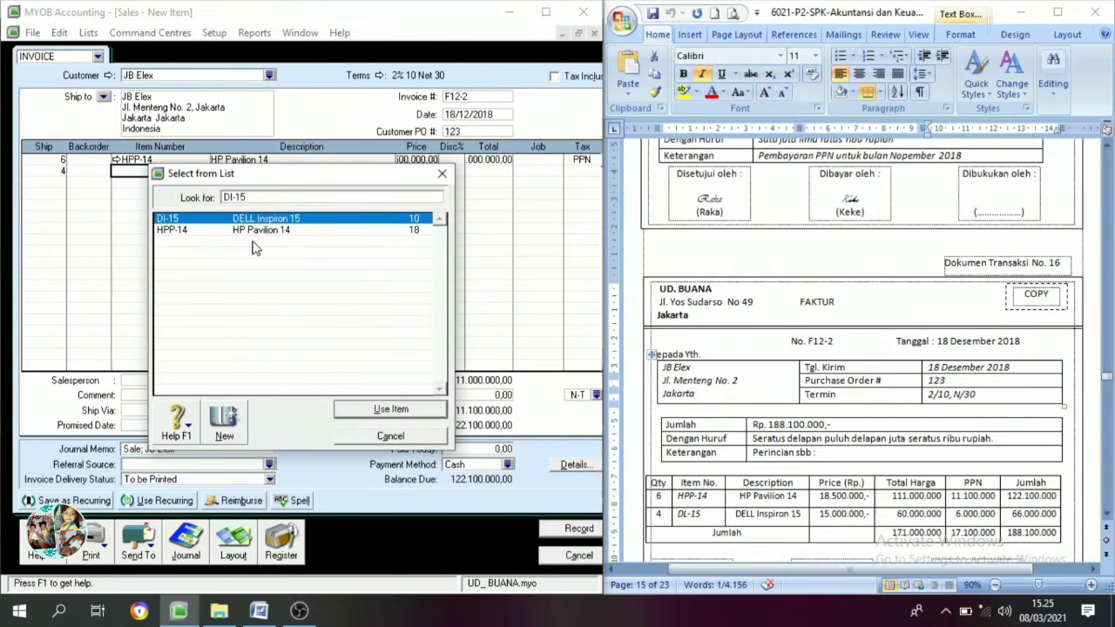
left_click(388, 410)
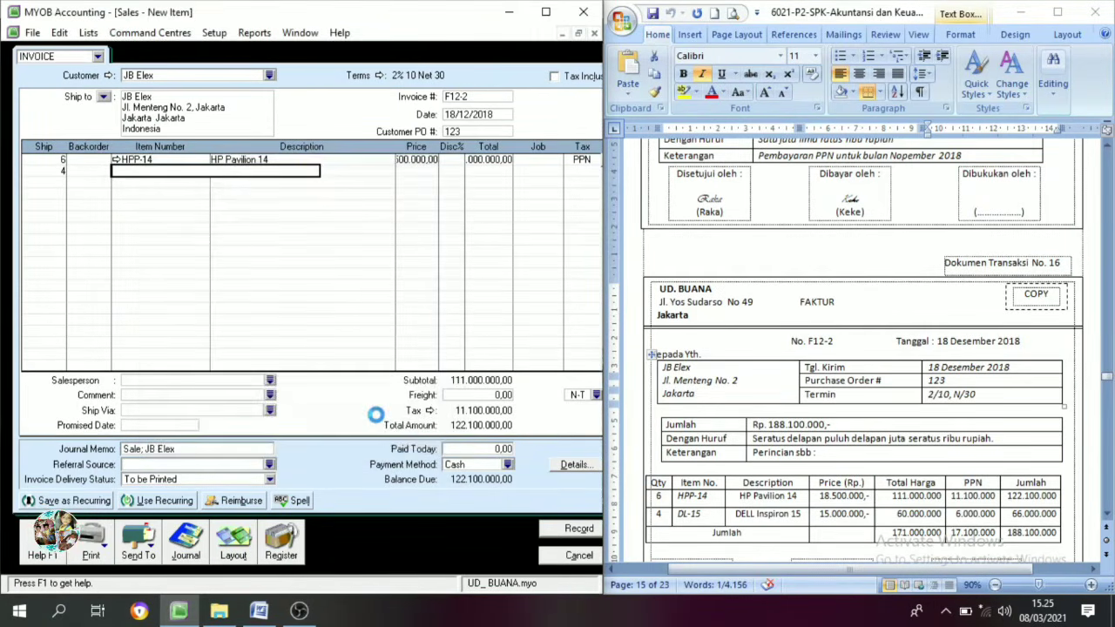
left_click(412, 172)
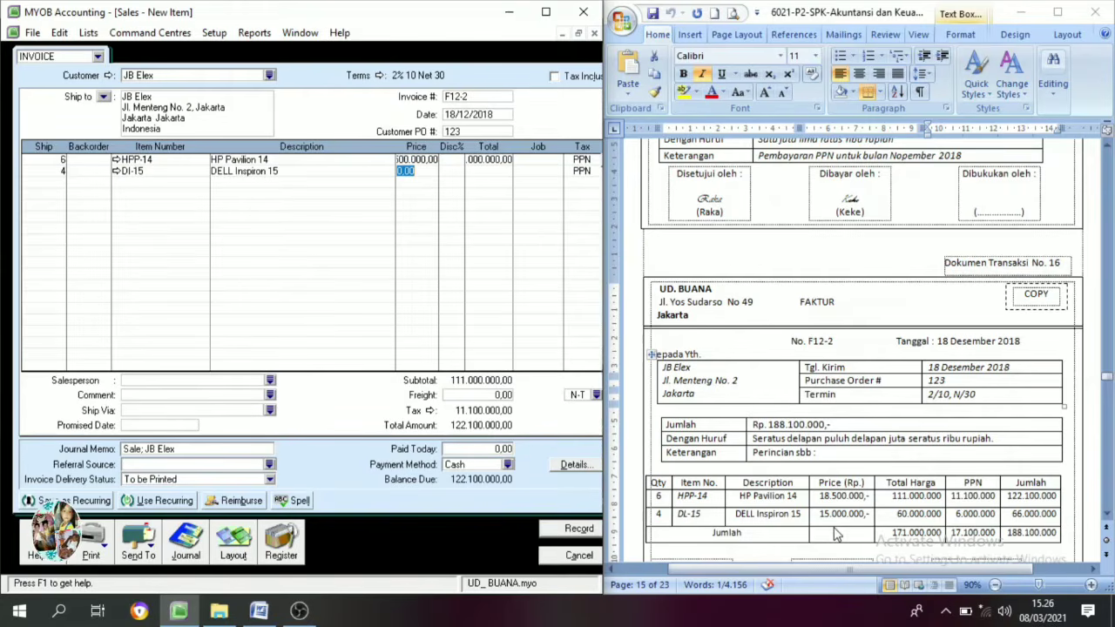
type("15000000")
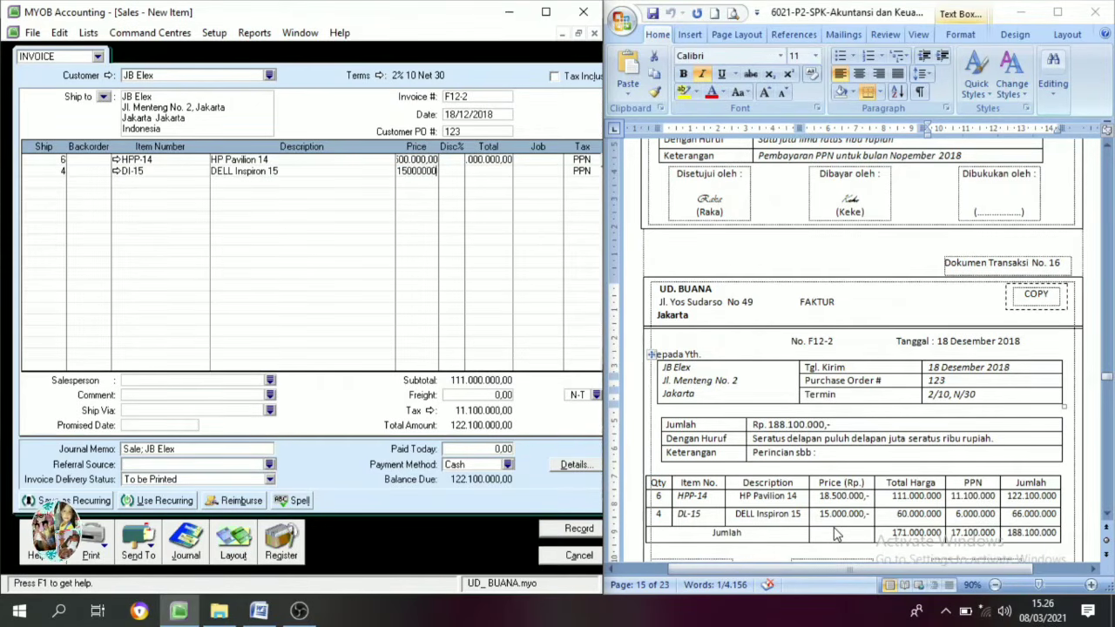
key("Tab")
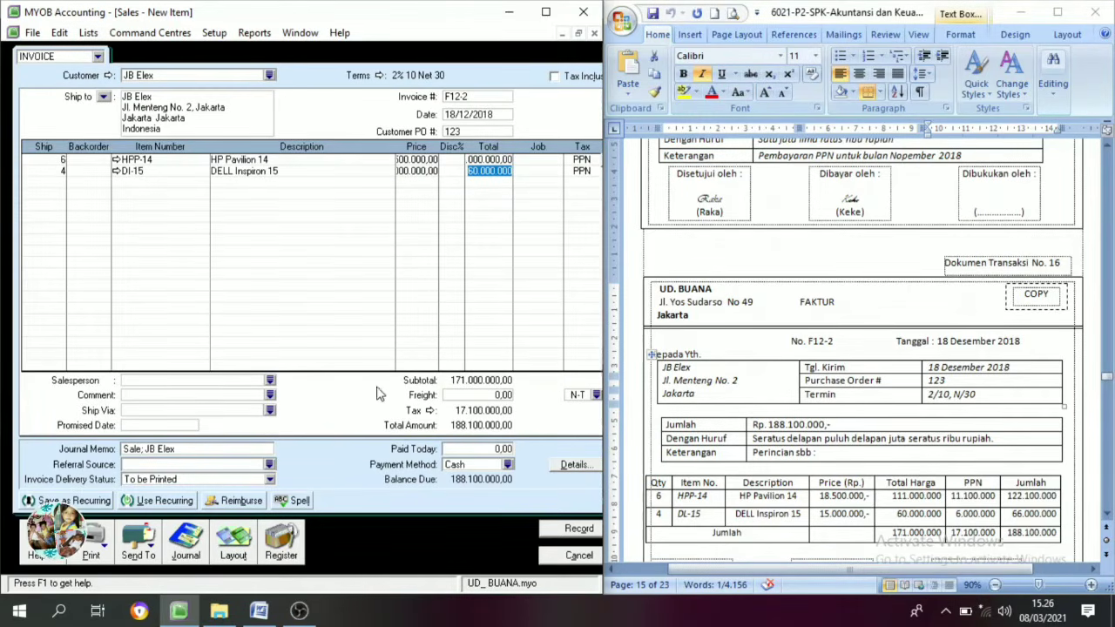
left_click(581, 548)
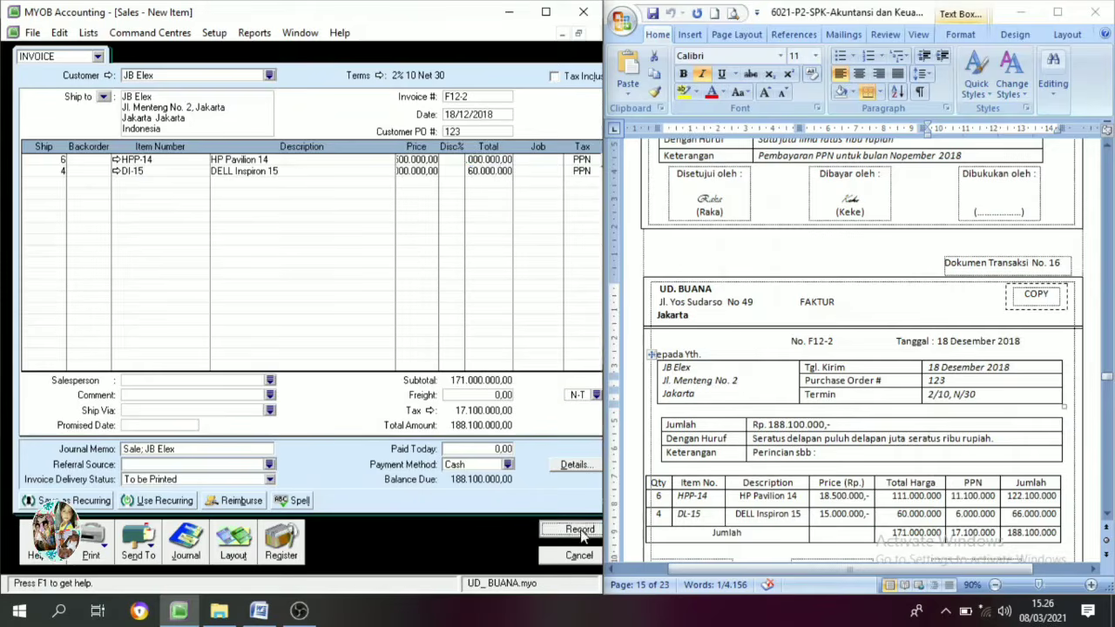
left_click(578, 556)
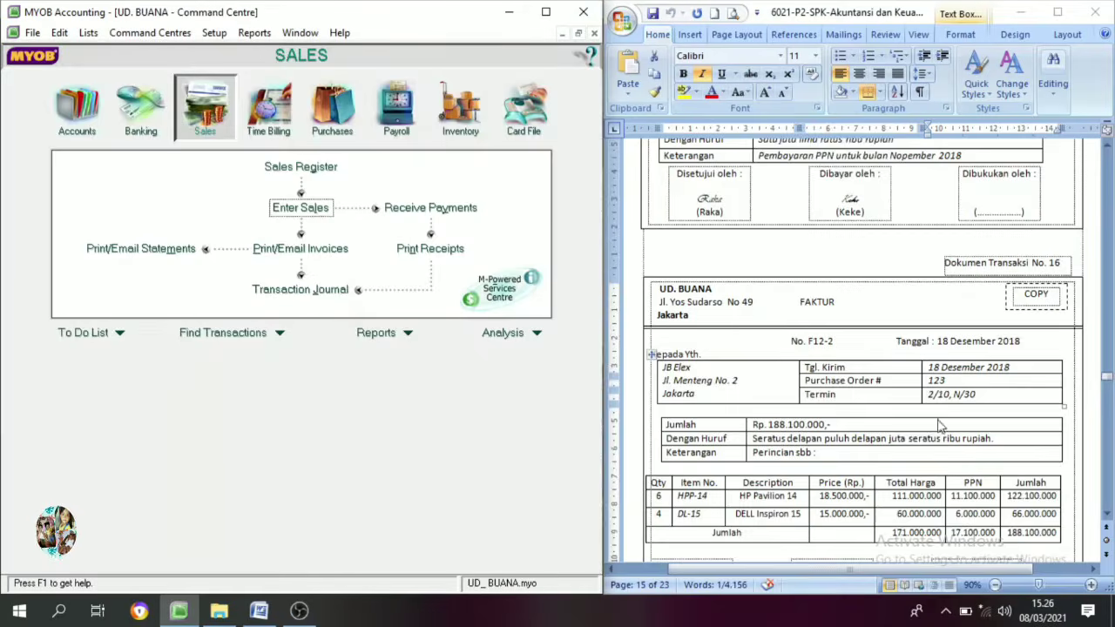
Start a bill payment to supplier PT. Margonda, following transaction document No. 17.
scroll(991, 430, "down", 3)
scroll(991, 429, "down", 3)
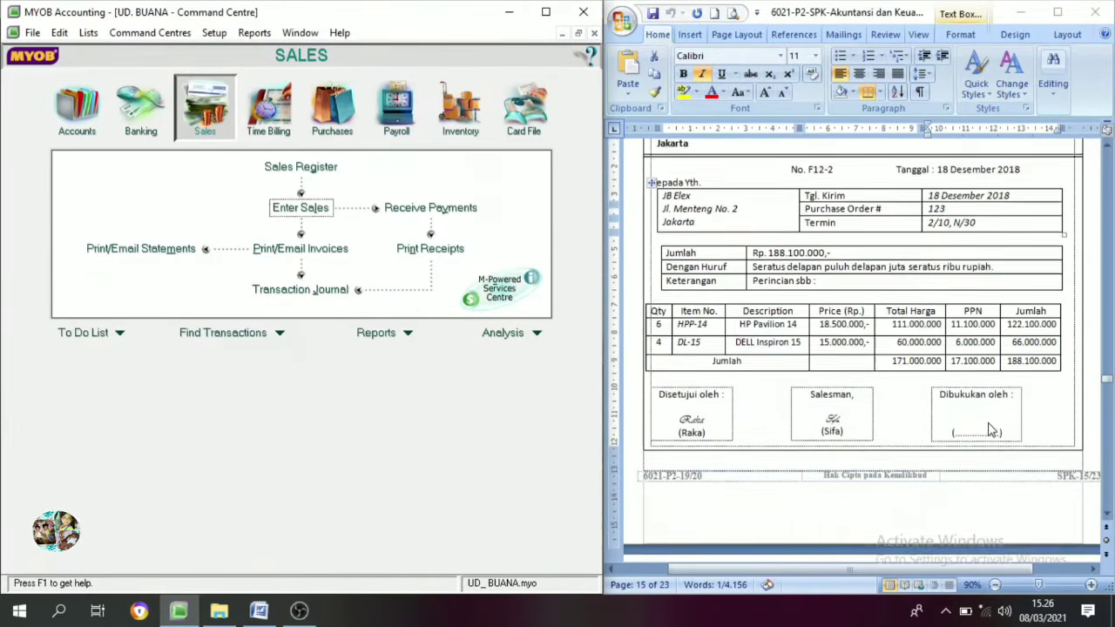
scroll(990, 418, "up", 4)
scroll(989, 418, "down", 8)
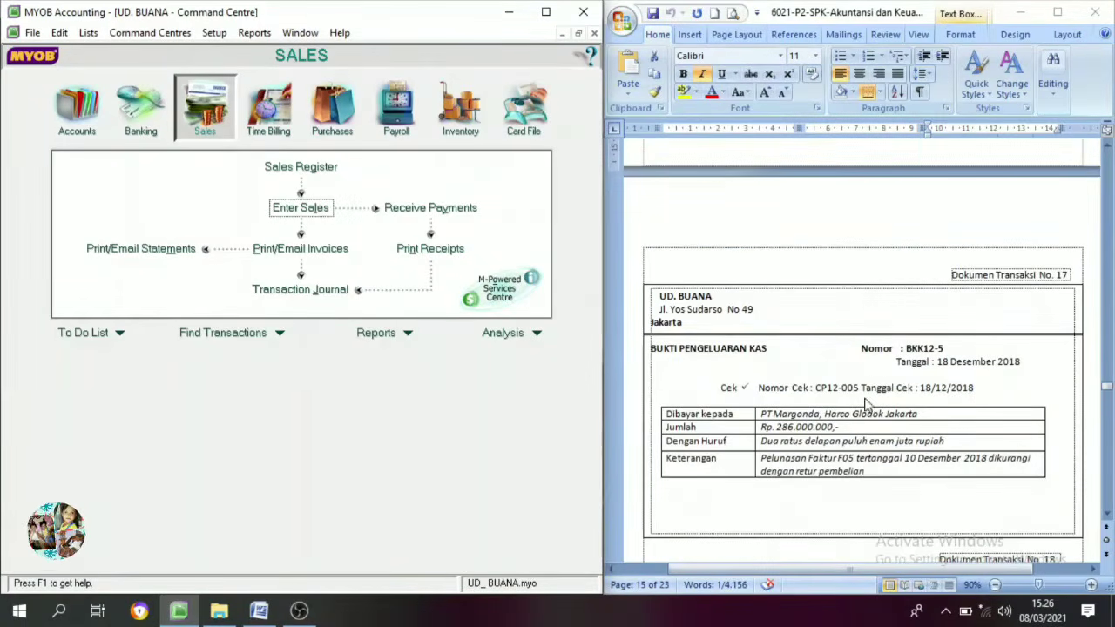
left_click(824, 460)
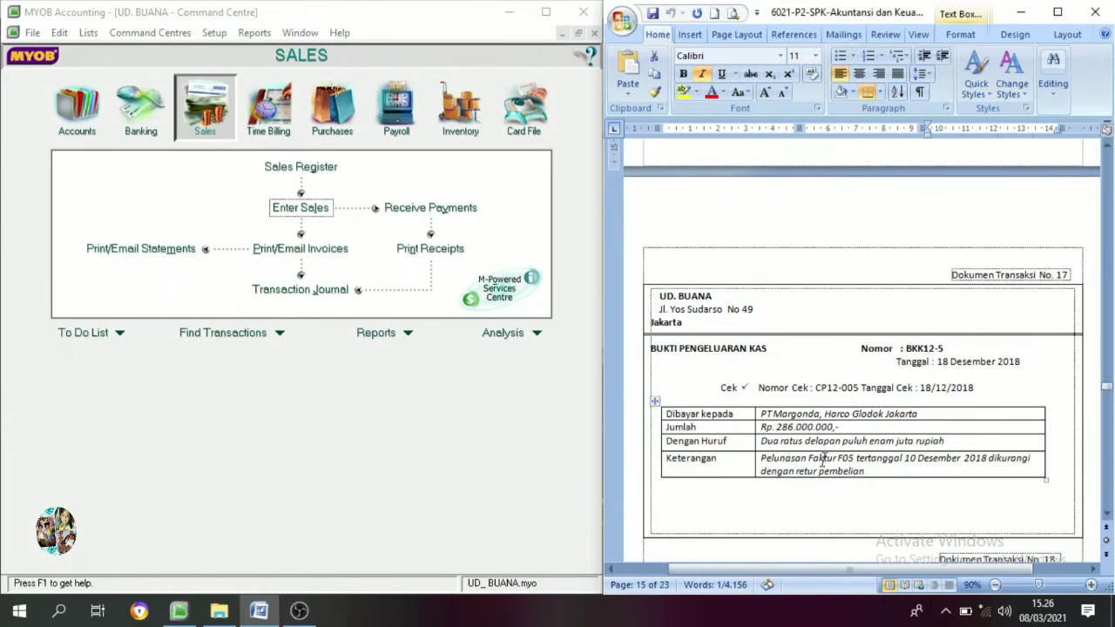
left_click(337, 128)
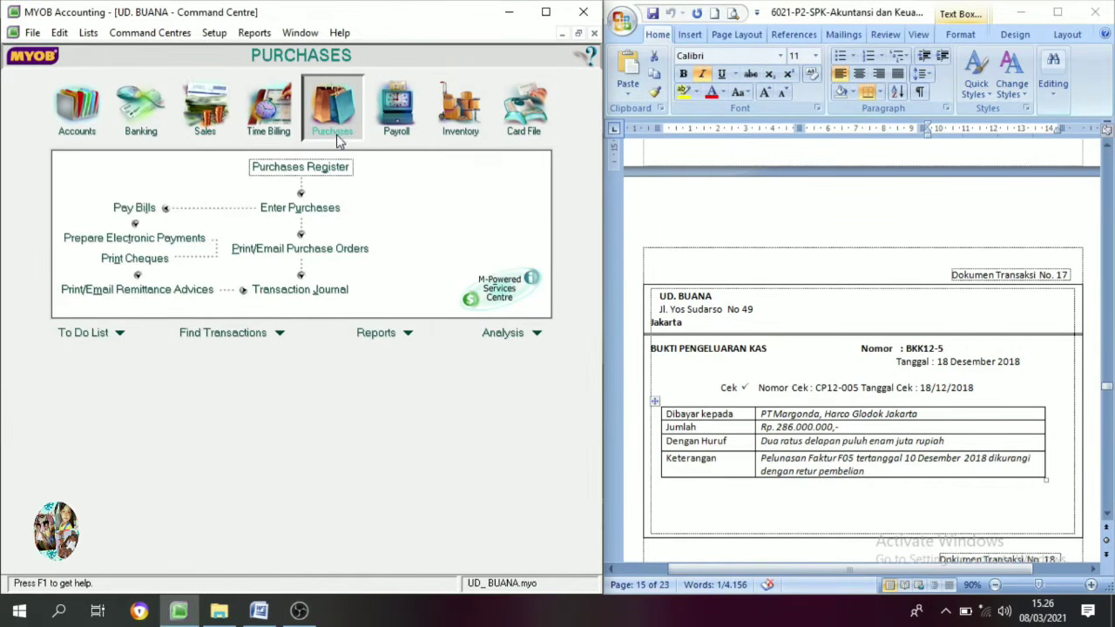
left_click(137, 208)
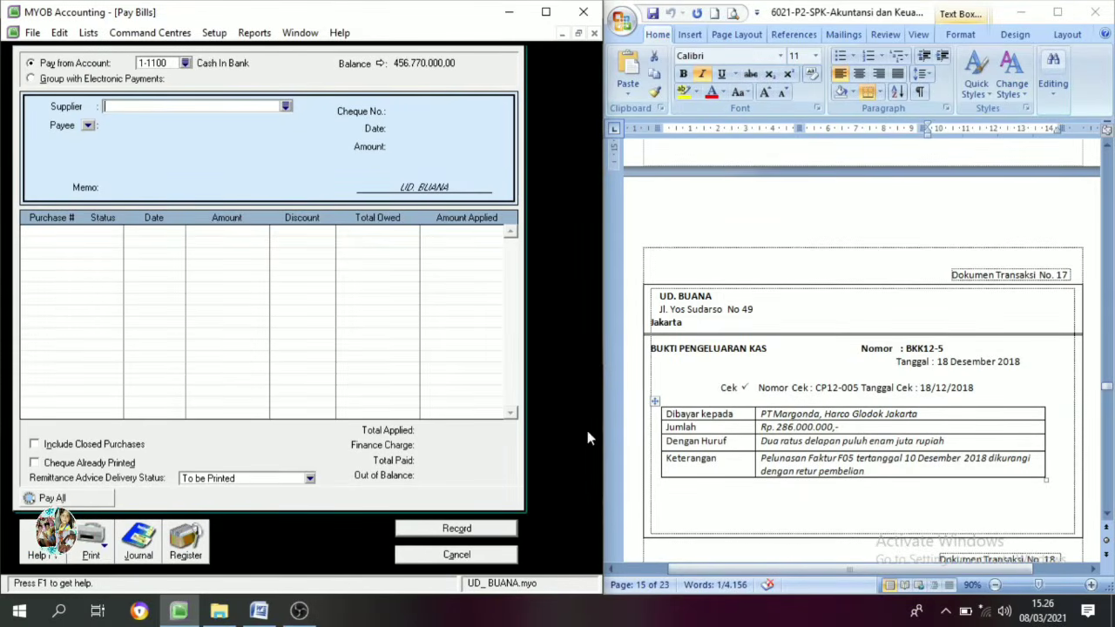
left_click(286, 106)
left_click(154, 231)
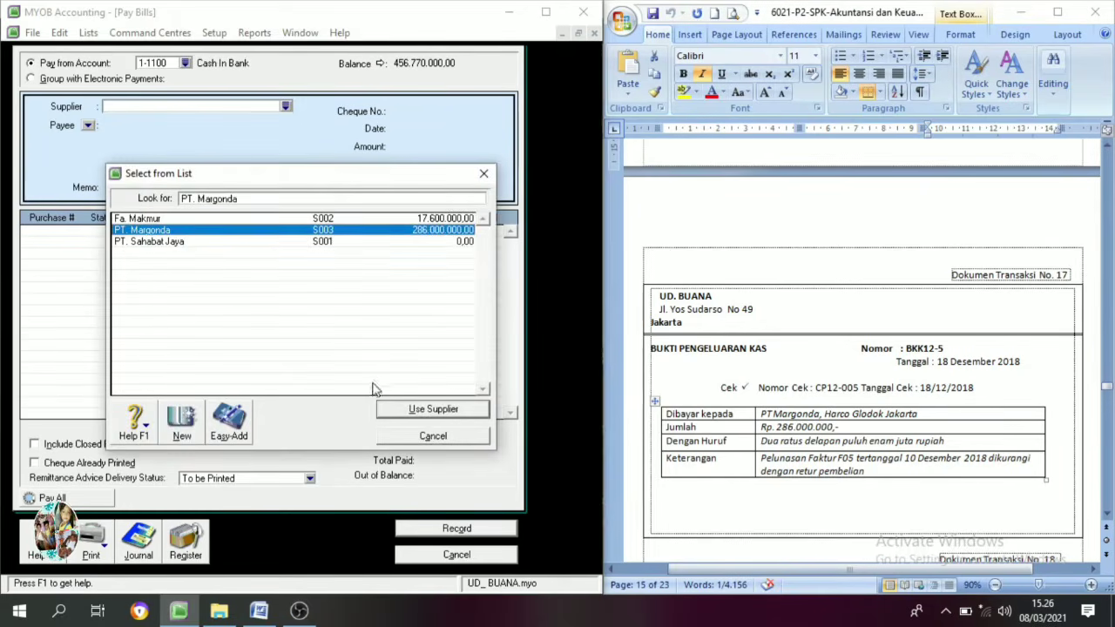
left_click(436, 409)
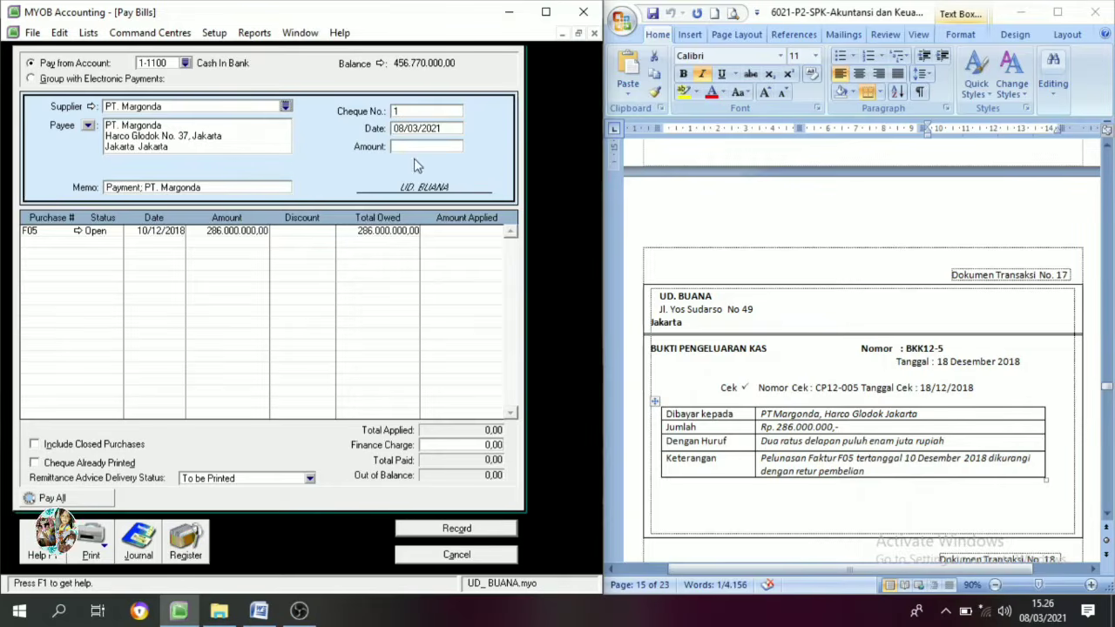
Set the PT. Margonda payment's date to 18/12/2018 and its cheque number to BKK12-5.
left_click(406, 128)
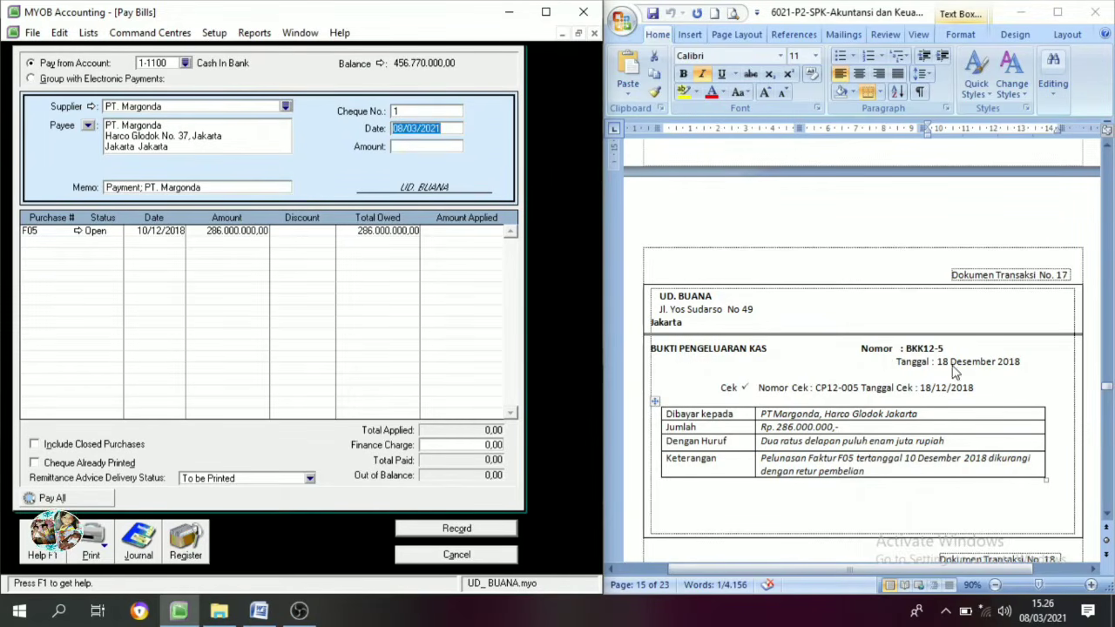
type("1")
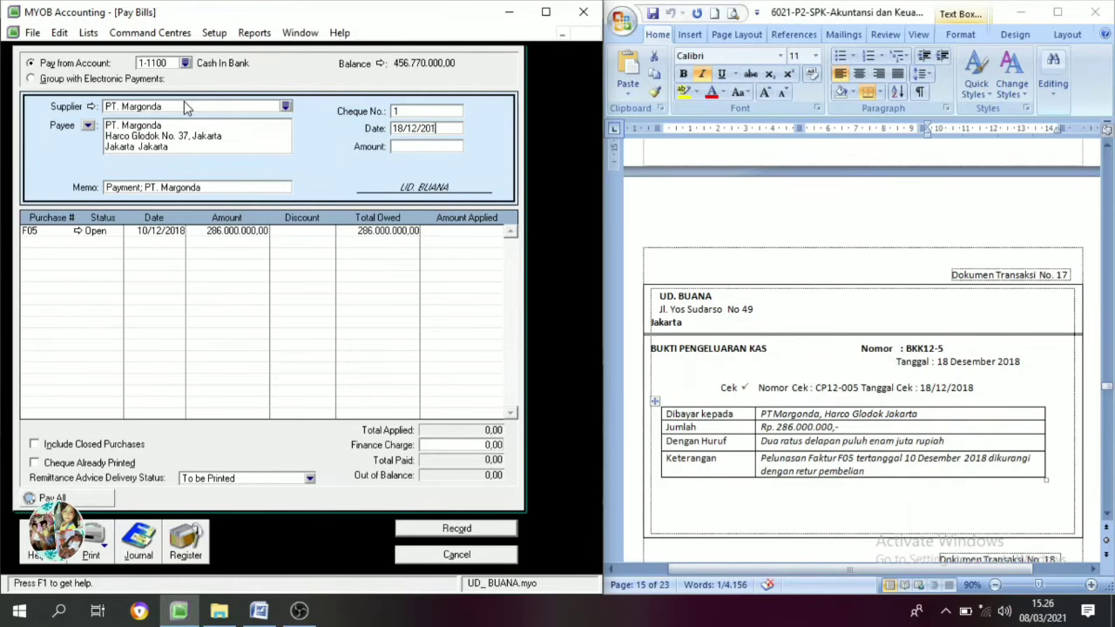
left_click(405, 110)
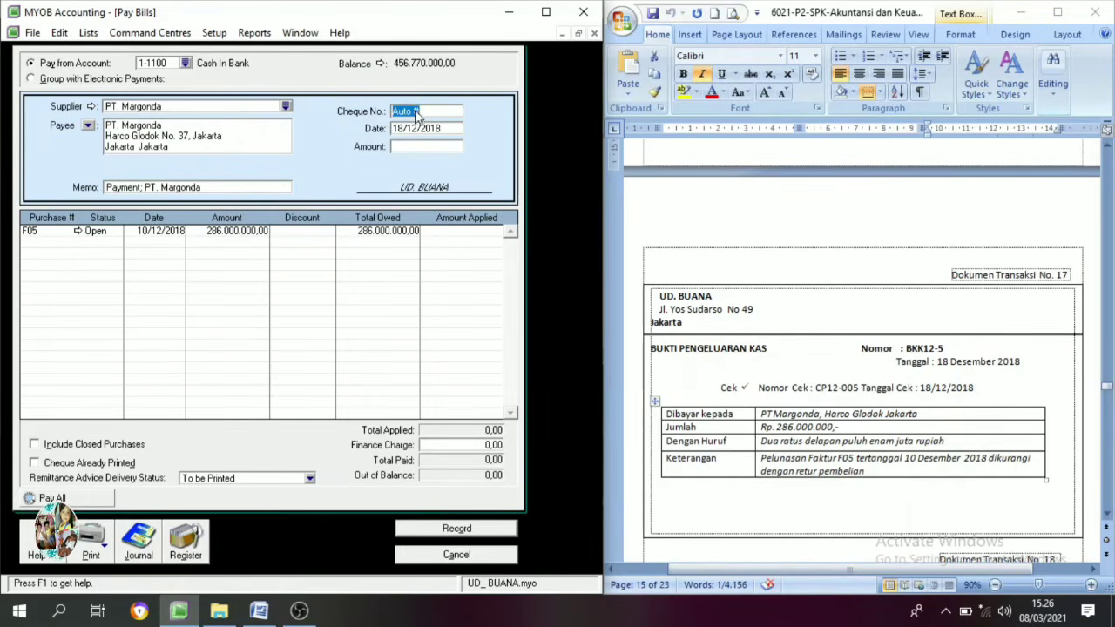
left_click(934, 352)
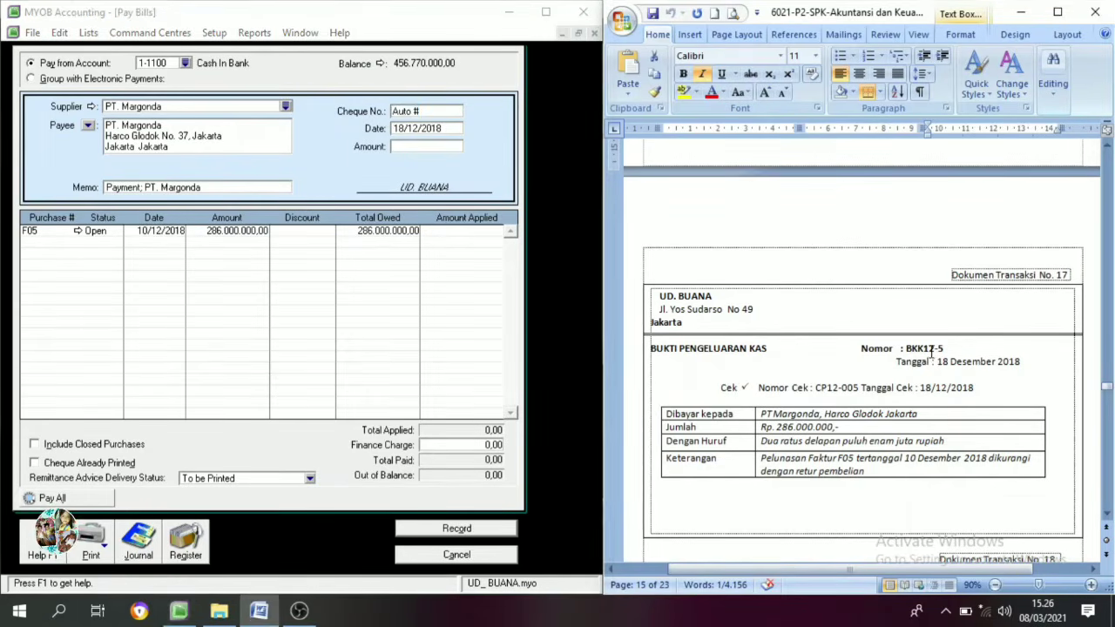
left_click_drag(949, 350, 920, 353)
key("ctrl+c")
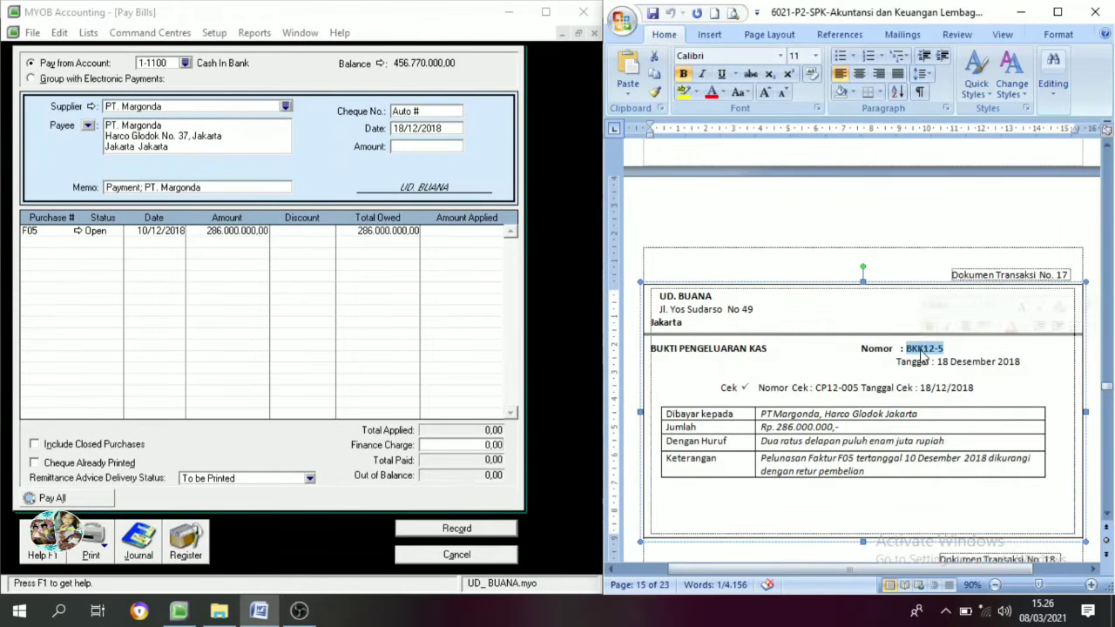
left_click(532, 170)
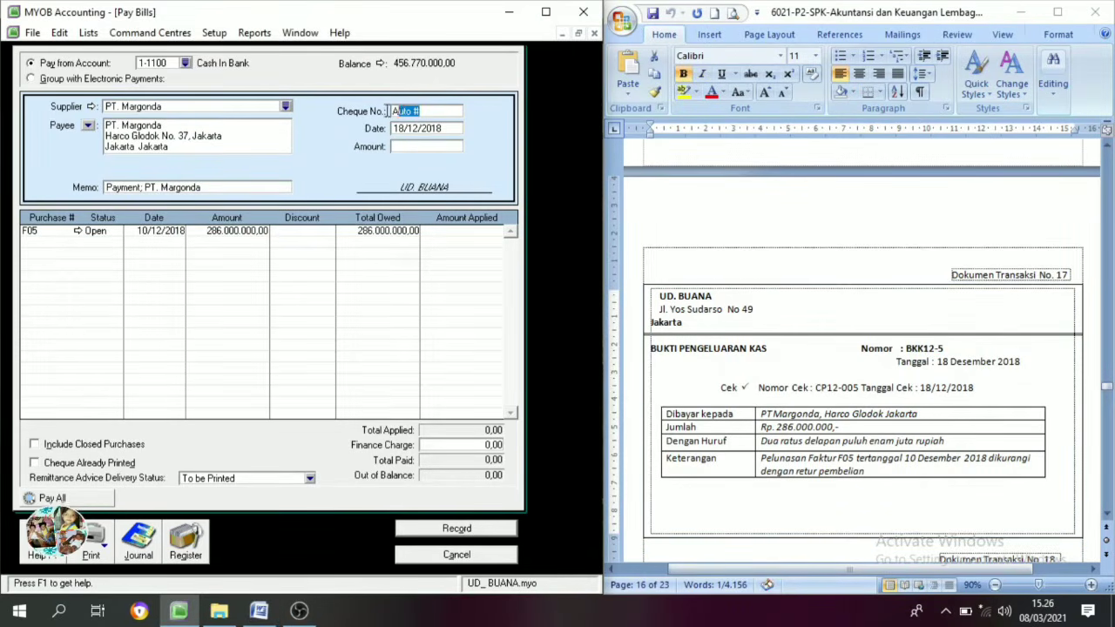
key("ctrl+v")
Set the amount of the PT. Margonda payment to 286.000.000.
left_click(437, 149)
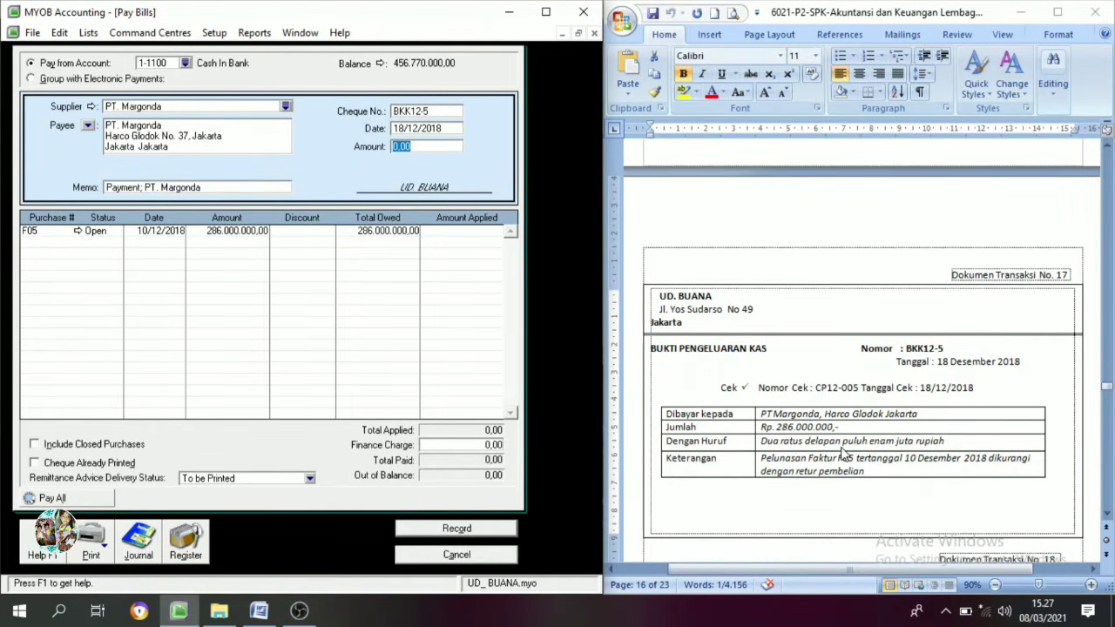
type("286")
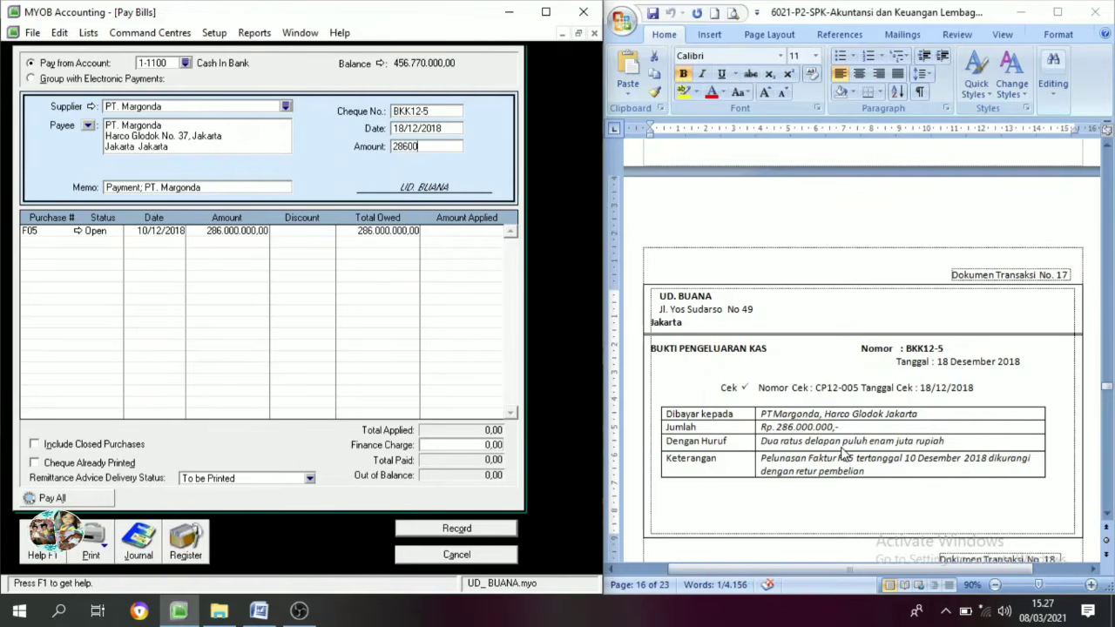
type(".000.000")
key("Tab")
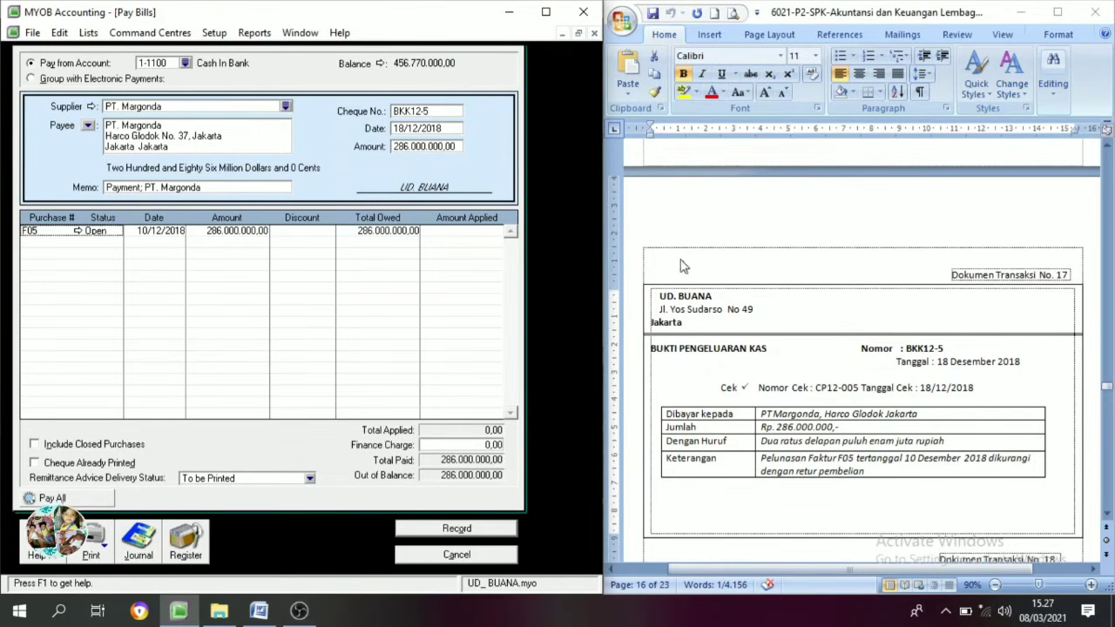
Apply 286.000.000 of the payment to purchase F05, and record and close the bill payment.
left_click(469, 232)
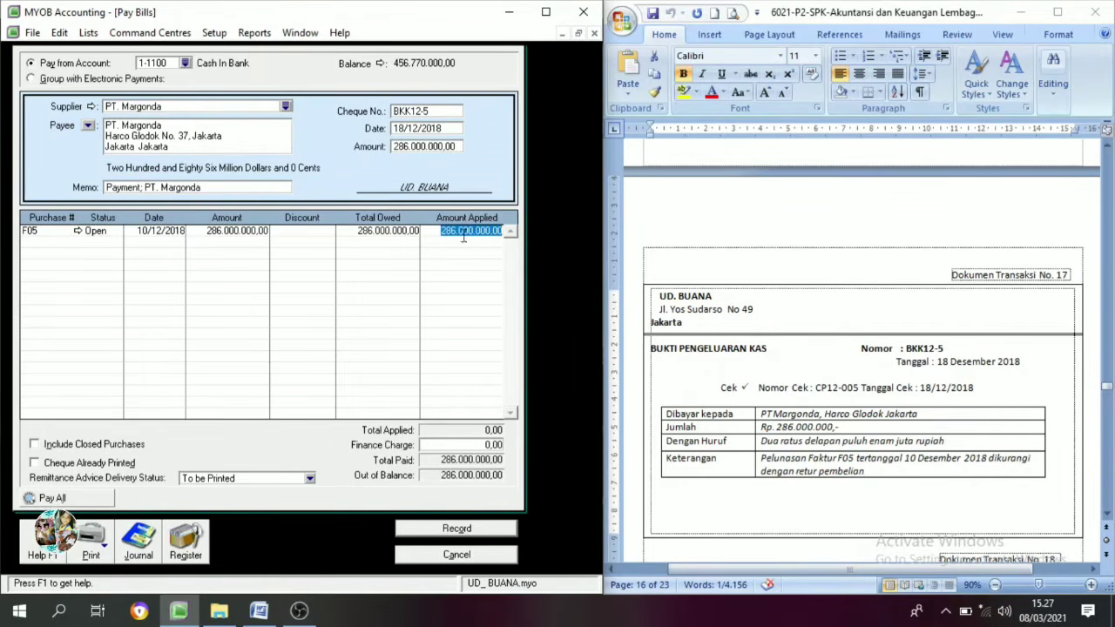
key("Tab")
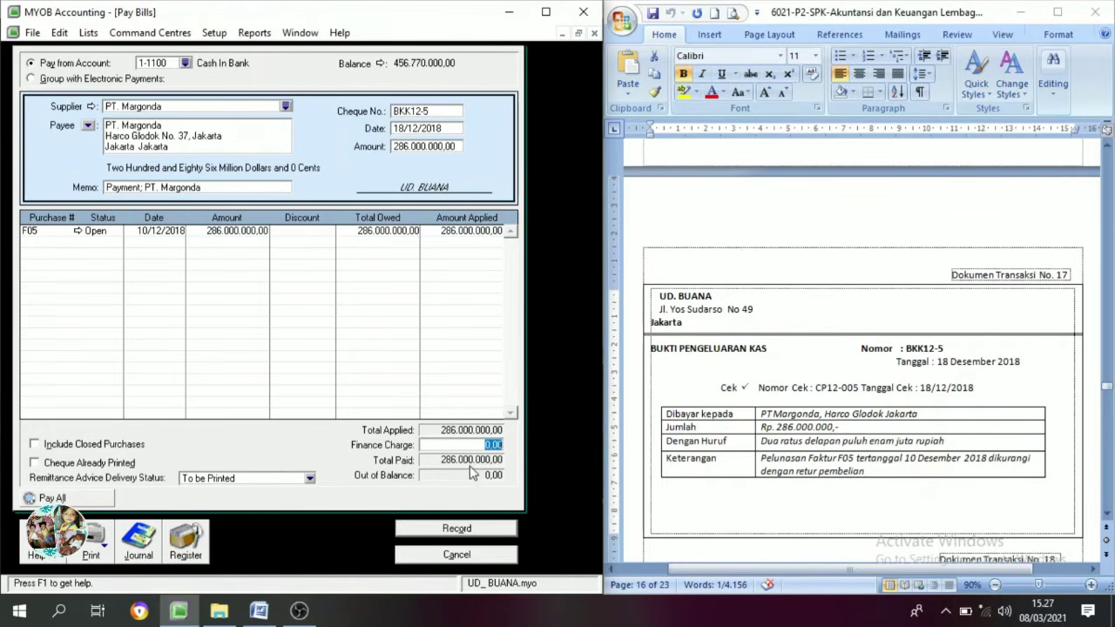
left_click(476, 533)
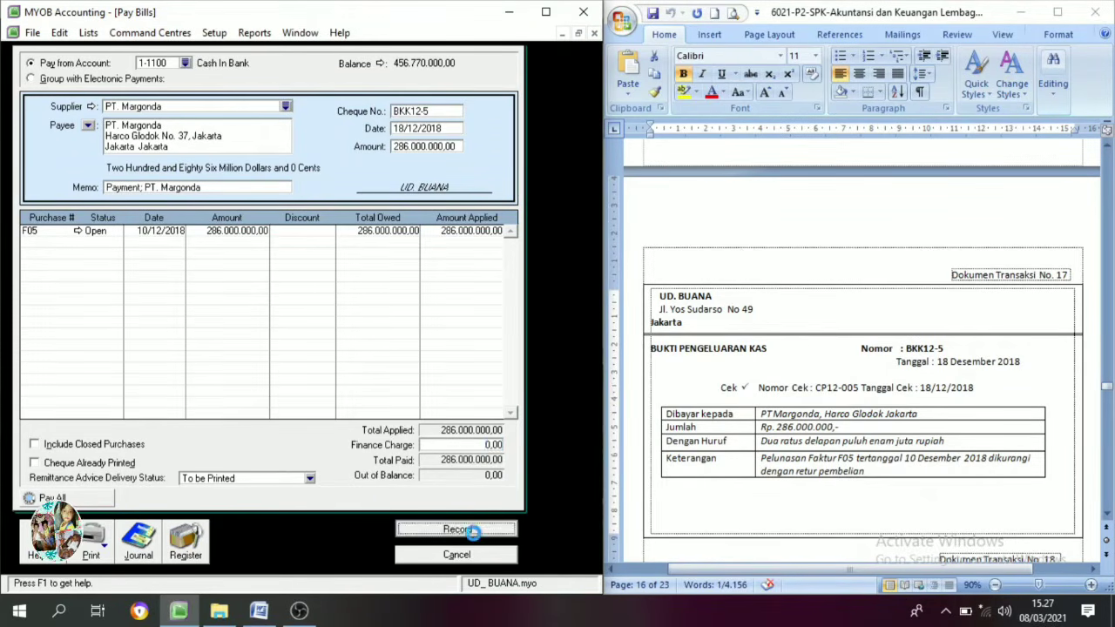
left_click(476, 555)
Start a Receive Money entry for transaction document No. 18 and set its date to 20/12/2018.
scroll(1066, 383, "down", 5)
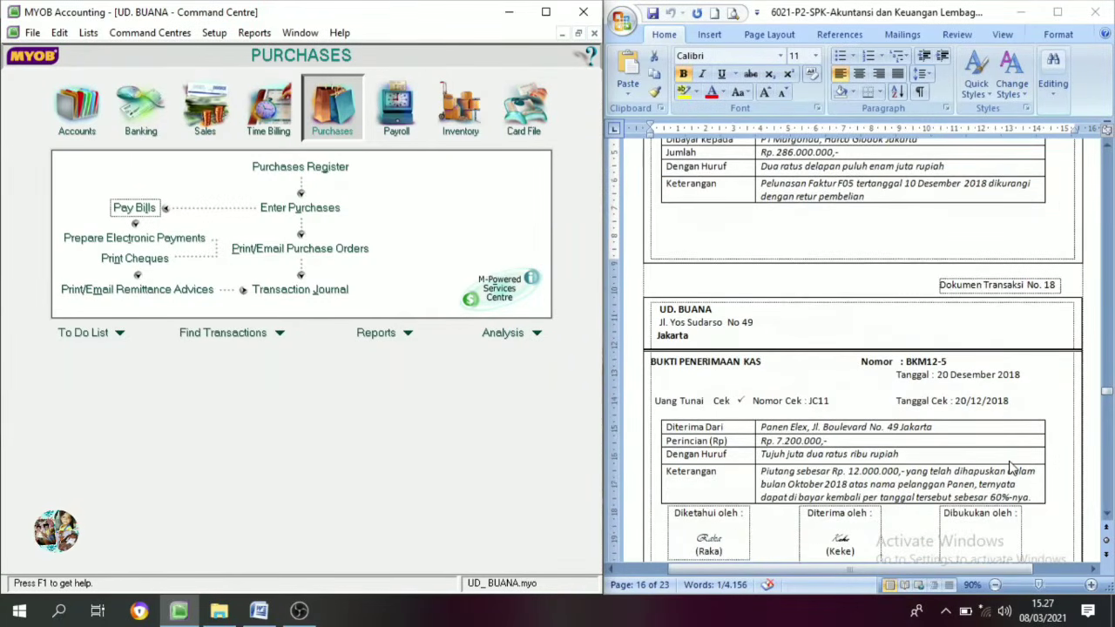
scroll(1010, 468, "down", 3)
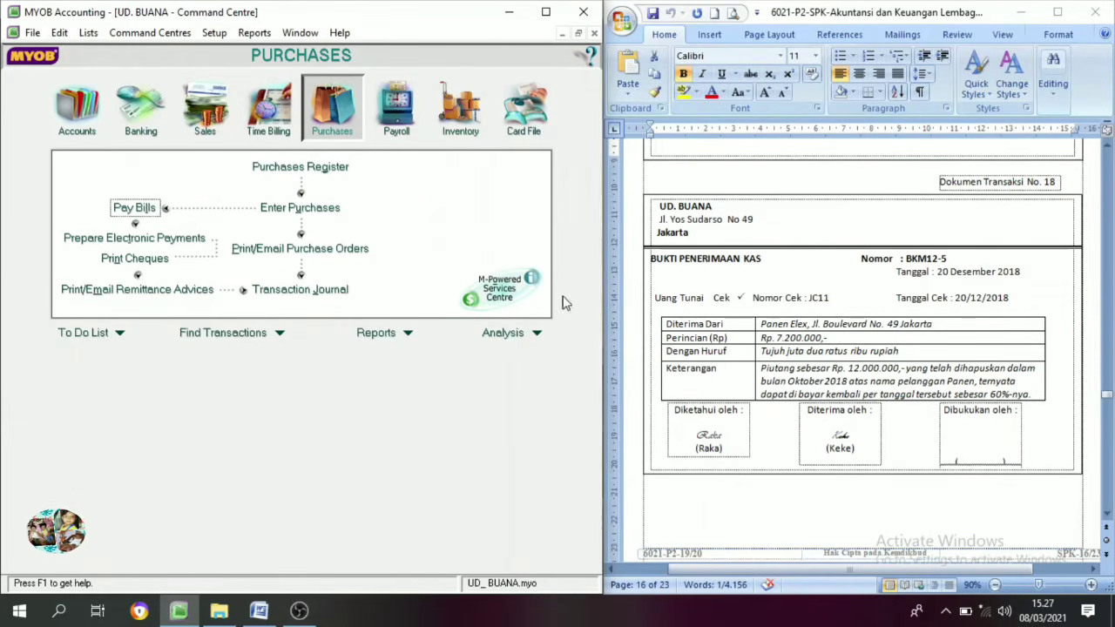
left_click(145, 131)
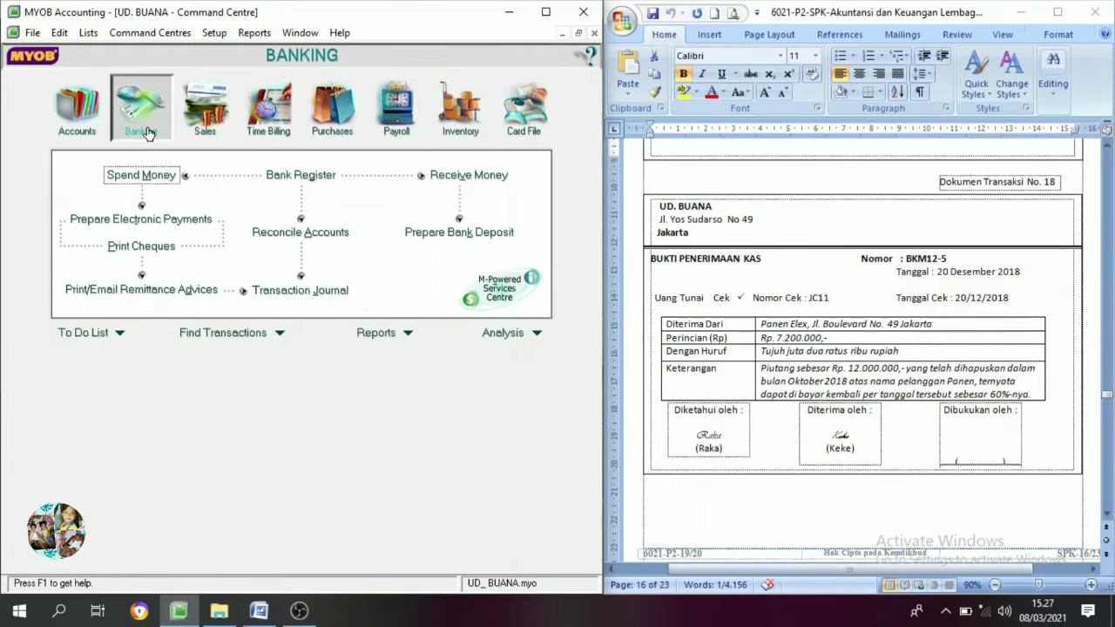
left_click(217, 130)
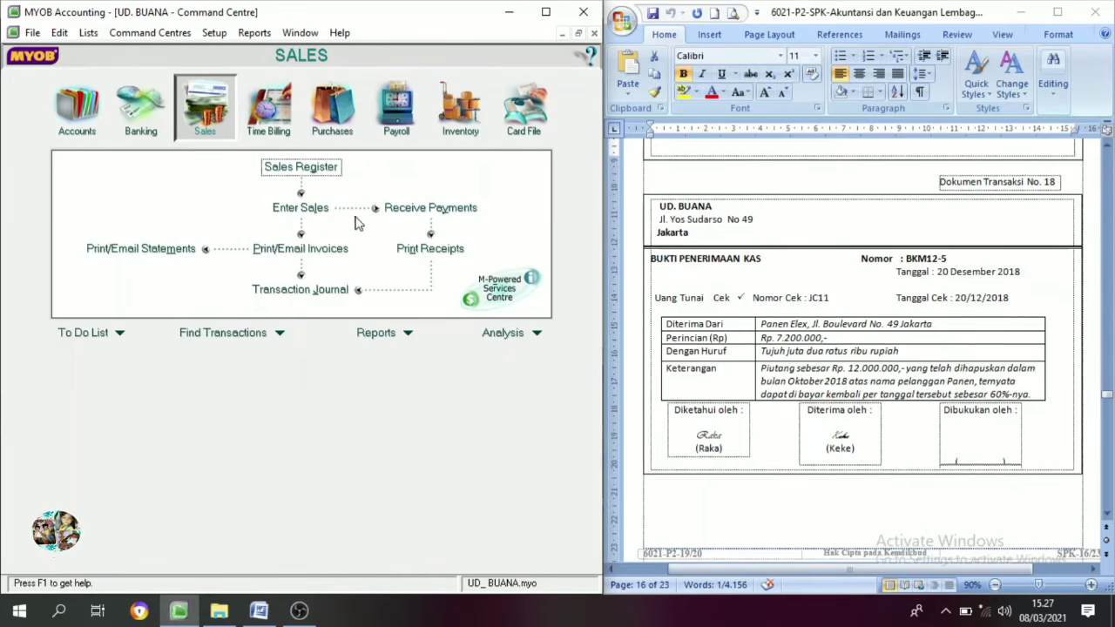
left_click(145, 126)
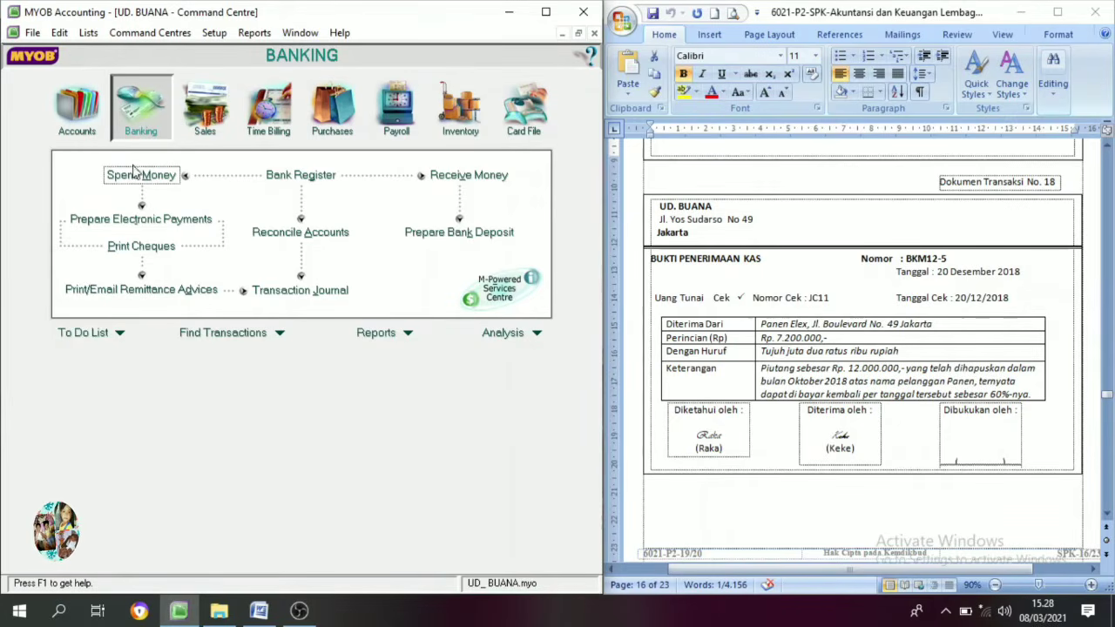
left_click(452, 179)
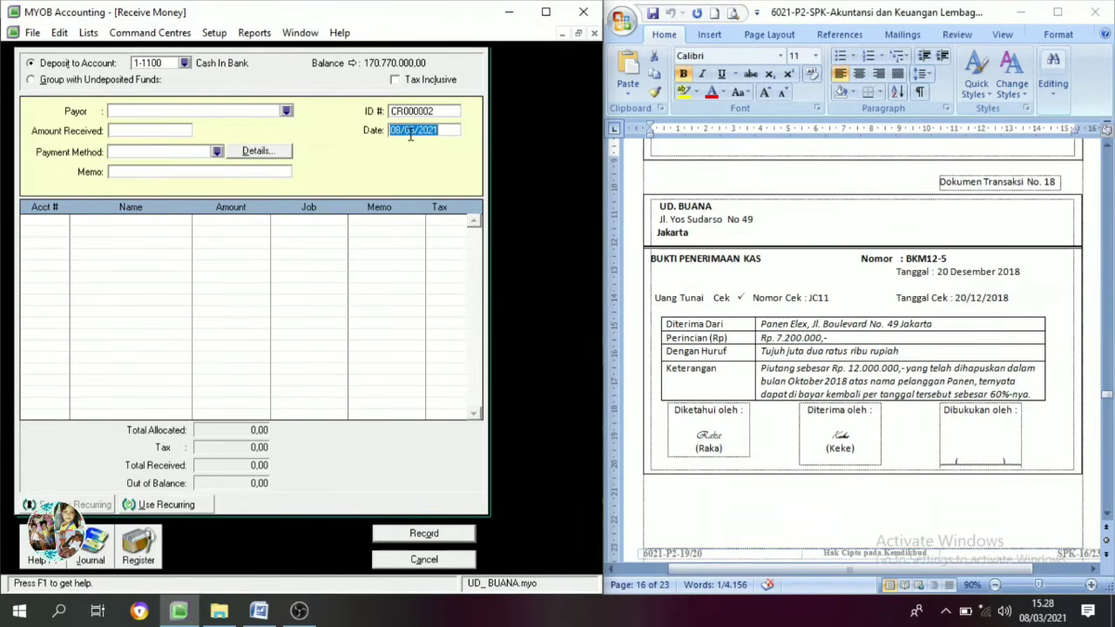
type("20/1")
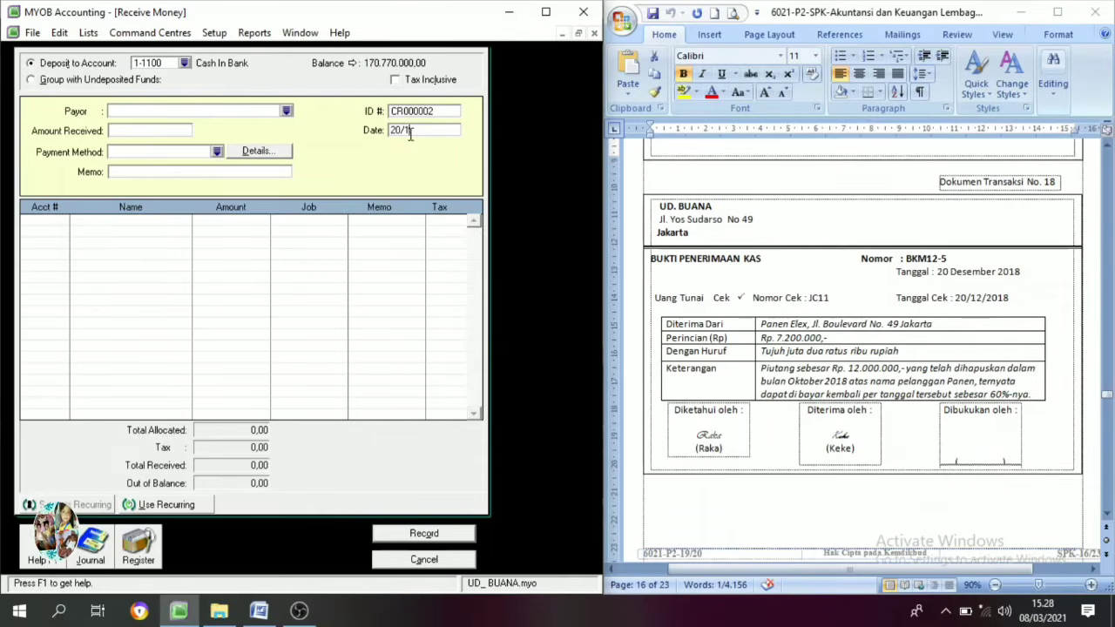
type("2/2018")
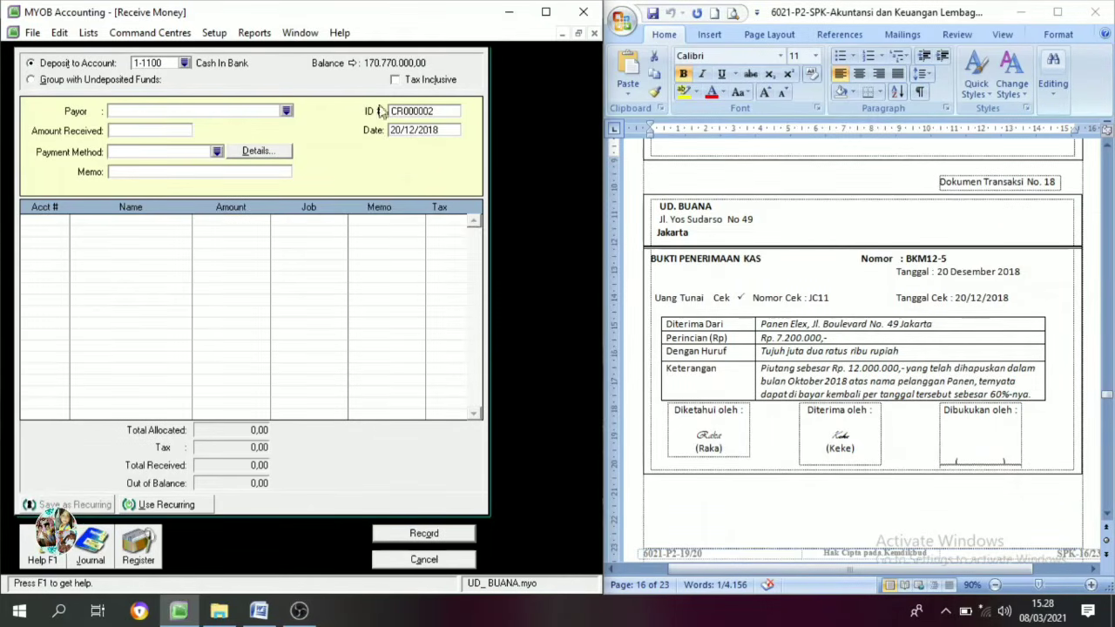
Copy the receipt number BKM12-5 from the transaction document into the Receive Money entry's ID number.
left_click(422, 110)
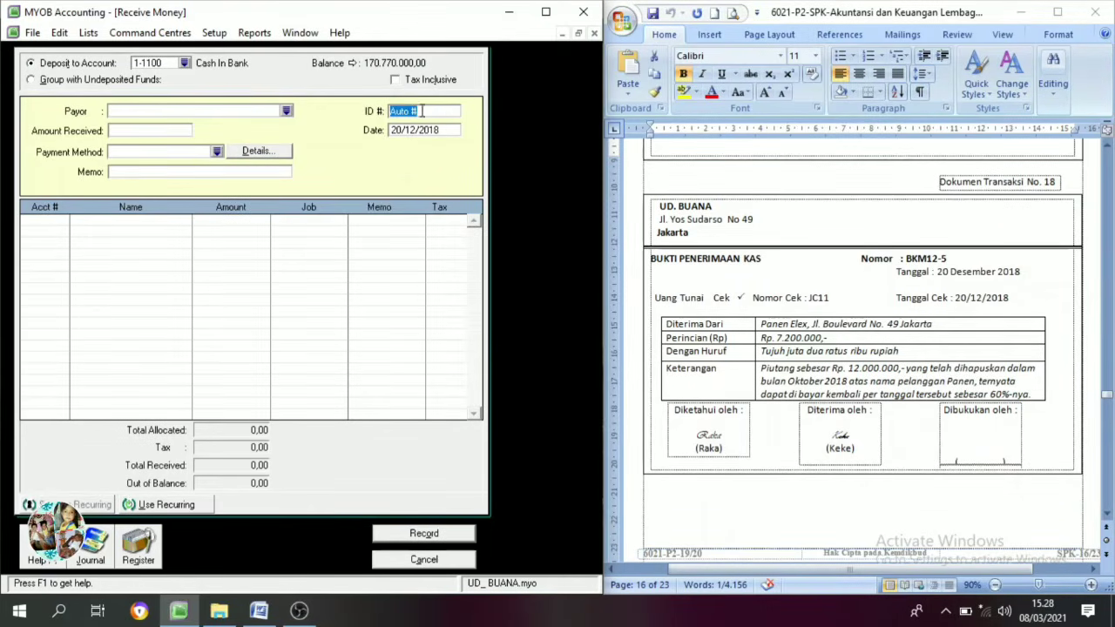
left_click(953, 261)
double_click(927, 260)
key("ctrl+c")
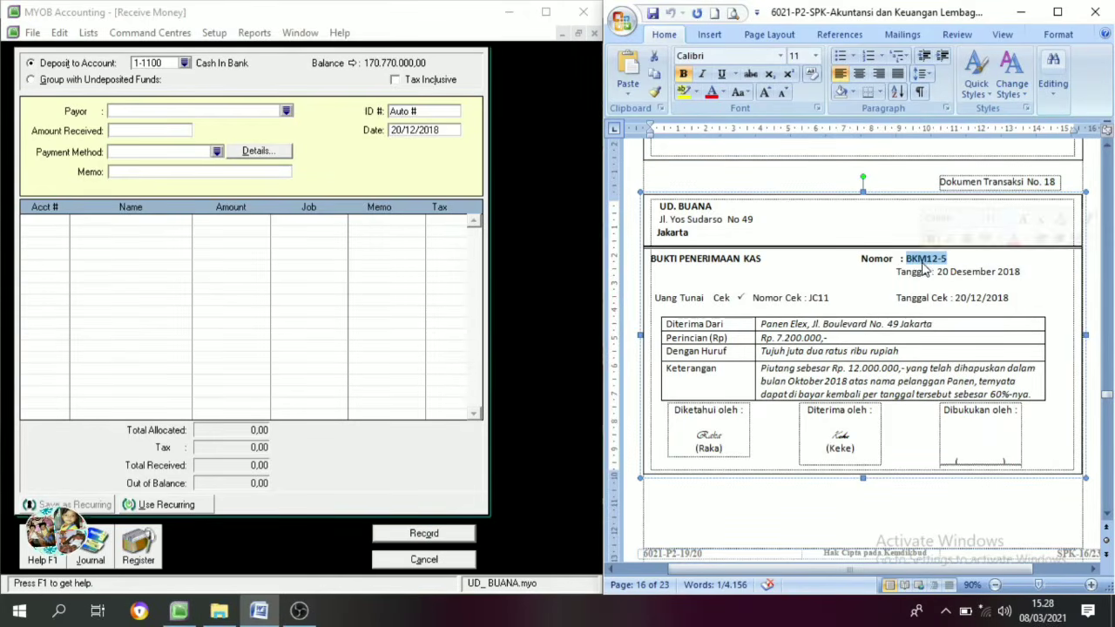
left_click(432, 110)
left_click_drag(432, 111, 360, 113)
key("ctrl+v")
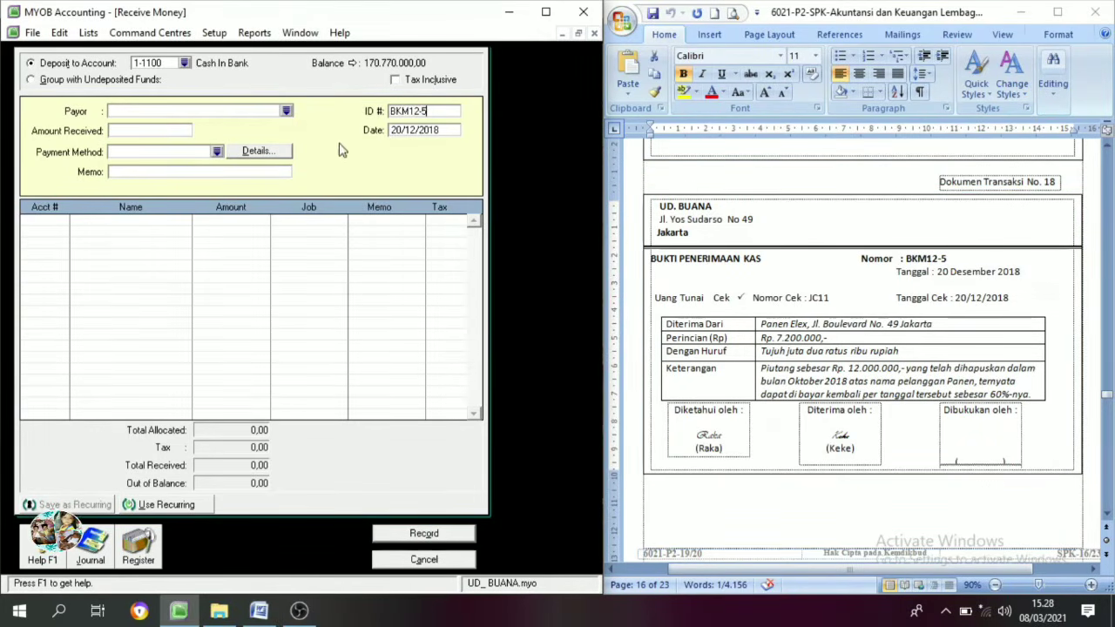
Set the amount received to 7.200.000 and enter the memo "Piutang yang di hapuskan".
left_click(129, 131)
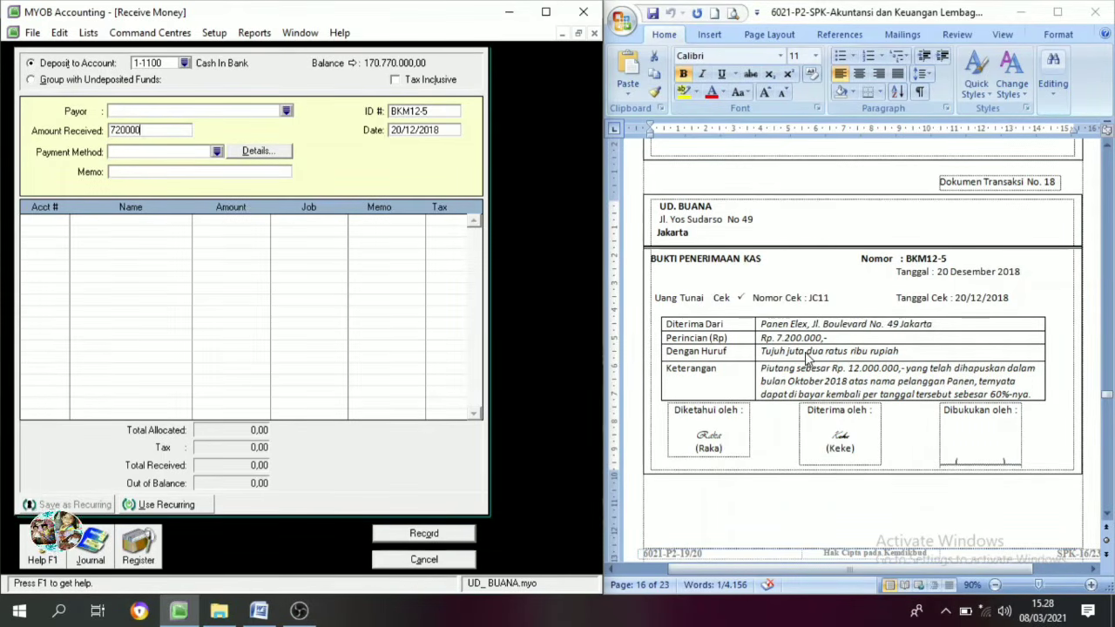
key("Tab")
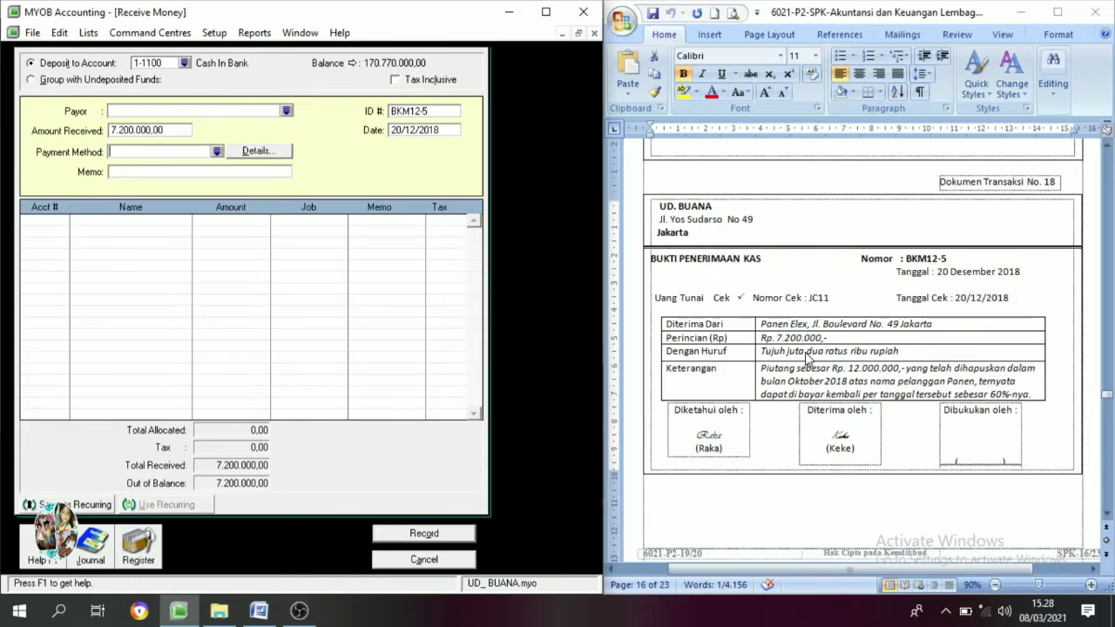
left_click(142, 172)
type("P")
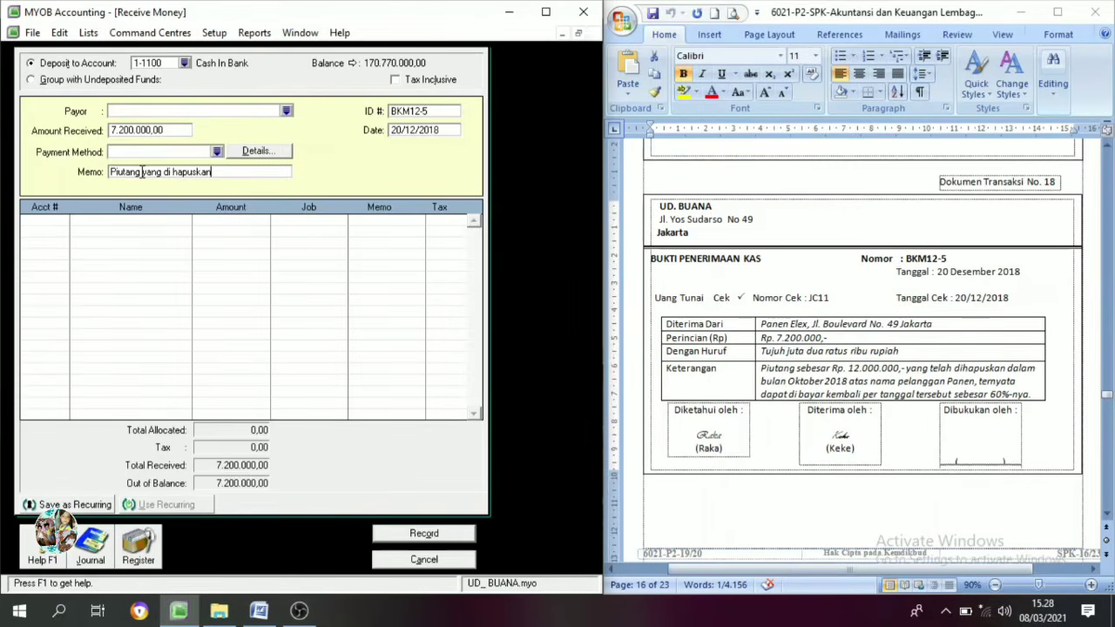
type("iutang yang di hapuskan")
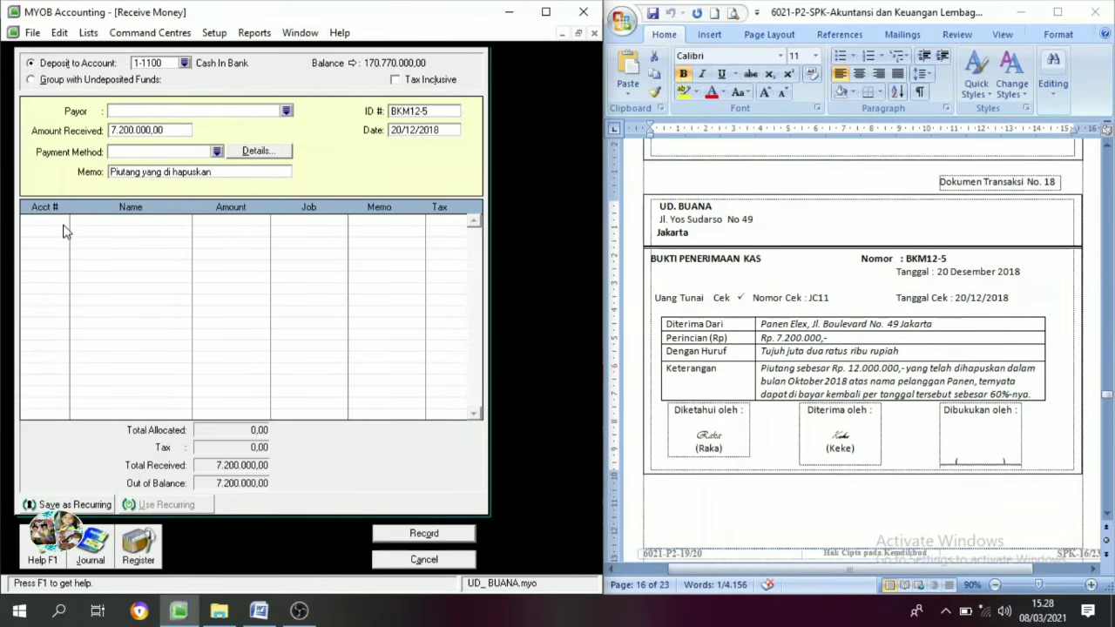
Allocate the 7.200.000 receipt to account 1-1400 Allowance For debtfull Debt, and record and close the entry.
left_click(66, 220)
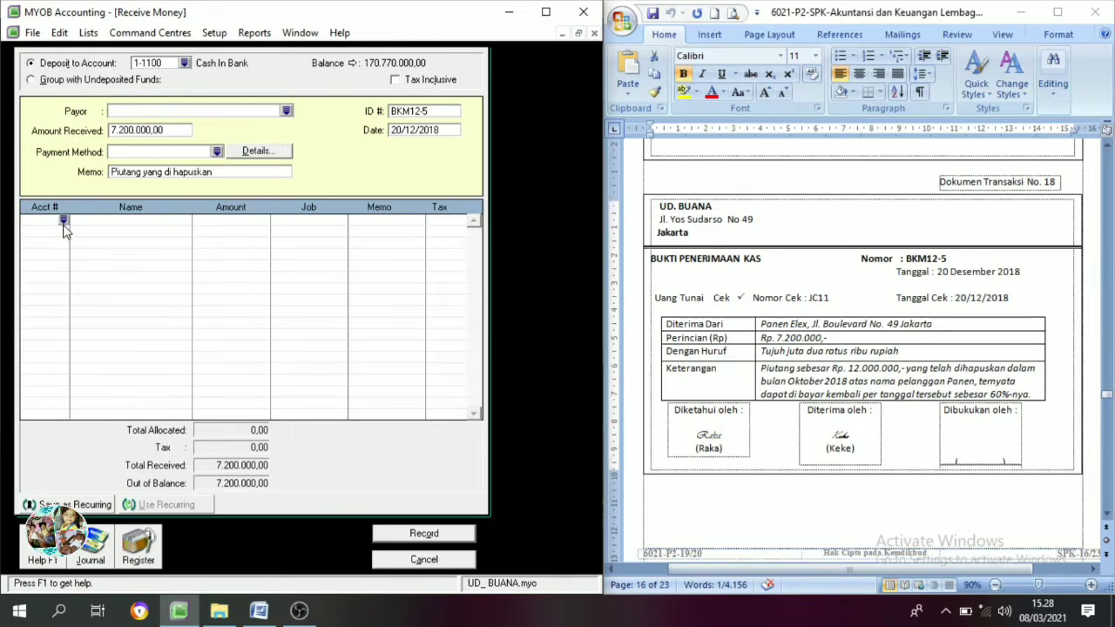
type("4")
scroll(262, 279, "up", 6)
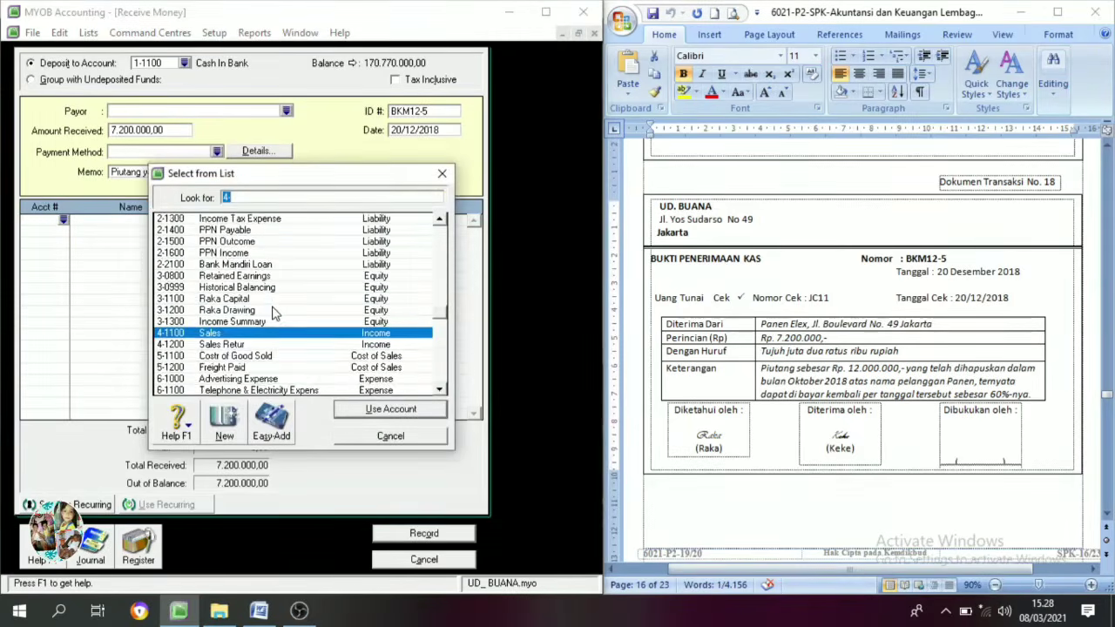
scroll(270, 284, "up", 2)
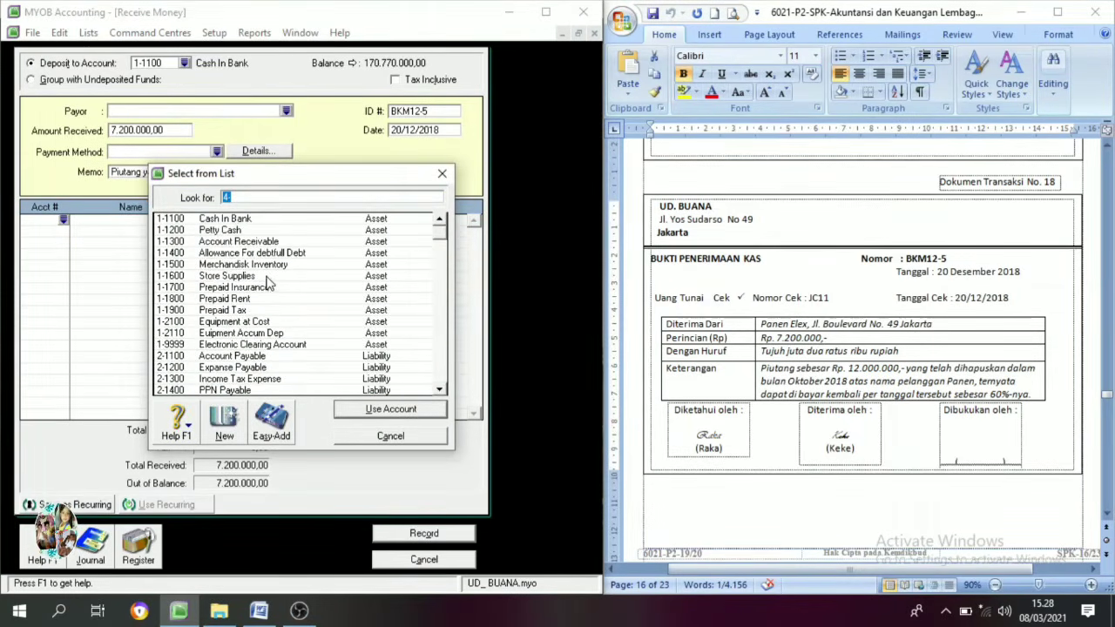
left_click(235, 254)
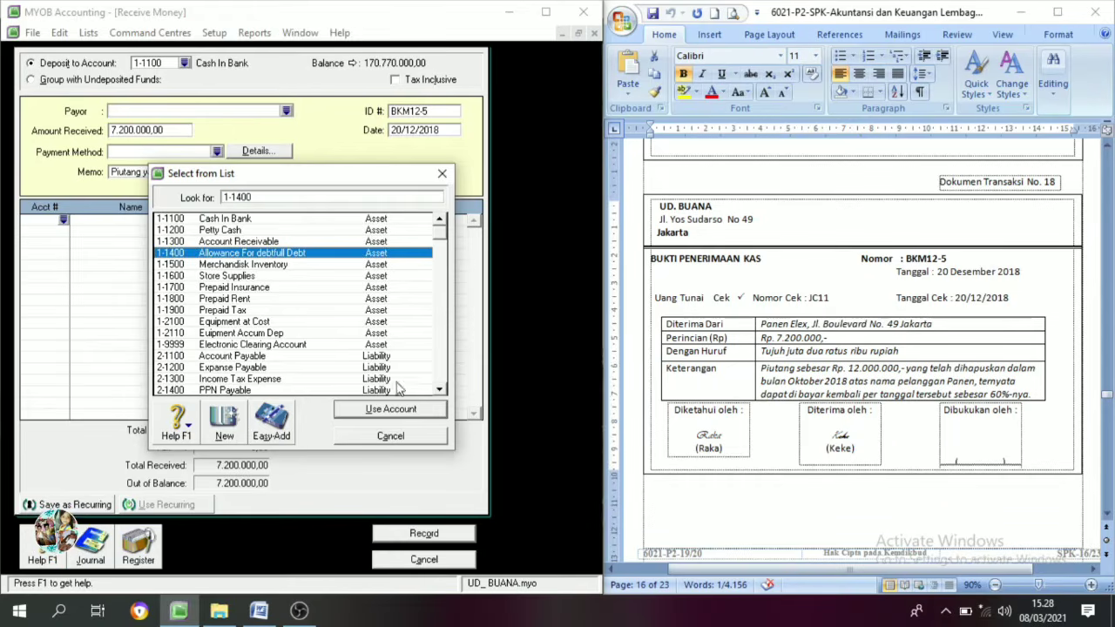
left_click(389, 411)
key("Tab")
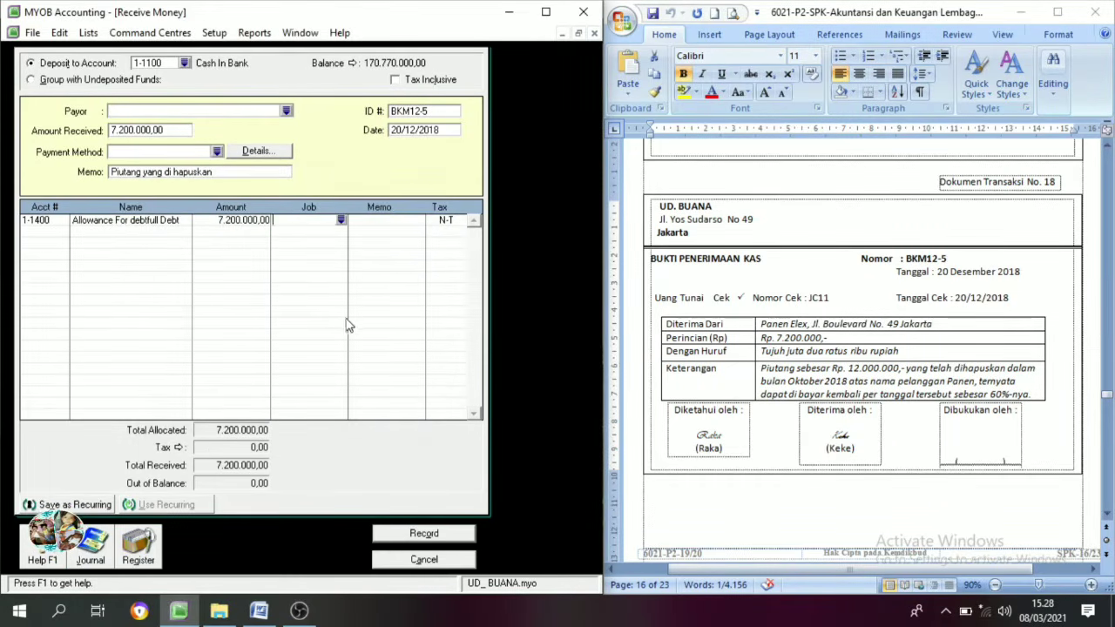
left_click(435, 532)
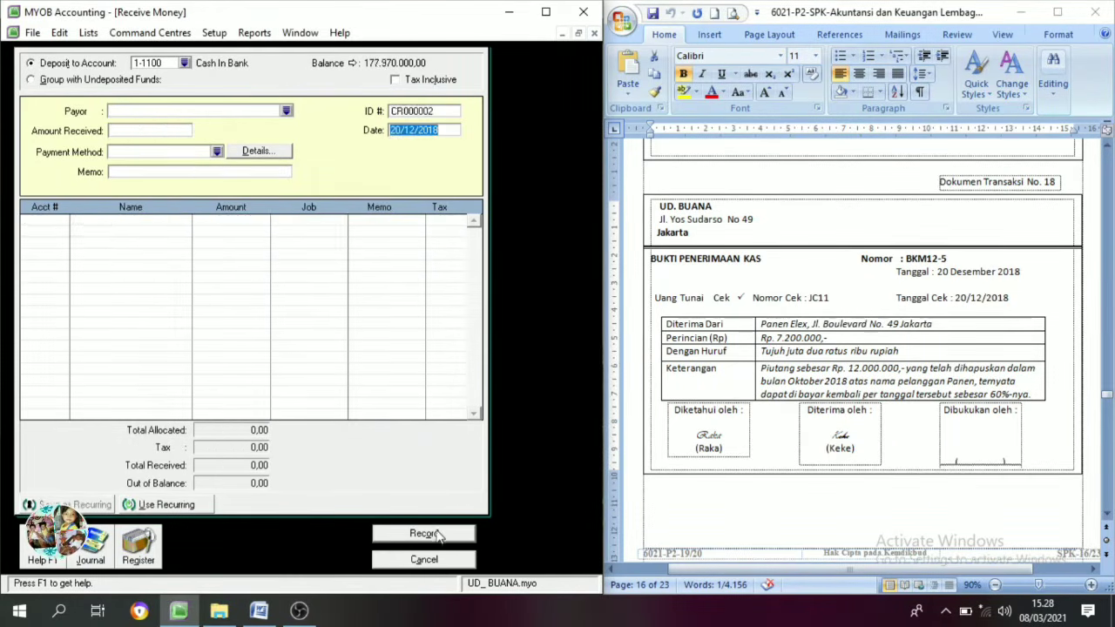
left_click(433, 559)
Start a new purchase bill for supplier PT. Sahabat Jaya, following transaction document No. 19.
scroll(1049, 340, "down", 8)
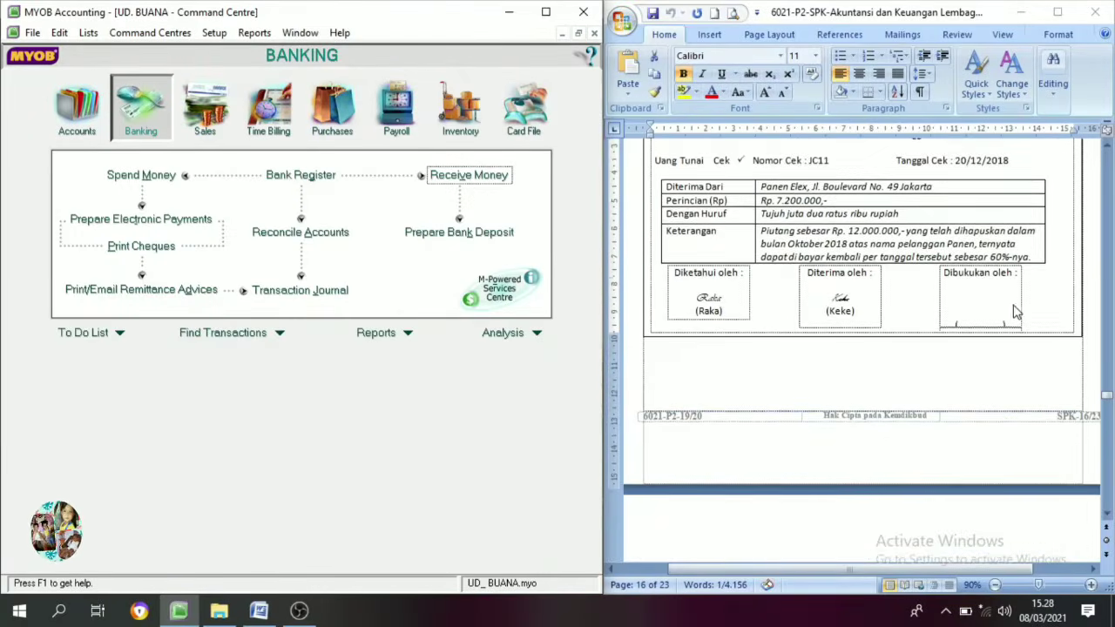
scroll(949, 338, "down", 1)
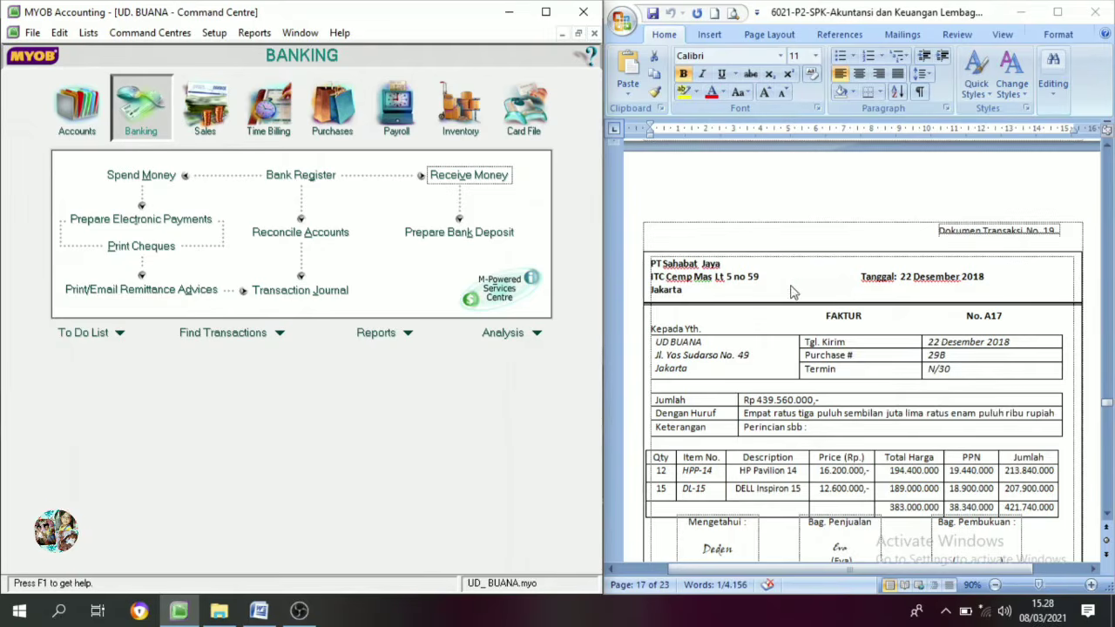
left_click(843, 324)
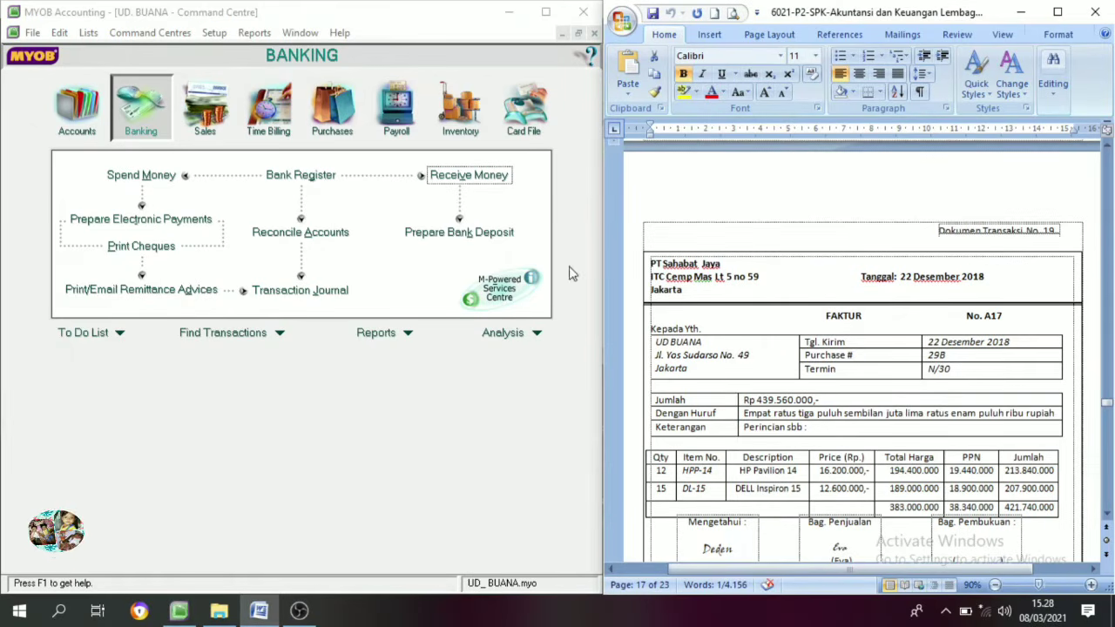
left_click(332, 196)
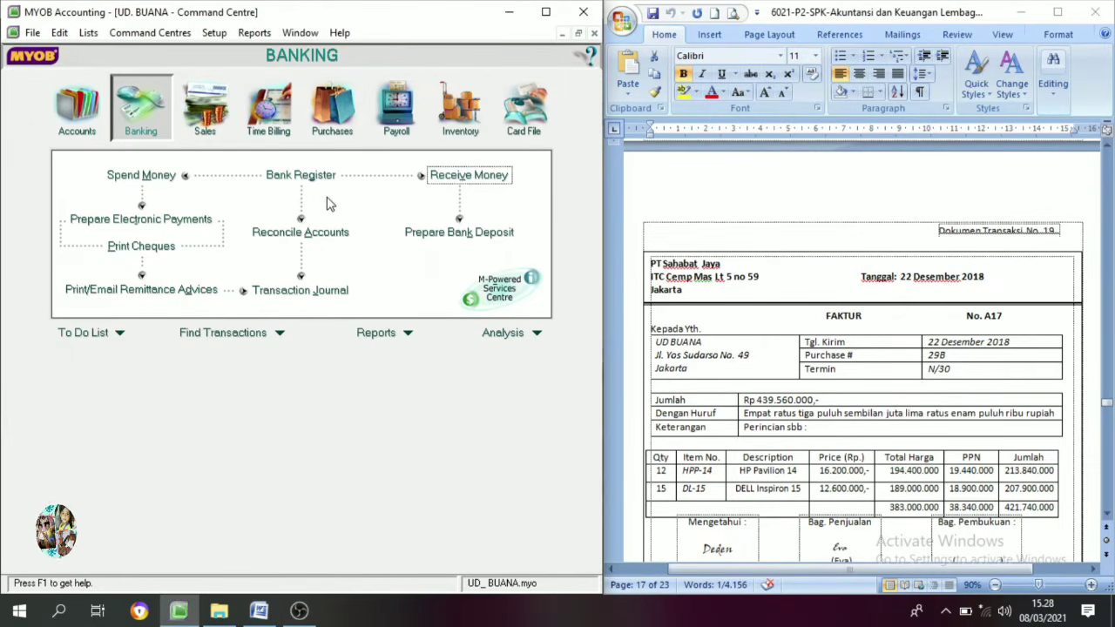
left_click(341, 129)
left_click(279, 206)
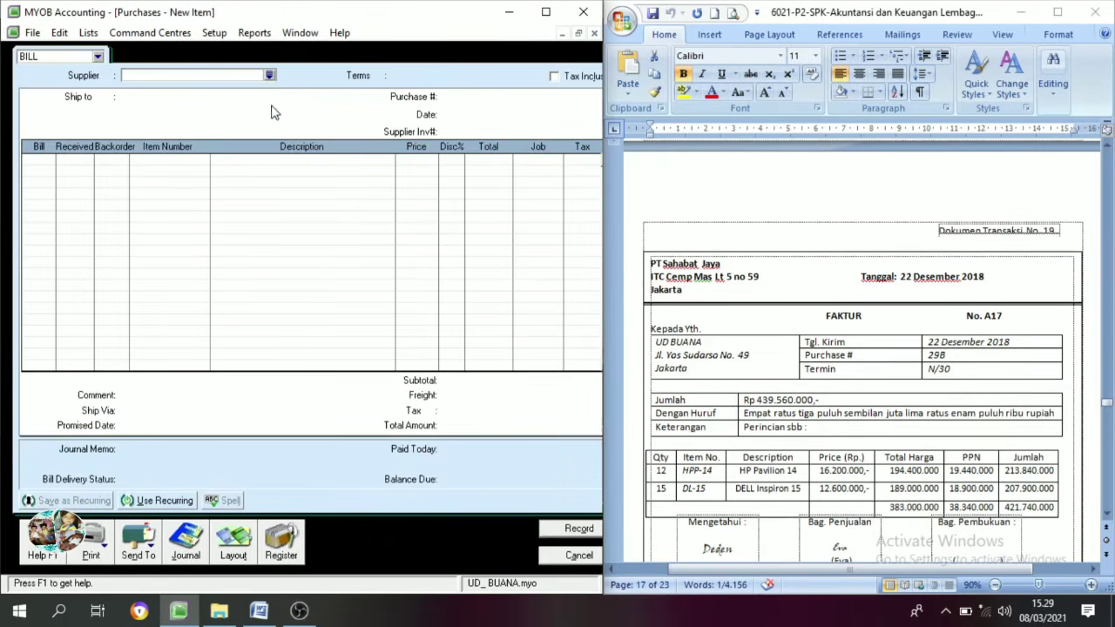
left_click(269, 75)
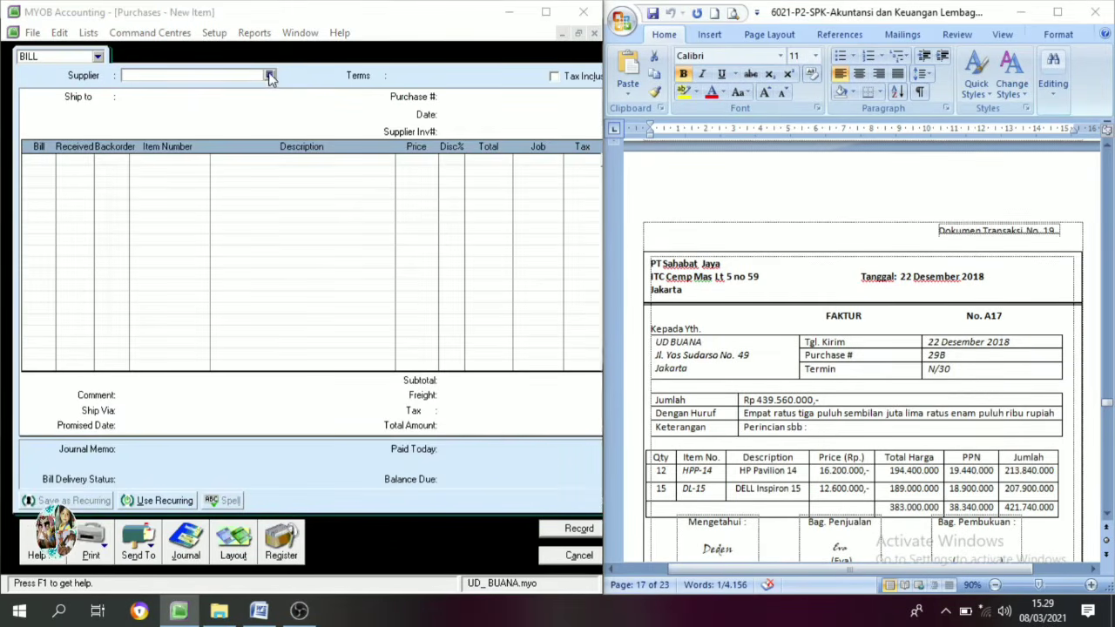
left_click(174, 242)
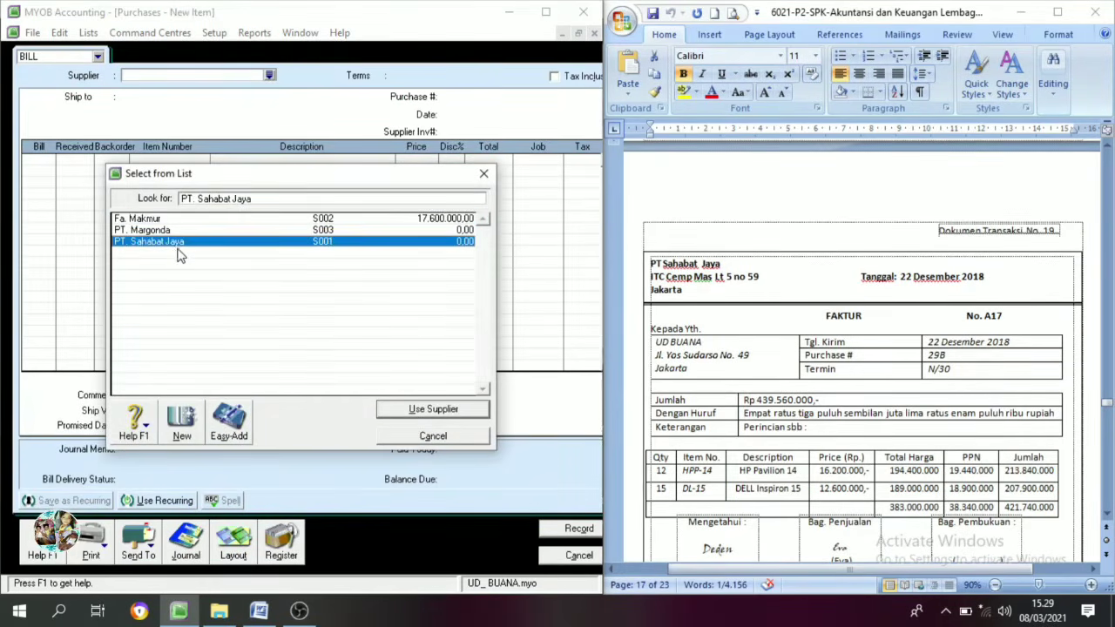
left_click(442, 409)
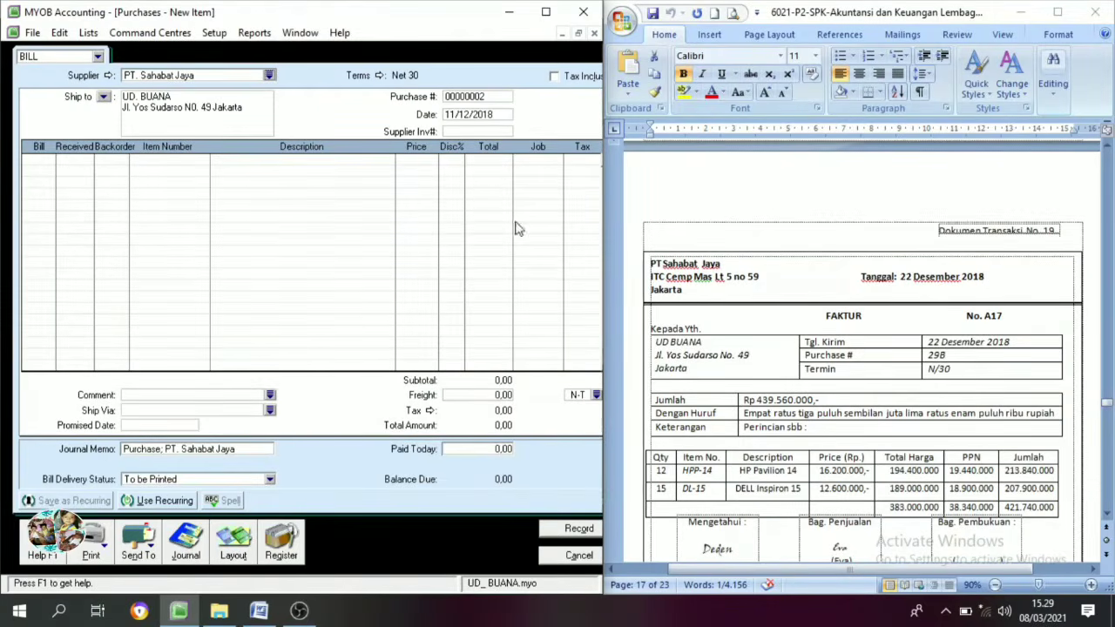
Set the bill's date to 22/12/2018 and its purchase number to A17, as on the supplier's invoice.
left_click(466, 116)
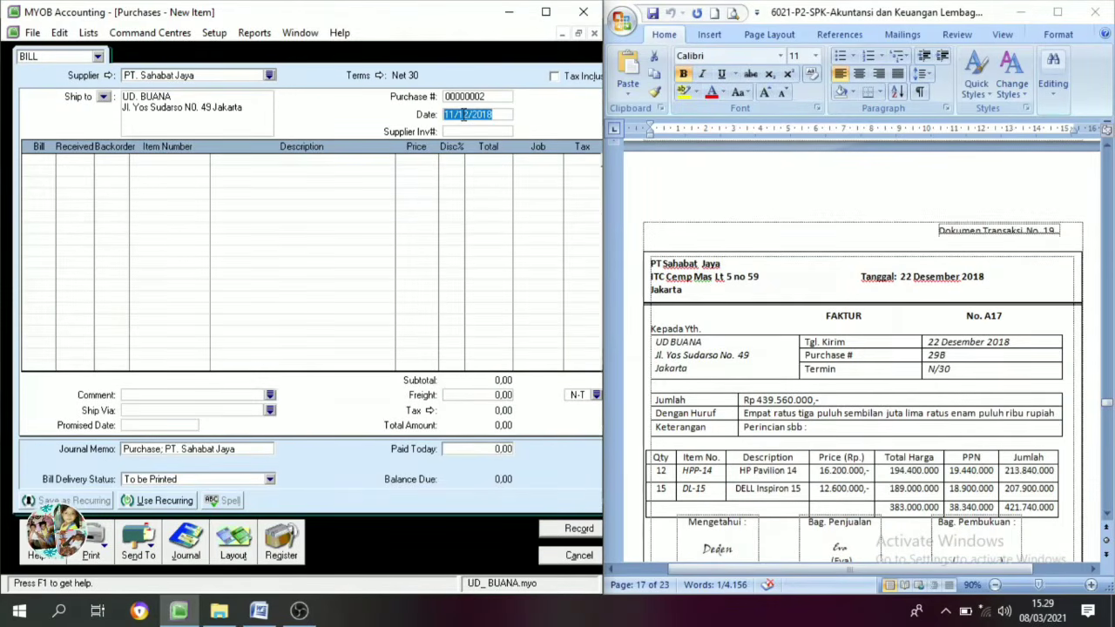
left_click(449, 116)
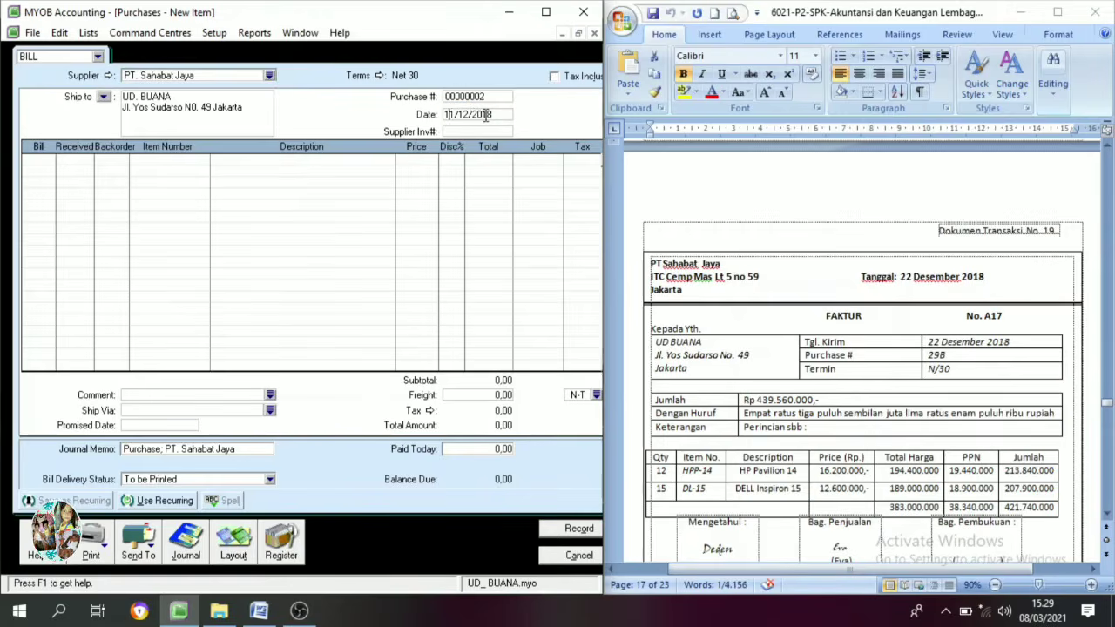
key("BackSpace")
type("22")
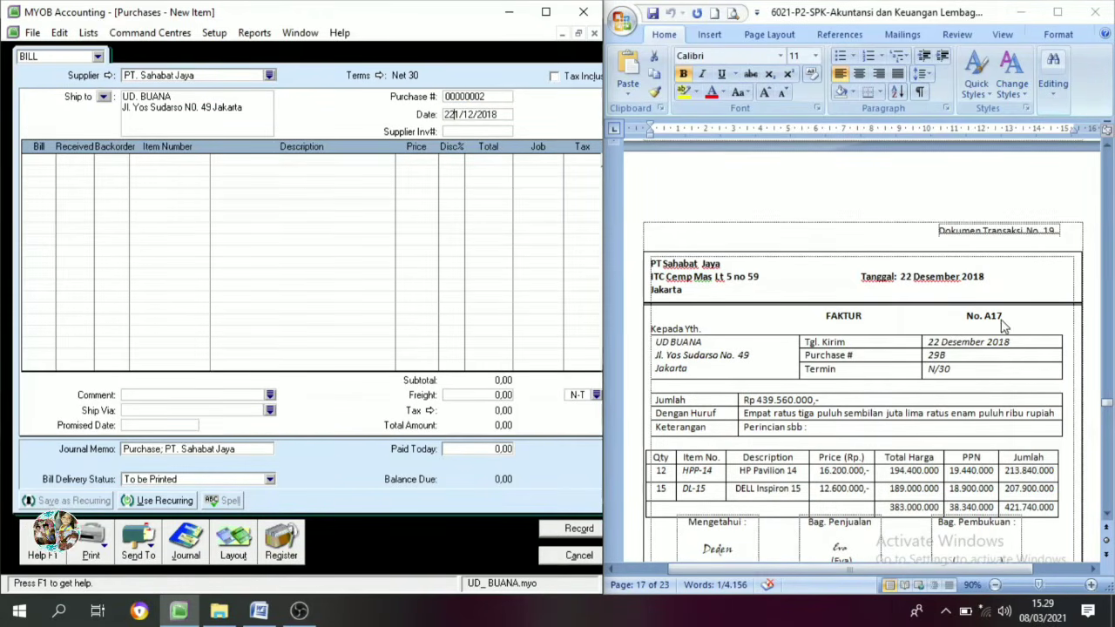
left_click_drag(1002, 322, 983, 322)
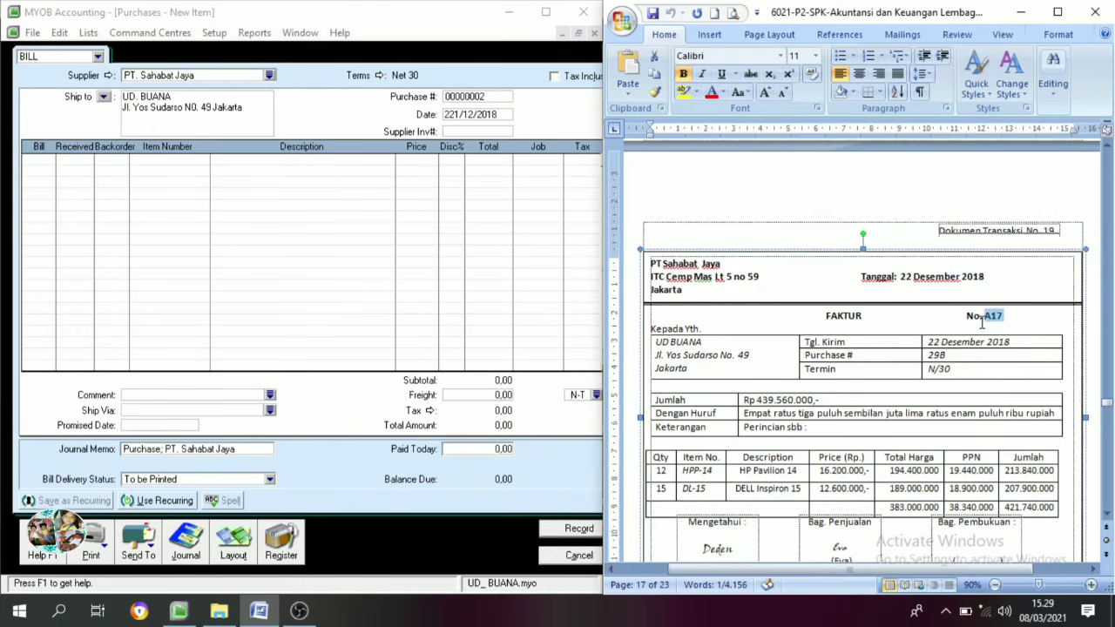
left_click(492, 100)
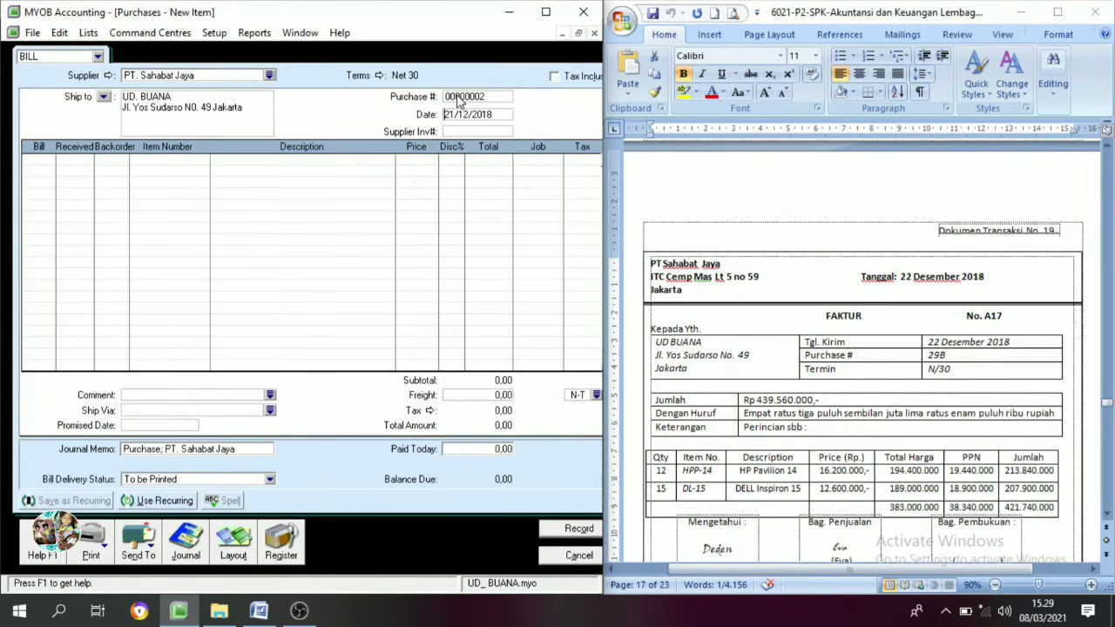
key("Delete")
key("Delete")
left_click(457, 97)
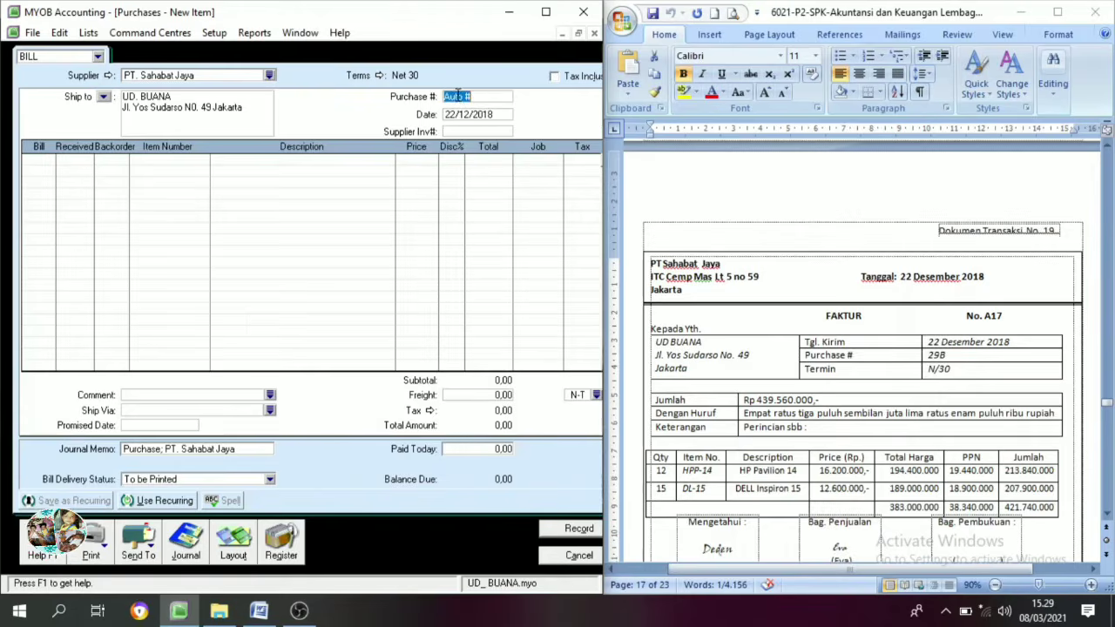
type("A17")
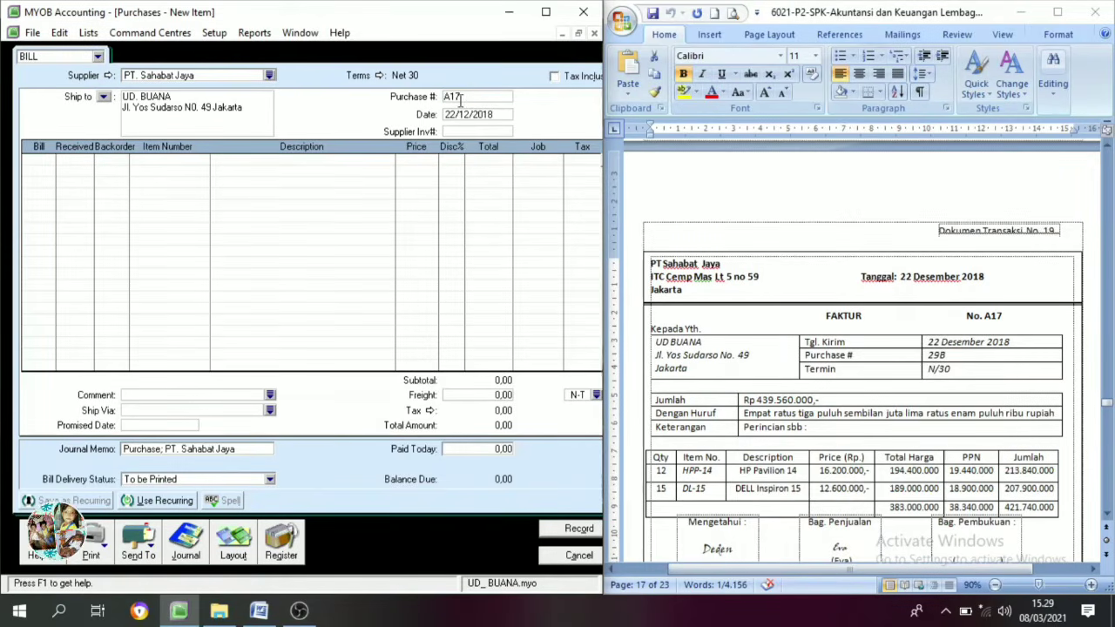
Copy purchase reference 29B from the transaction document into the bill's supplier invoice number.
left_click(930, 355)
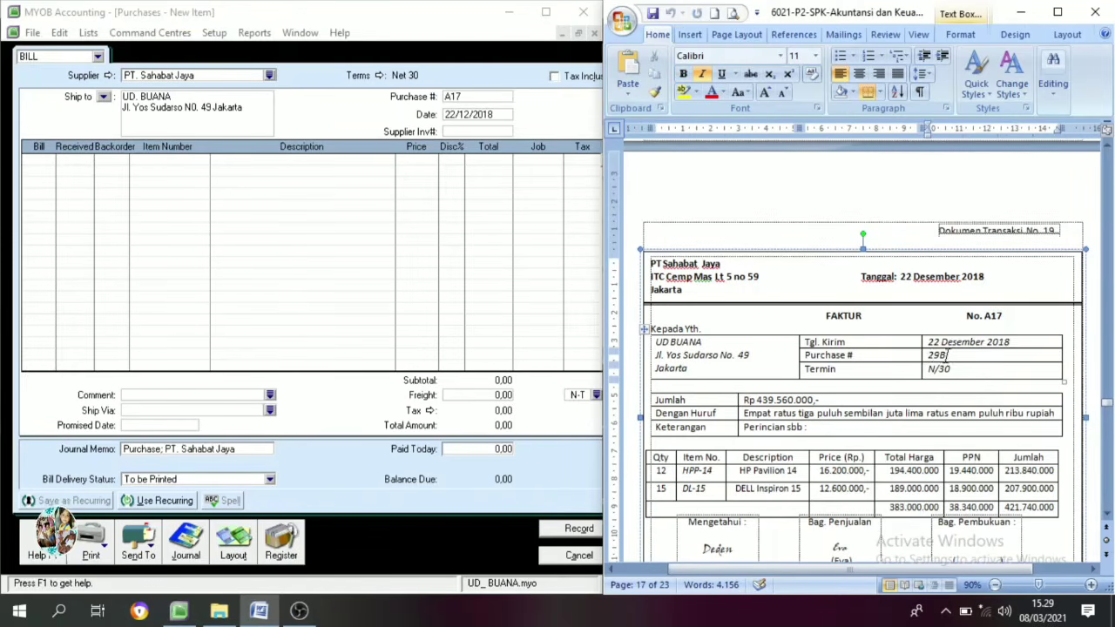
double_click(930, 355)
key("ctrl+c")
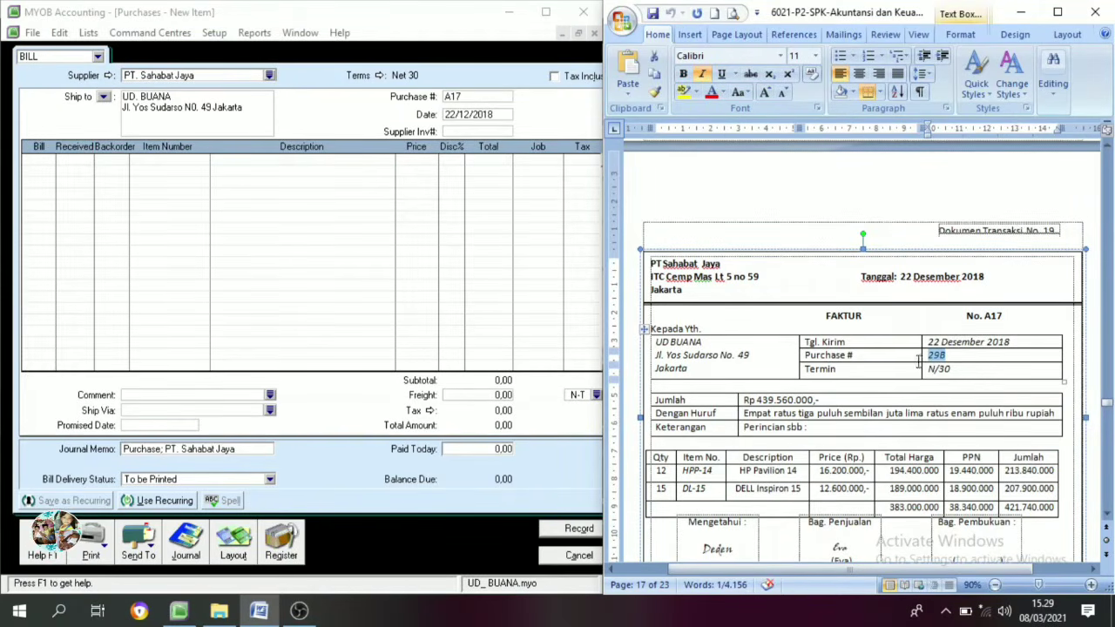
left_click(473, 133)
key("ctrl+v")
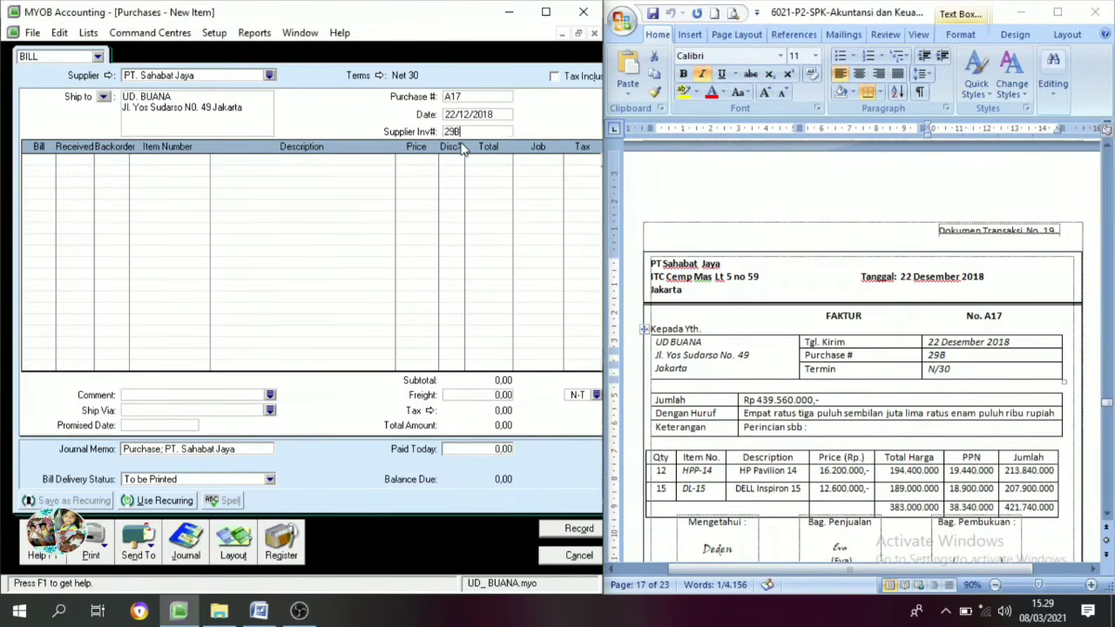
Add a bill line for 12 units of item HPP-14 (HP Pavilion 14) at a price of 16.200.000 each.
left_click(46, 161)
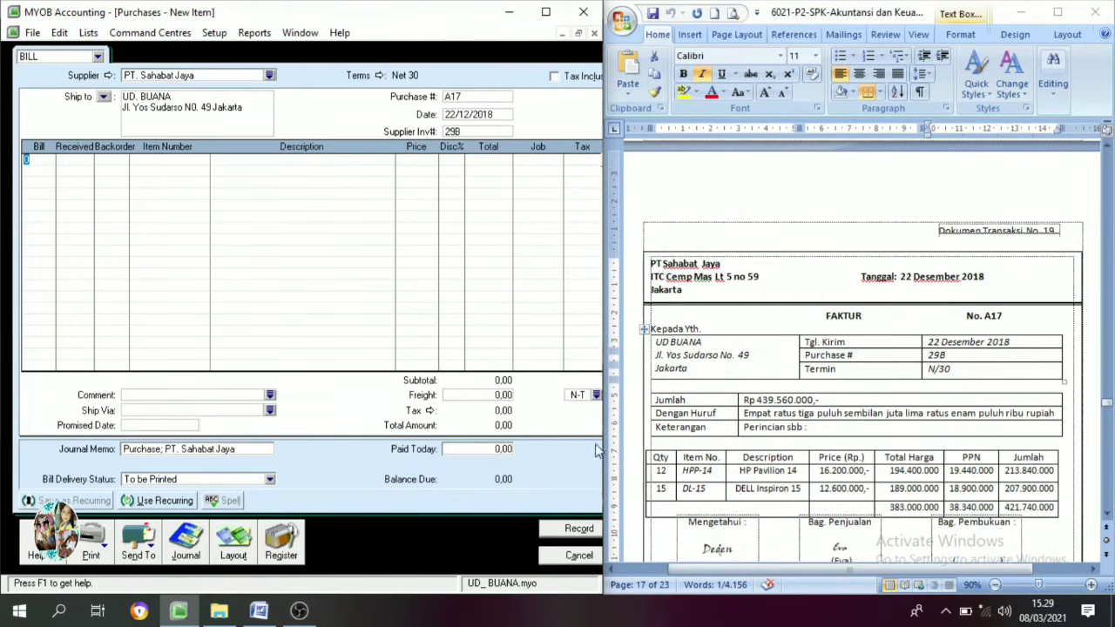
type("12")
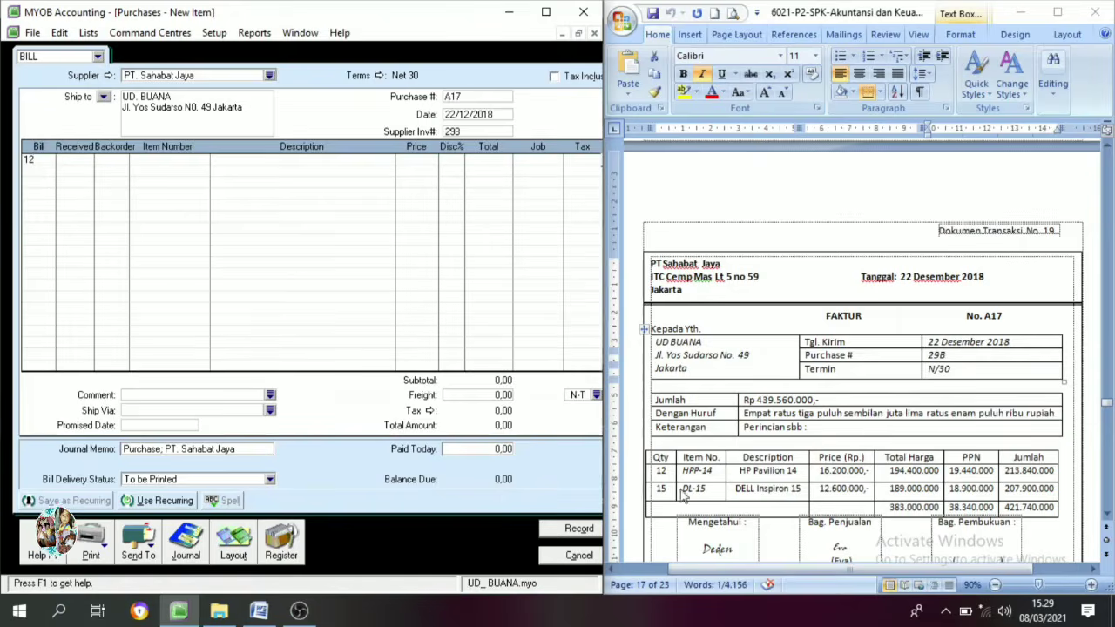
key("Tab")
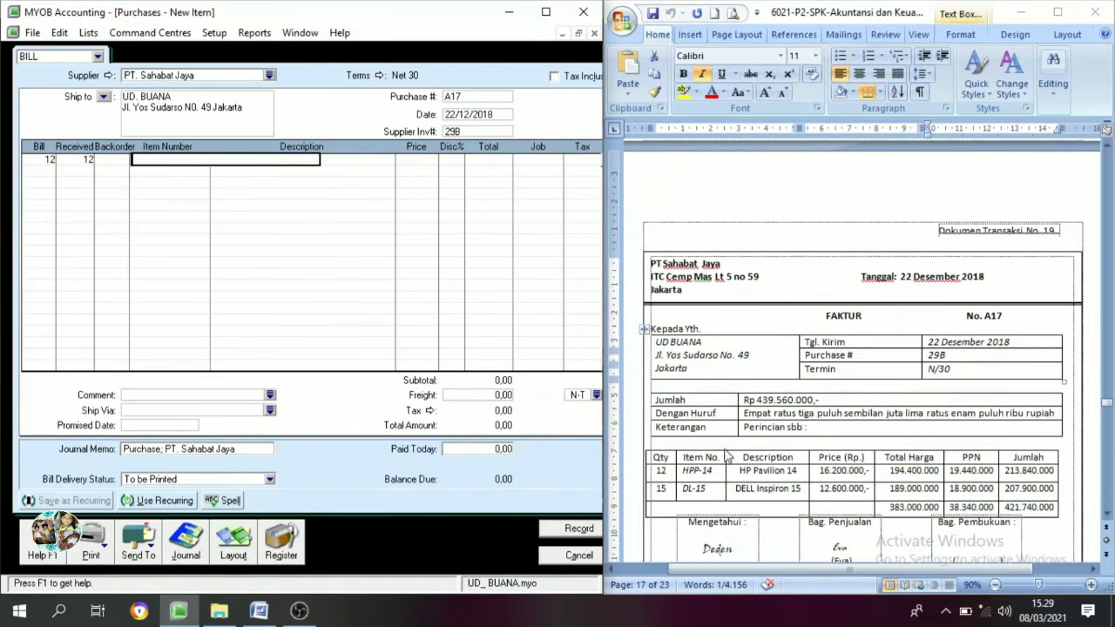
key("Tab")
left_click(263, 232)
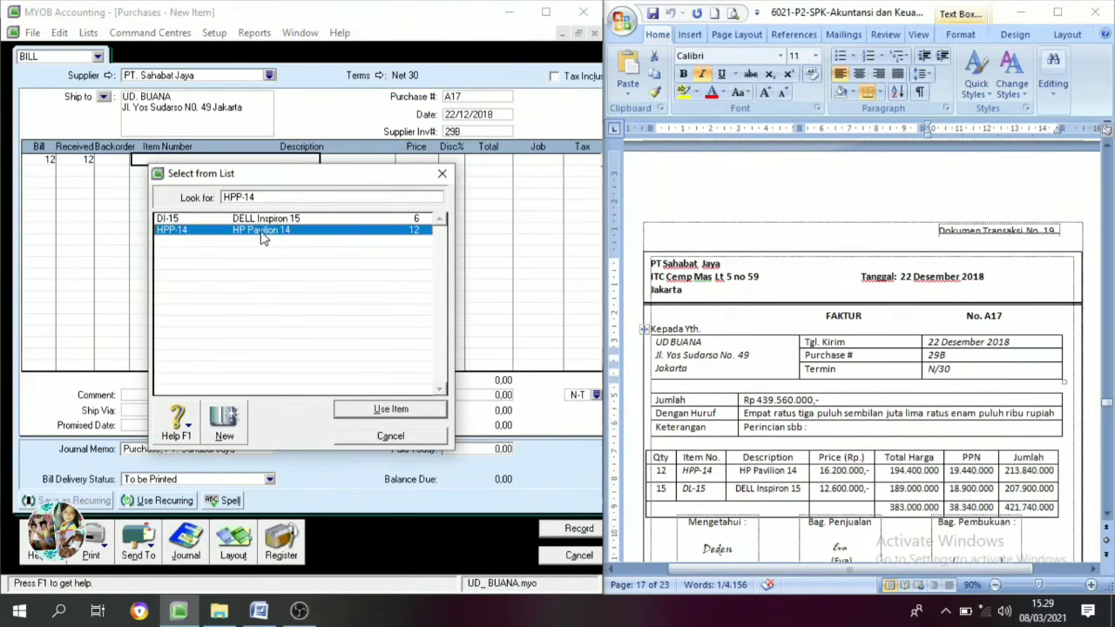
left_click(391, 410)
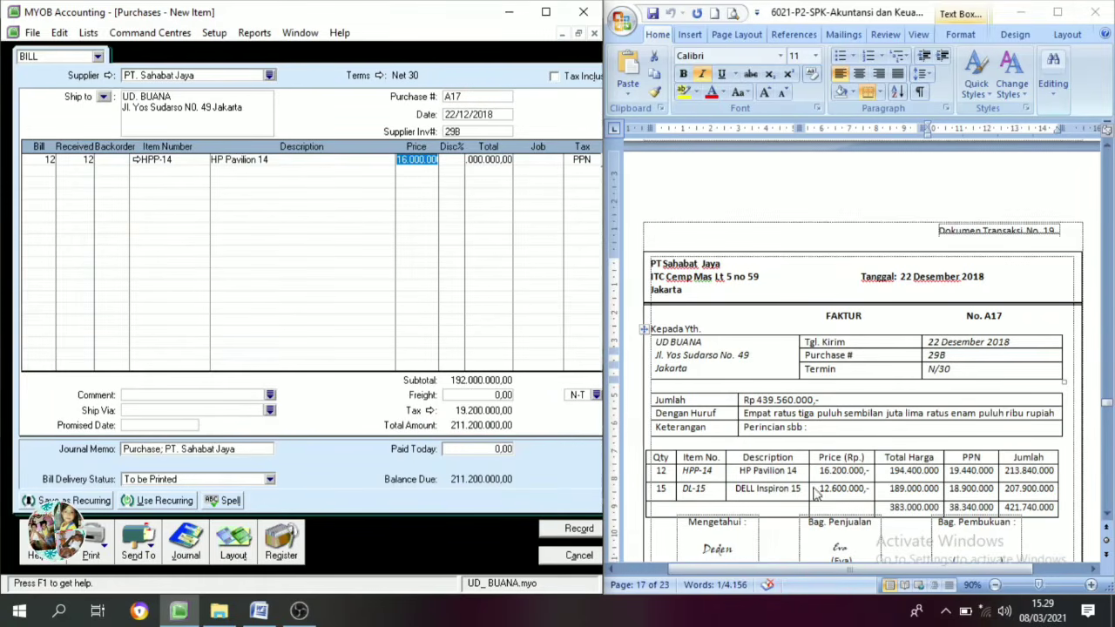
type("162")
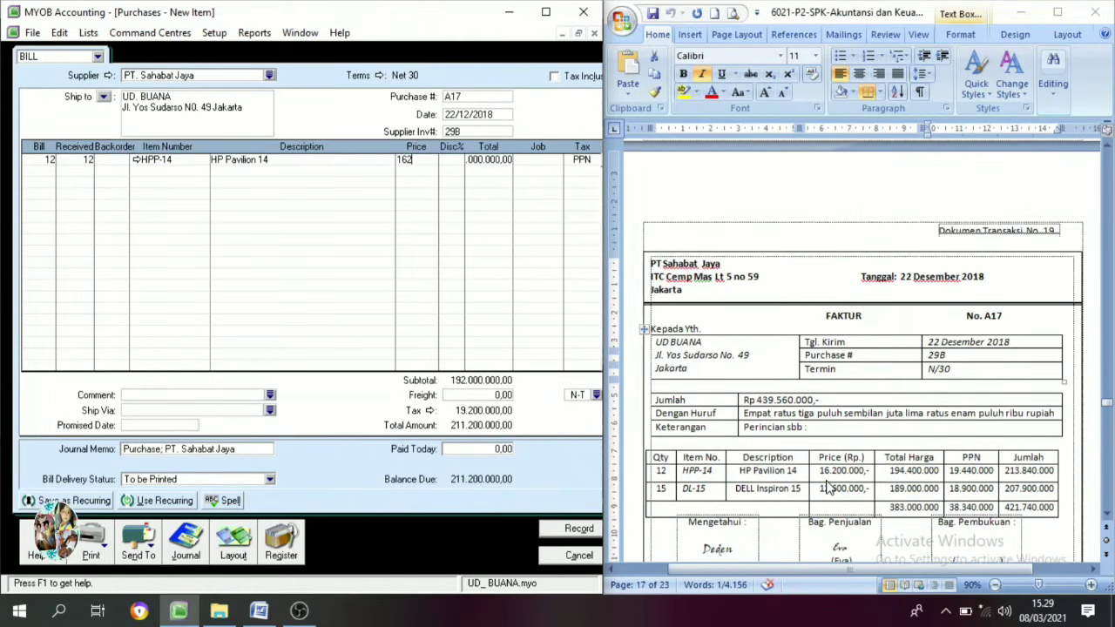
key("Tab")
key("Tab")
key("Tab")
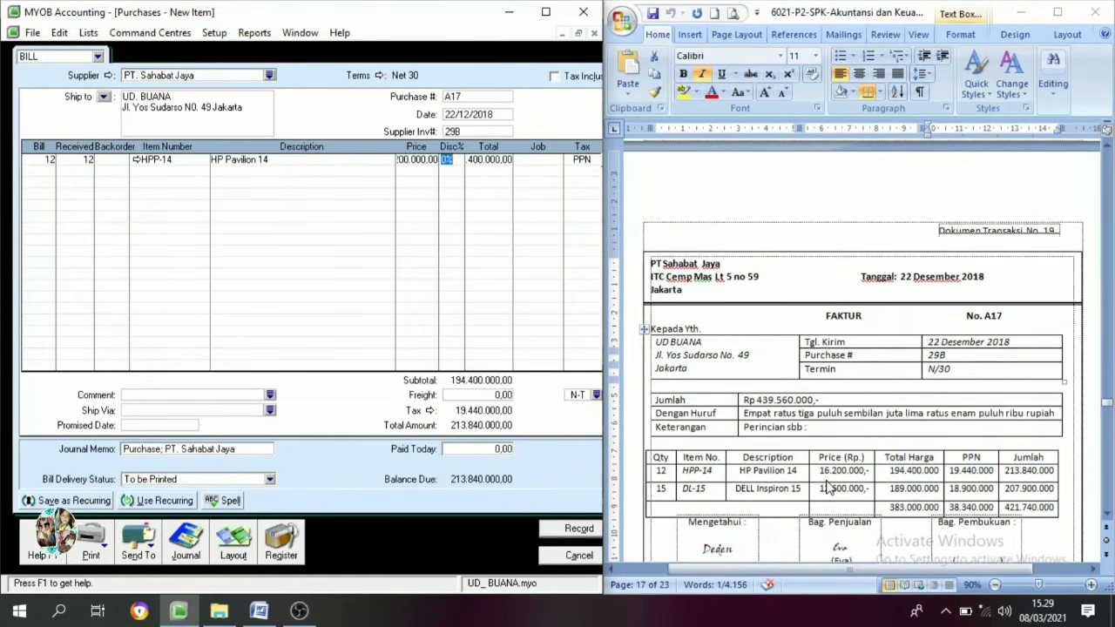
Add a second bill line for 15 units of item DI-15 (DELL Inspiron 15) at a price of 12.600.000 each.
left_click(41, 171)
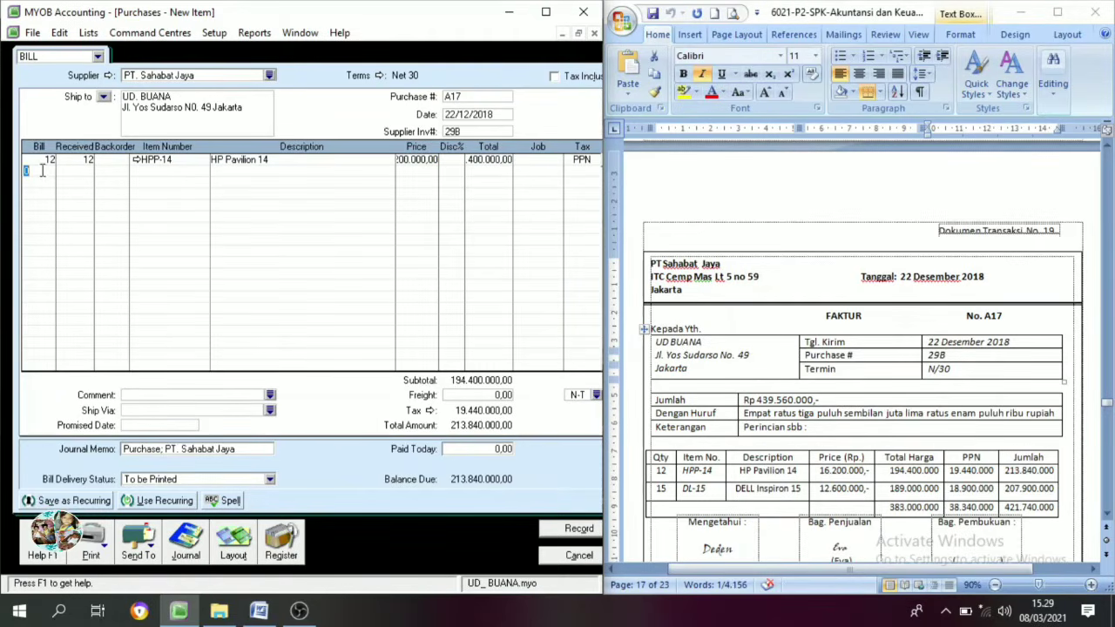
type("1")
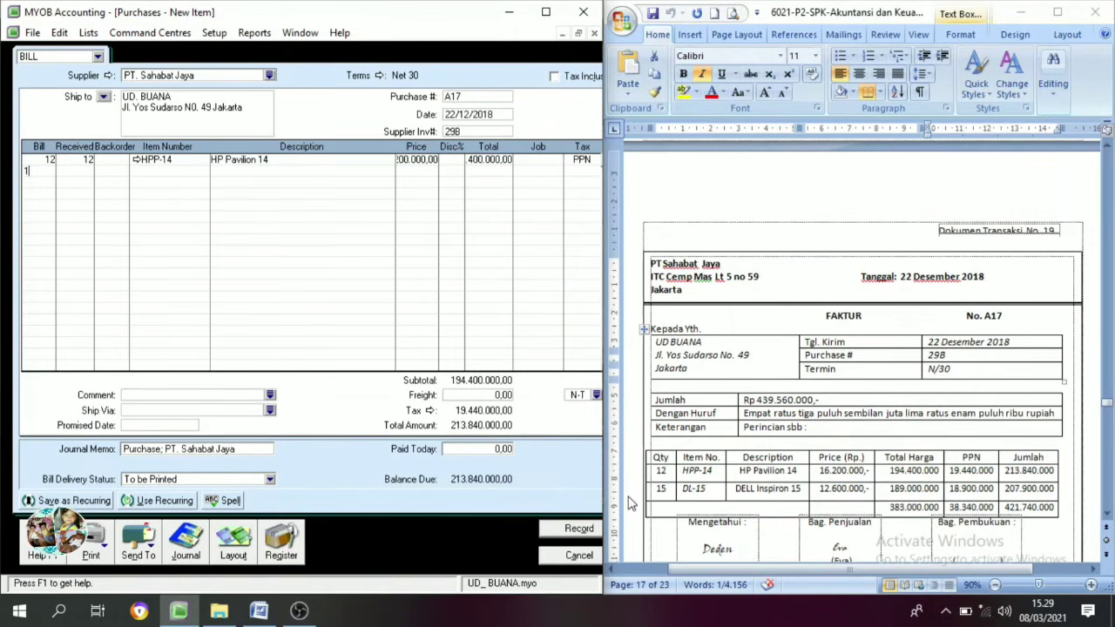
type("5")
key("Tab")
key("Tab")
key("Tab")
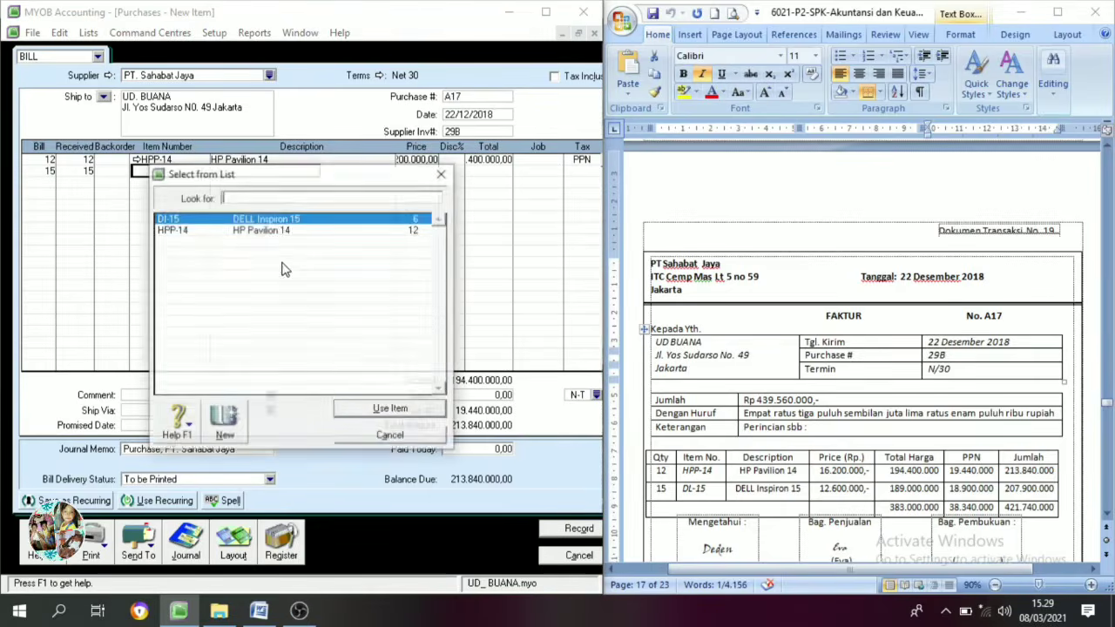
left_click(267, 221)
left_click(347, 407)
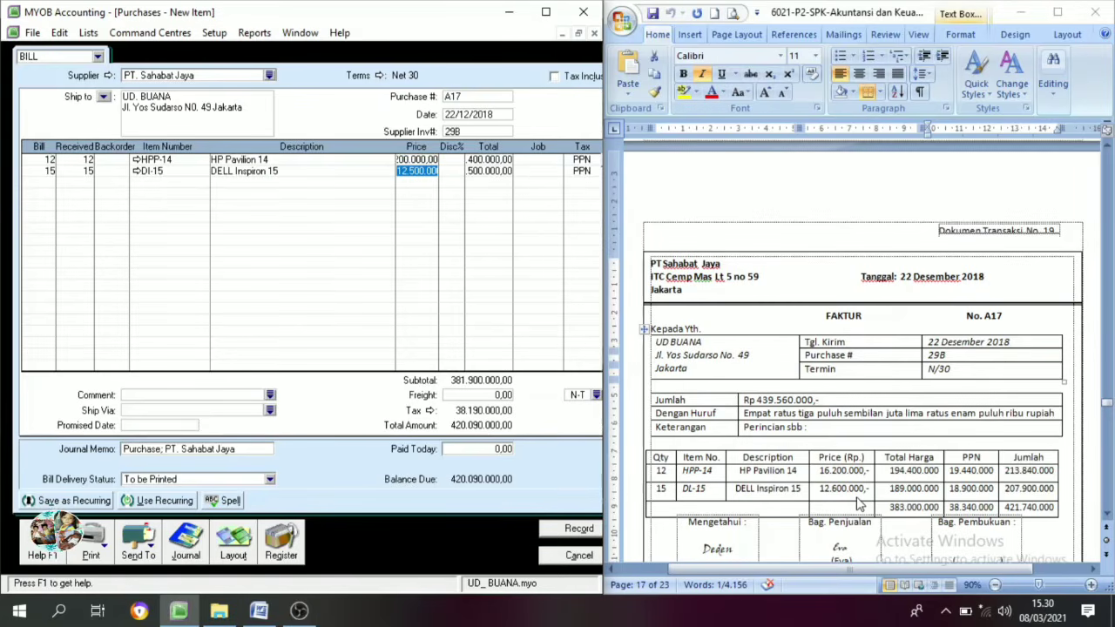
type("12")
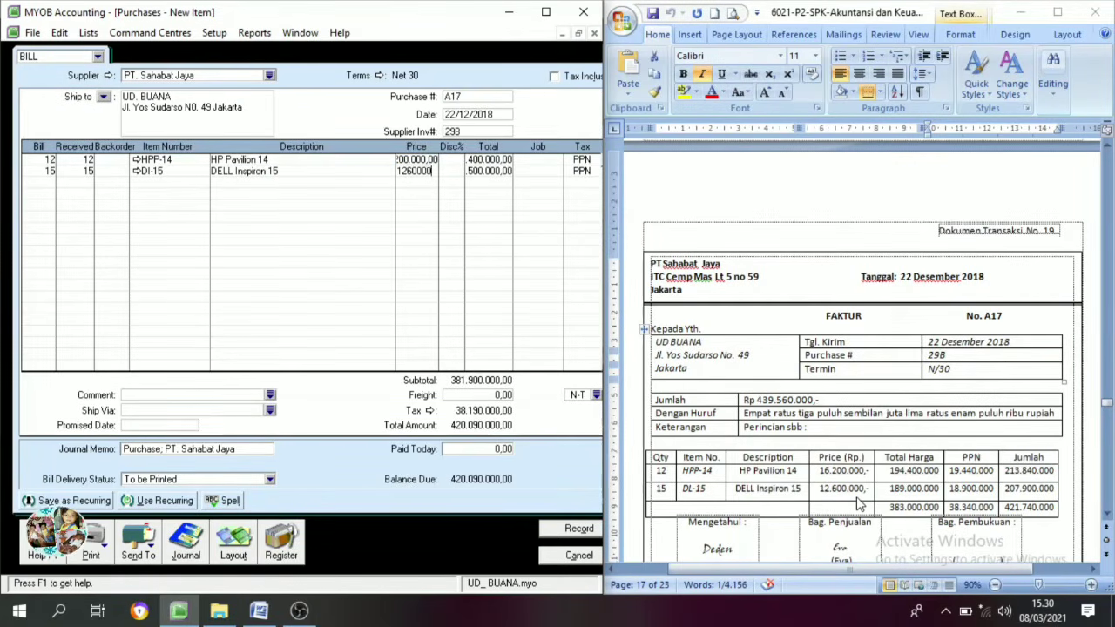
key("Tab")
key("Tab")
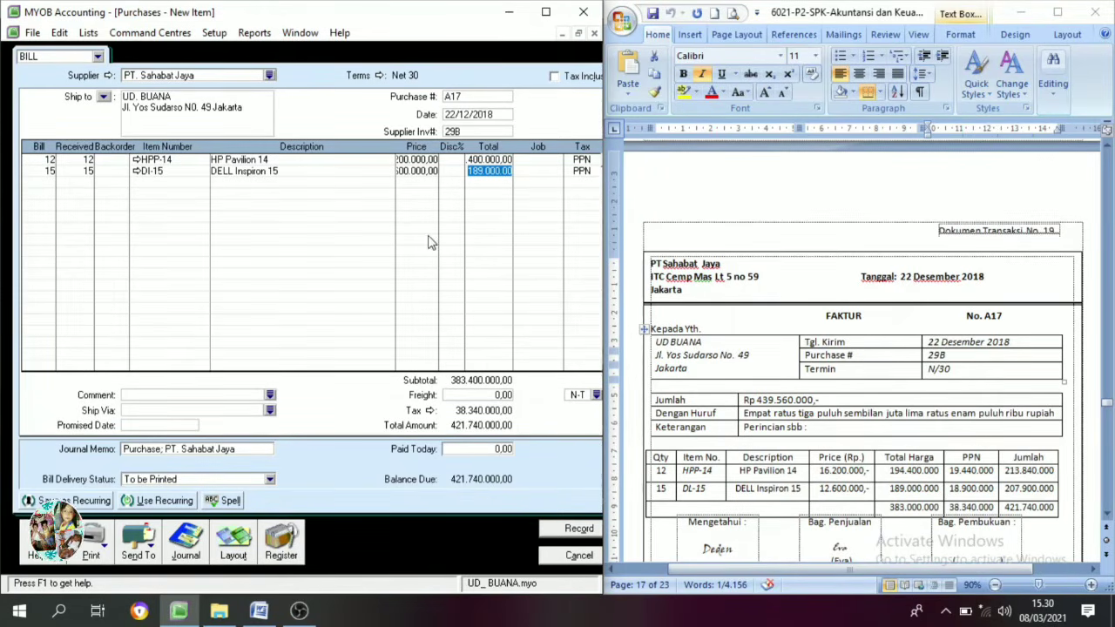
Record the PT. Sahabat Jaya bill with its tax code left as PPN, and close the purchase entry window.
left_click(577, 529)
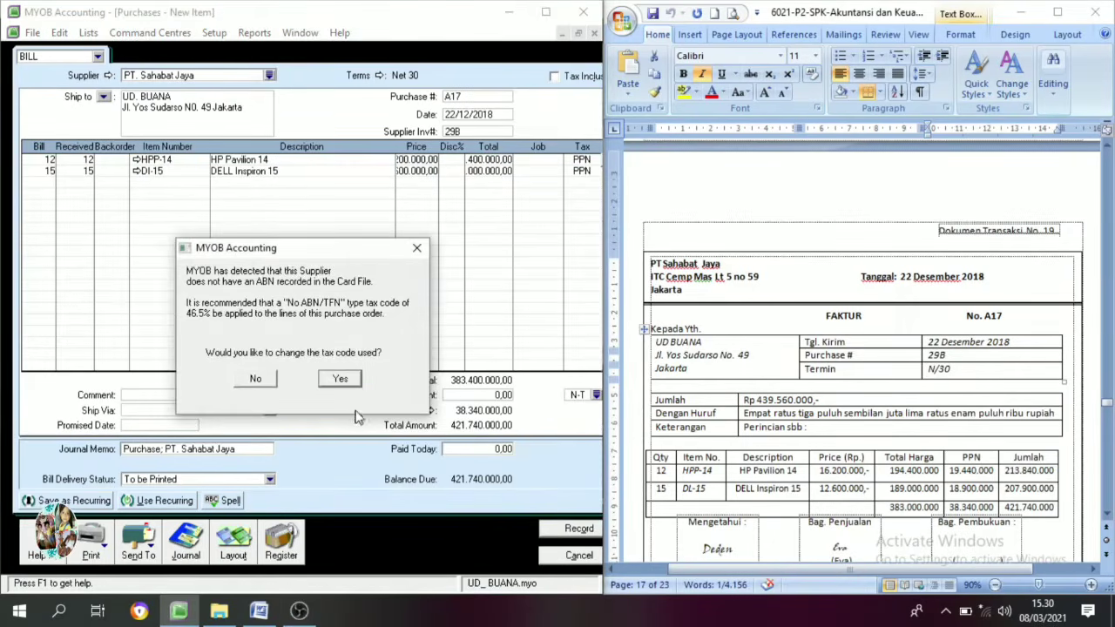
left_click(338, 381)
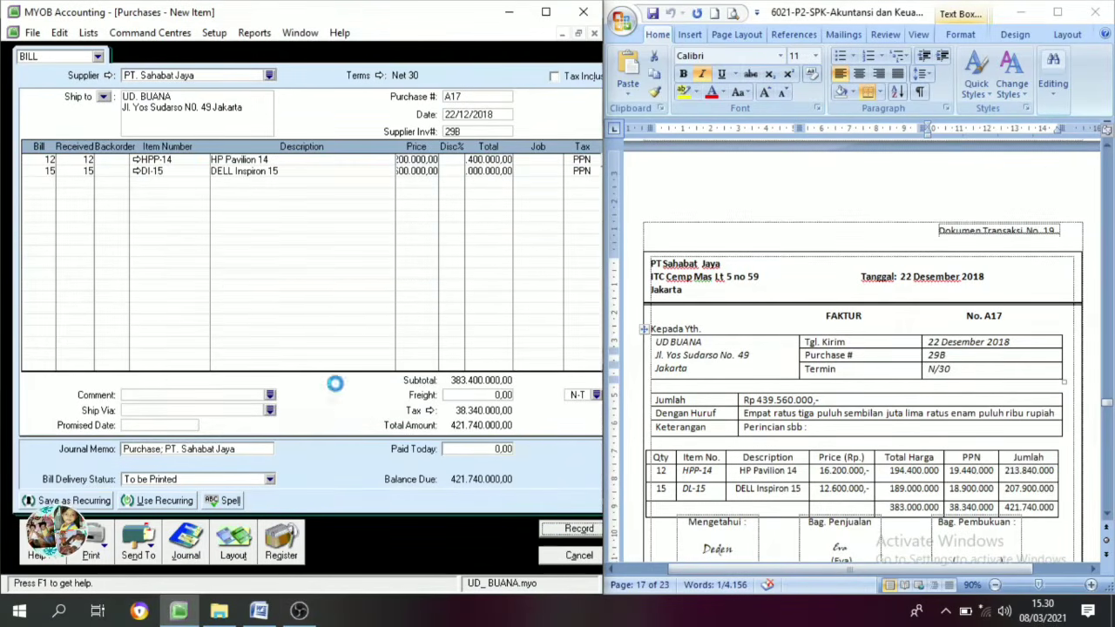
left_click(575, 531)
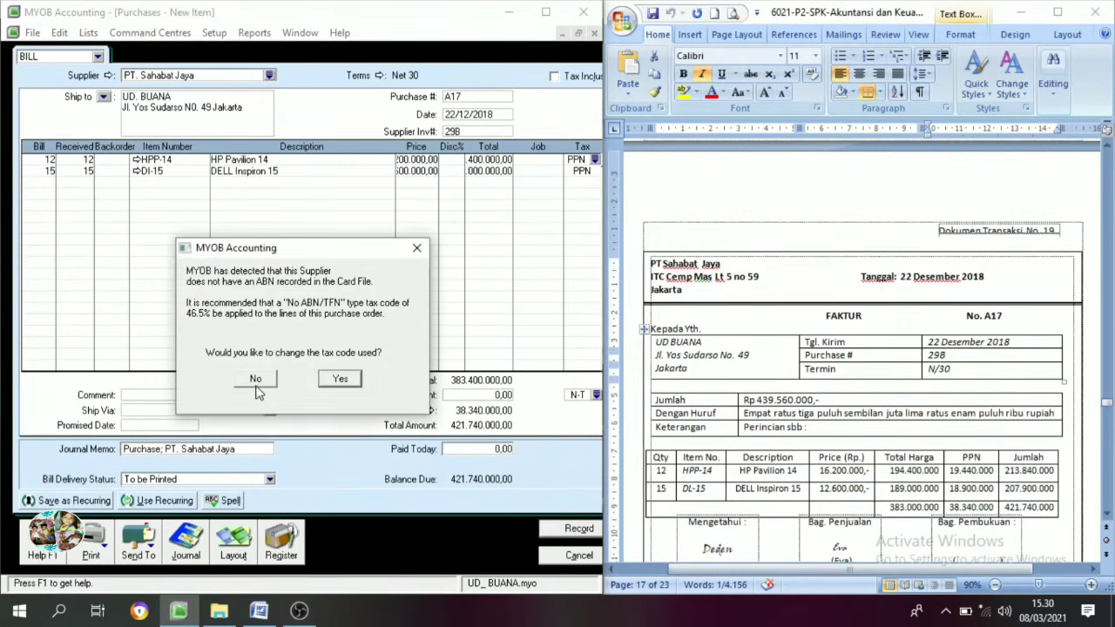
left_click(255, 383)
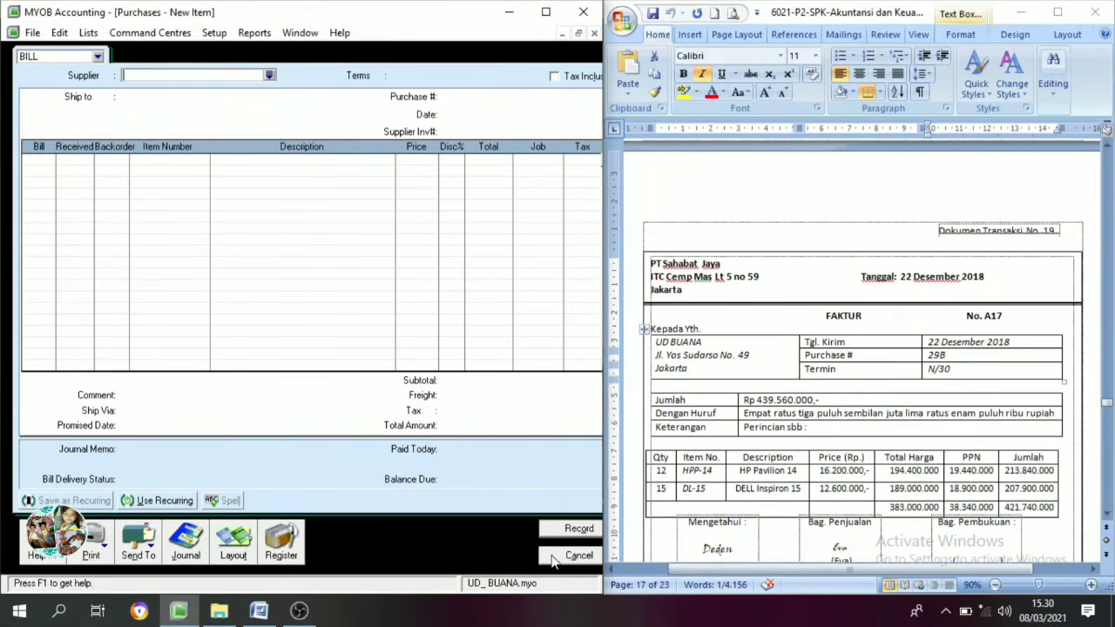
left_click(553, 560)
Start a Pay Bills entry for supplier Fa. Makmur, following transaction document No. 20.
scroll(868, 319, "down", 8)
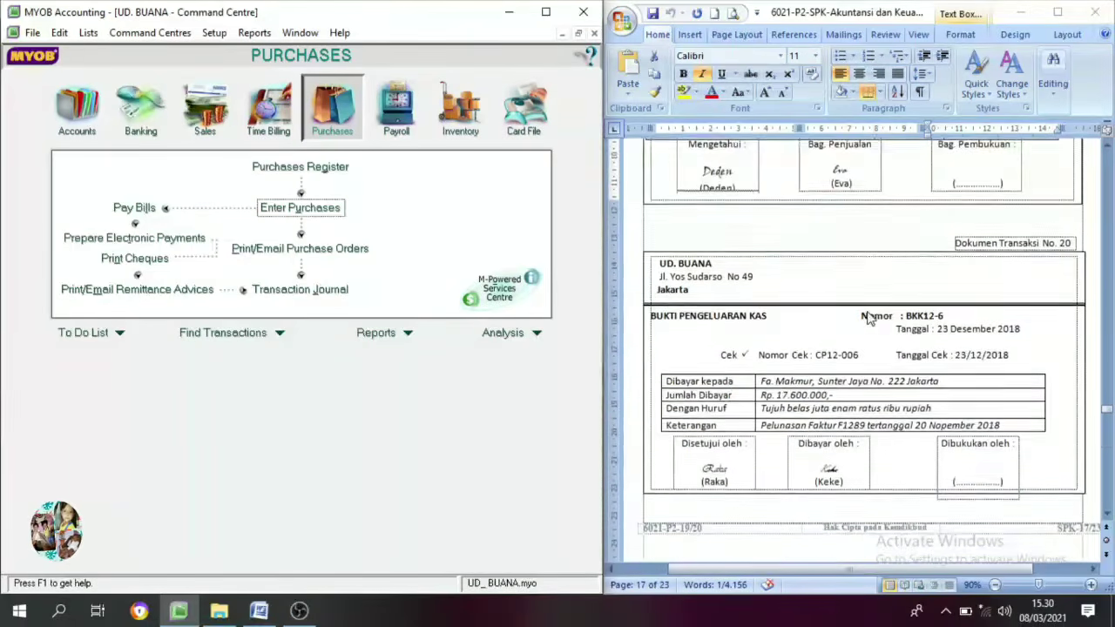
scroll(868, 319, "down", 2)
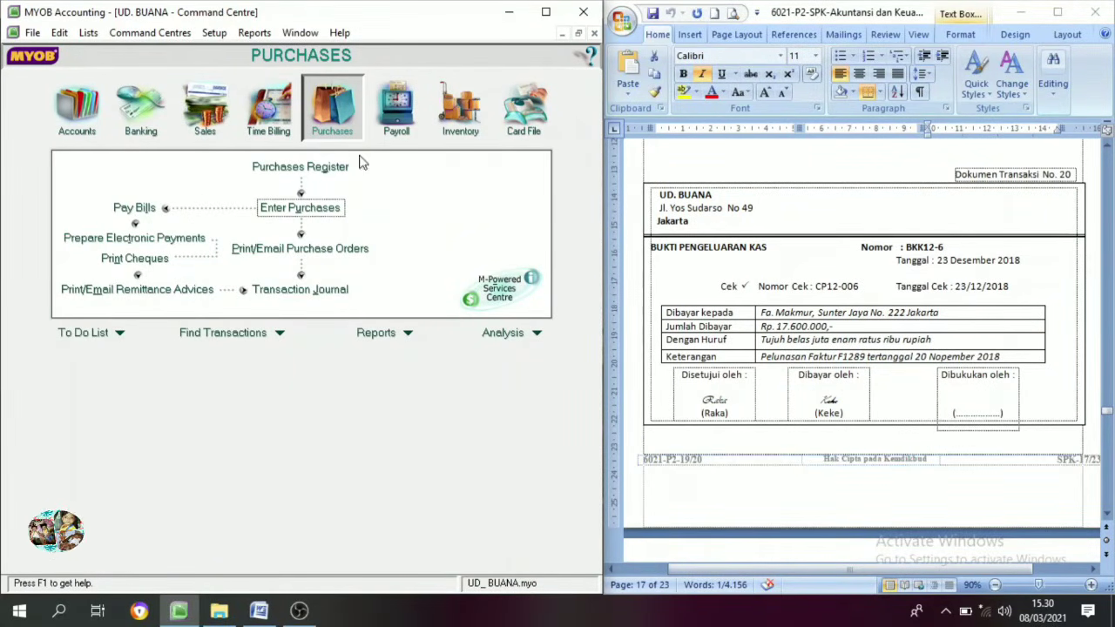
left_click(135, 208)
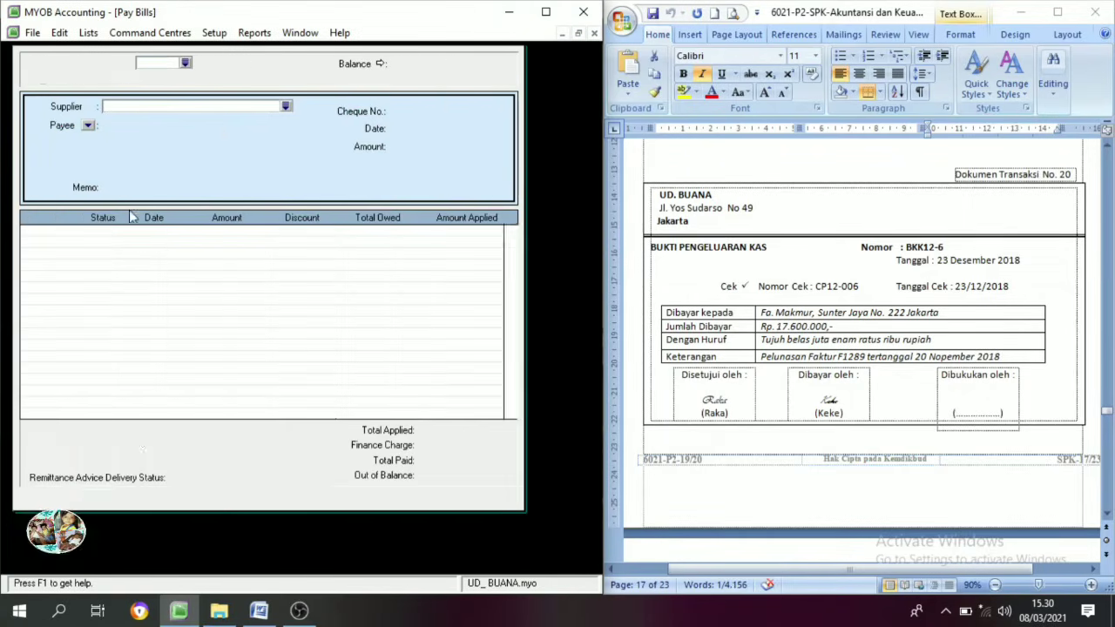
left_click(286, 107)
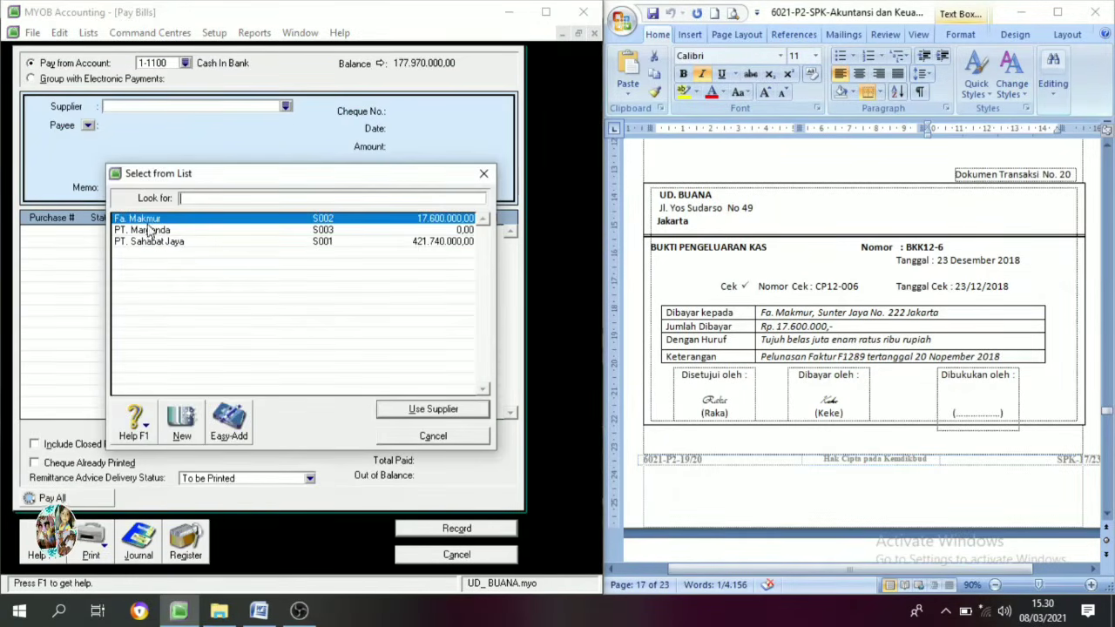
left_click(148, 223)
left_click(411, 410)
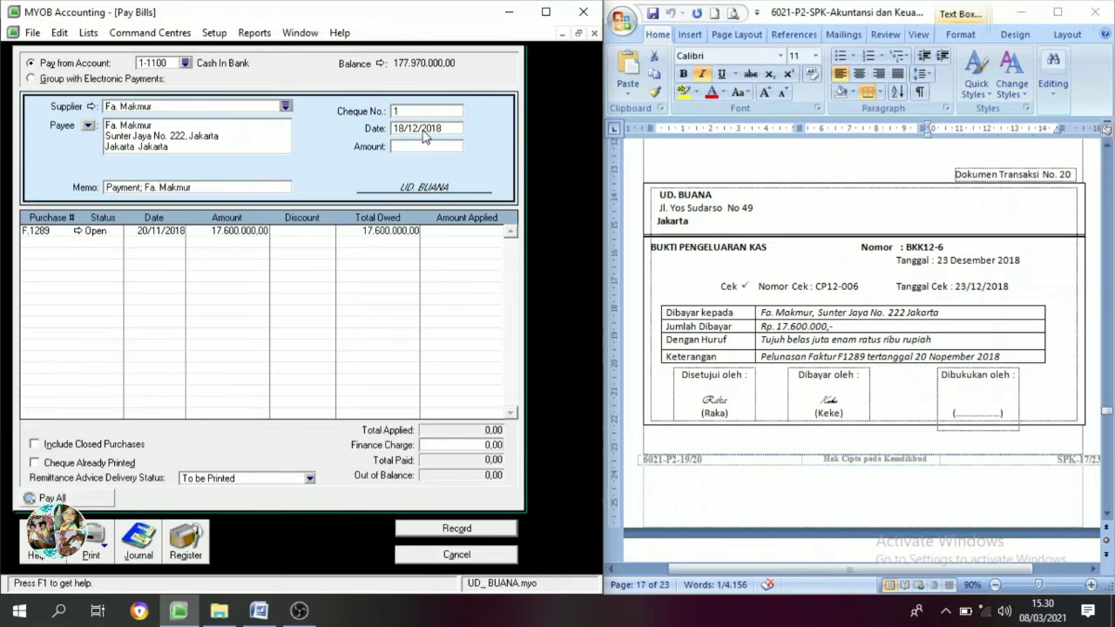
Set the date of the Fa. Makmur payment to 23/12/2018.
left_click(402, 128)
key("BackSpace")
key("BackSpace")
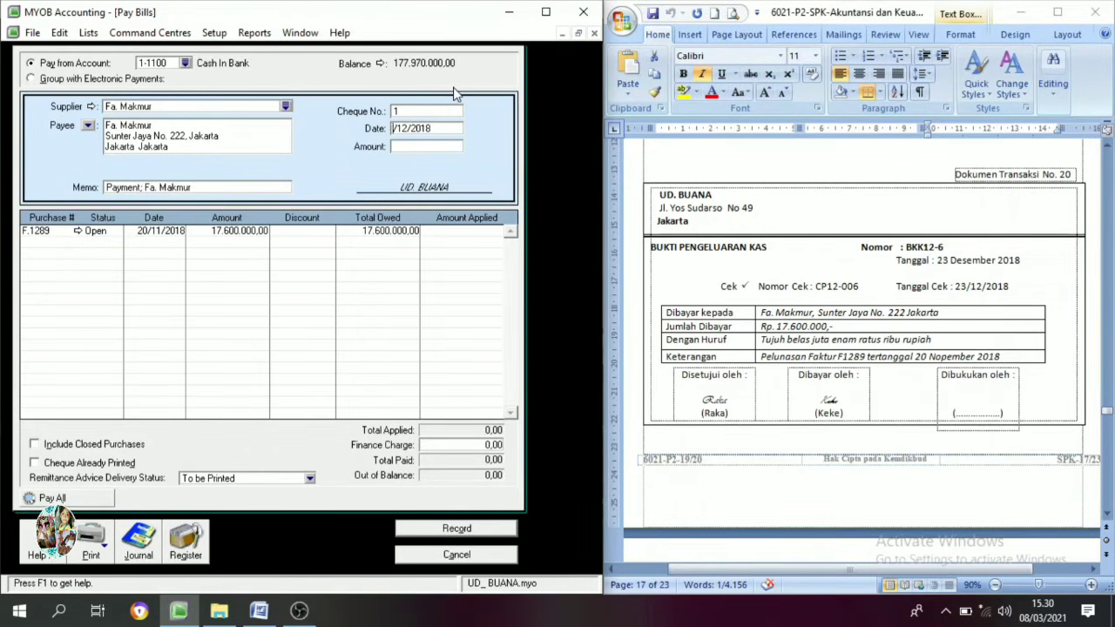
type("23")
Set the cheque number of the Fa. Makmur payment to BKK12-6, copied from transaction document No. 20.
left_click(416, 108)
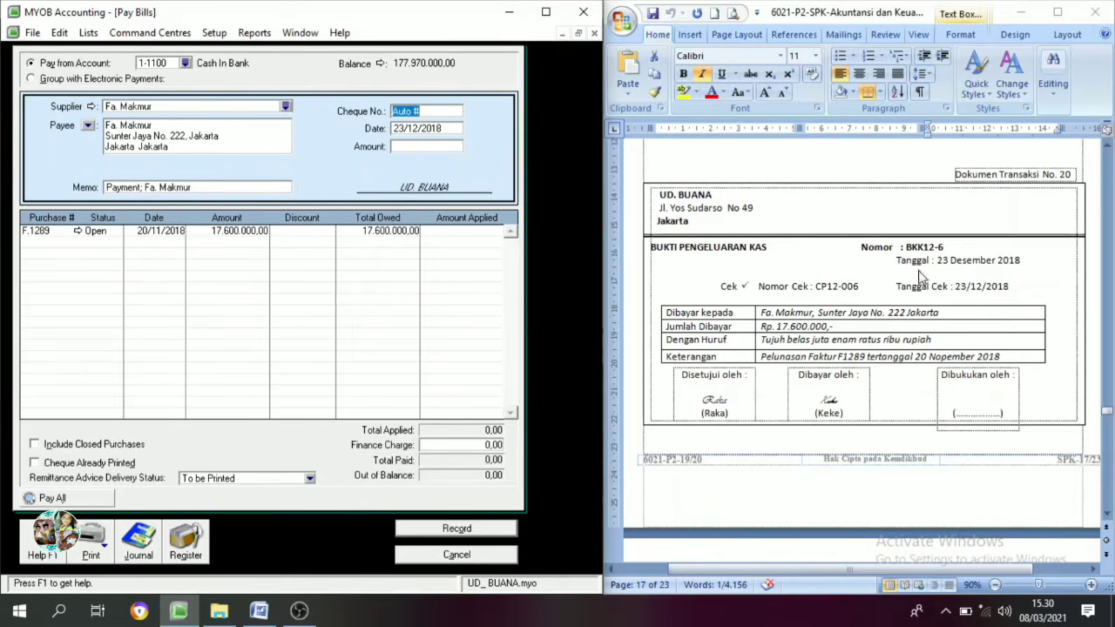
left_click(940, 248)
left_click_drag(944, 248, 916, 251)
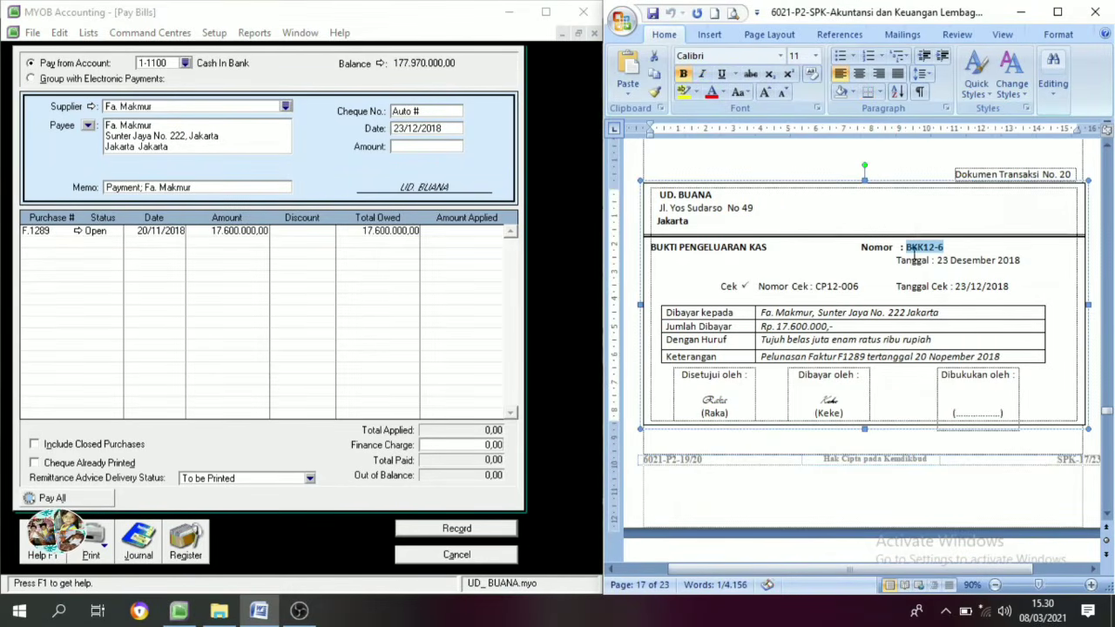
key("ctrl+c")
left_click(376, 118)
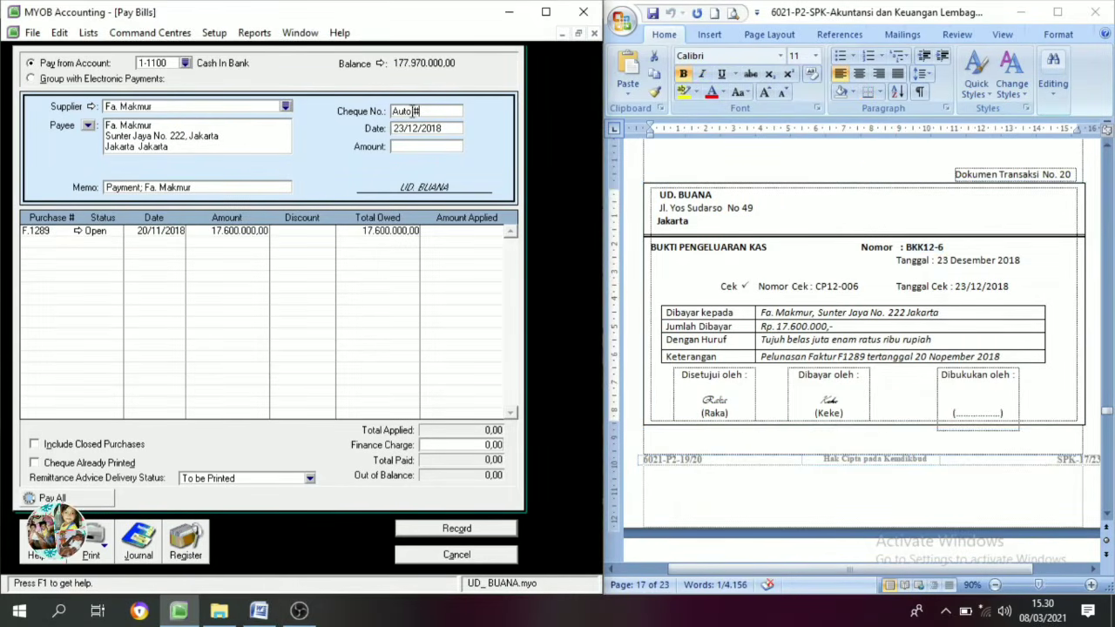
key("ctrl+v")
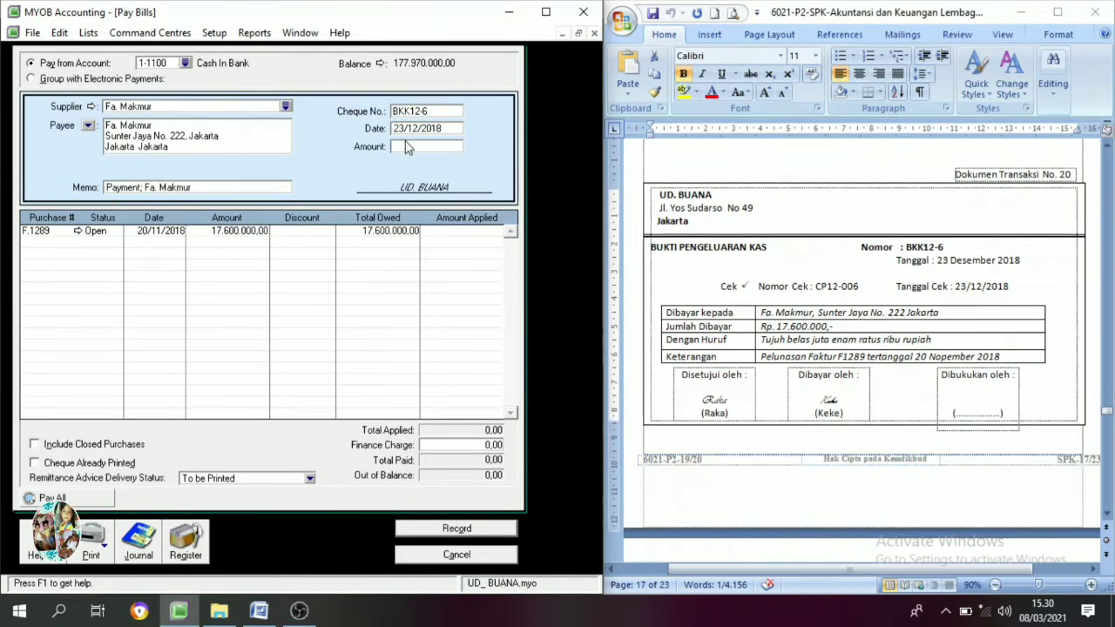
Apply a payment of 17.600.000 to purchase F.1289, then record it and close the bill payment window.
left_click(407, 147)
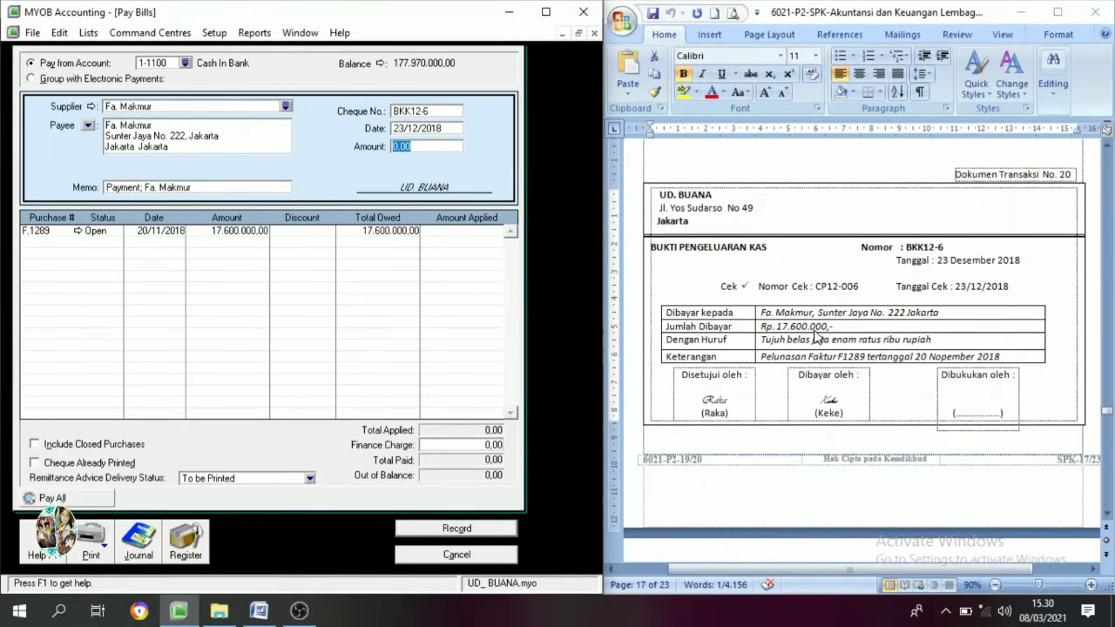
type("176000")
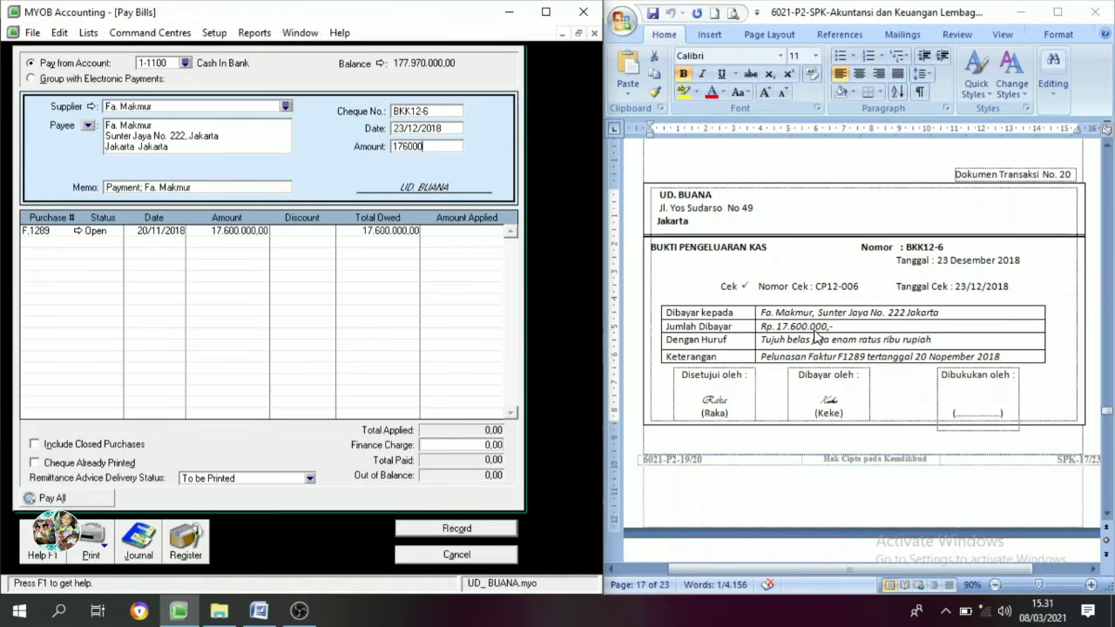
type("7.600.000")
key("Tab")
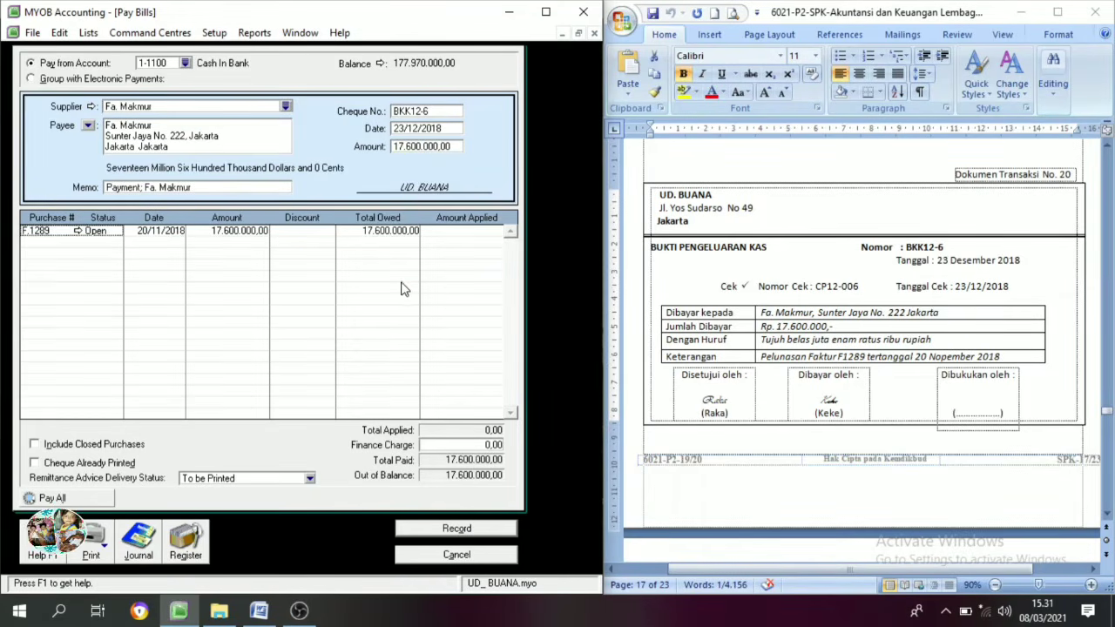
left_click(467, 236)
key("Tab")
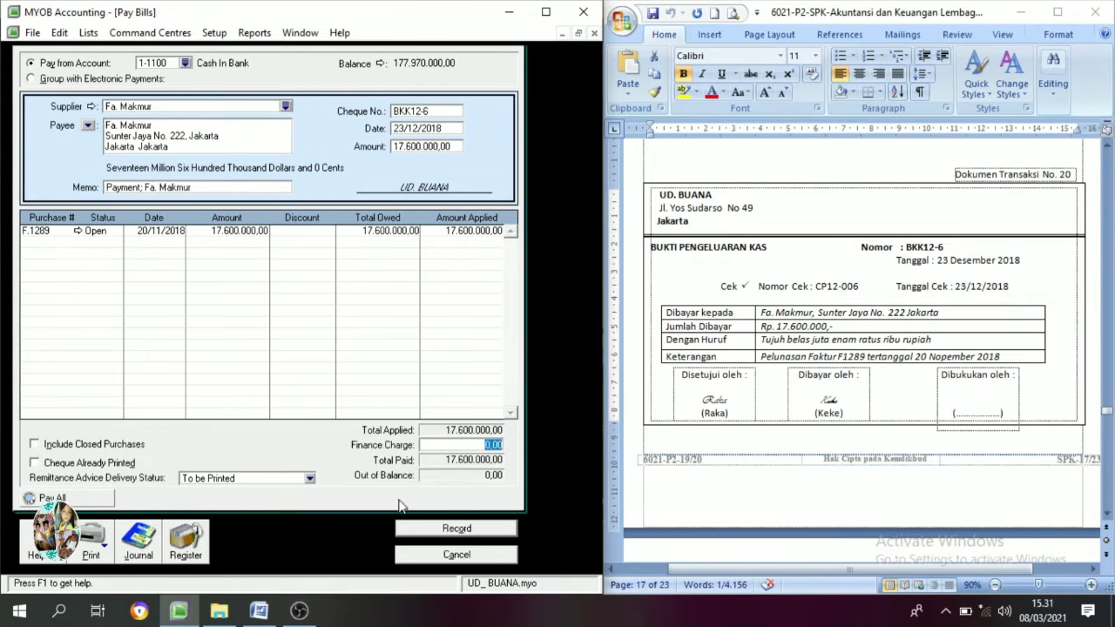
left_click(464, 530)
left_click(476, 557)
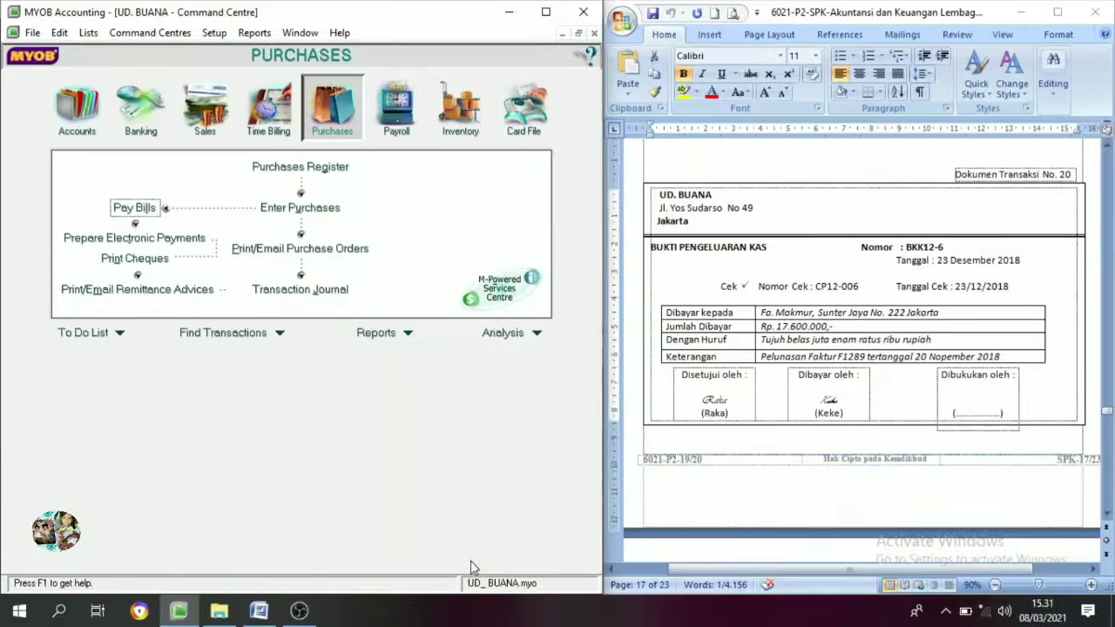
Start a Receive Payments entry for customer Maju Elex, following transaction document No. 21.
scroll(876, 315, "down", 6)
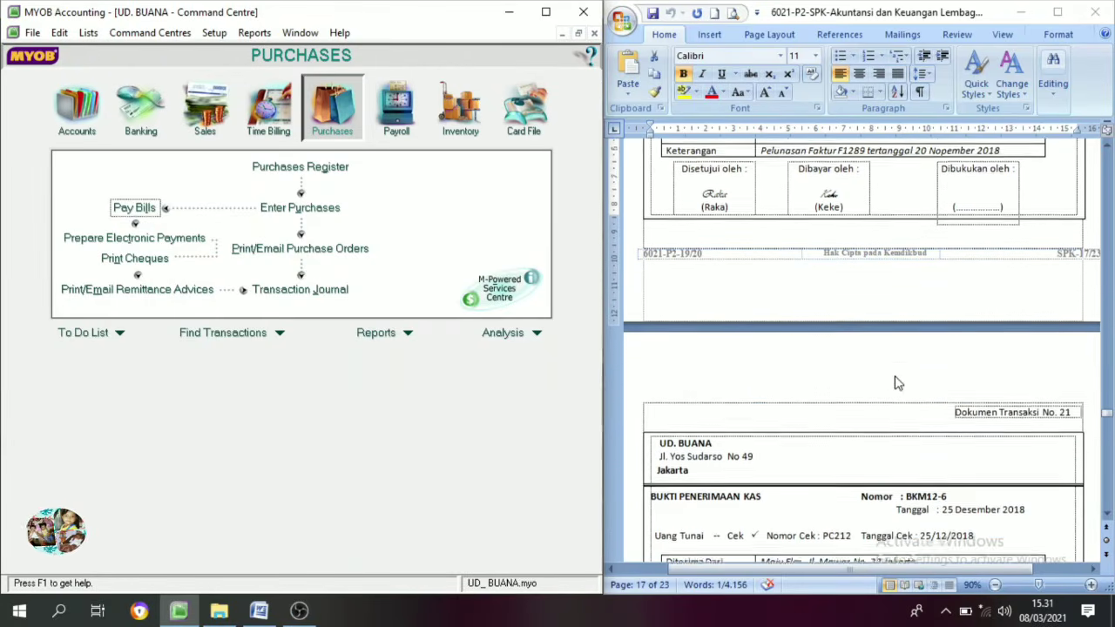
scroll(893, 403, "down", 3)
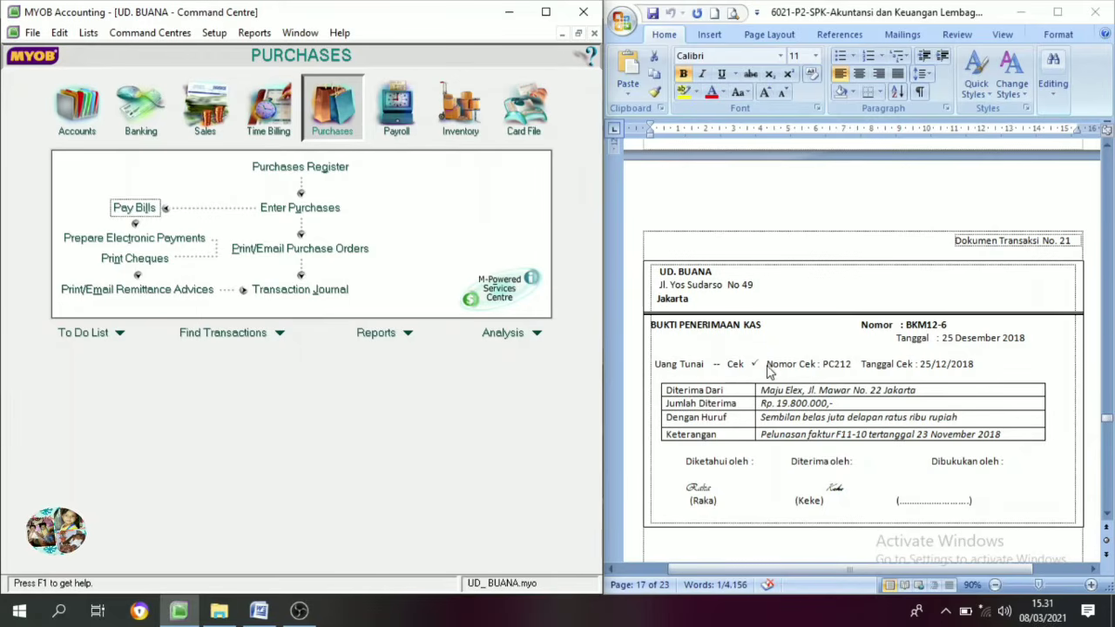
left_click(217, 134)
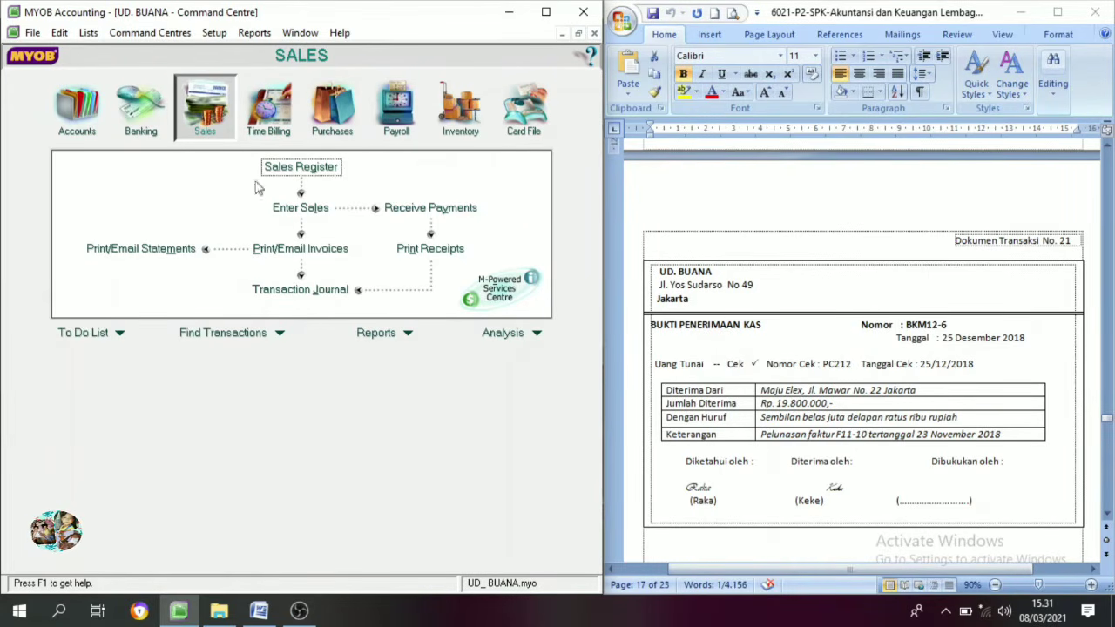
left_click(427, 213)
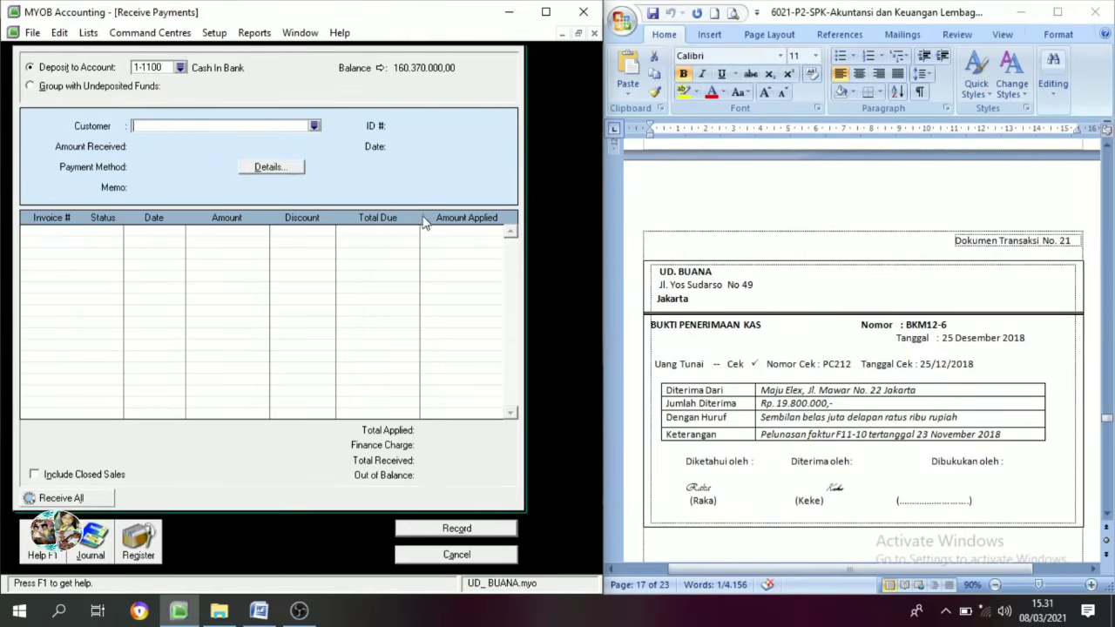
left_click(313, 126)
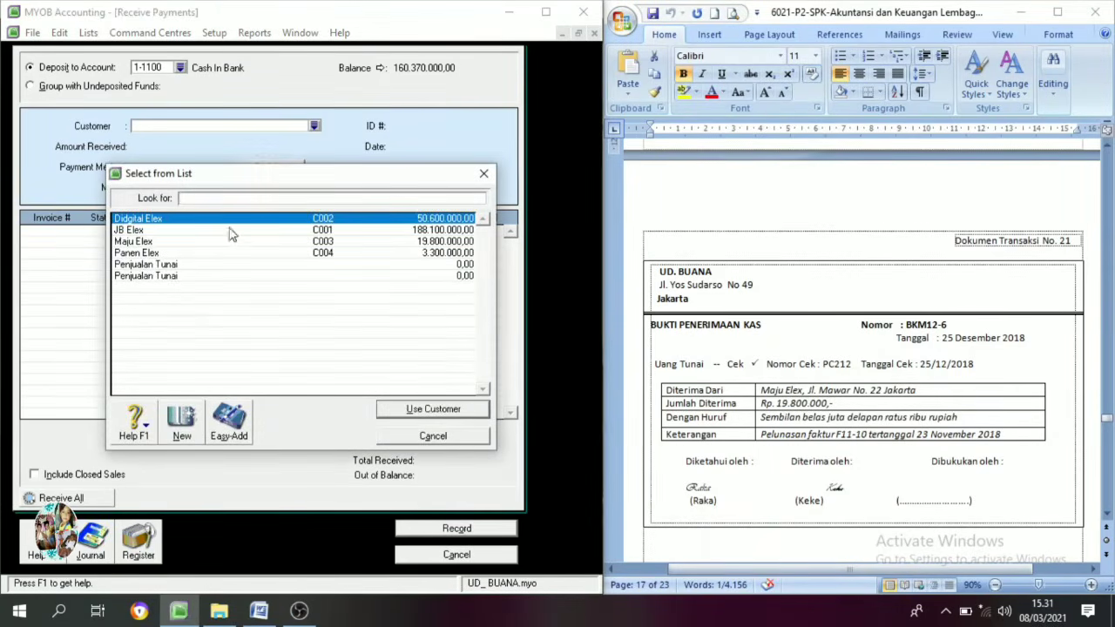
left_click(134, 242)
left_click(421, 407)
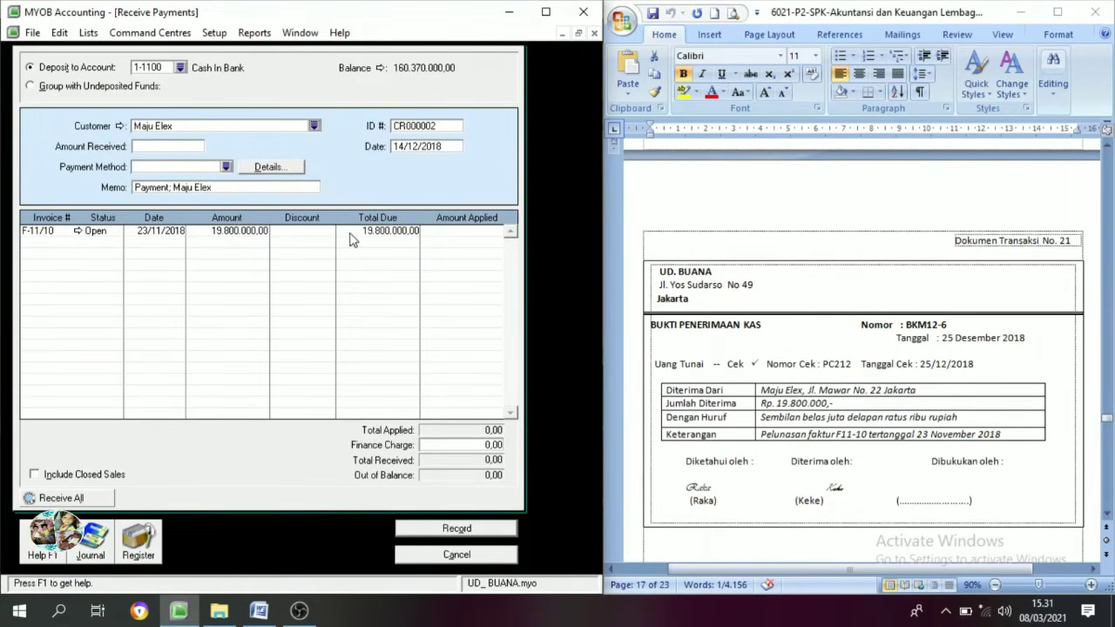
Set the date of the Maju Elex receipt to 25/12/2018.
left_click(404, 146)
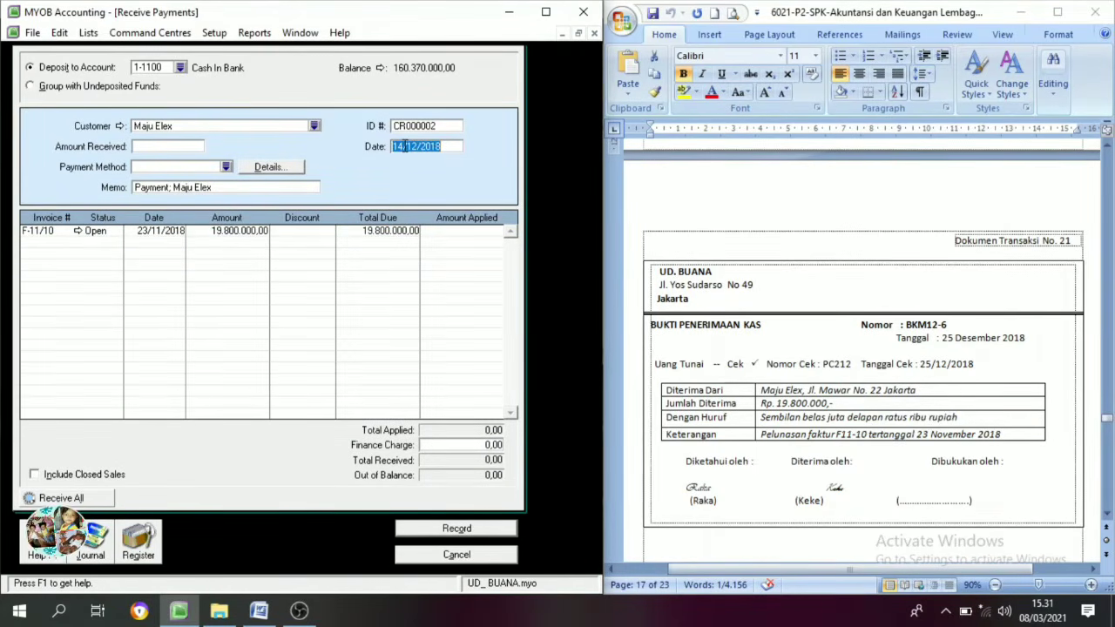
left_click(404, 146)
key("BackSpace")
key("BackSpace")
type("25")
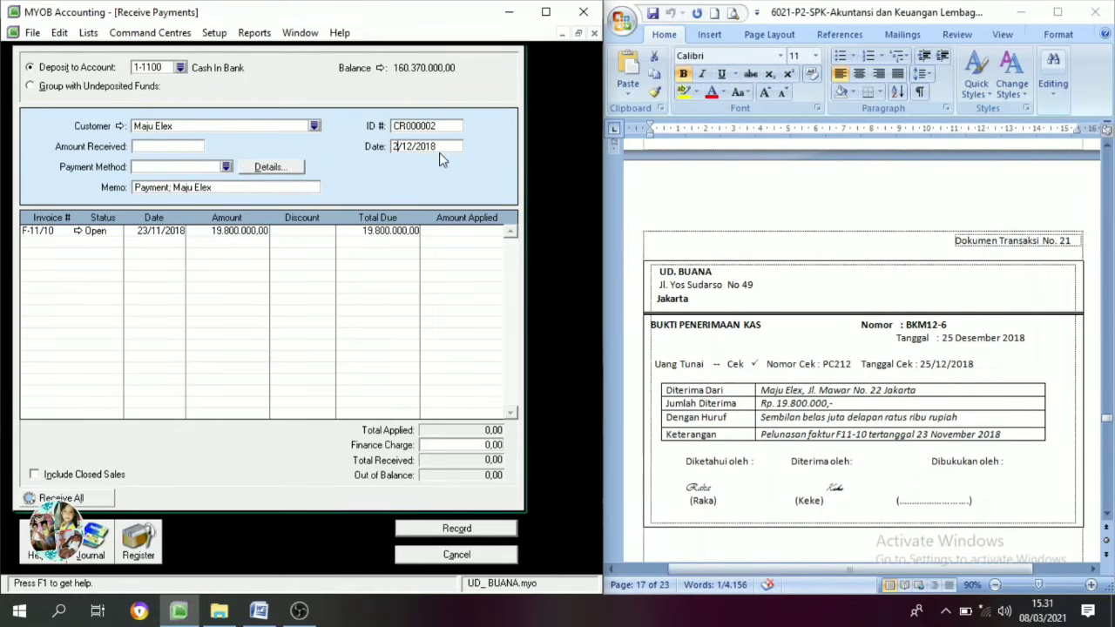
Set the ID number of the Maju Elex receipt to BKM12-6, copied from the transaction document.
left_click(411, 127)
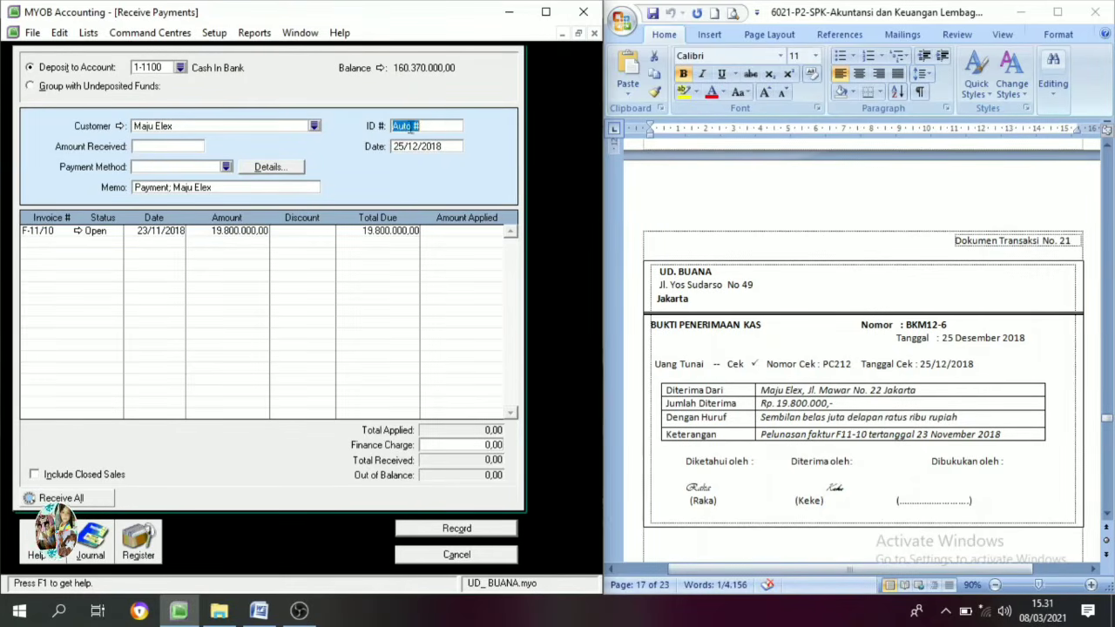
left_click_drag(955, 326, 919, 322)
key("ctrl+c")
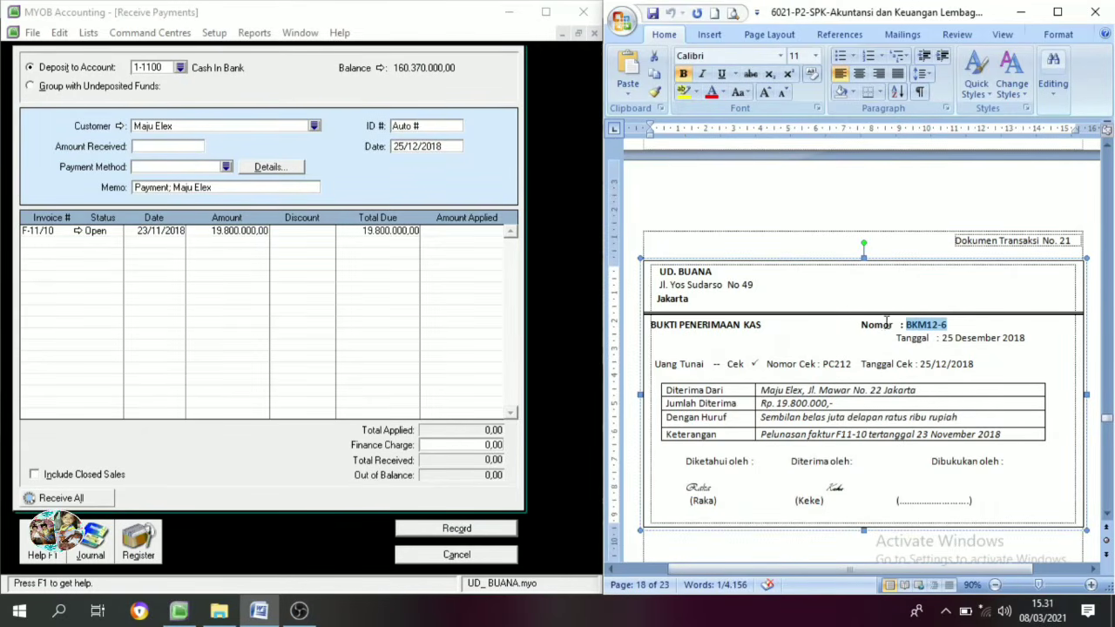
left_click(427, 126)
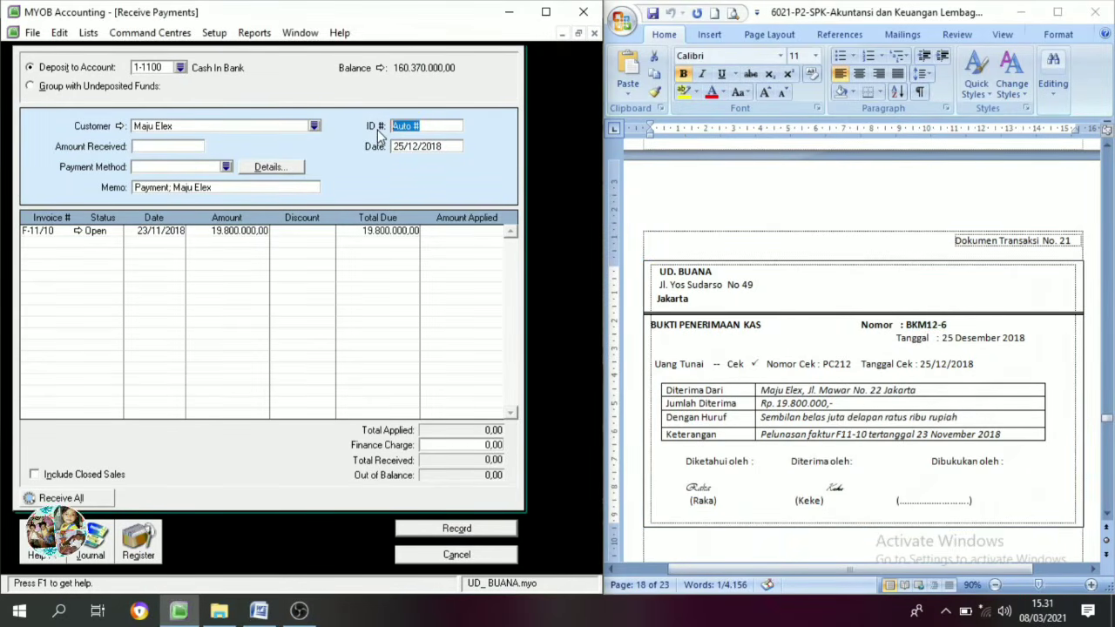
key("ctrl+v")
Apply a received amount of 19.800.000 to invoice F-11/10, record the receipt and close its window.
left_click(149, 146)
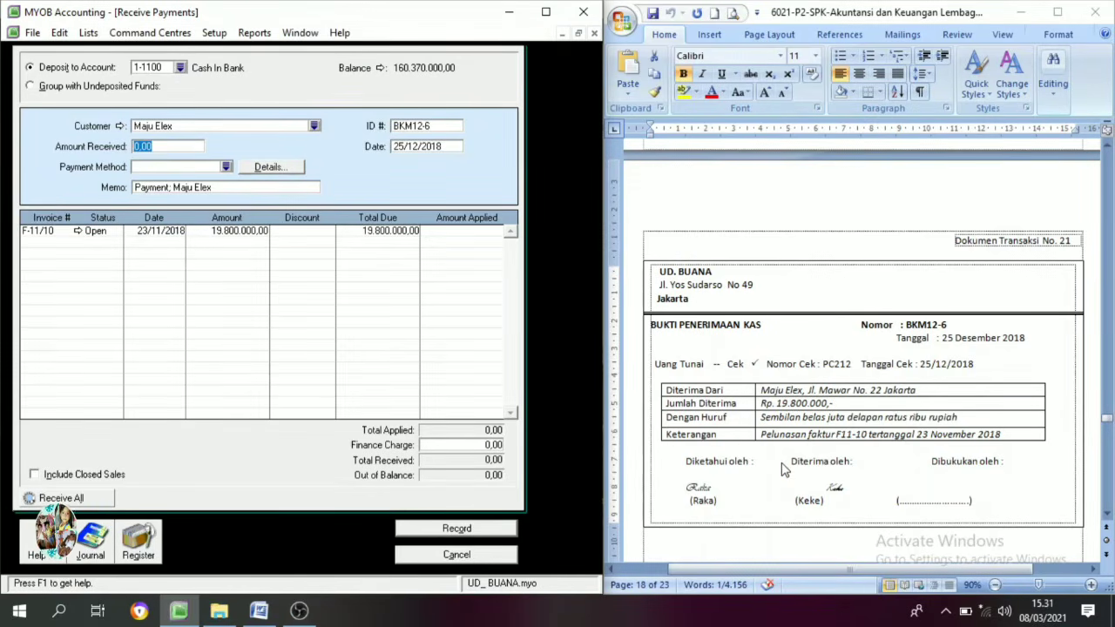
type("19.800.0")
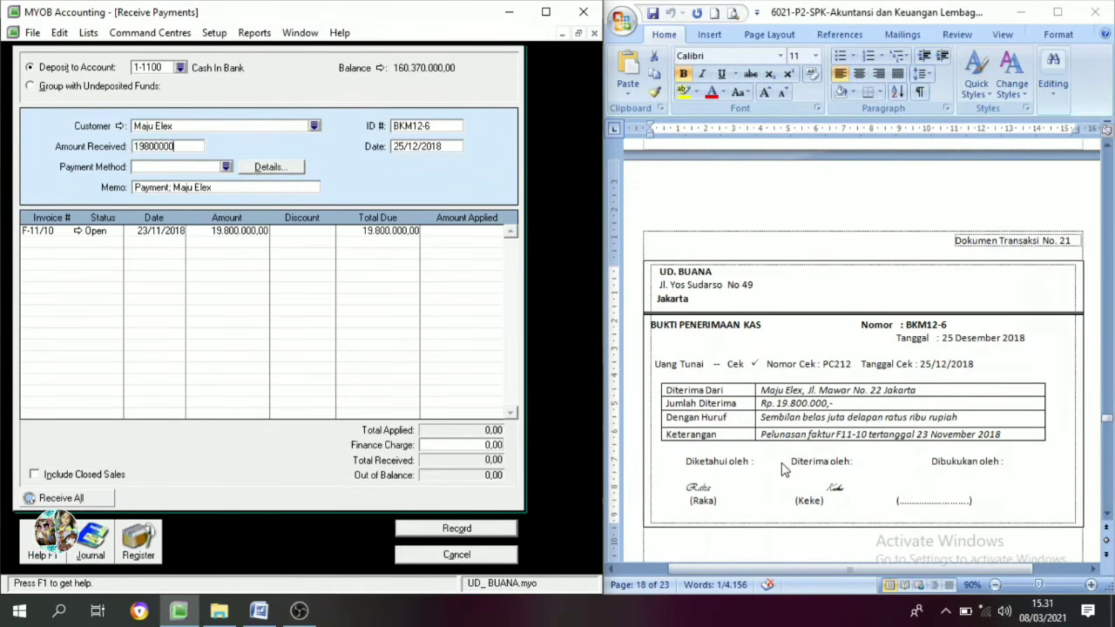
type("00")
key("Tab")
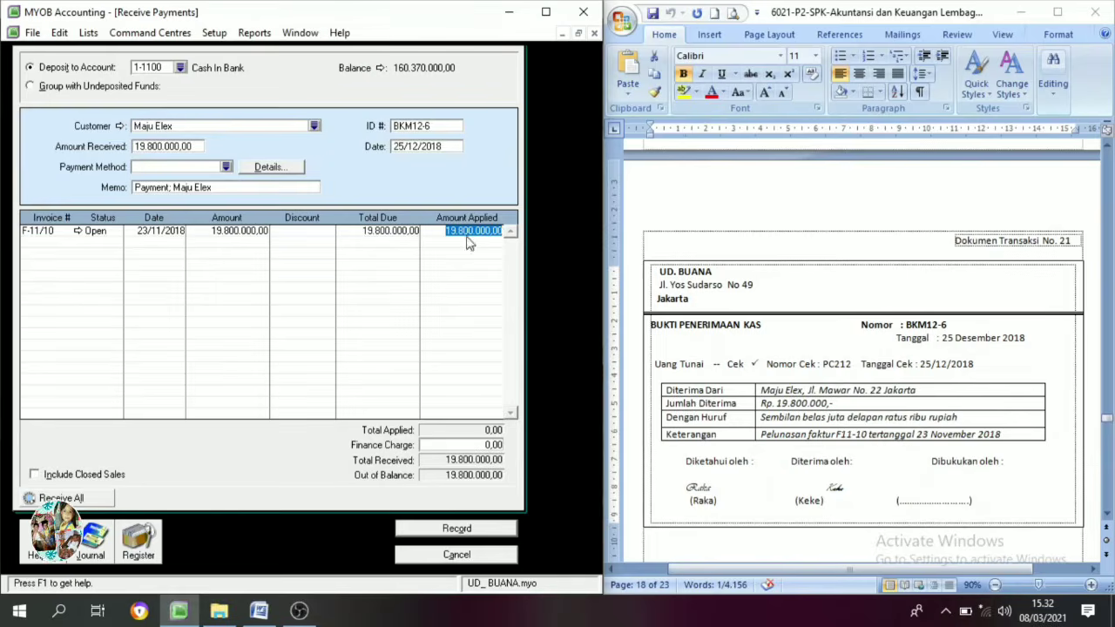
key("Tab")
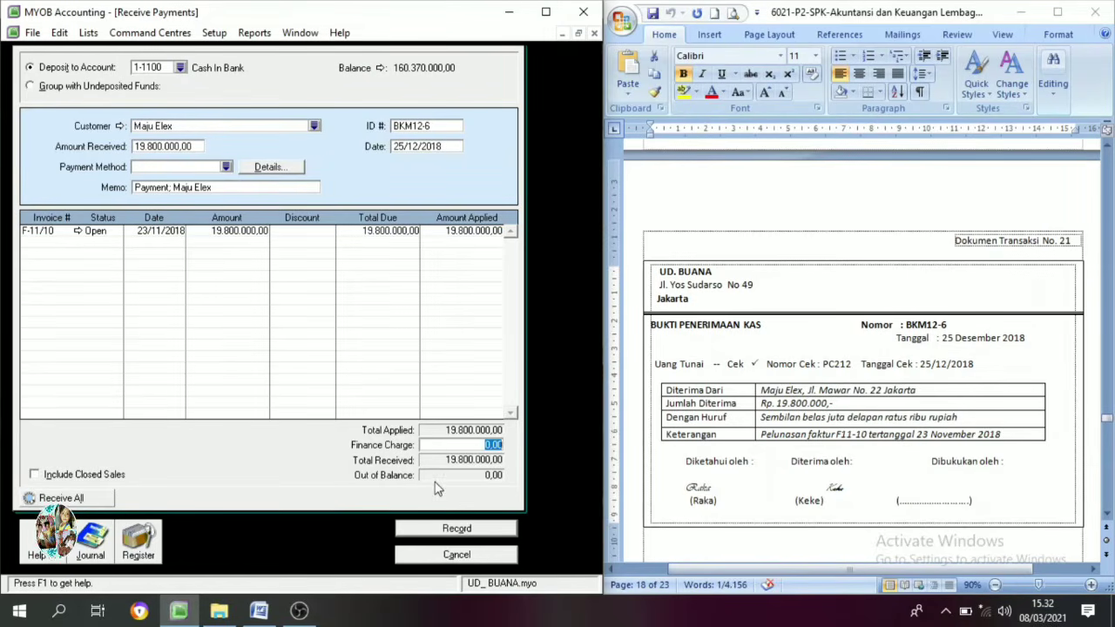
left_click(476, 531)
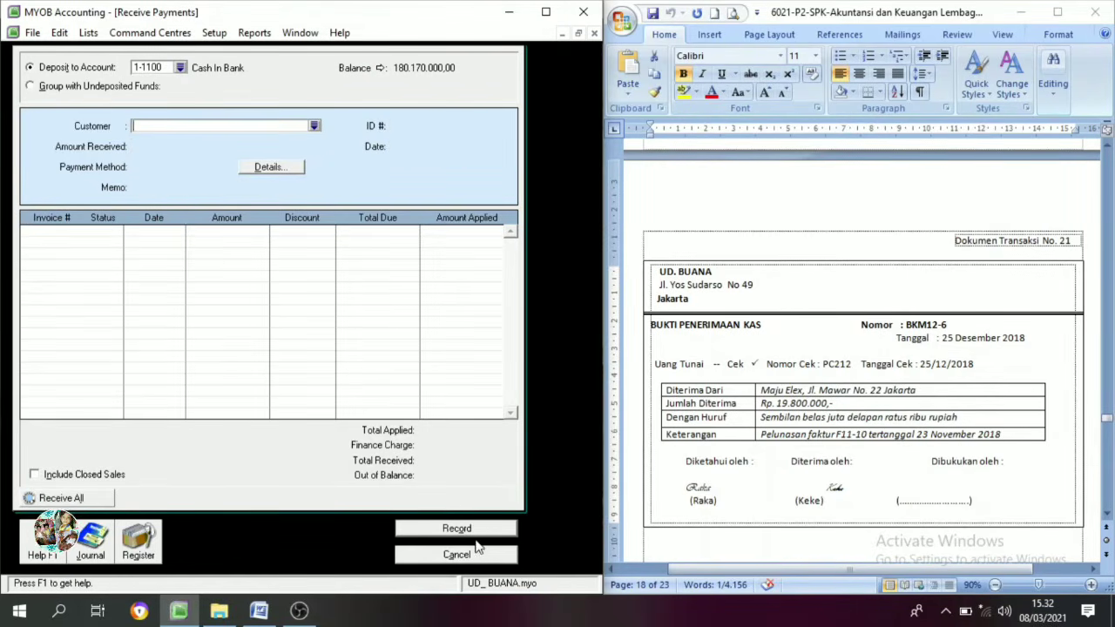
left_click(456, 555)
Start a Spend Money entry paid from account 1-1200 Petty Cash, following transaction document No. 22.
scroll(1015, 316, "down", 6)
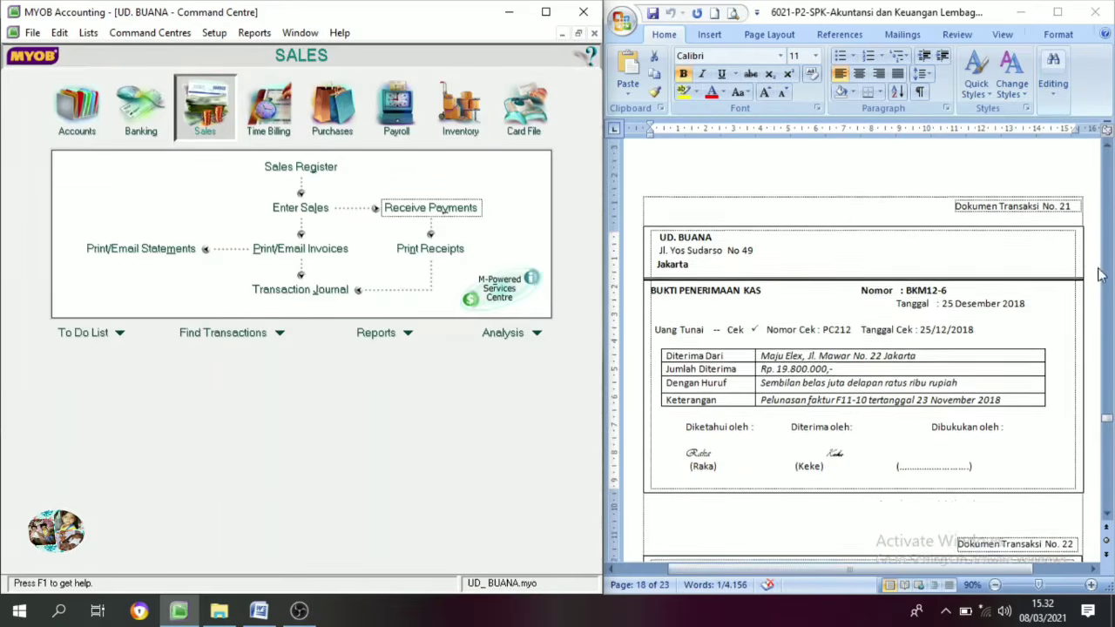
scroll(1015, 316, "down", 2)
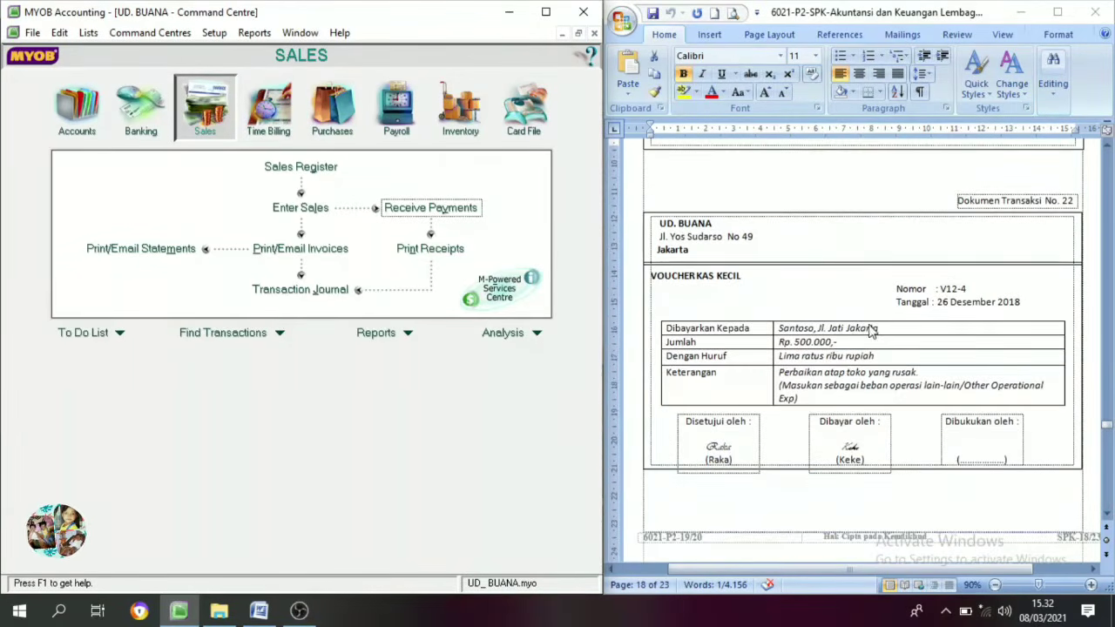
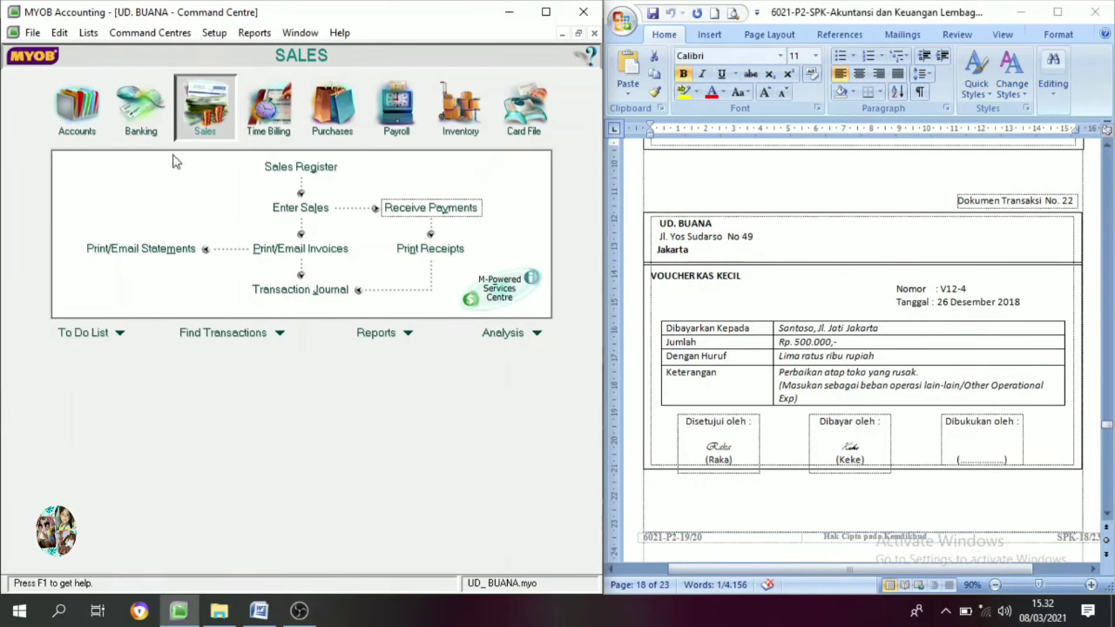
left_click(148, 125)
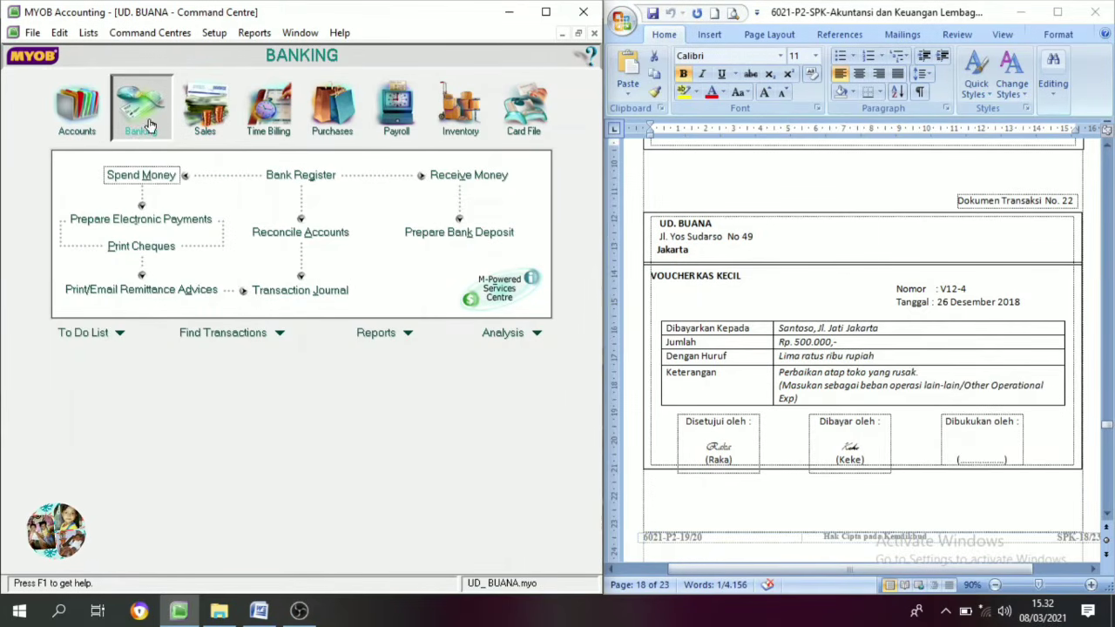
left_click(152, 174)
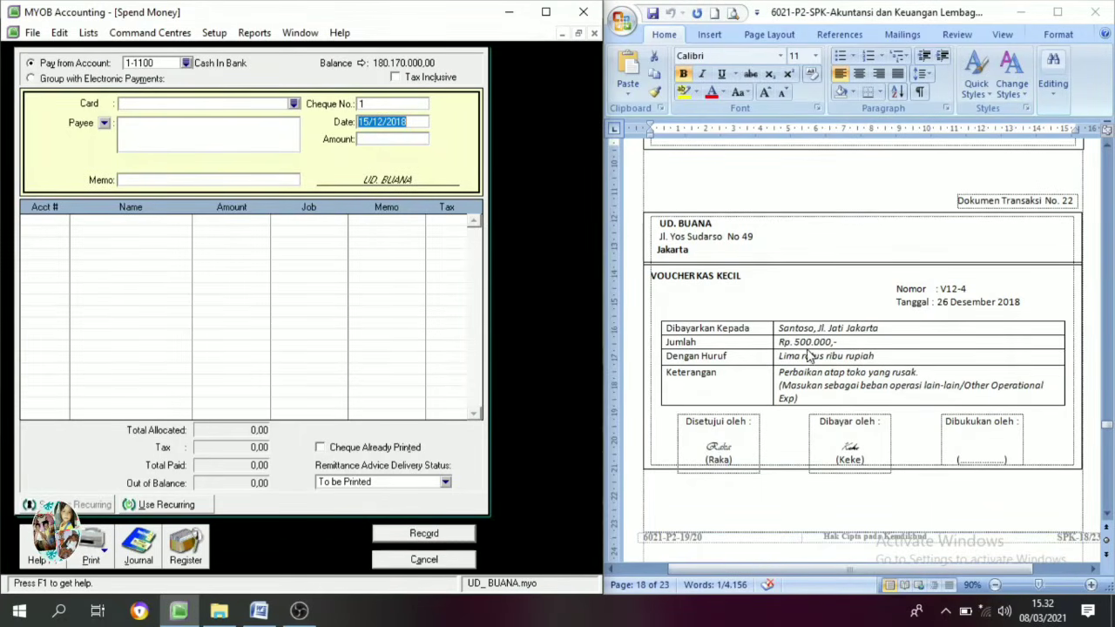
left_click(186, 62)
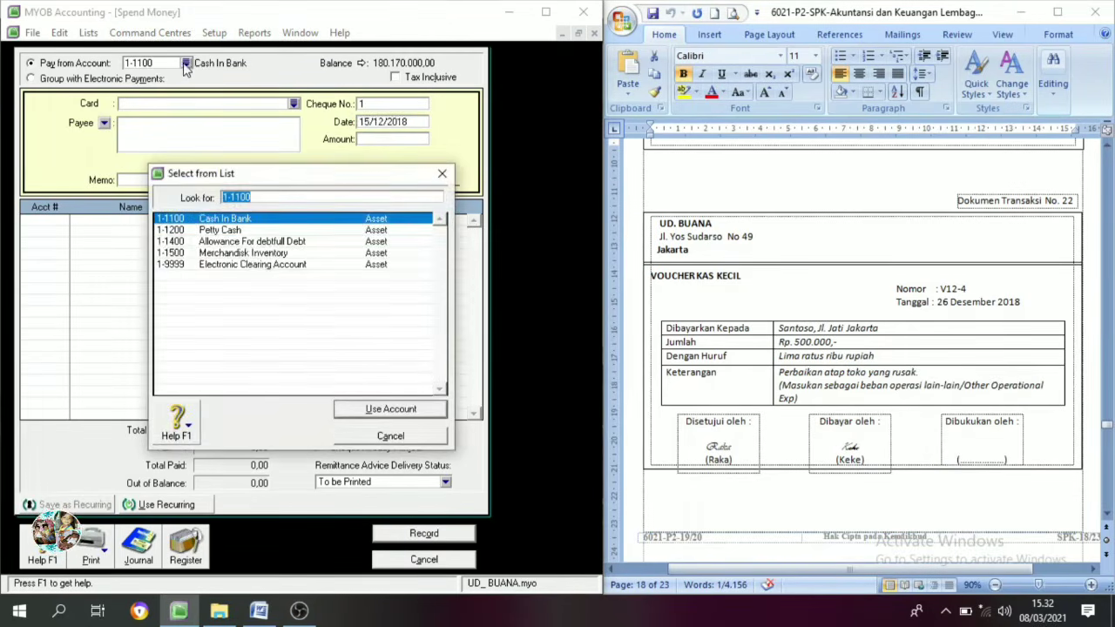
left_click(214, 230)
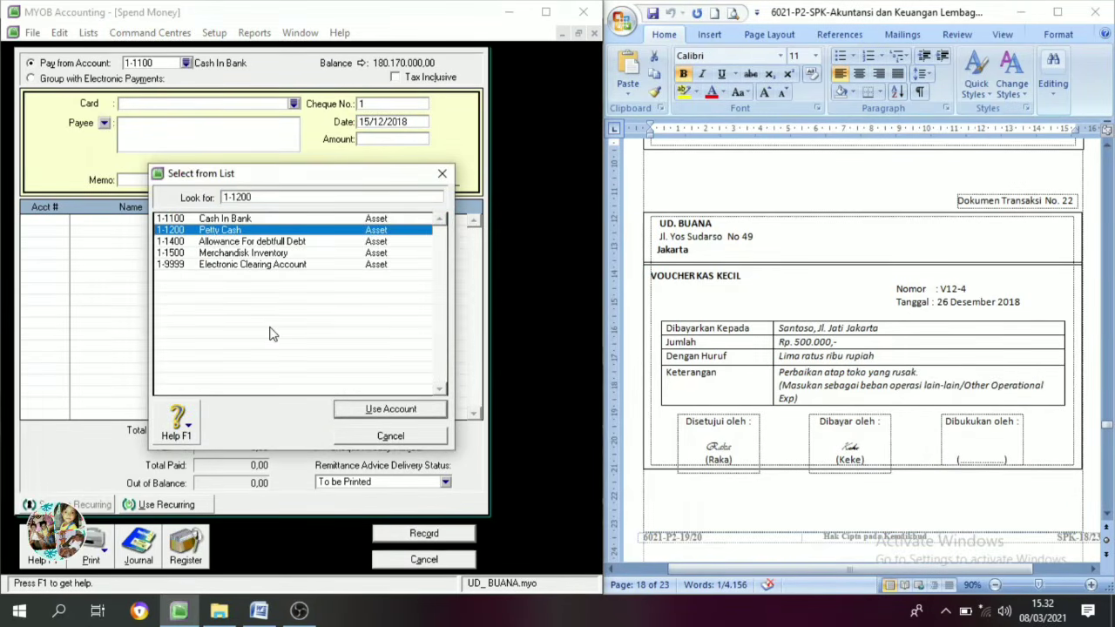
left_click(367, 414)
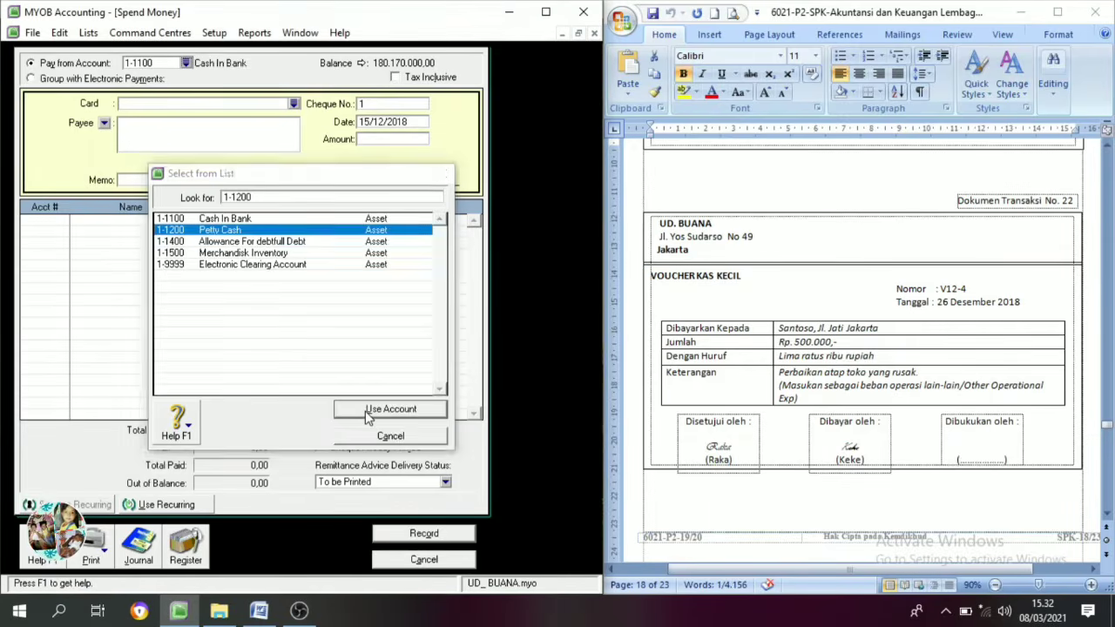
Set the date of the petty cash payment to 26/12/2018.
left_click(375, 122)
left_click(375, 123)
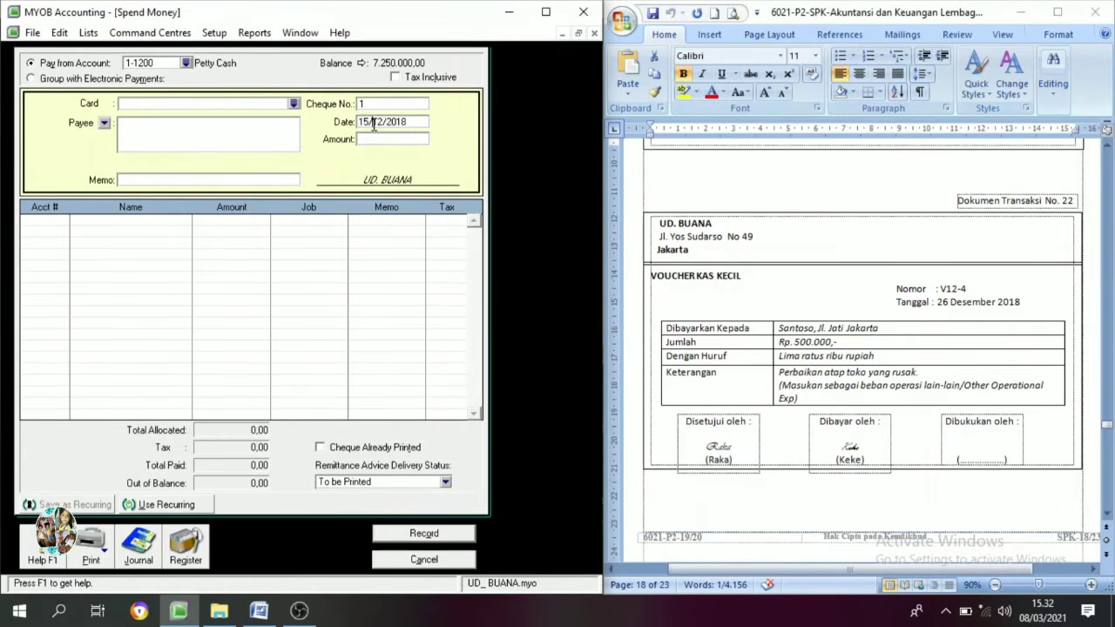
key("BackSpace")
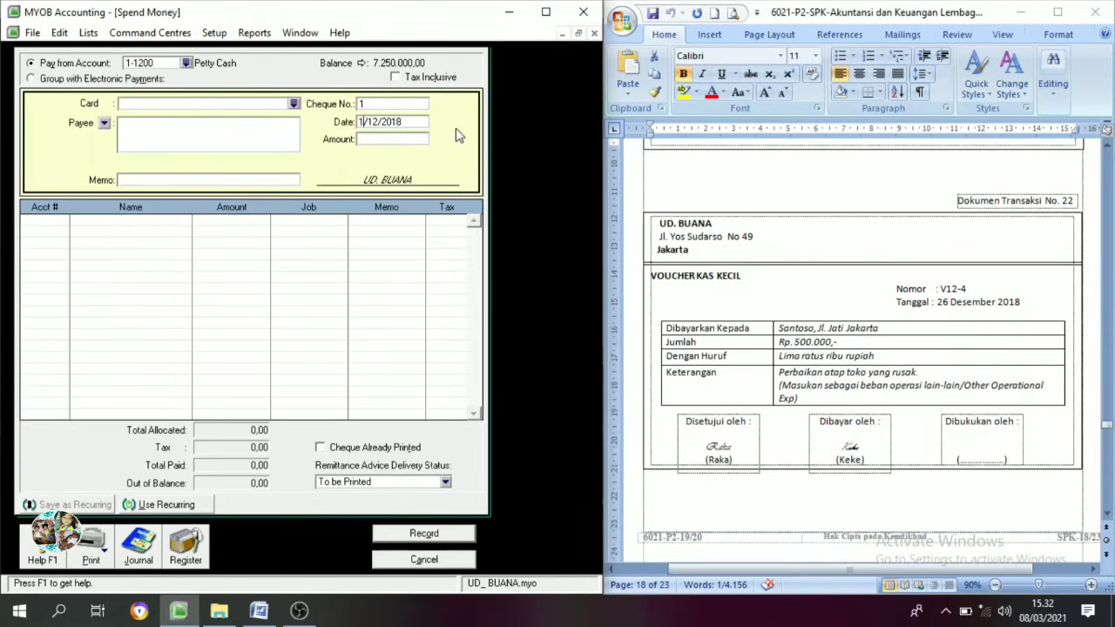
type("6")
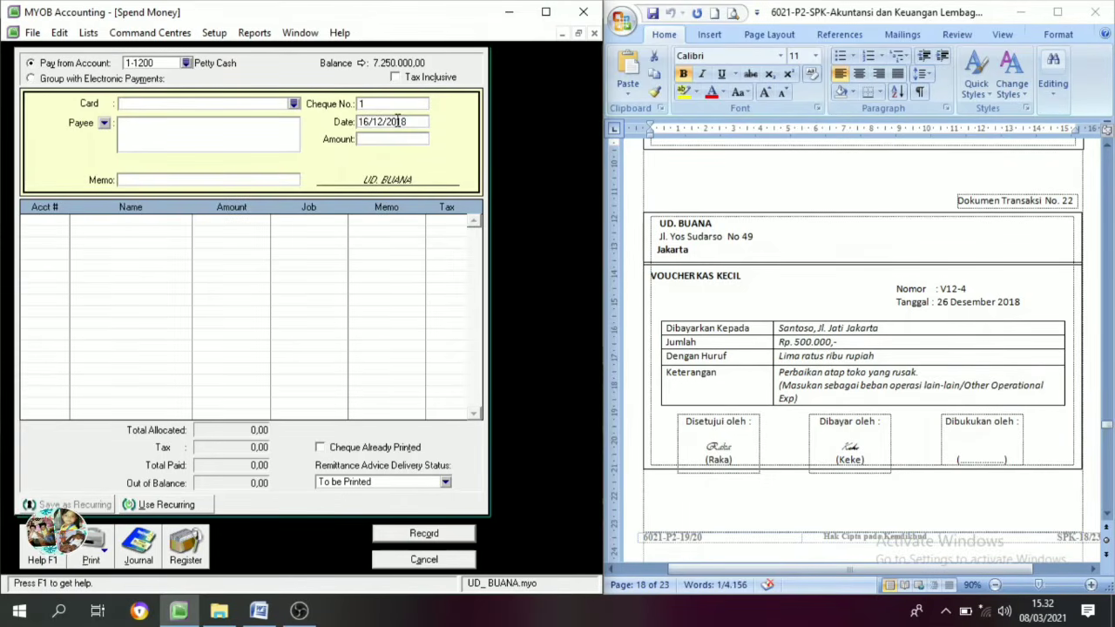
key("BackSpace")
key("BackSpace")
type("26")
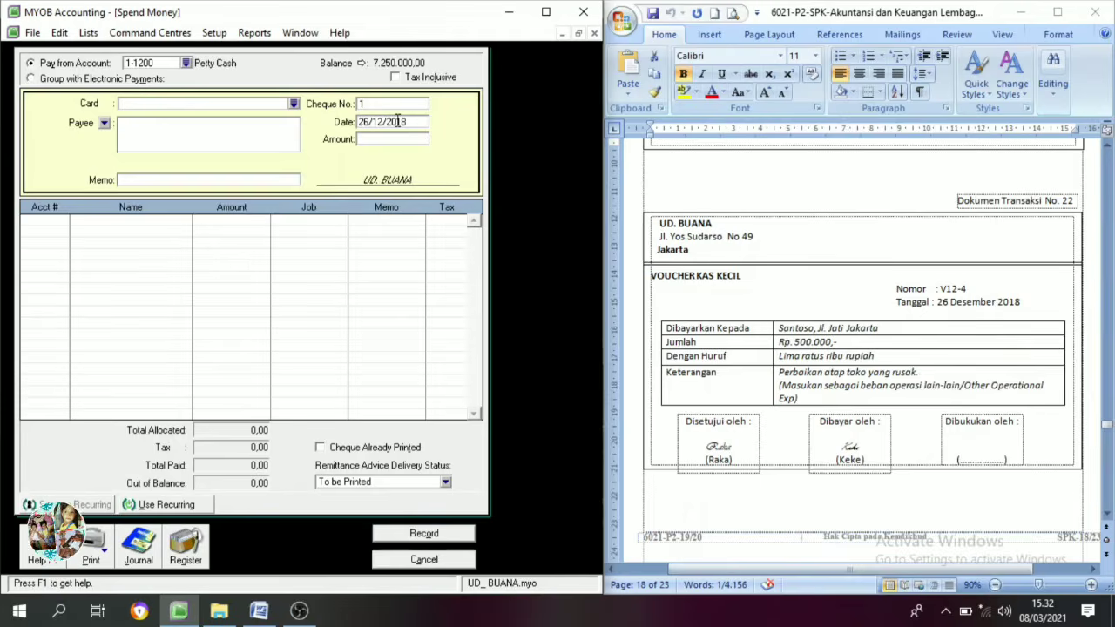
Set the cheque number of the petty cash payment to V12-4, copied from the voucher in transaction document No. 22.
left_click(396, 102)
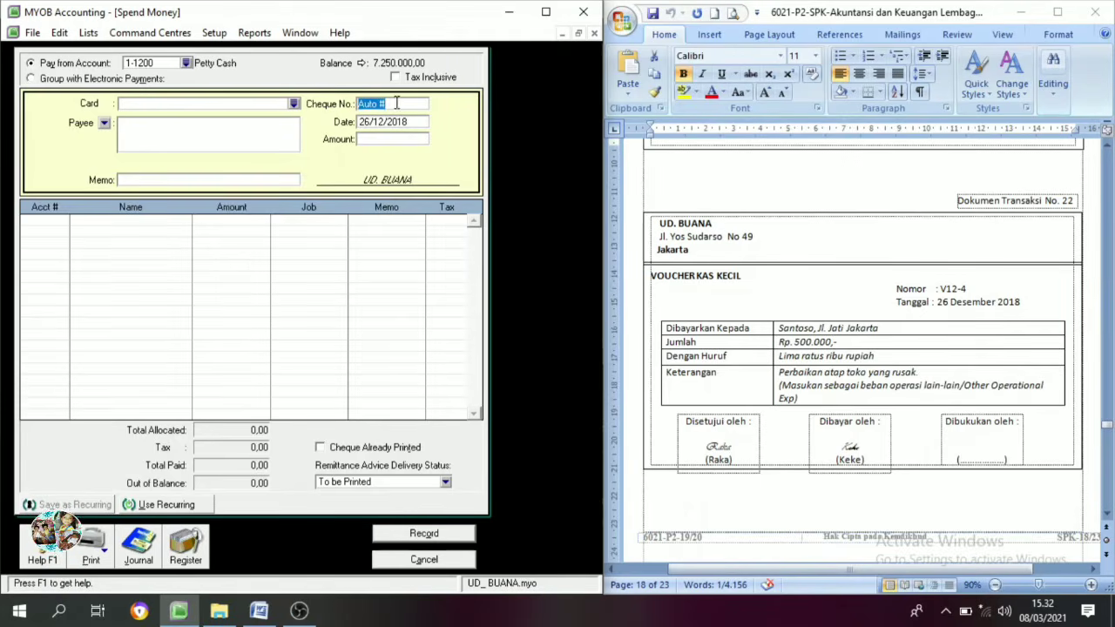
left_click(953, 288)
double_click(952, 288)
key("ctrl+c")
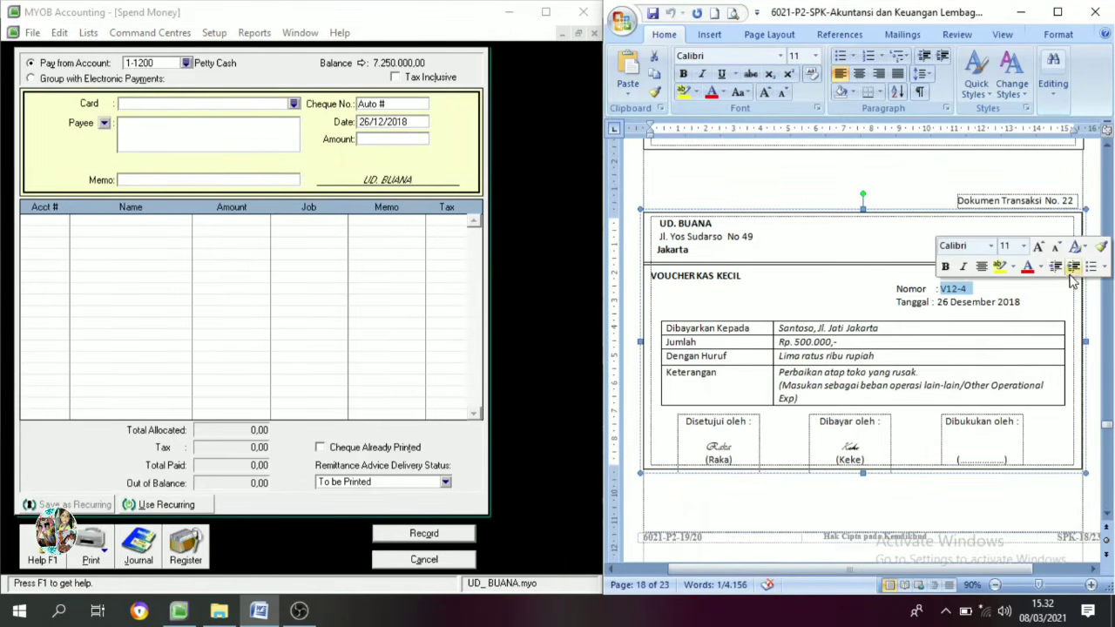
left_click(405, 104)
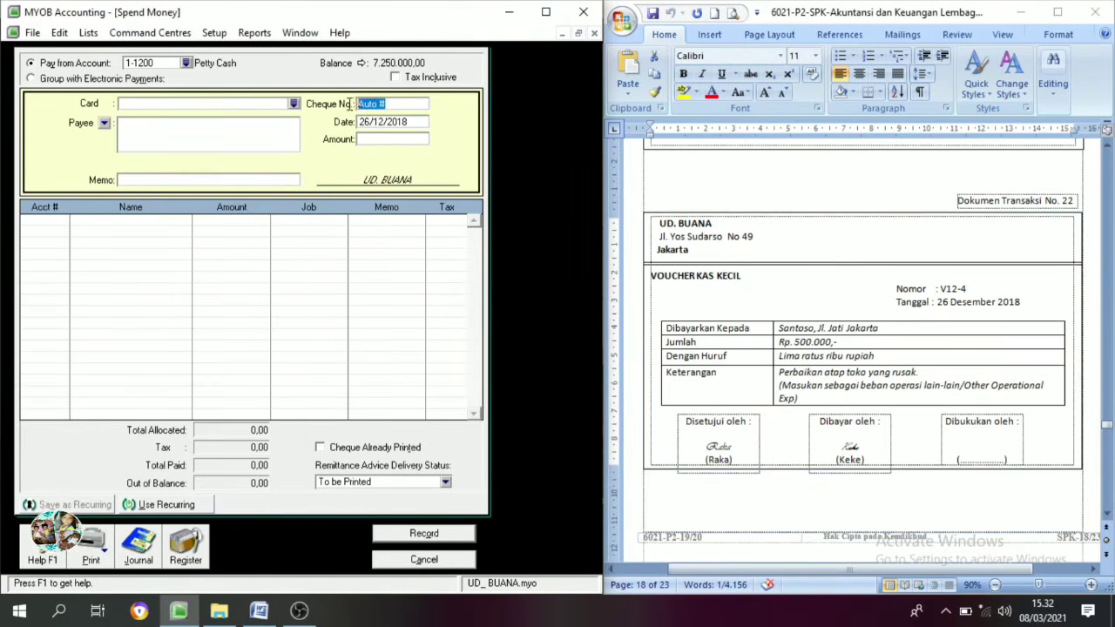
key("ctrl+v")
Set the amount of the petty cash payment to 500.000.
left_click(388, 139)
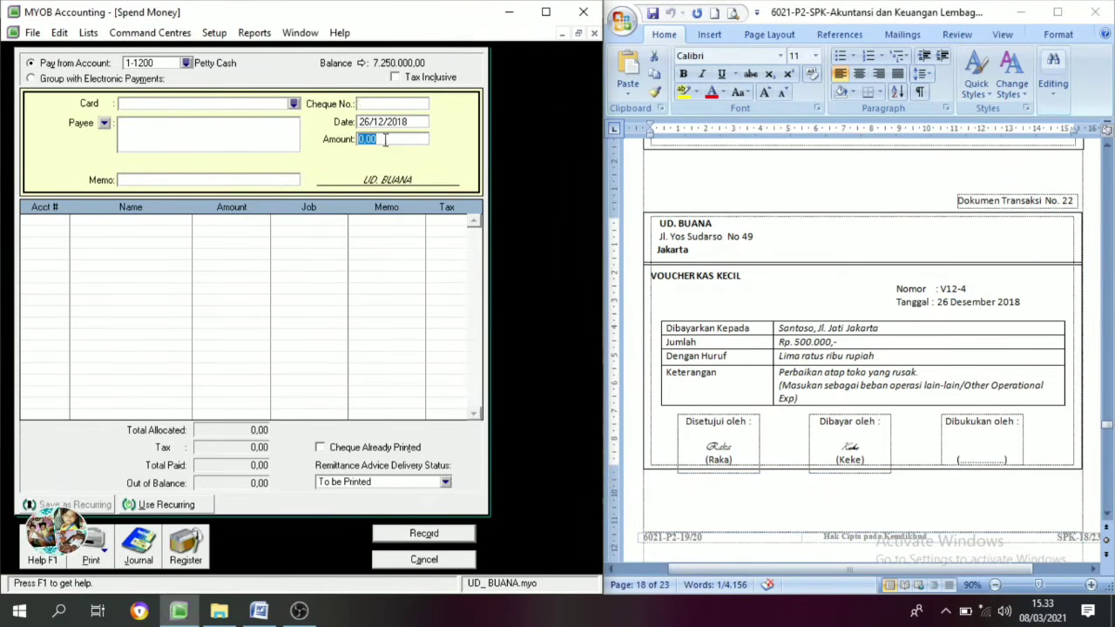
type("5")
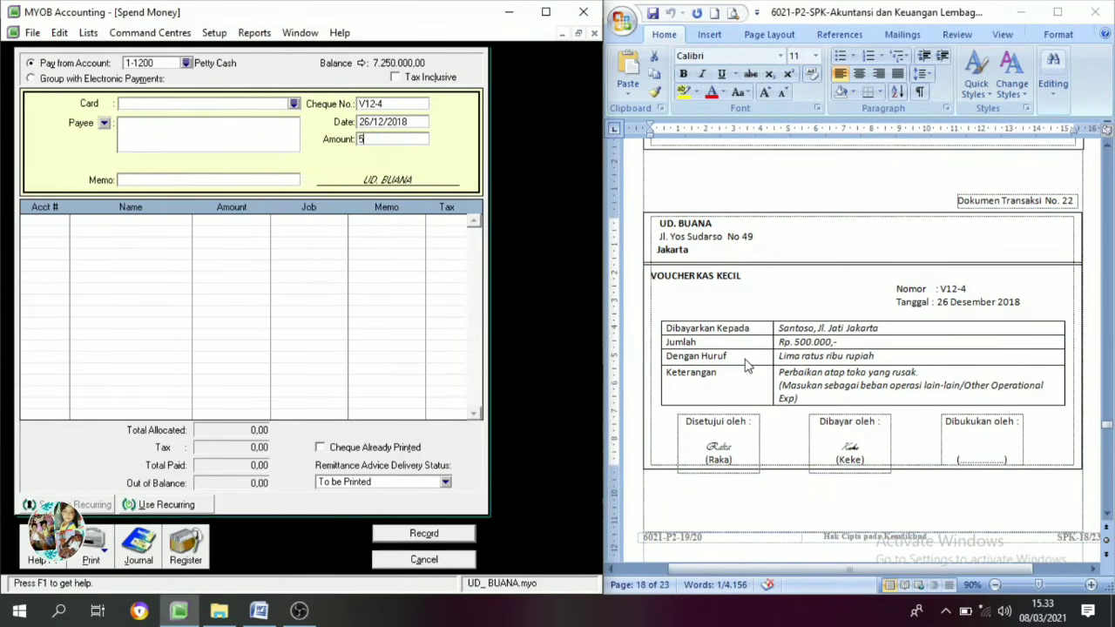
type("00000")
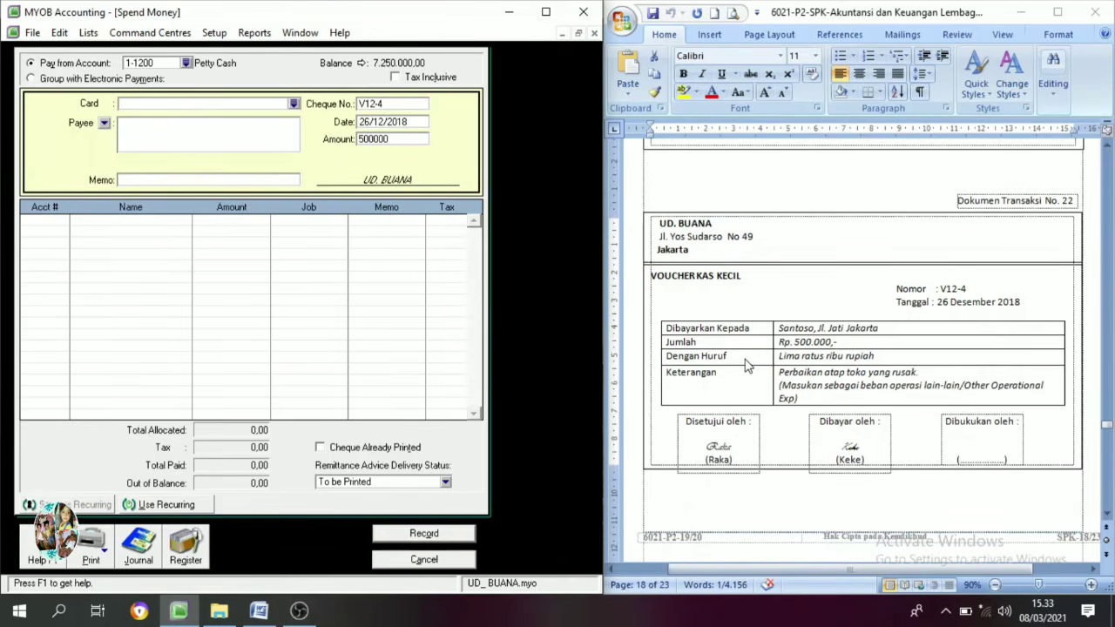
key("Tab")
Fill the payment's memo with "Perbaikan atap toko yang rusak.", copied from the voucher's Keterangan row.
left_click(914, 373)
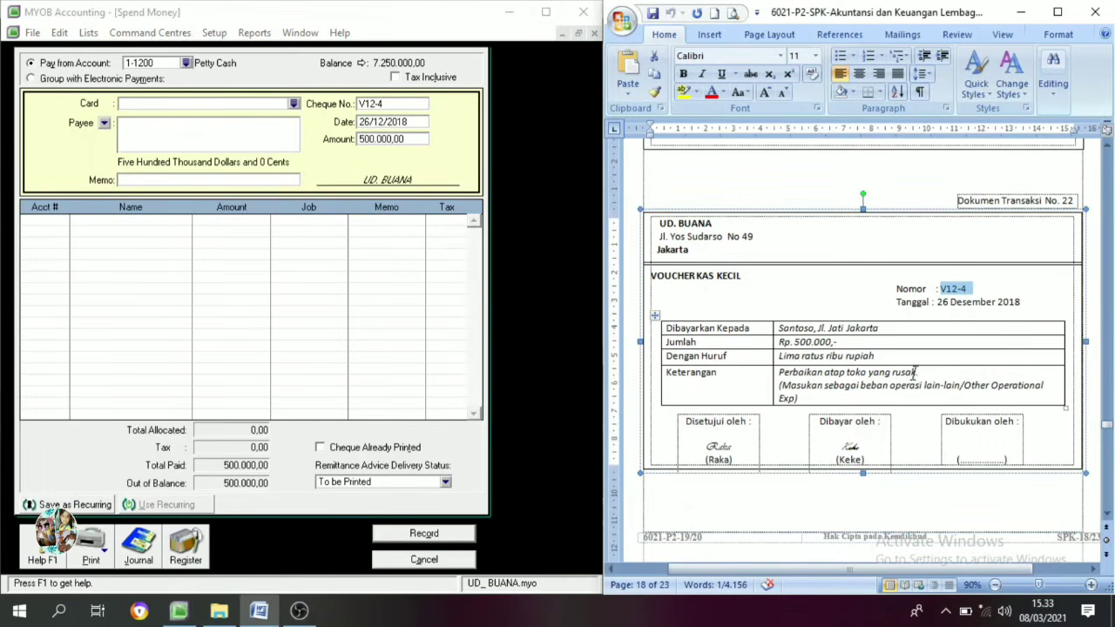
left_click_drag(914, 372, 794, 377)
key("ctrl+c")
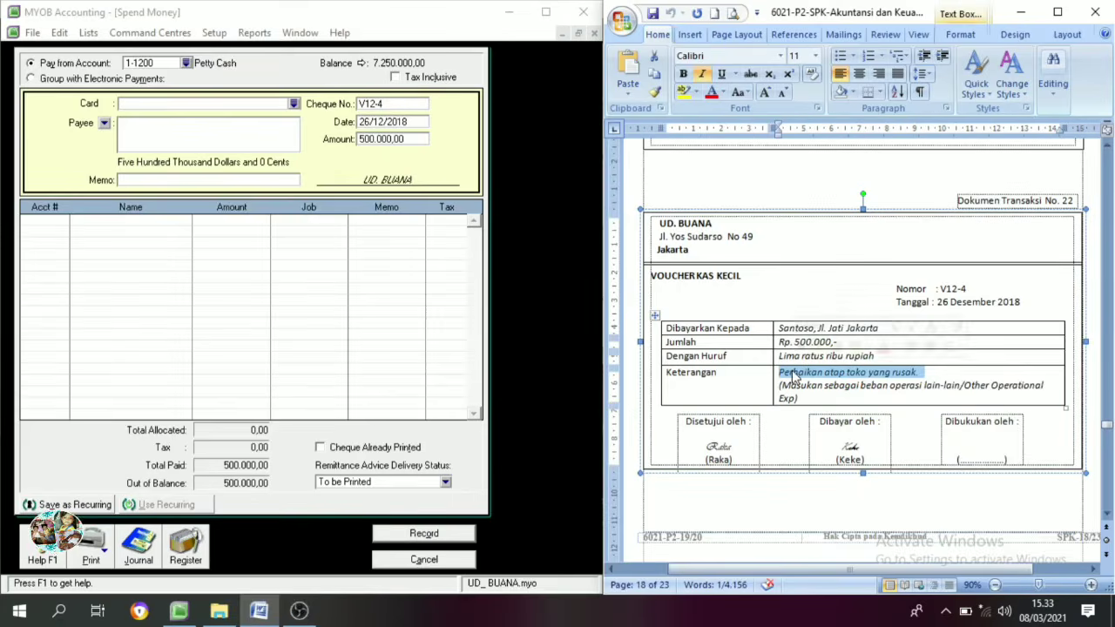
left_click(128, 181)
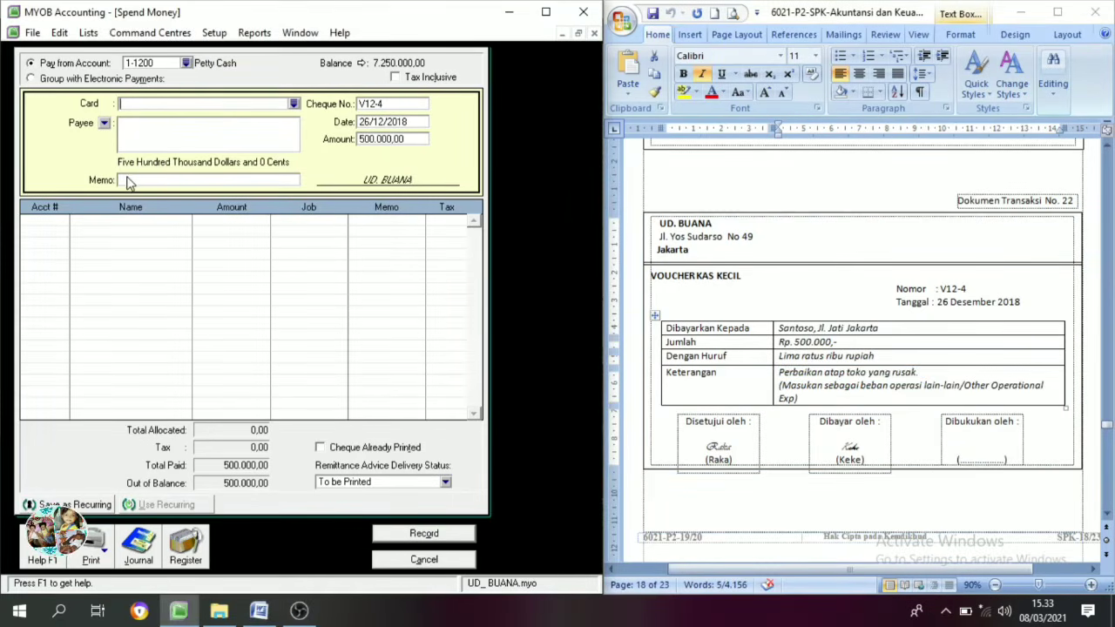
key("ctrl+v")
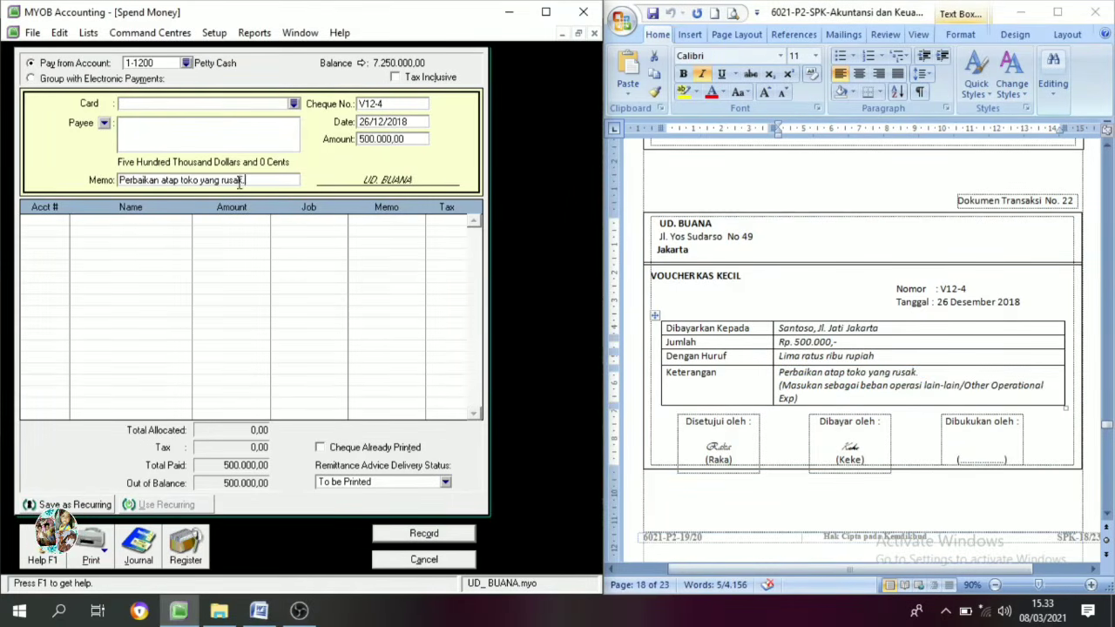
Allocate the payment to account 6-1800 Other Operating Expense, then record it and close the Spend Money window.
left_click(61, 228)
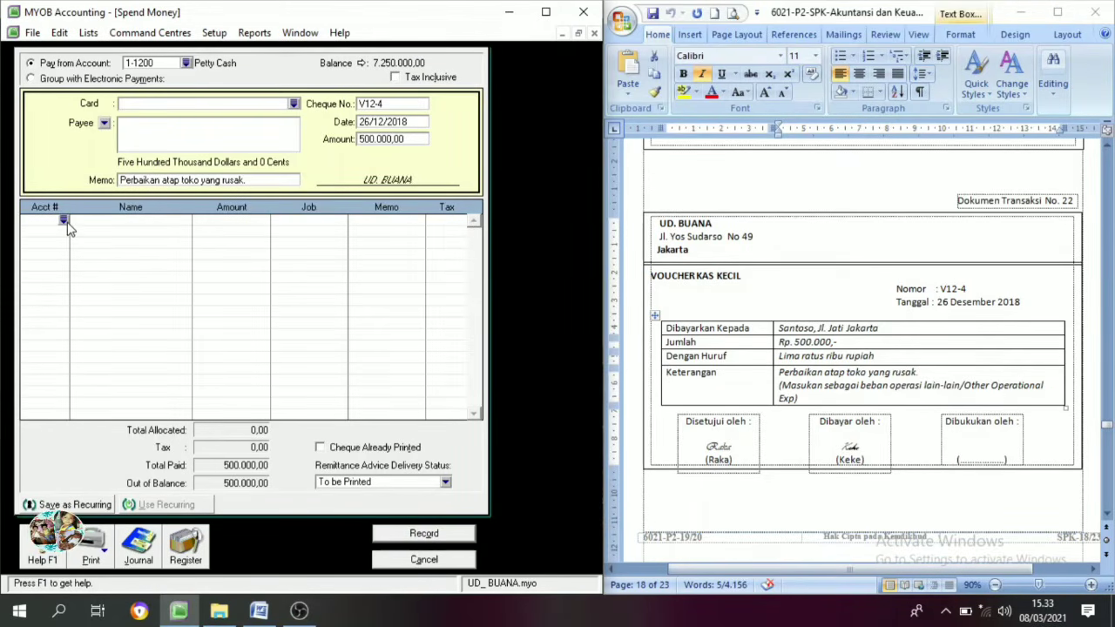
type("6")
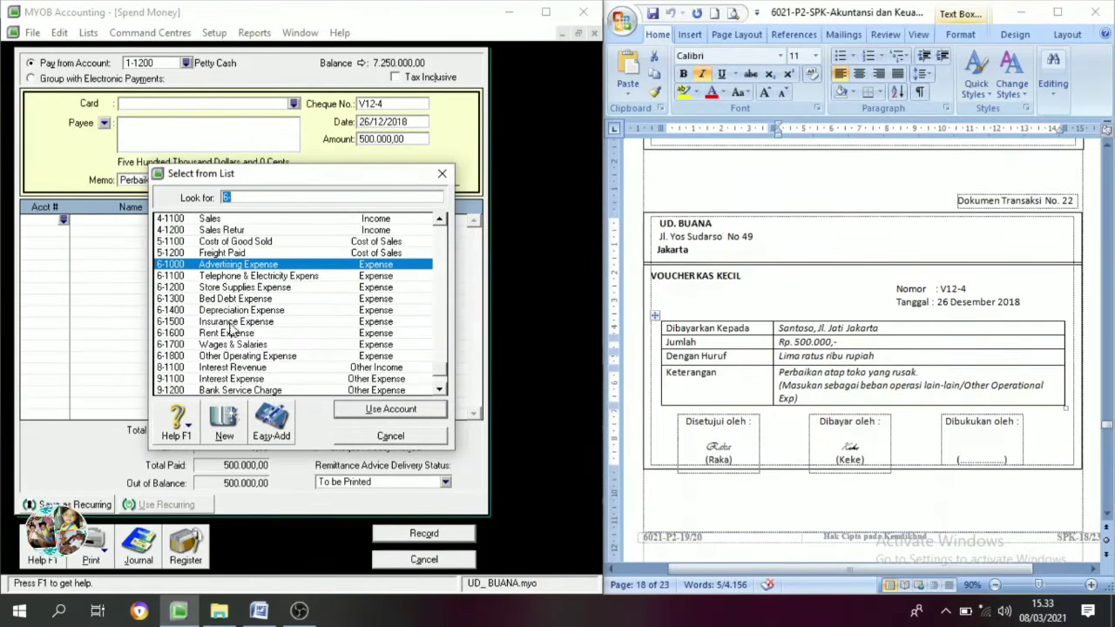
type("6-1800")
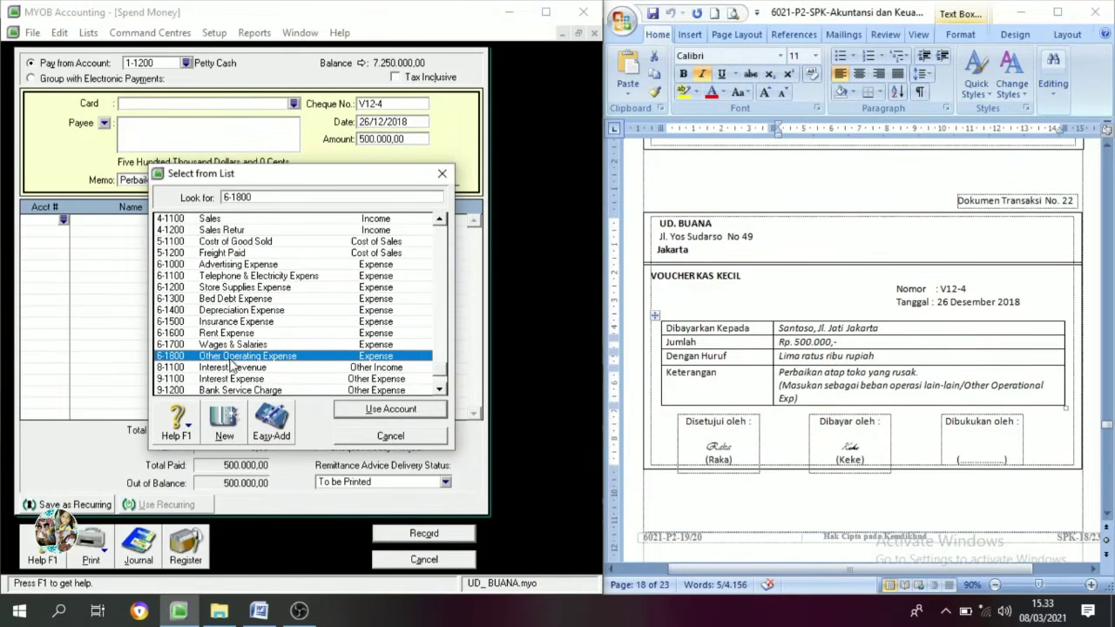
left_click(385, 411)
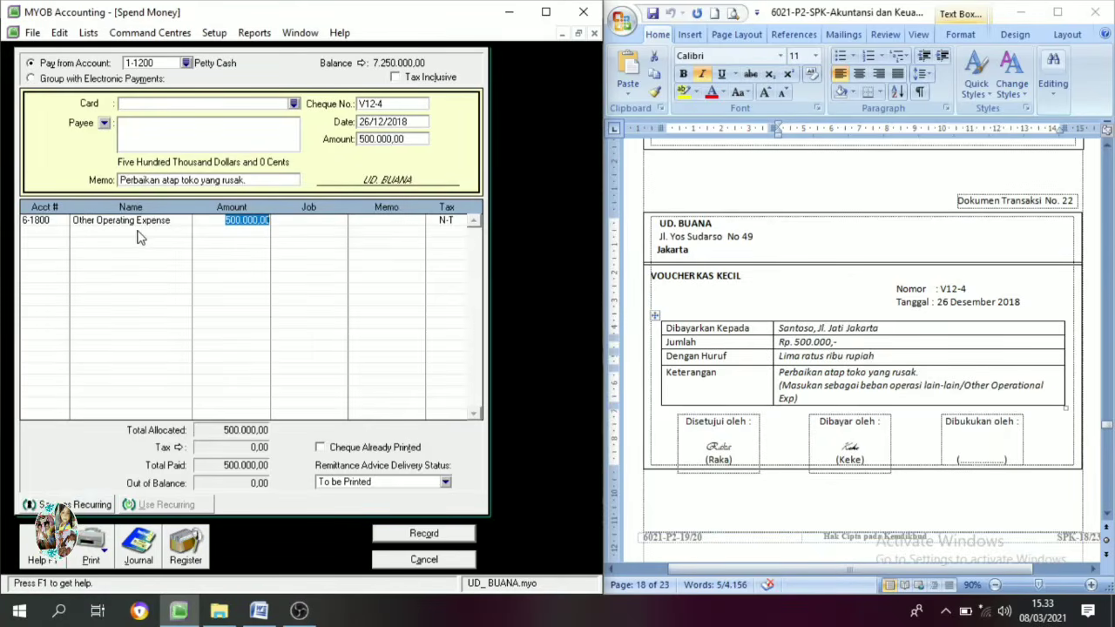
key("Tab")
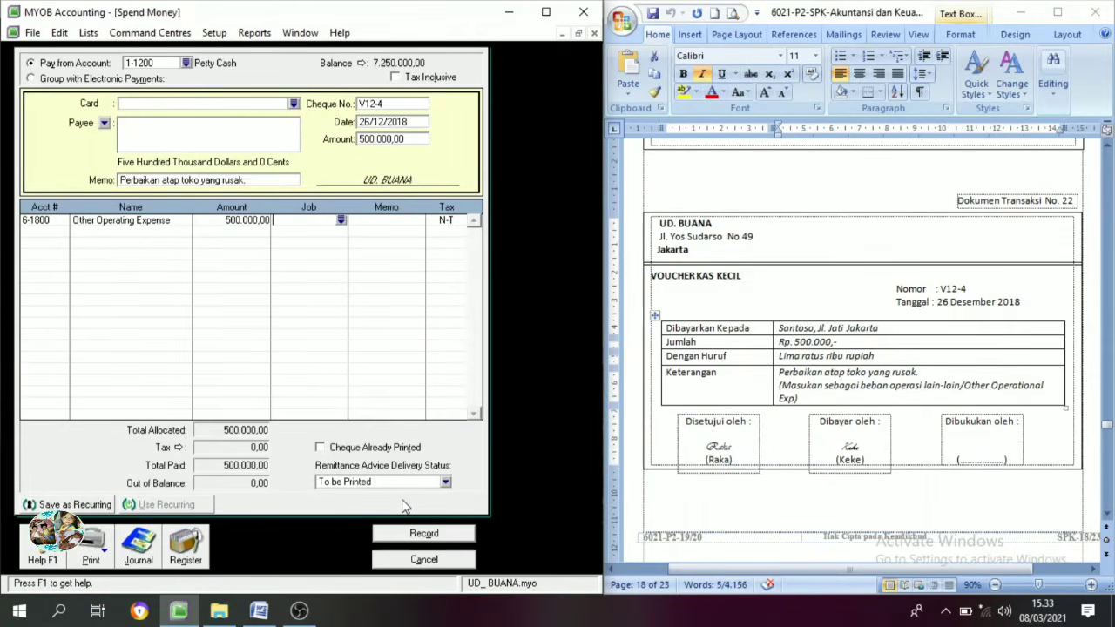
left_click(434, 538)
left_click(433, 559)
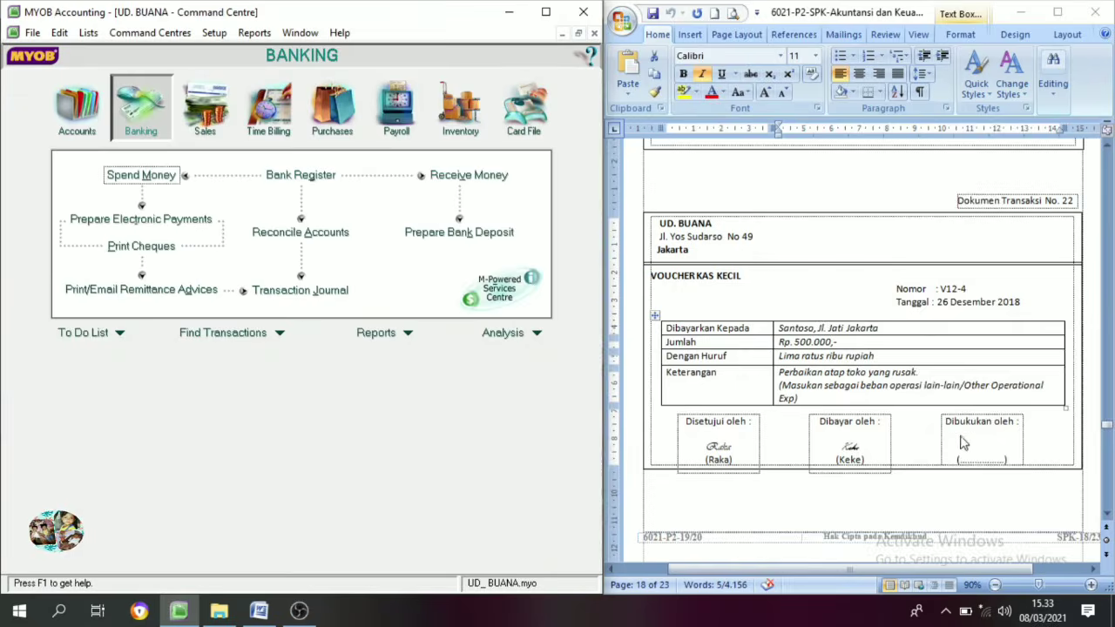
Start a new item sales invoice for customer Maju Elex, following transaction document No. 23.
scroll(962, 444, "down", 10)
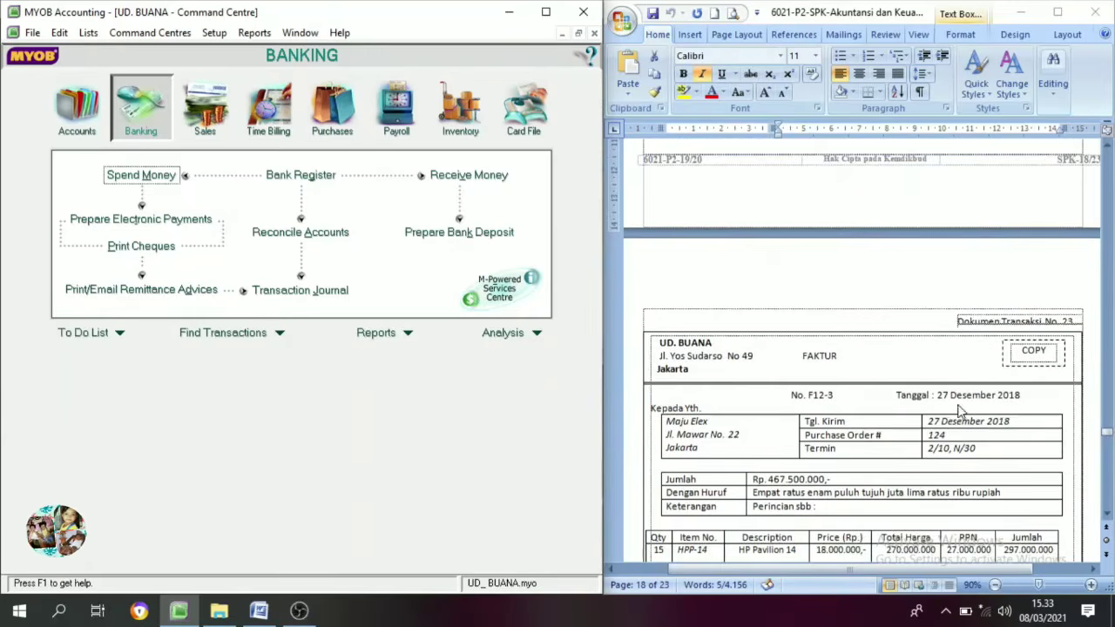
scroll(963, 409, "down", 3)
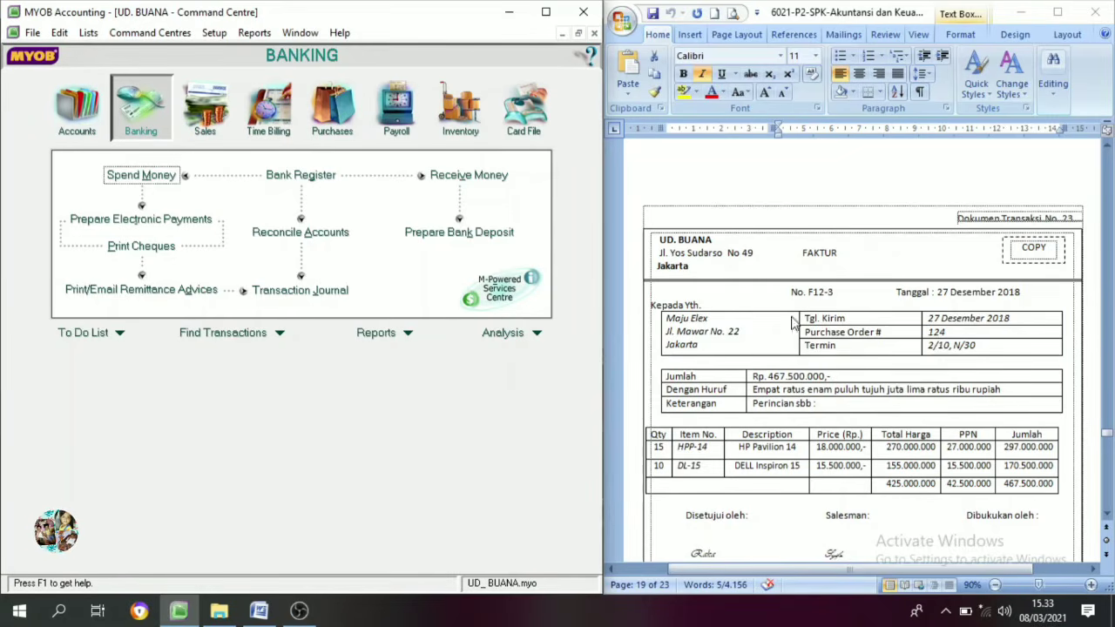
left_click(207, 112)
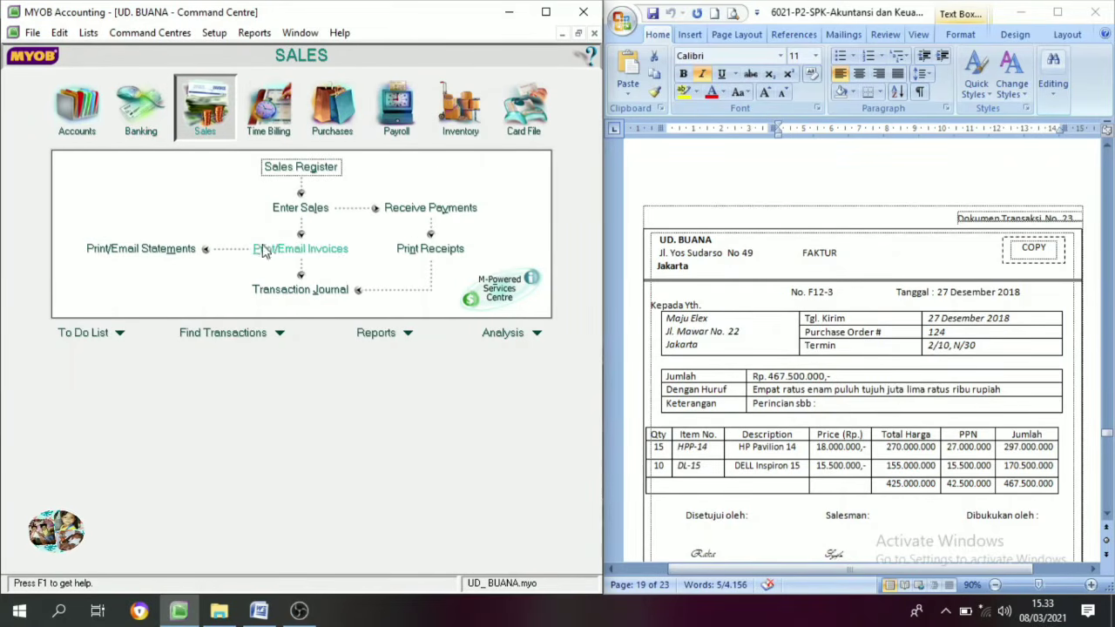
left_click(291, 209)
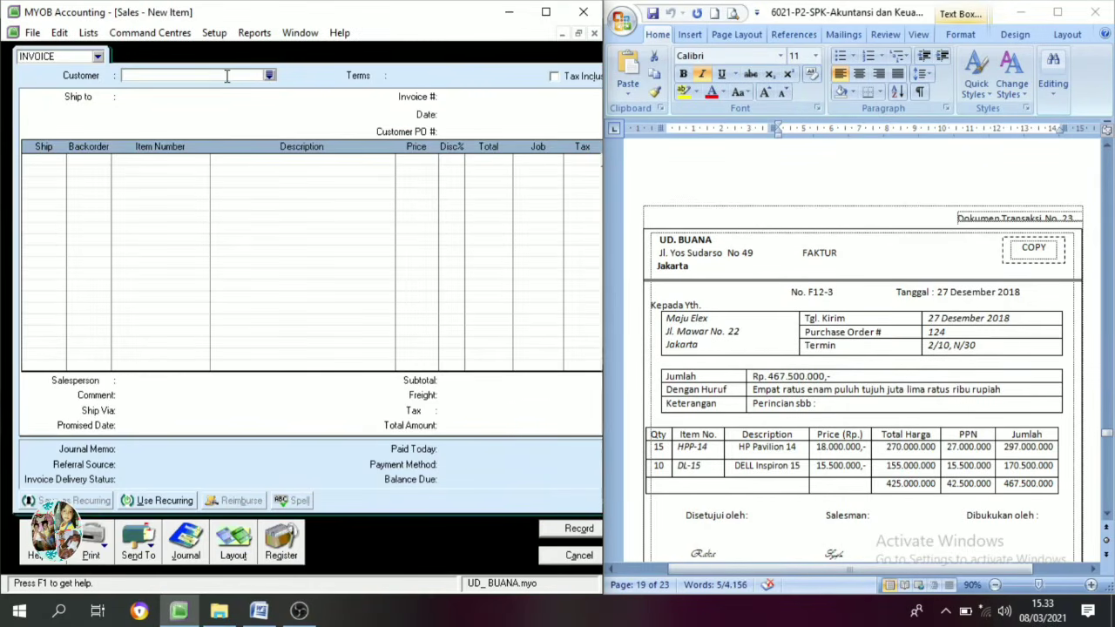
left_click(269, 76)
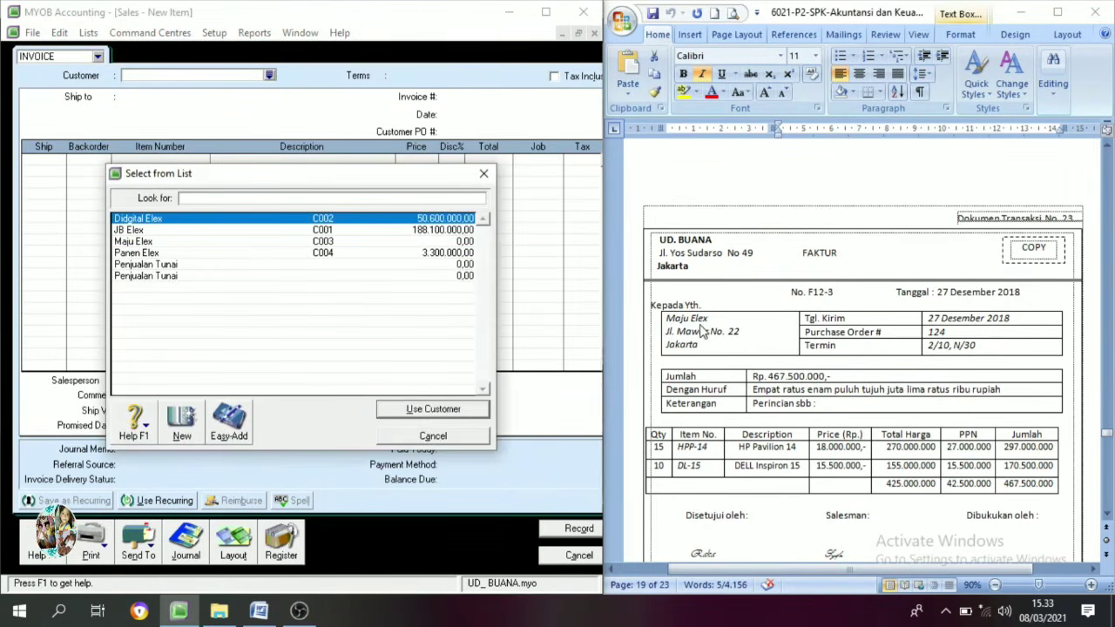
left_click(142, 243)
left_click(433, 409)
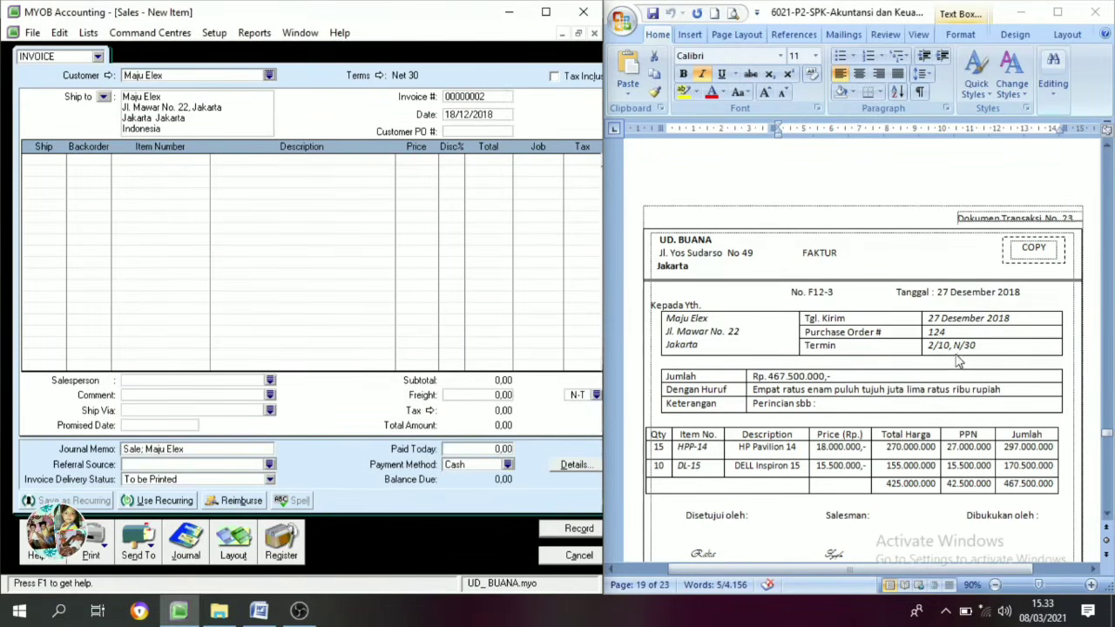
Set the invoice's credit terms to 10 discount days and a 2% discount for early payment.
left_click(380, 79)
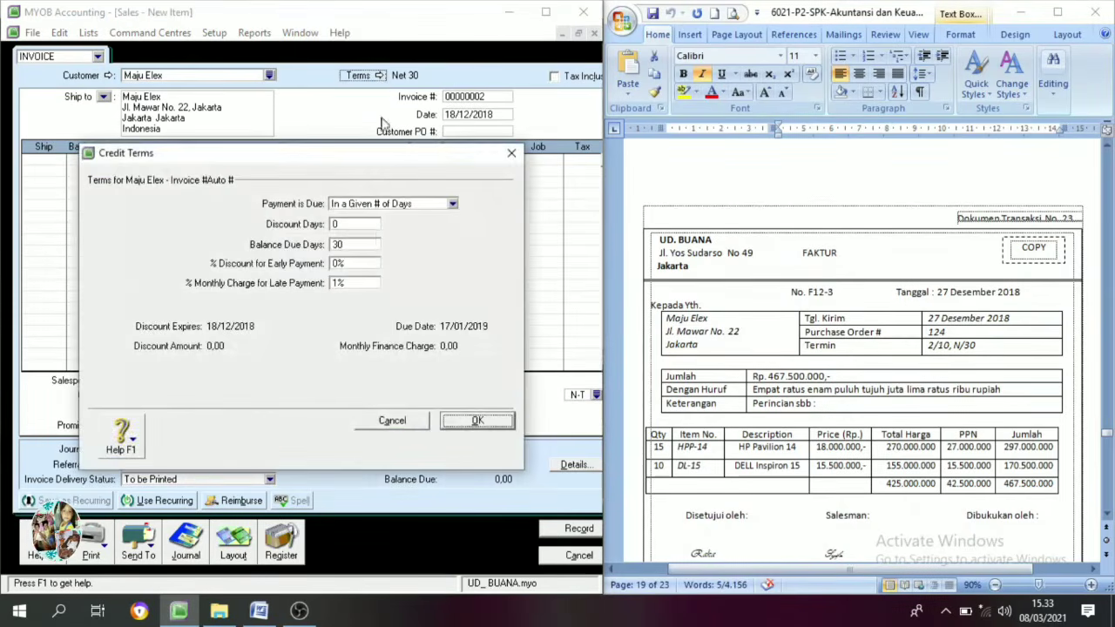
left_click(347, 224)
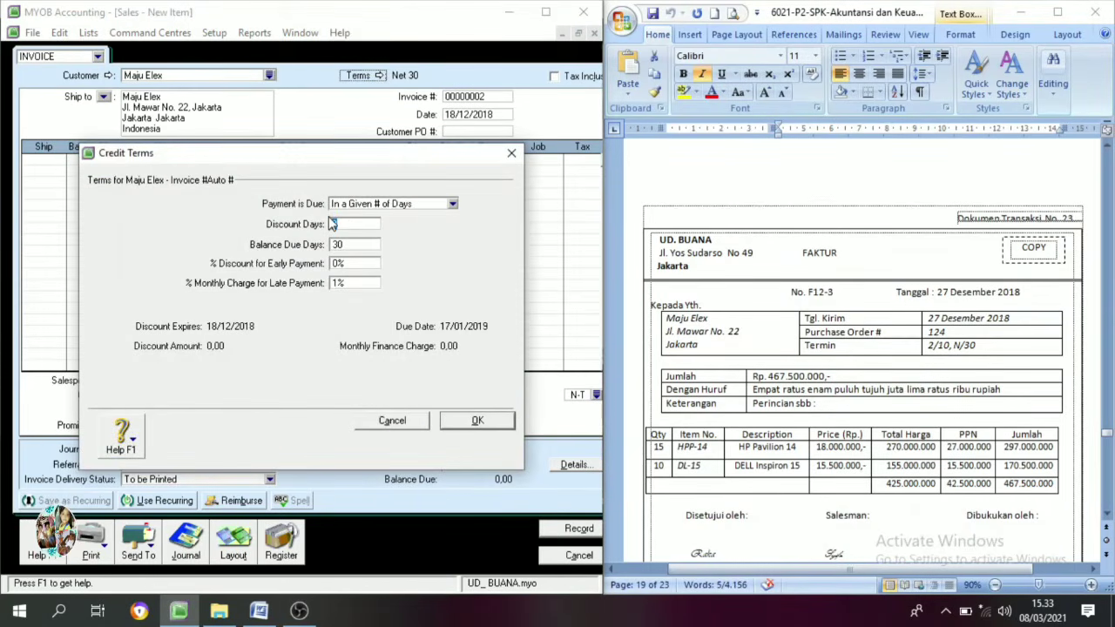
type("10")
key("Tab")
key("Tab")
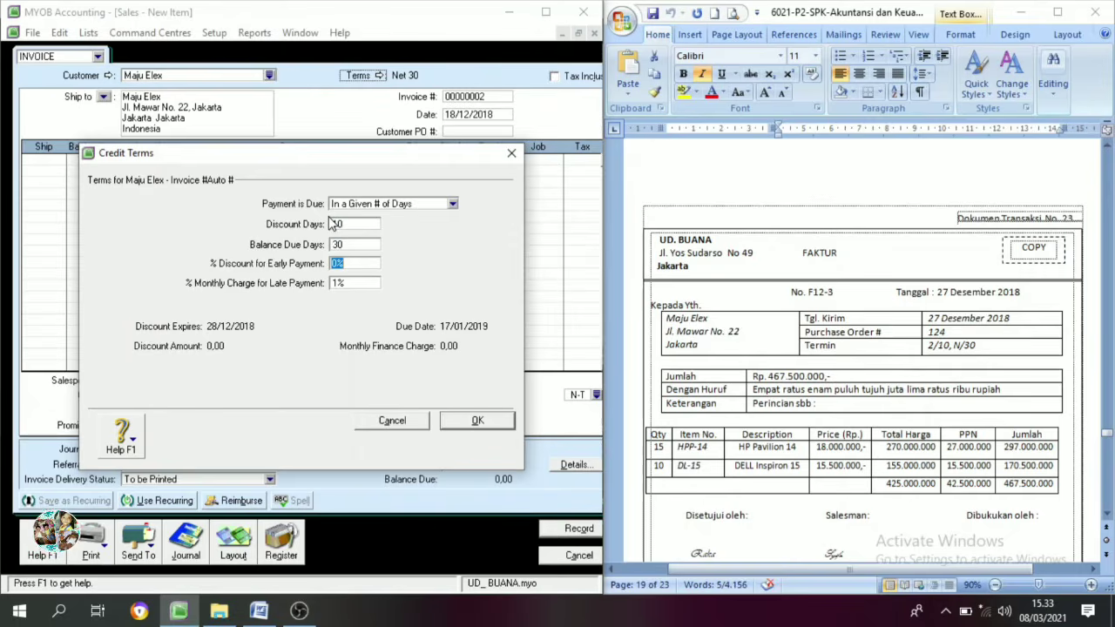
type("2")
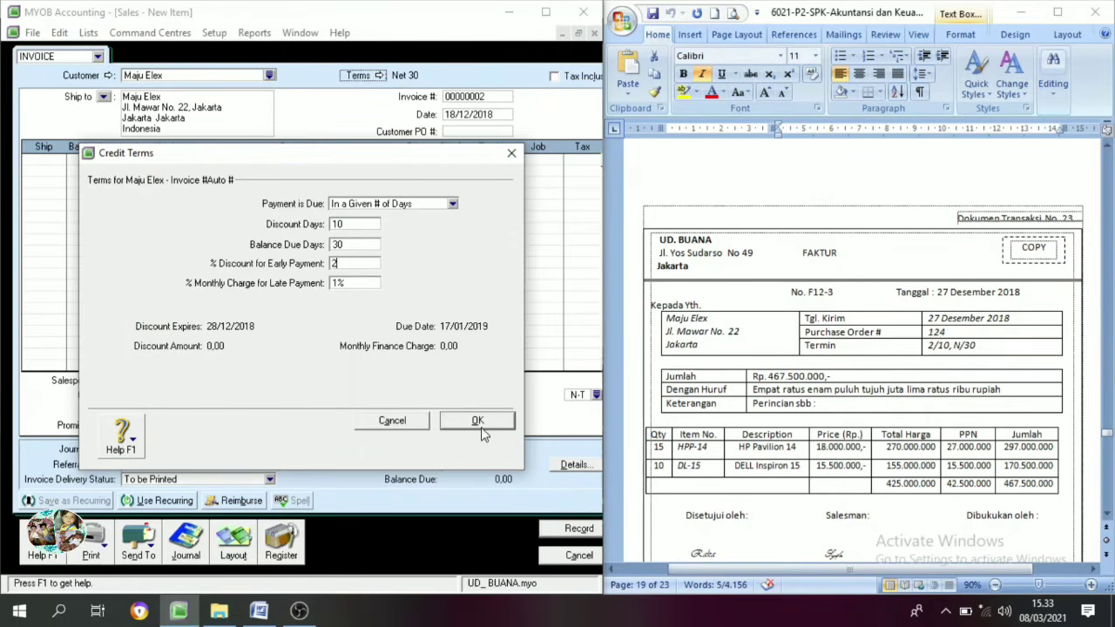
left_click(479, 426)
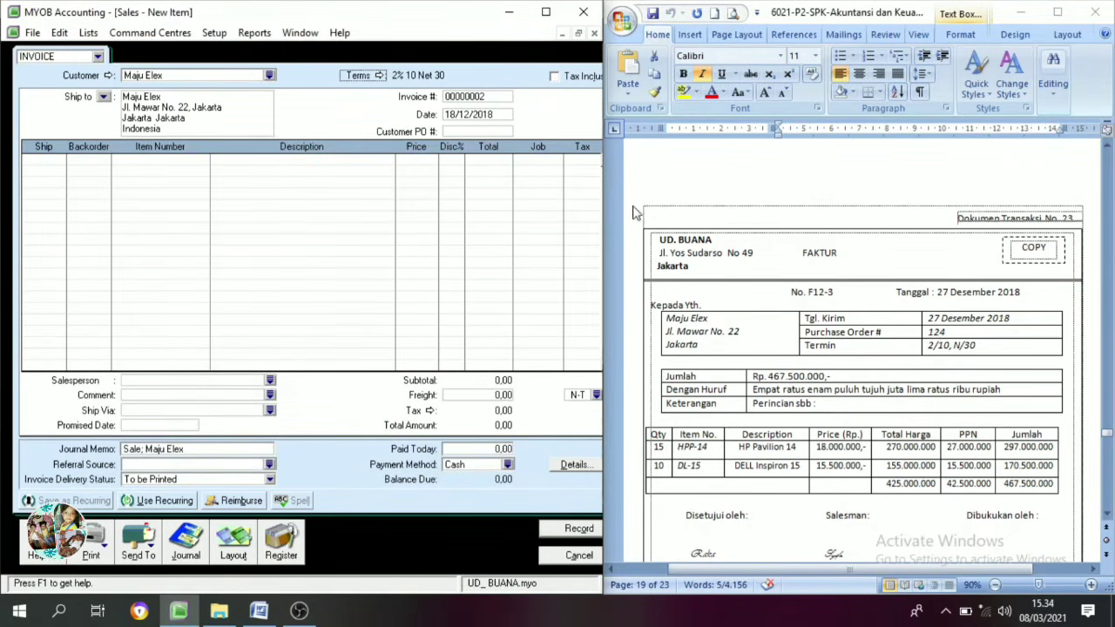
Set the date of the Maju Elex sales invoice to 27/12/2018.
left_click(462, 122)
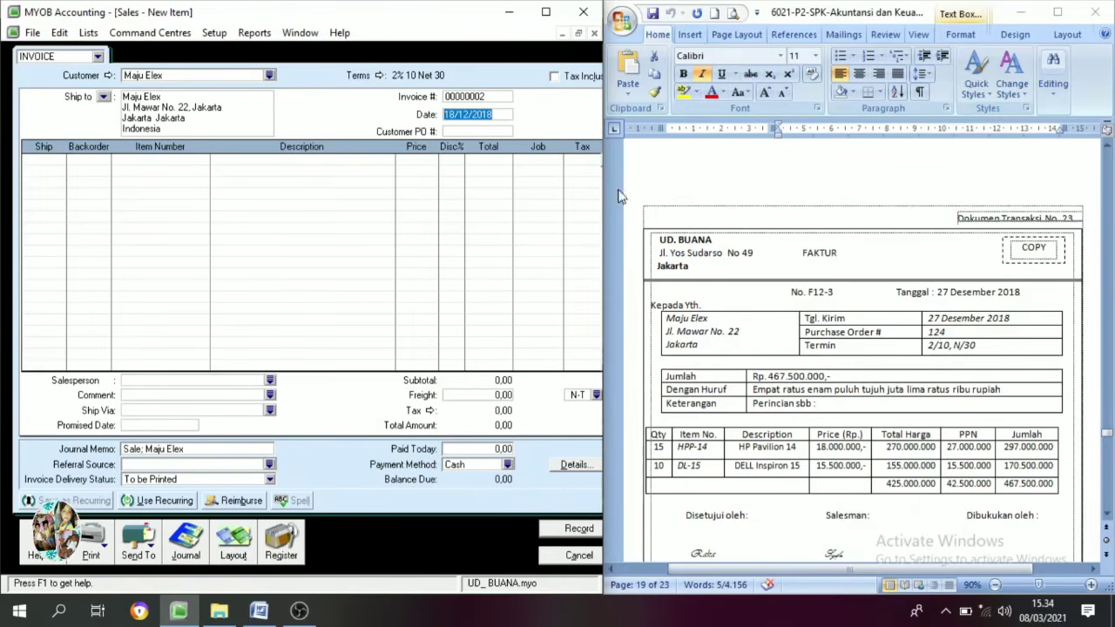
left_click(454, 116)
key("BackSpace")
key("BackSpace")
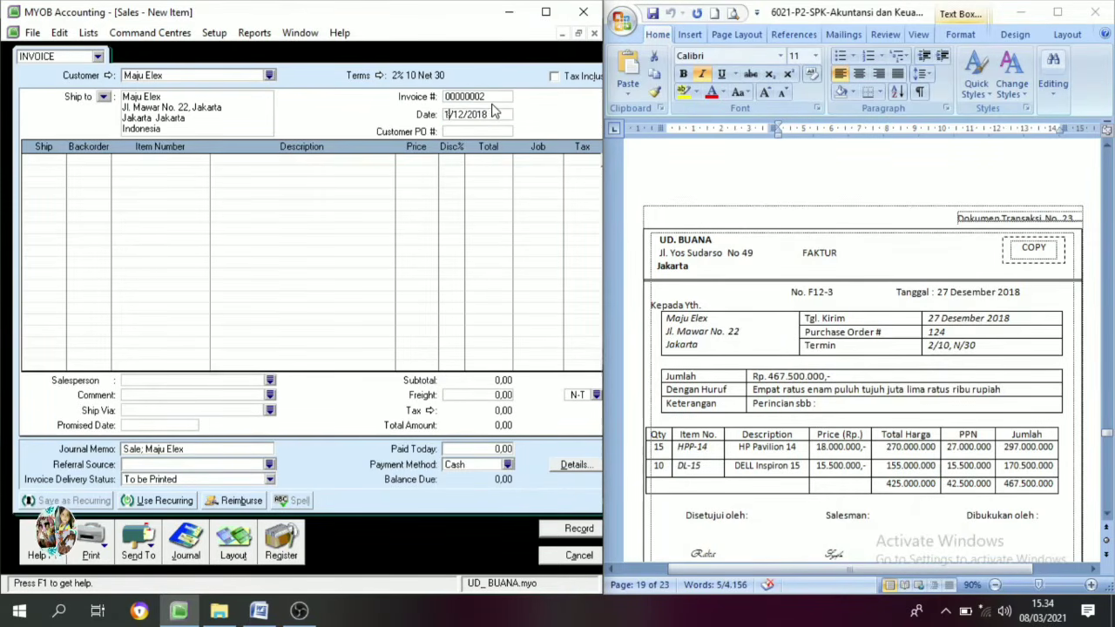
type("27")
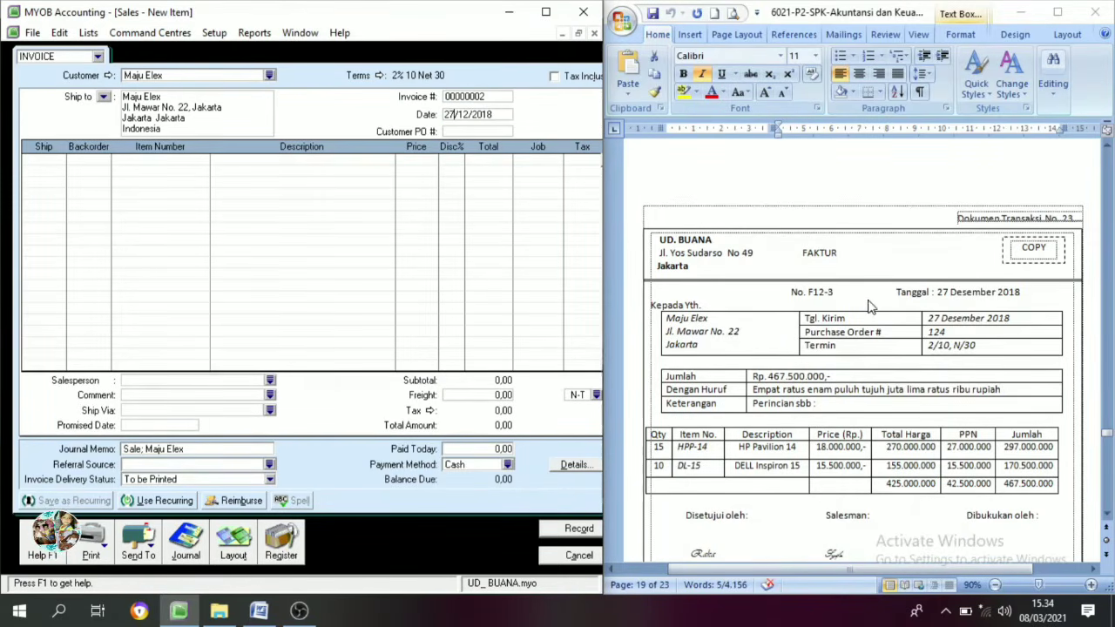
Replace the sales invoice's automatic number with F12-3, copied from the source document.
left_click(830, 292)
left_click_drag(830, 292, 811, 294)
key("ctrl+c")
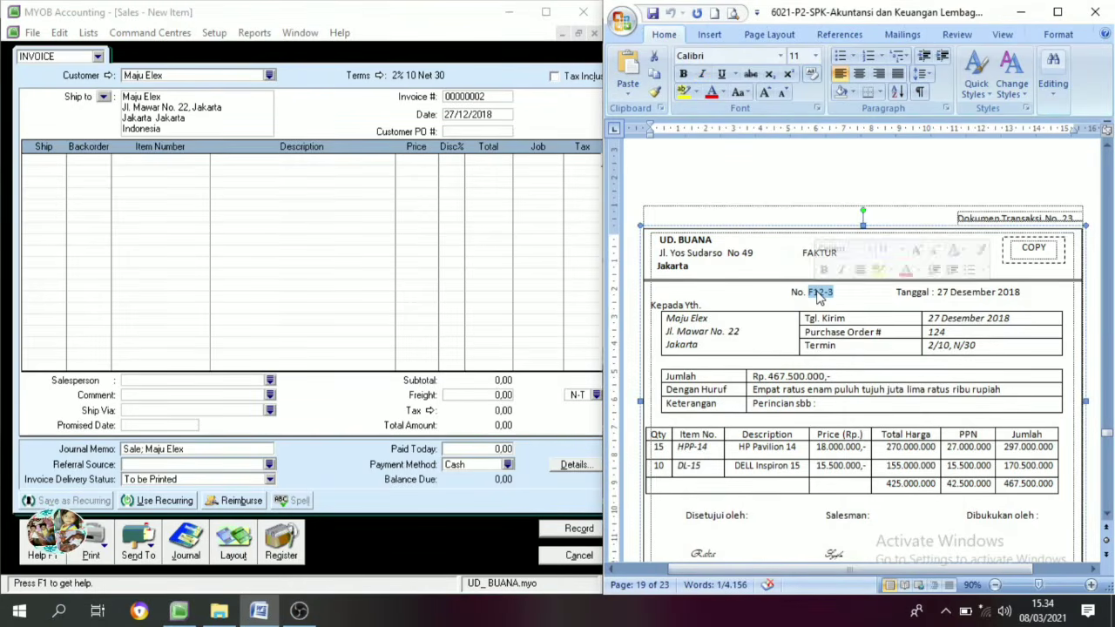
left_click(493, 98)
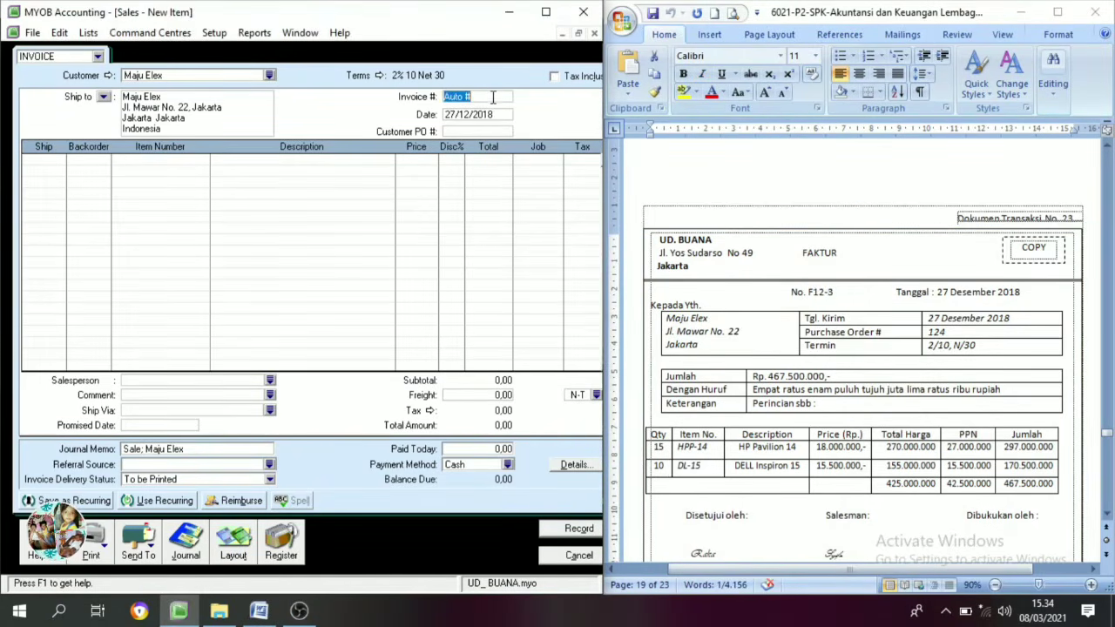
key("ctrl+v")
Copy the purchase order number from the source document into the customer PO field of the Maju Elex invoice.
left_click(461, 132)
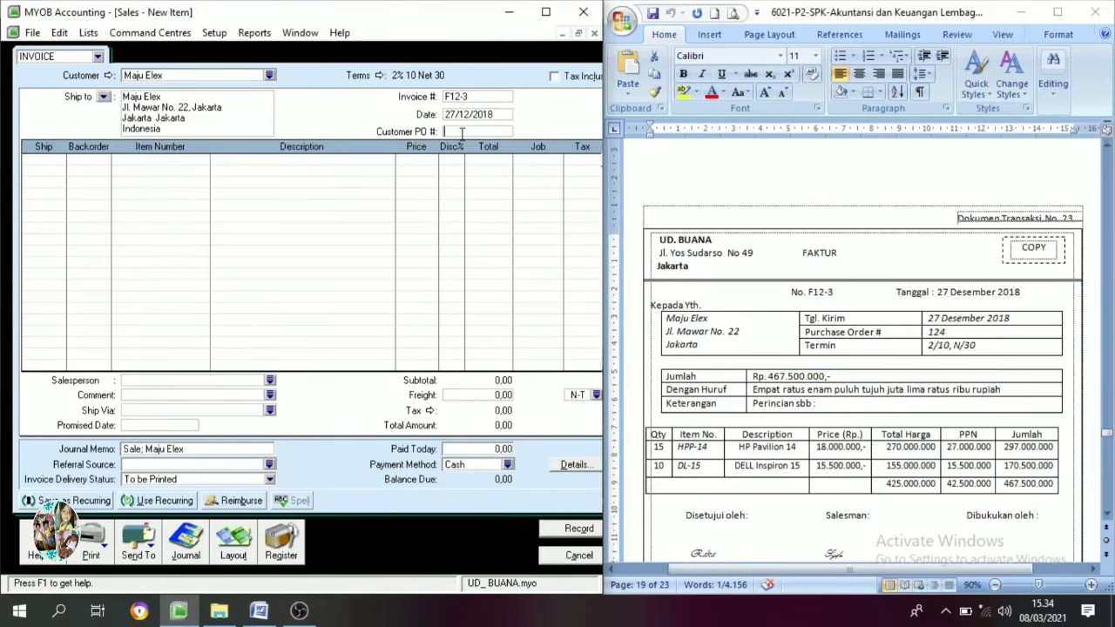
mouse_move(947, 335)
left_mouse_down()
mouse_move(918, 333)
mouse_move(930, 333)
left_mouse_up()
key("ctrl+c")
left_click(940, 333)
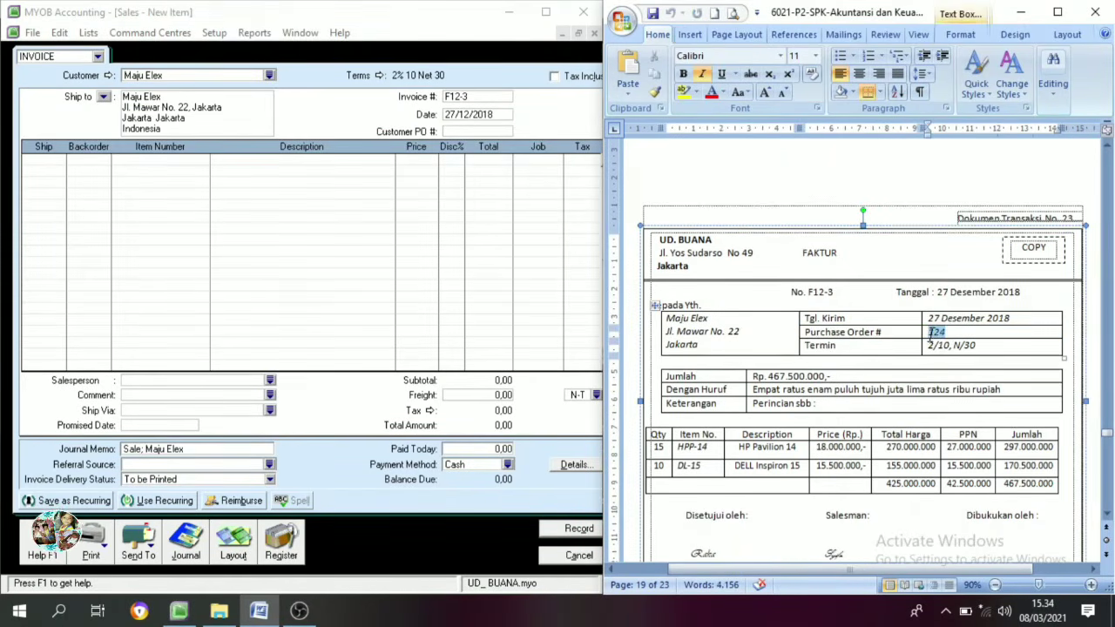
left_click(493, 130)
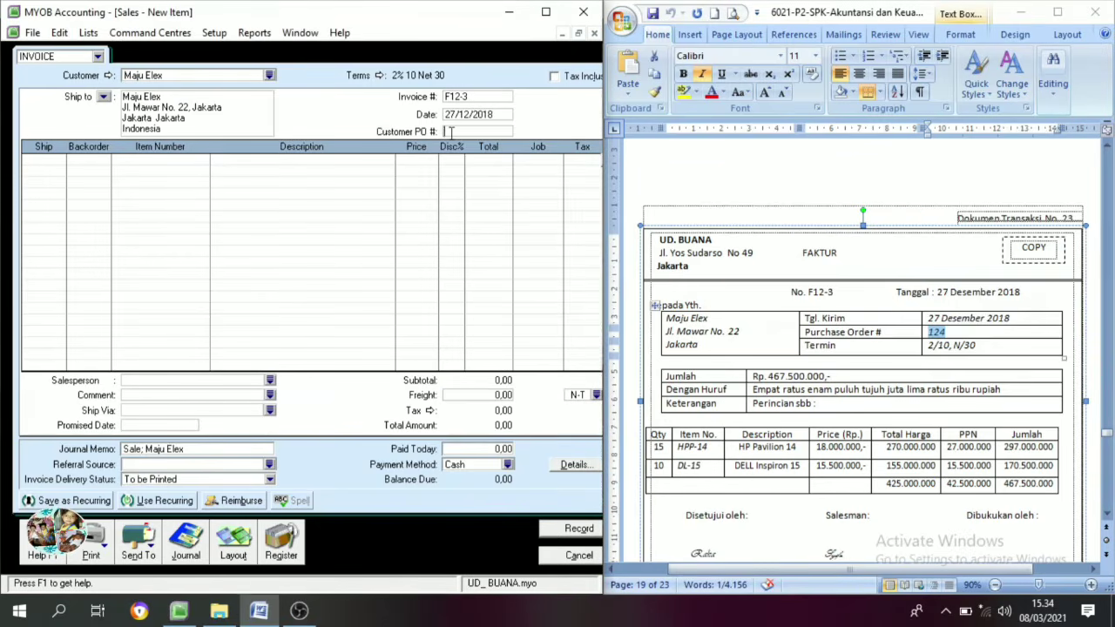
key("ctrl+v")
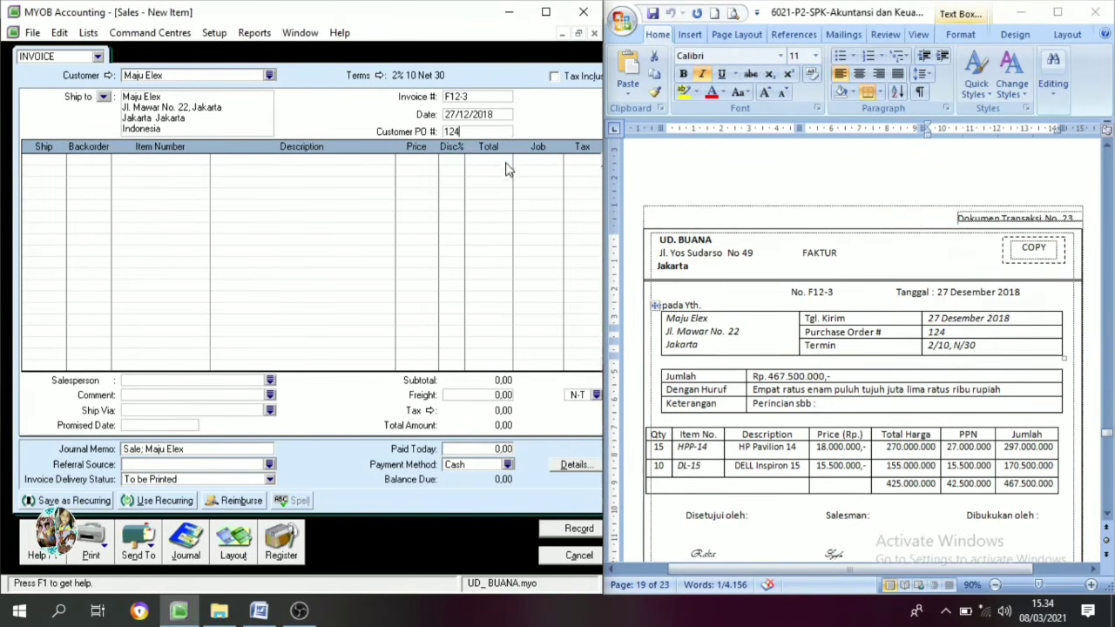
Add an invoice line for 15 units of item HPP-14, HP Pavilion 14, at a price of 18000000.
left_click(51, 161)
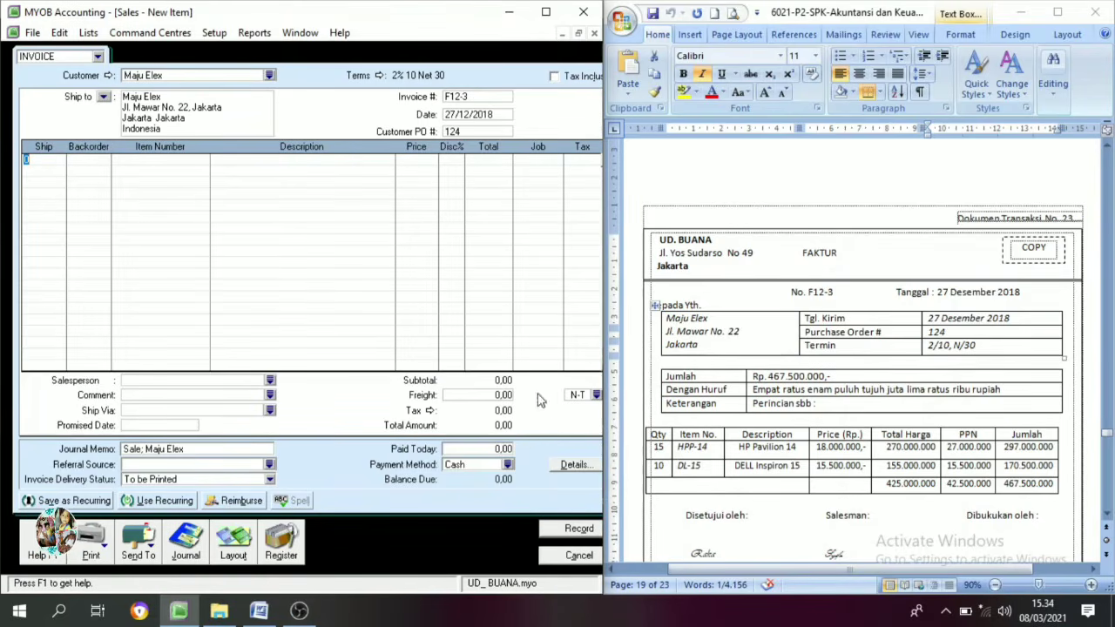
type("15")
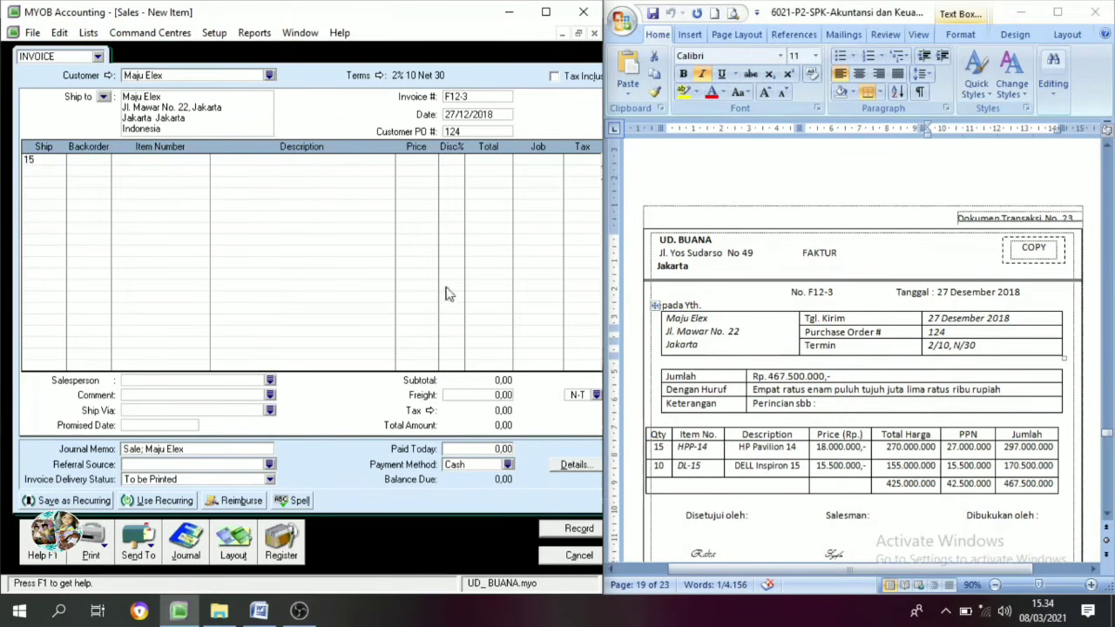
key("Tab")
key("Tab")
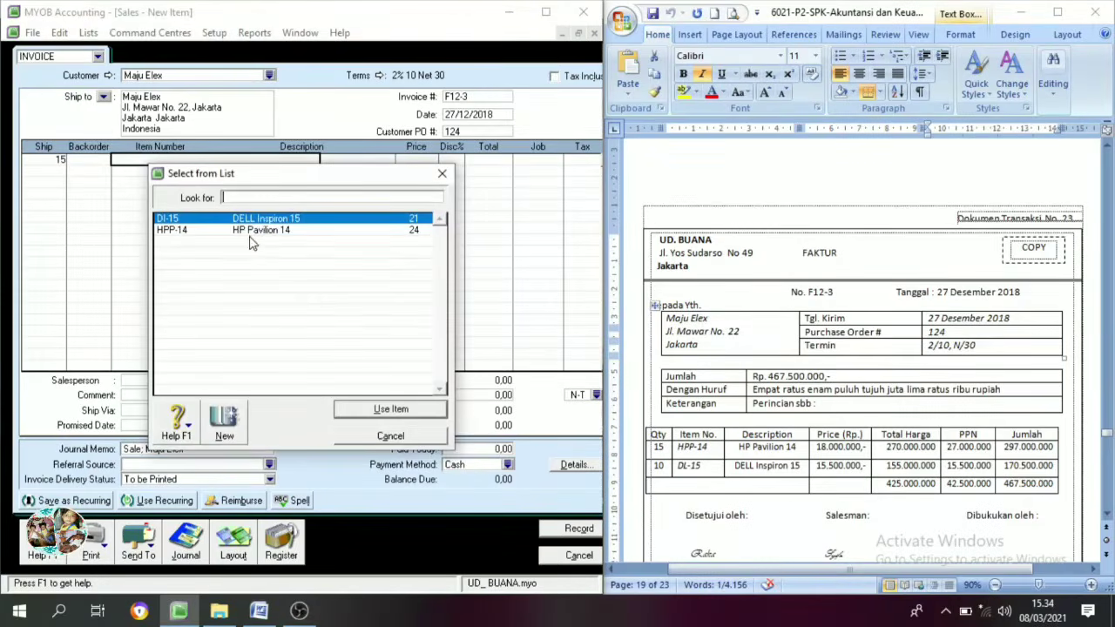
type("HPP-14")
left_click(406, 414)
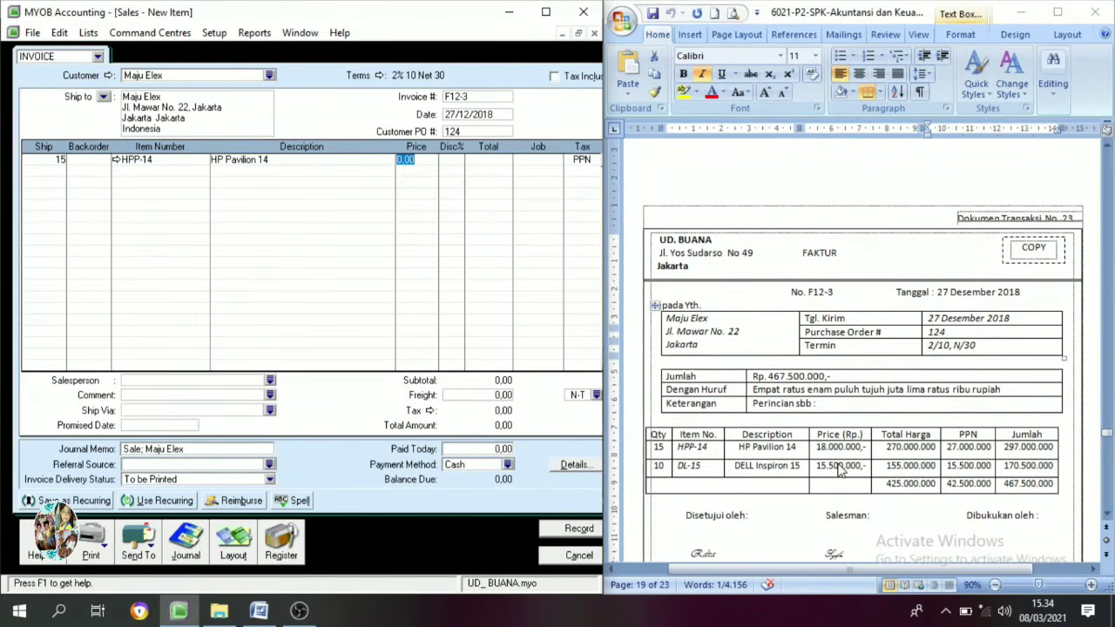
type("1")
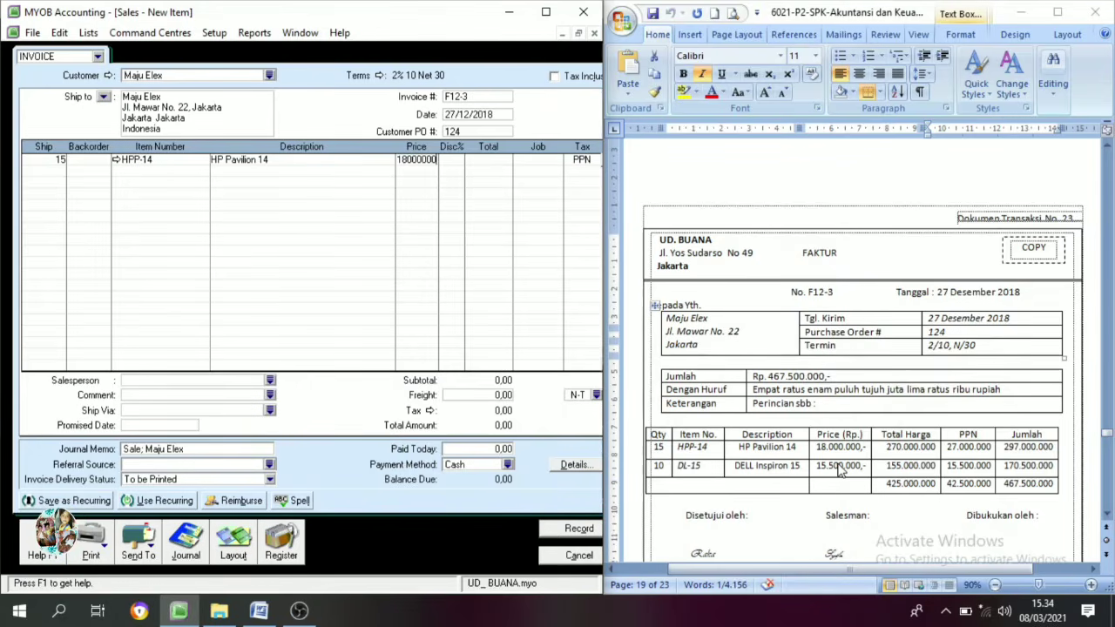
type("8000000")
key("Tab")
key("Tab")
key("Tab")
Add a second line for 10 units of DI-15, DELL Inspiron 15, at 15500000, and record the sales invoice, closing its window.
left_click(53, 172)
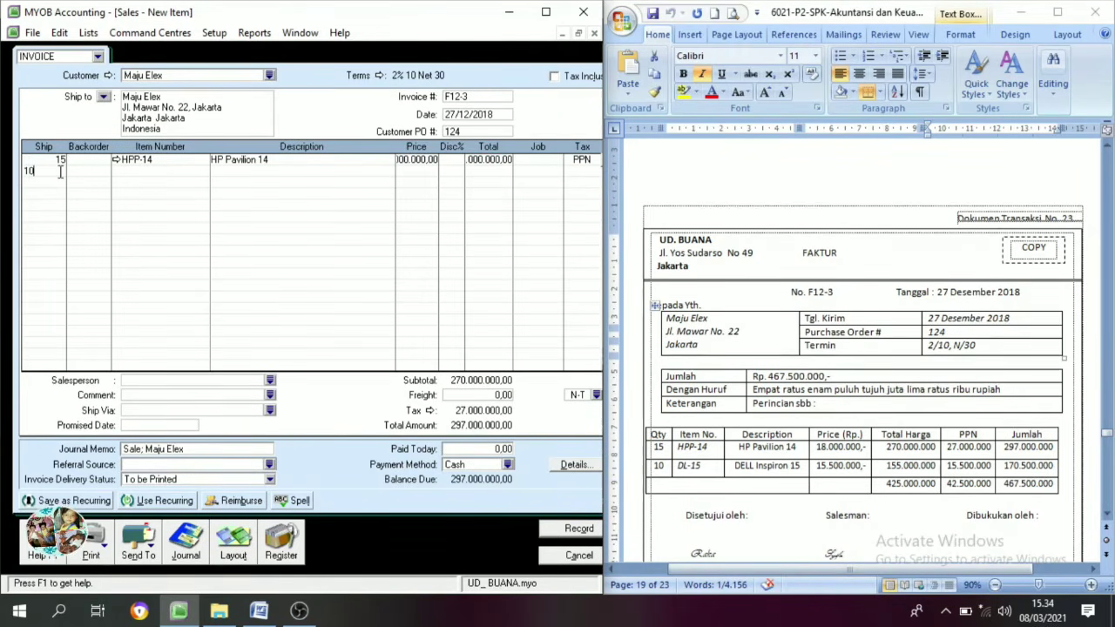
type("10")
key("Tab")
key("Tab")
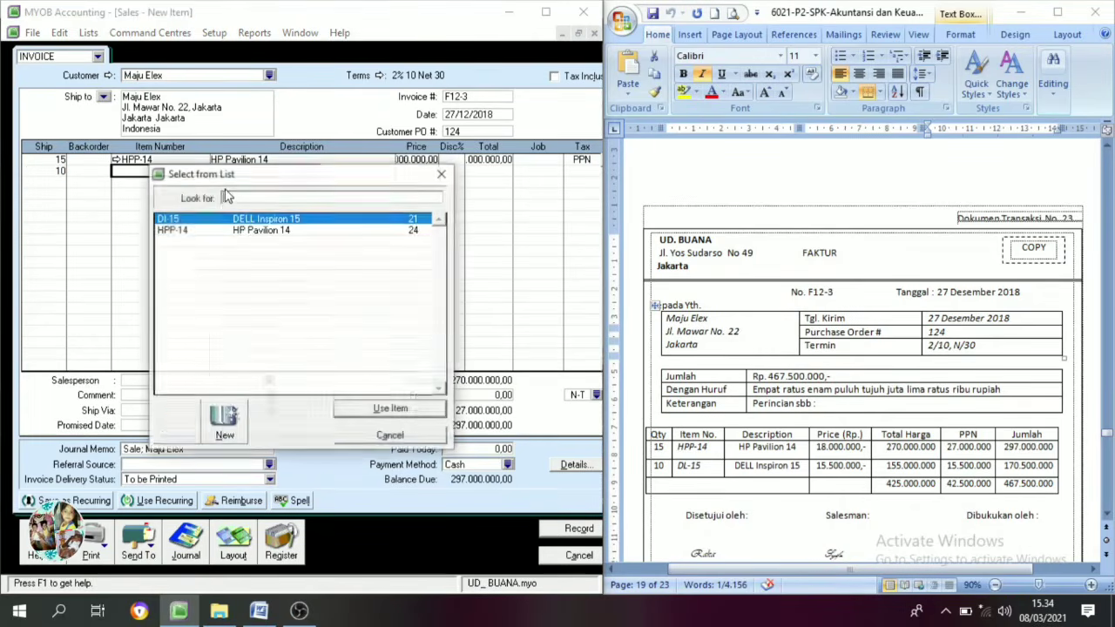
left_click(234, 219)
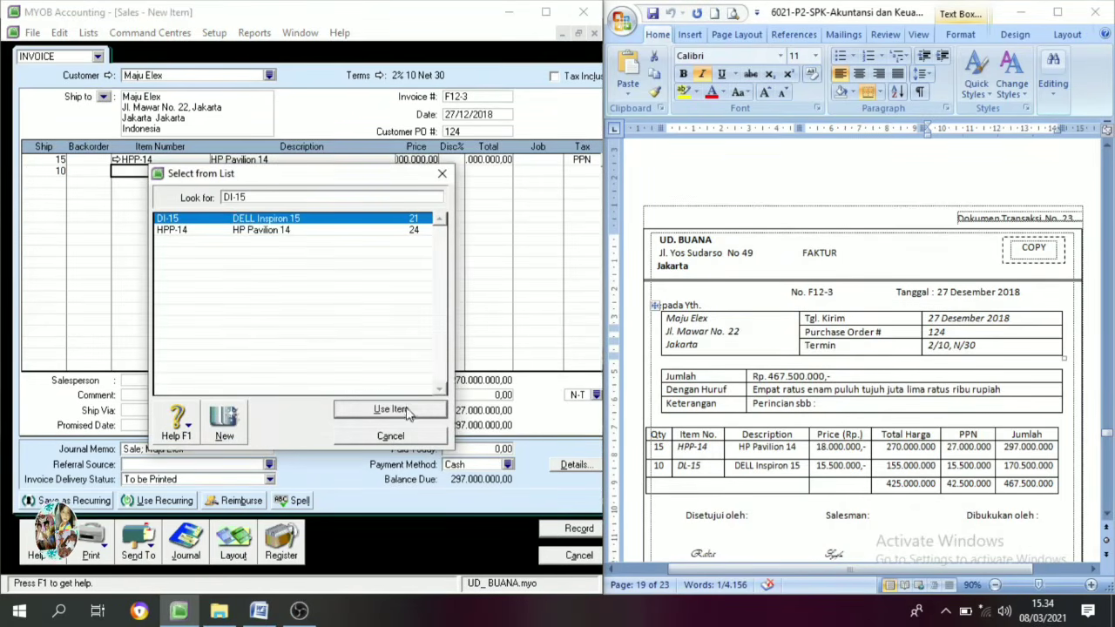
left_click(389, 409)
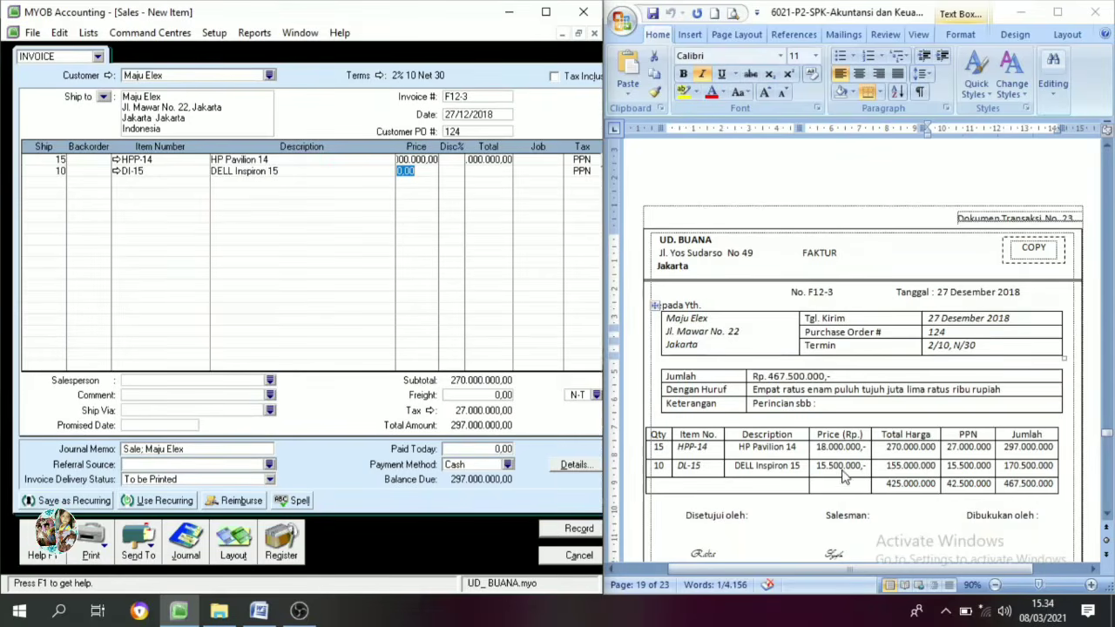
type("155")
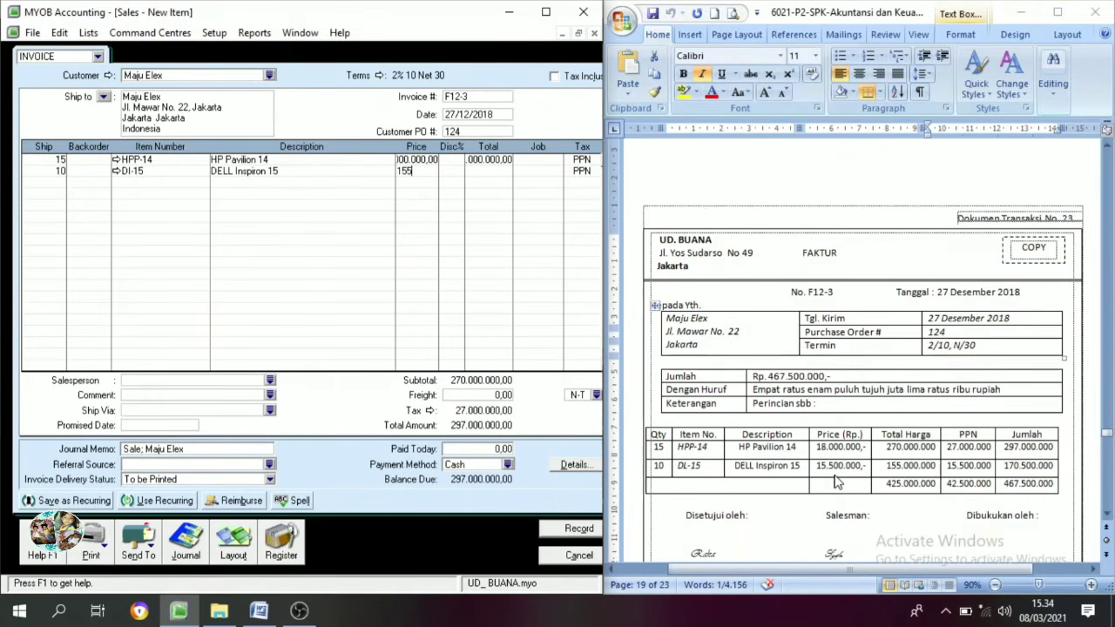
type("00000")
key("Tab")
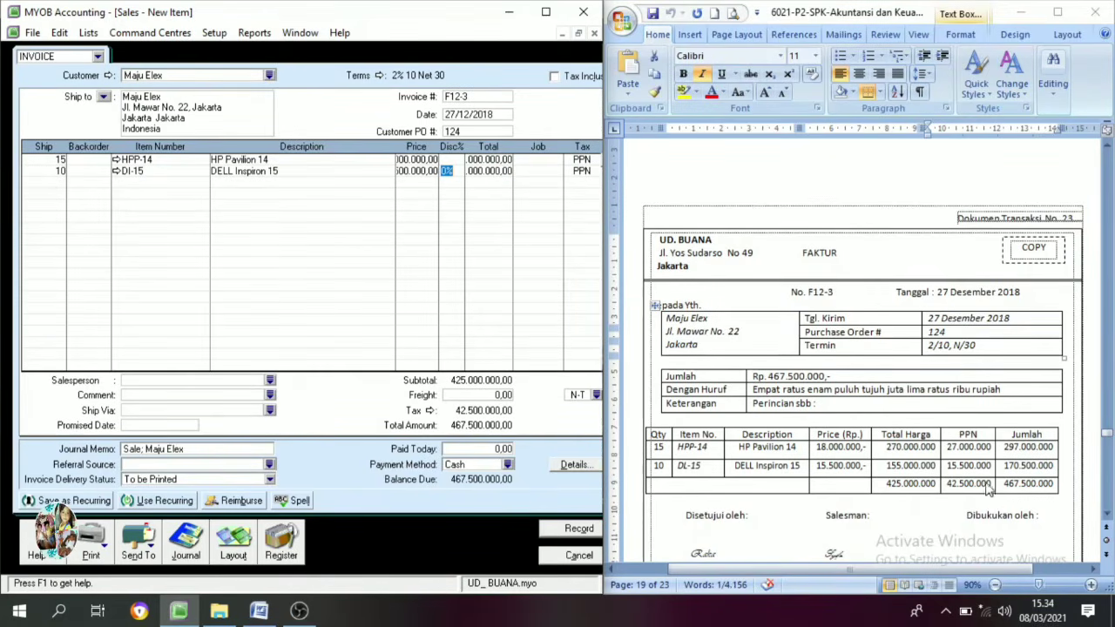
left_click(566, 529)
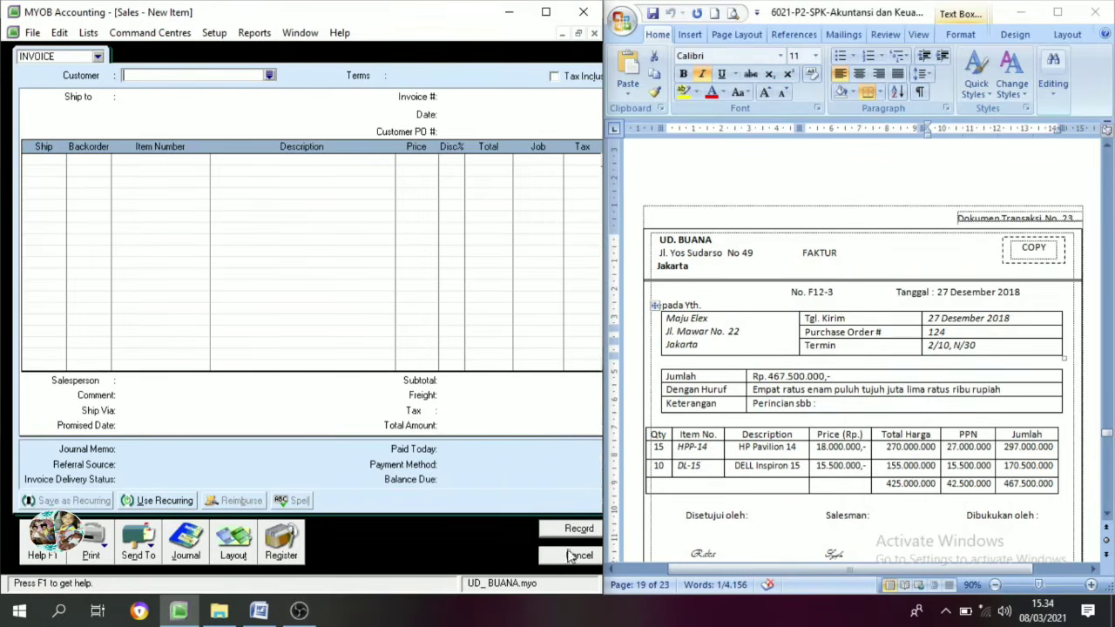
left_click(579, 556)
Start a new item purchase bill for supplier Fa. Makmur, following transaction document No. 24.
scroll(984, 392, "down", 15)
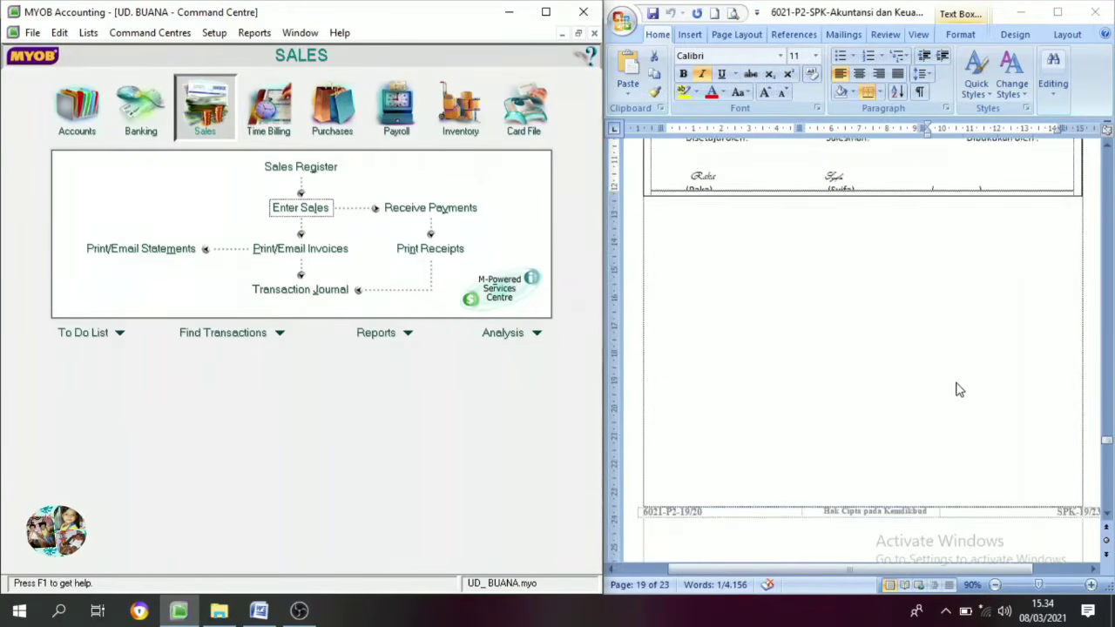
scroll(964, 441, "down", 5)
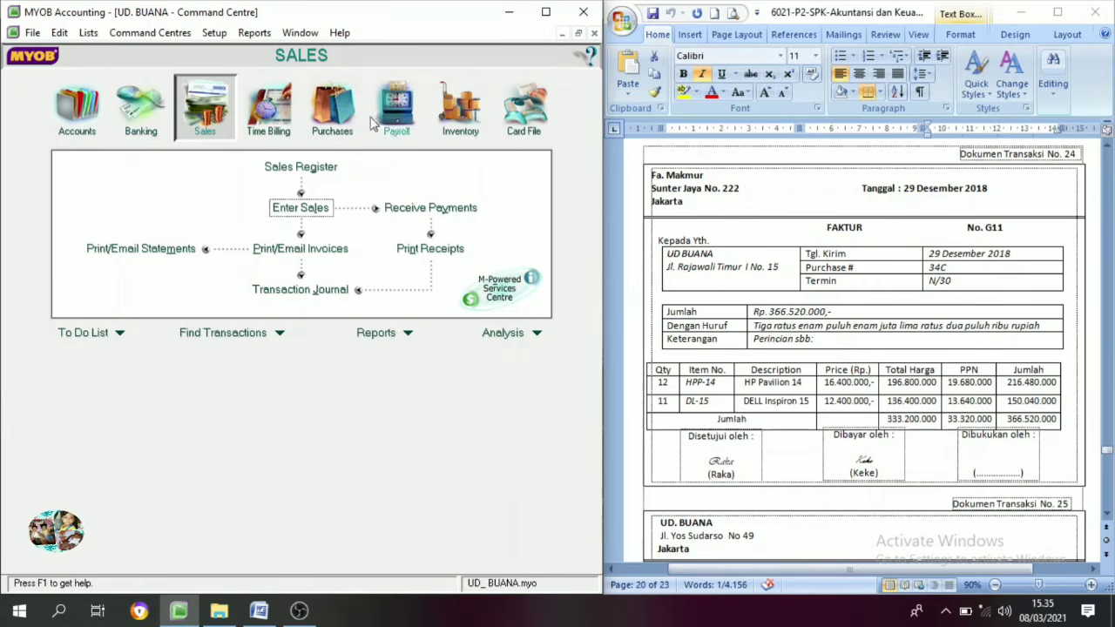
left_click(329, 115)
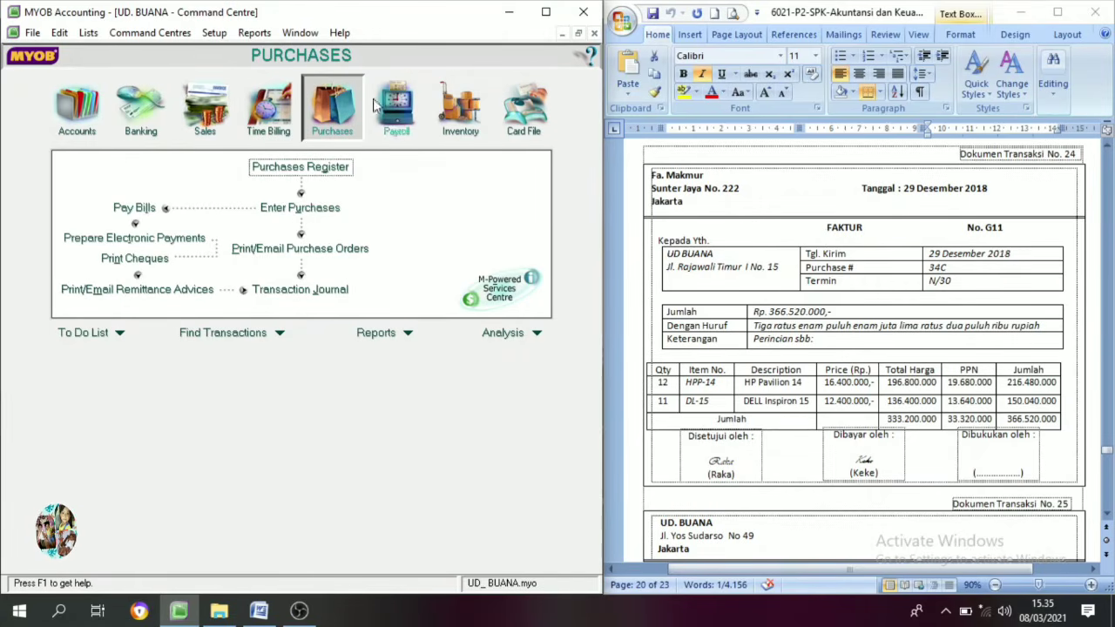
left_click(297, 209)
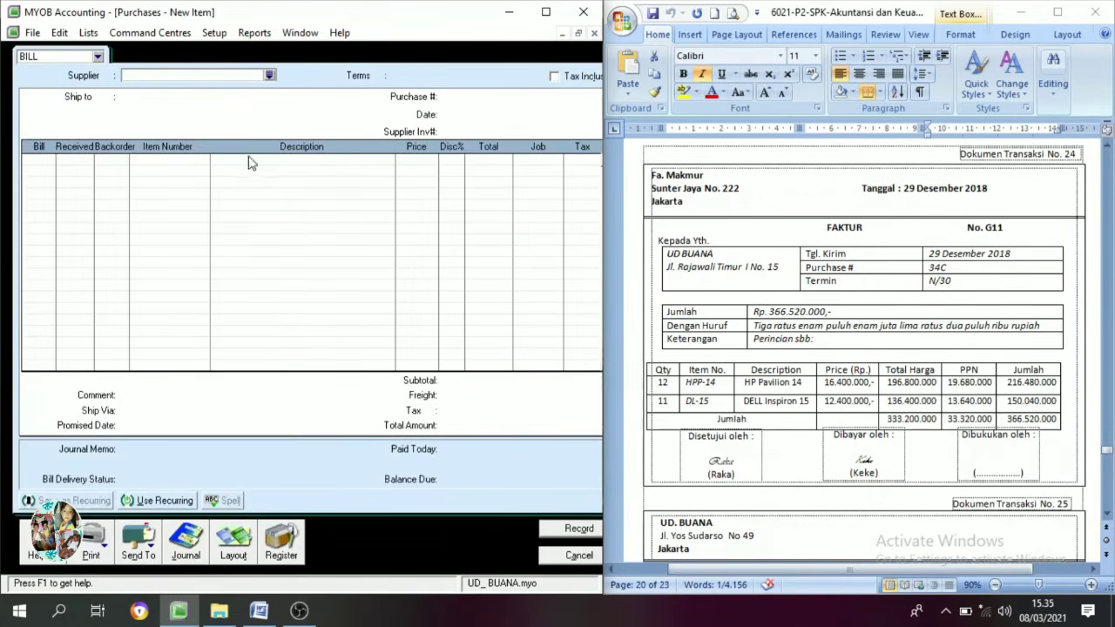
left_click(269, 75)
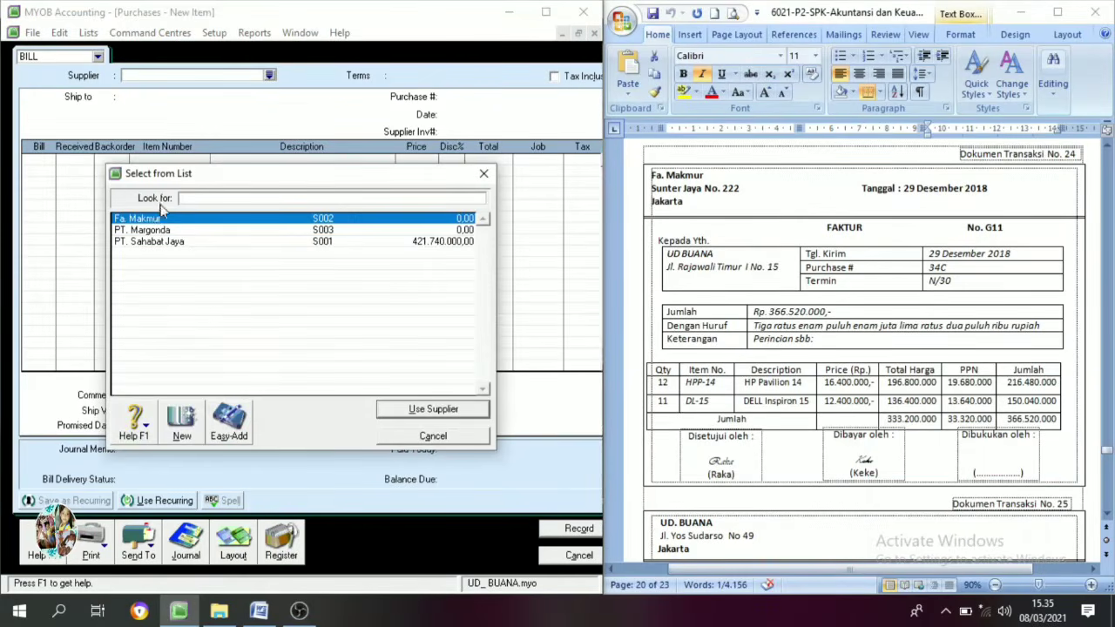
left_click(152, 221)
left_click(421, 408)
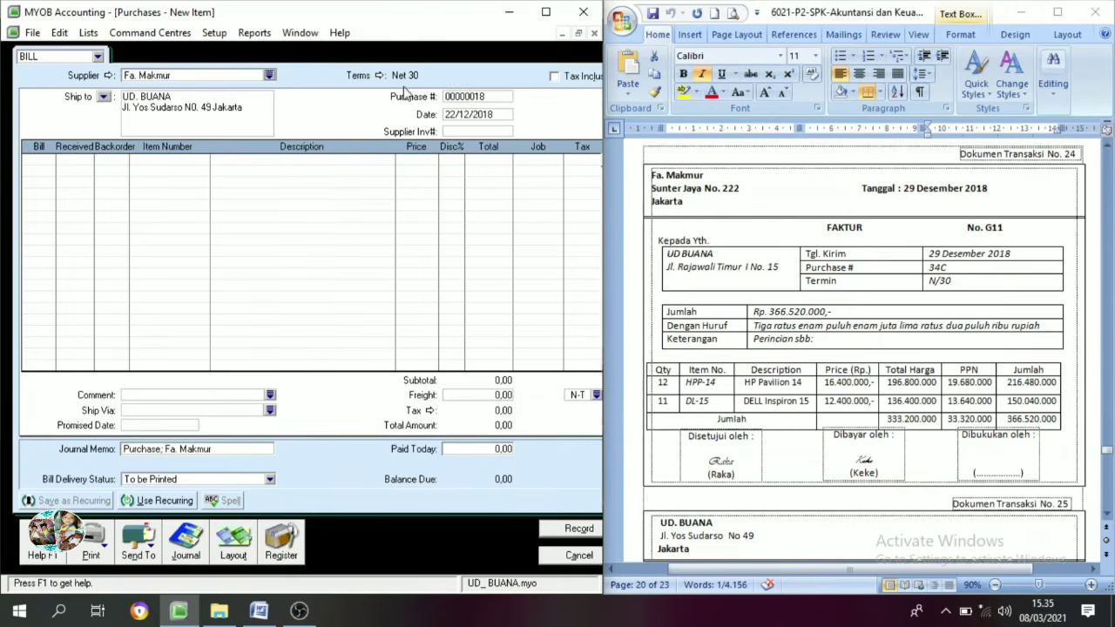
Set the date of the Fa. Makmur purchase bill to 29/12/2018.
left_click(450, 113)
left_click(451, 114)
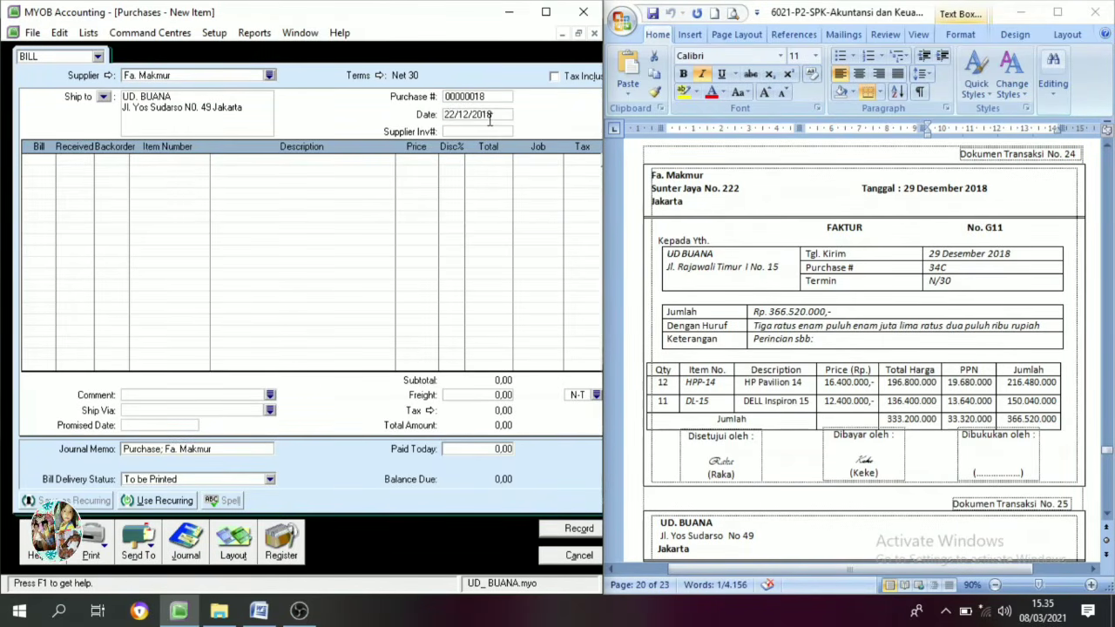
key("Delete")
type("9")
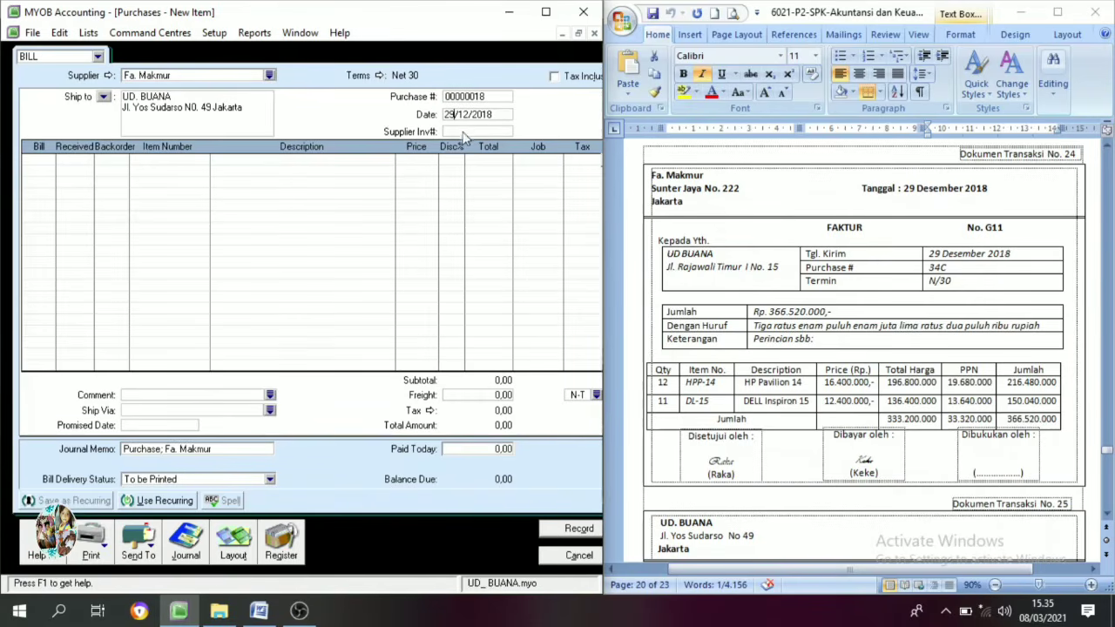
Enter purchase number G11 and supplier invoice number 34C on the Fa. Makmur bill.
left_click(1003, 228)
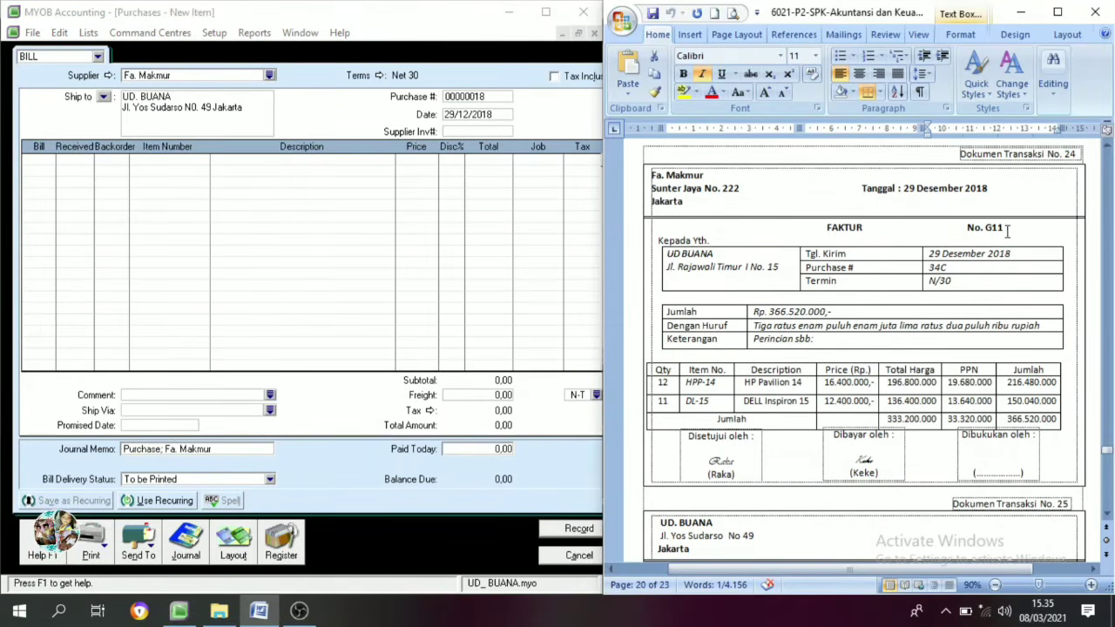
left_click_drag(1003, 228, 991, 231)
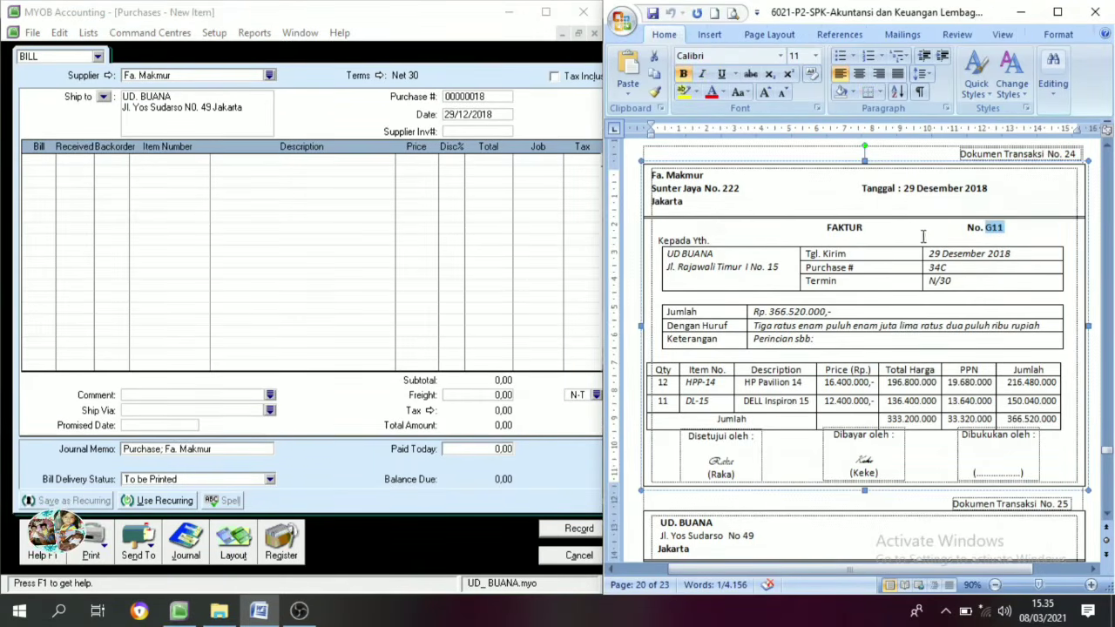
left_click(469, 96)
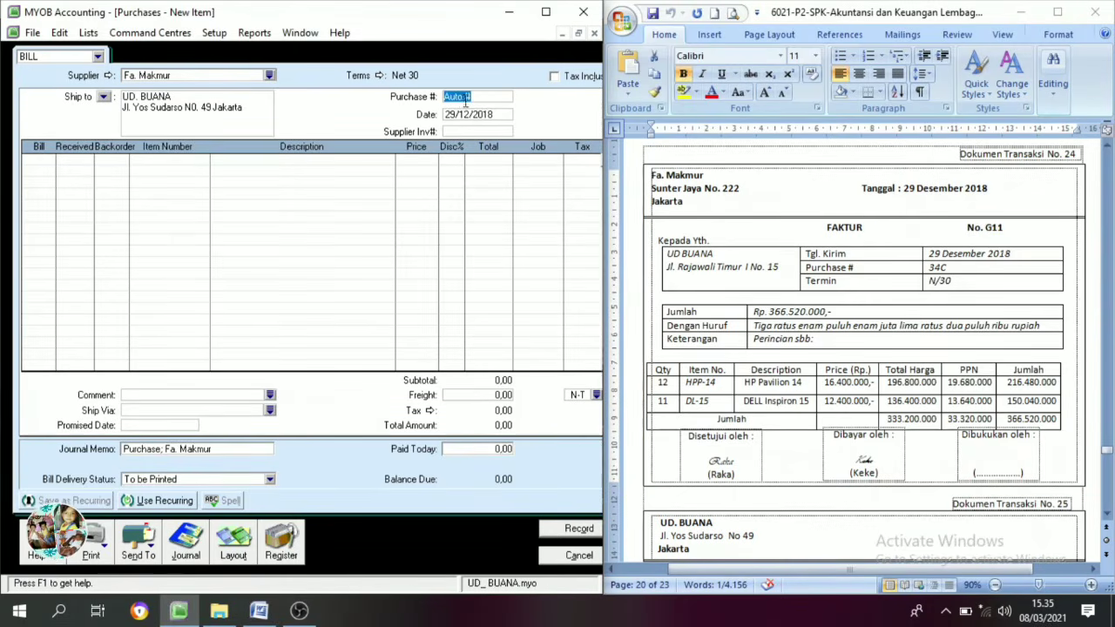
type("G11")
left_click(470, 132)
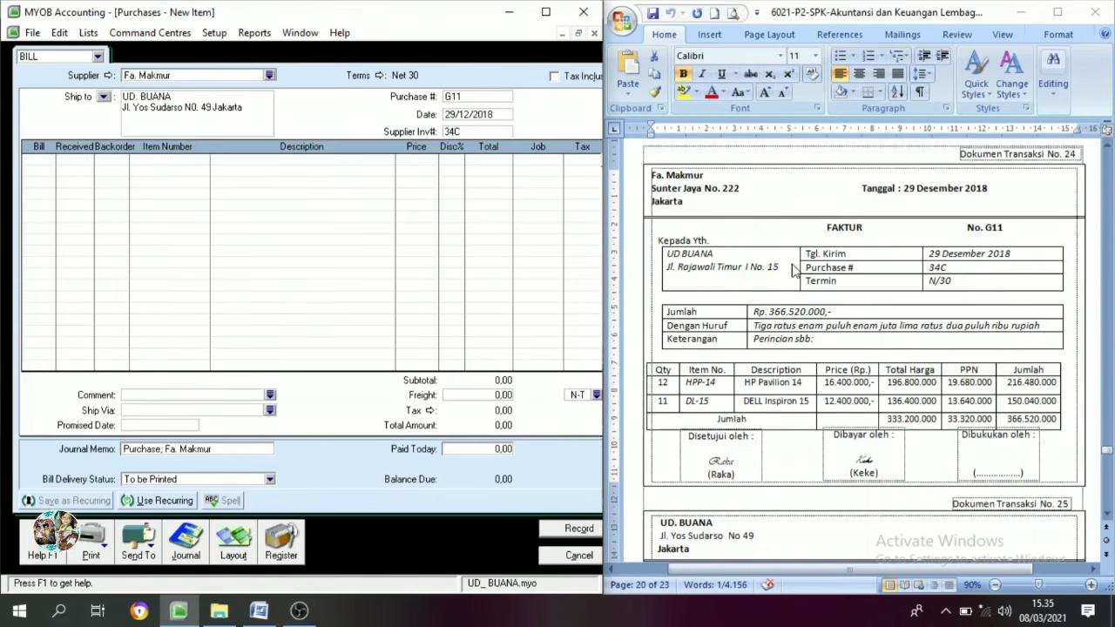
Add a line for 12 units of HPP-14, HP Pavilion 14, at 16.400.000 each to the Fa. Makmur bill.
left_click(44, 163)
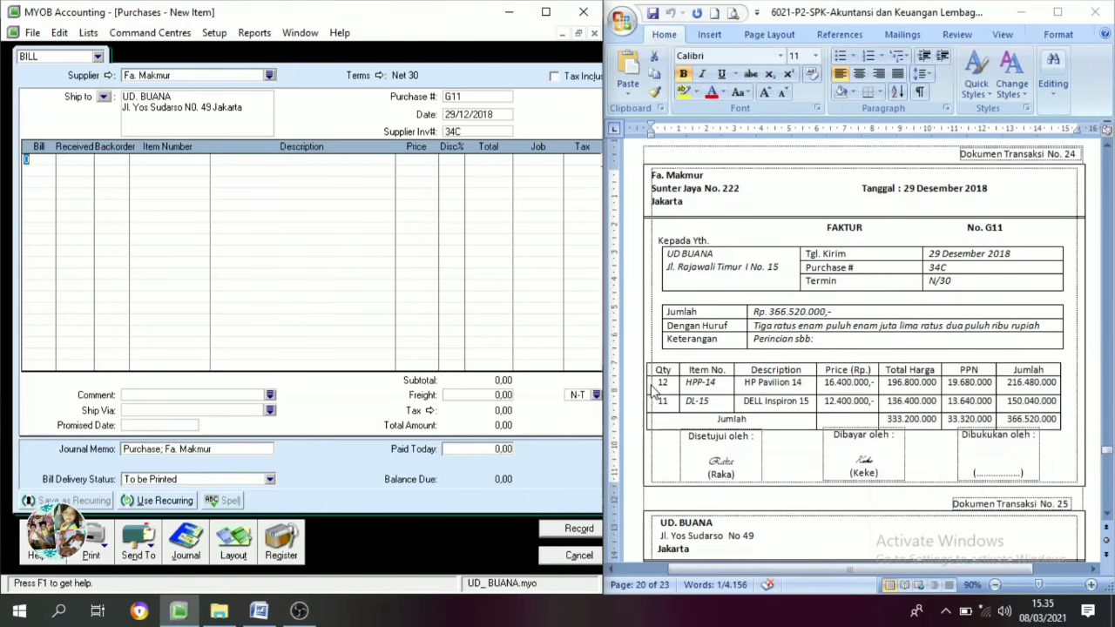
type("12")
key("Tab")
key("Tab")
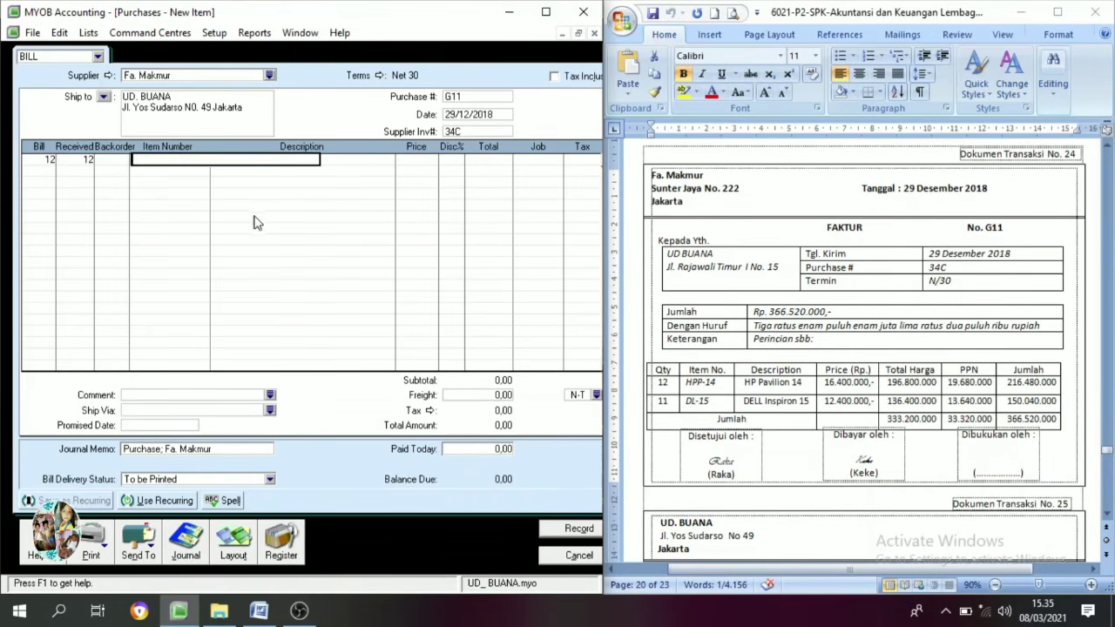
key("Tab")
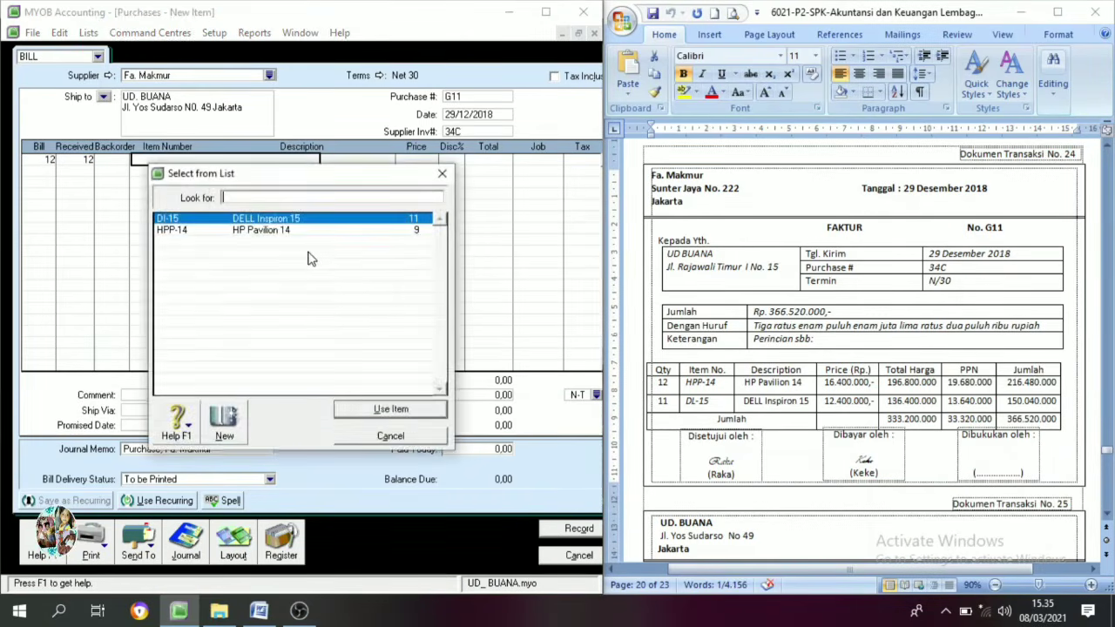
left_click(259, 230)
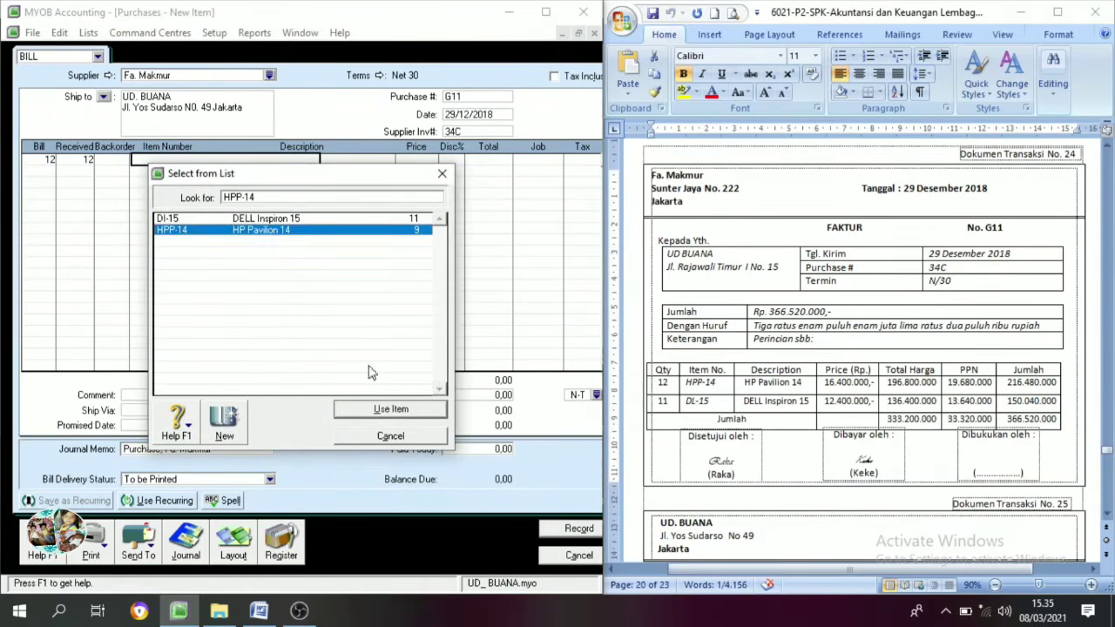
left_click(389, 410)
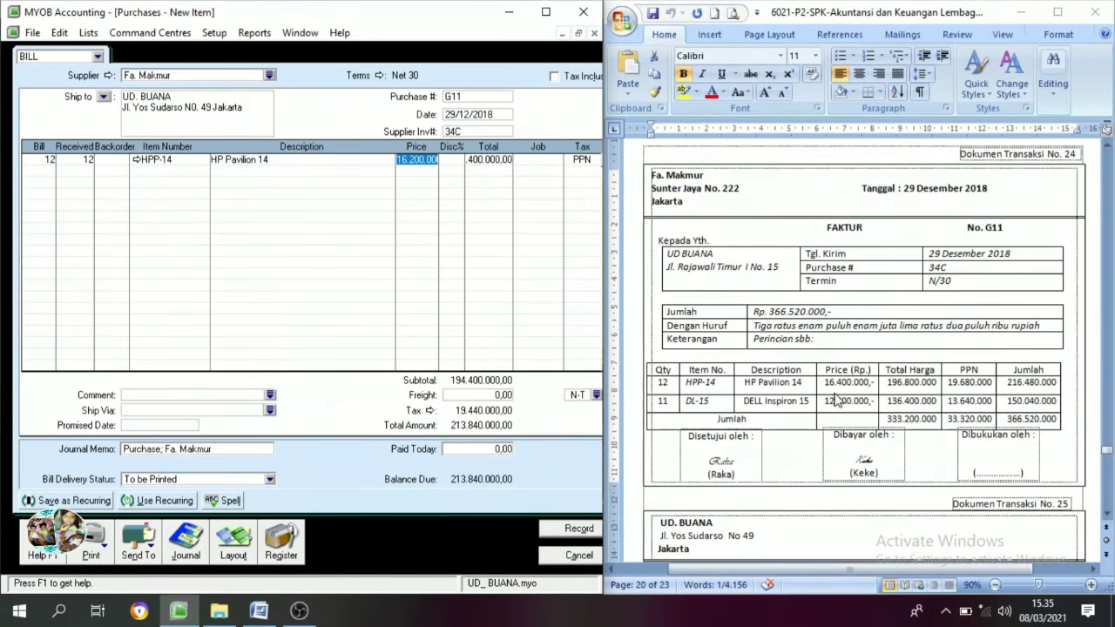
type("164")
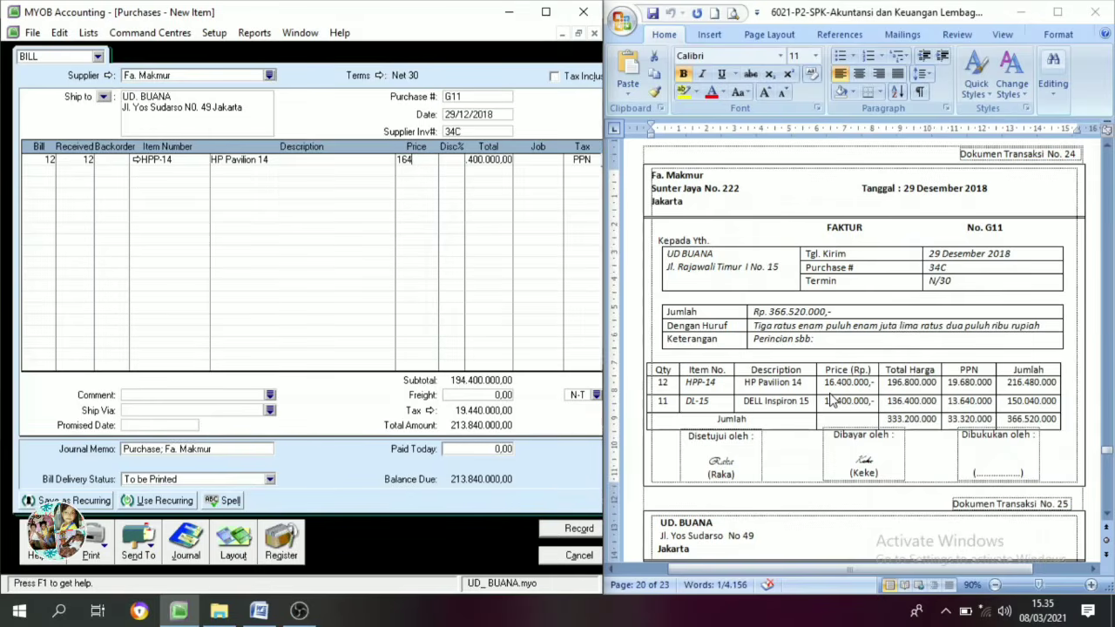
key("Tab")
key("Tab")
key("Tab")
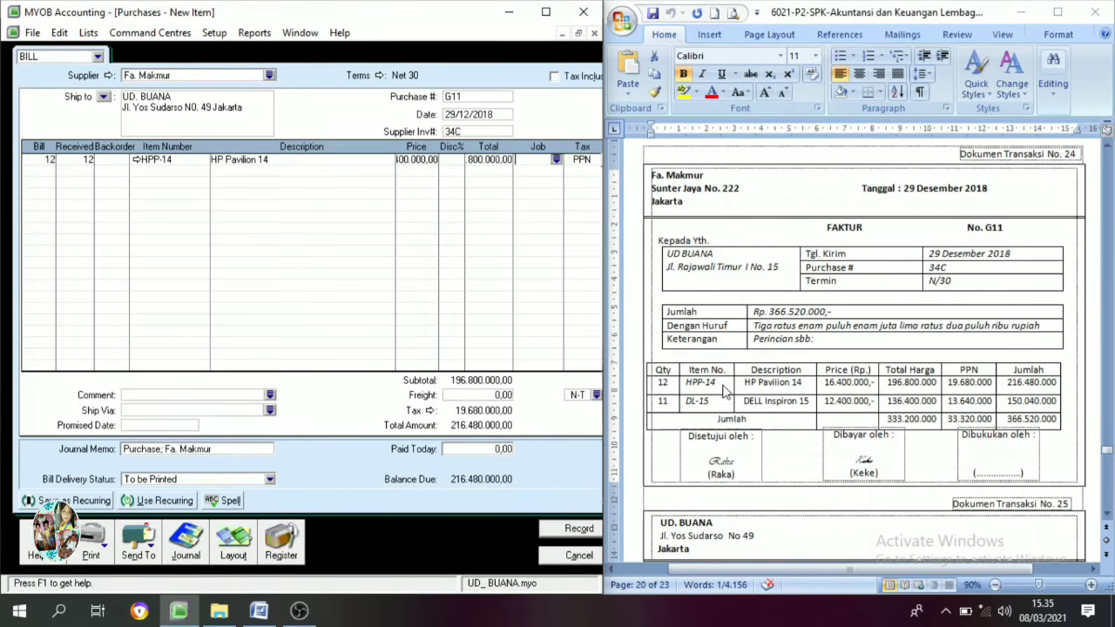
Add a second bill line for 11 units of DI-15, DELL Inspiron 15, at 12.400.000 each.
left_click(40, 172)
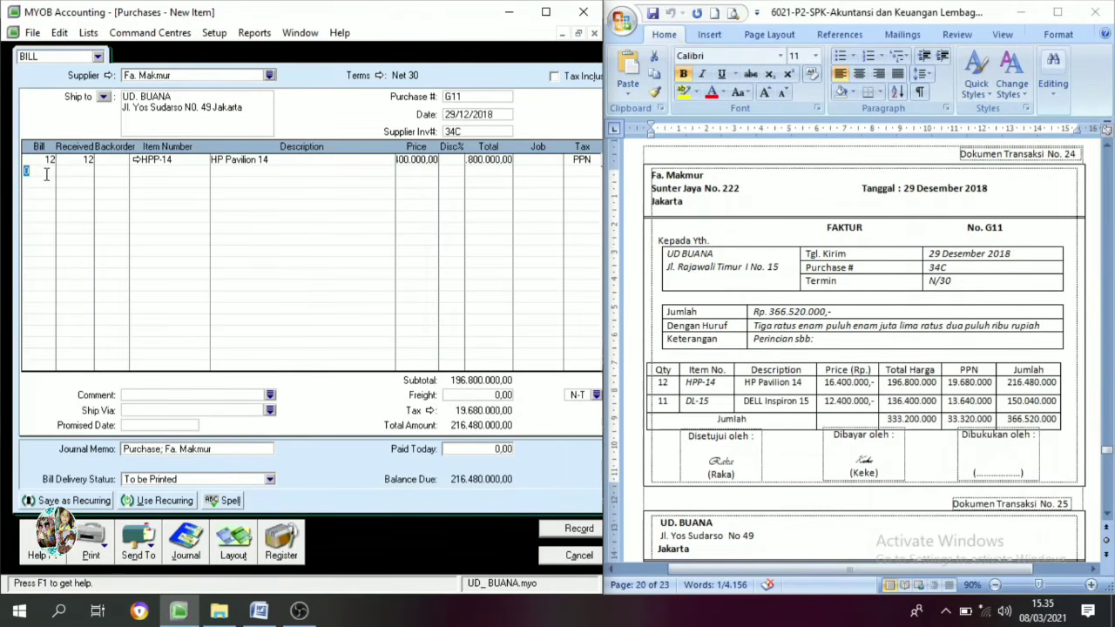
key("Tab")
key("Tab")
key("Tab")
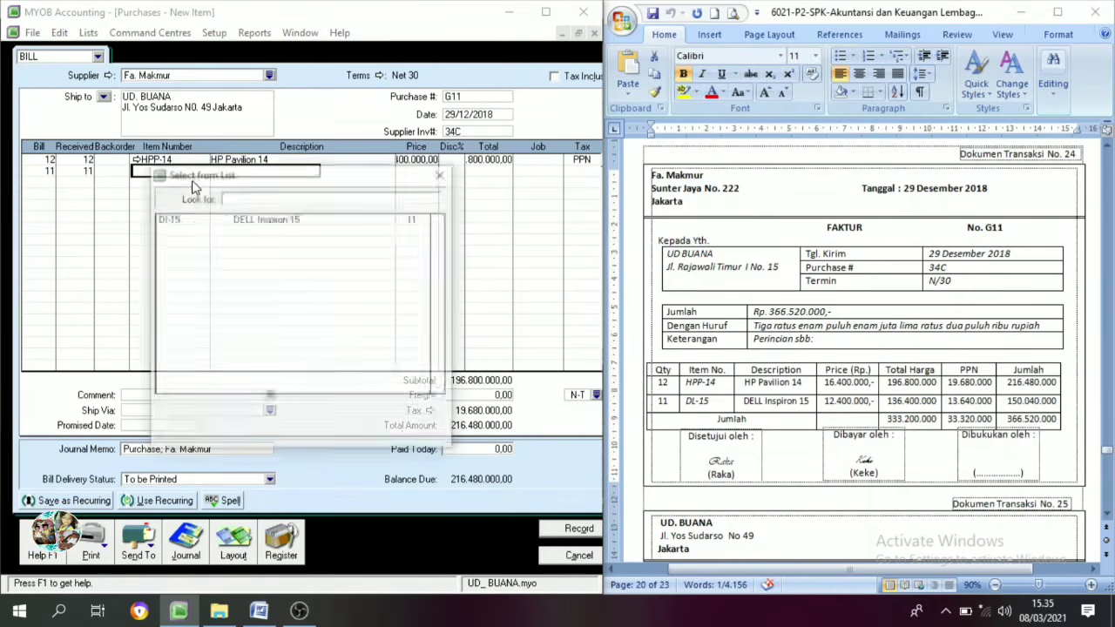
key("Down")
key("Up")
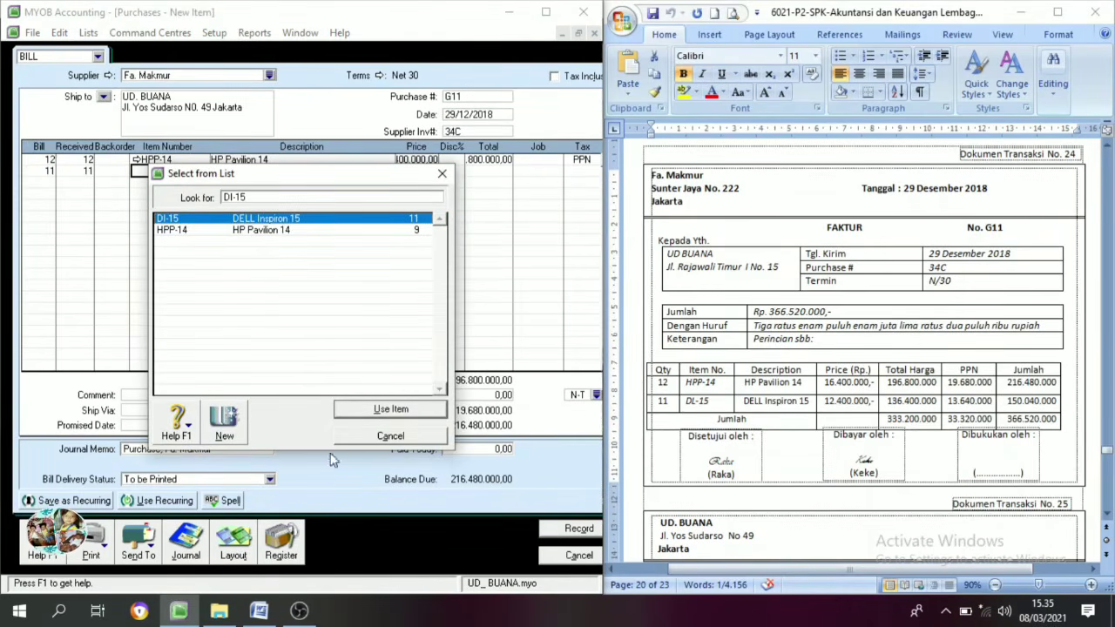
left_click(383, 411)
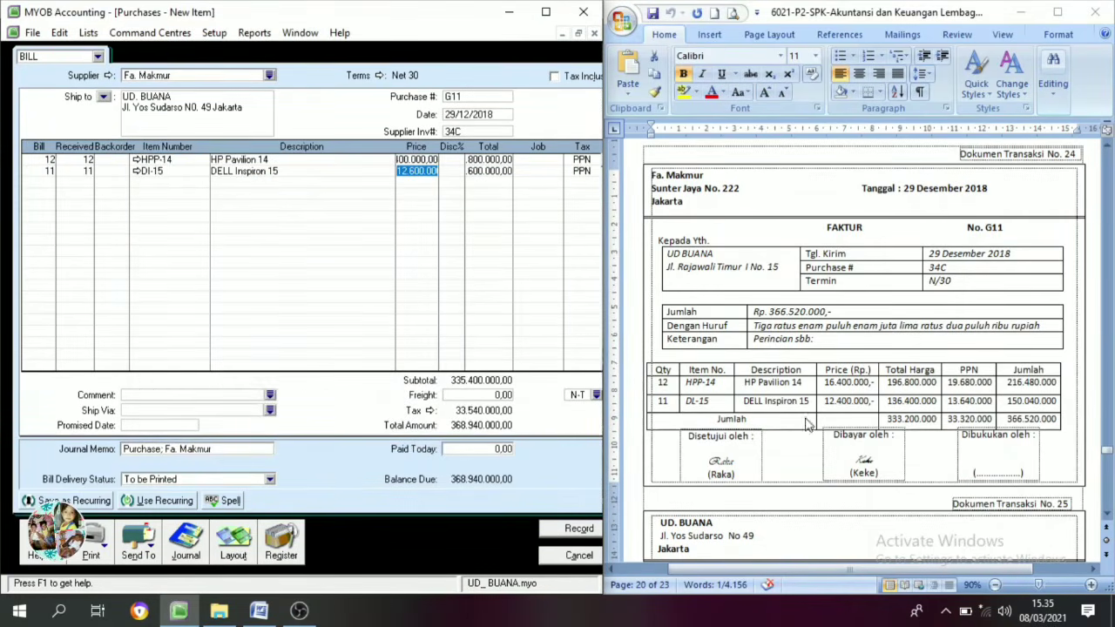
type("124")
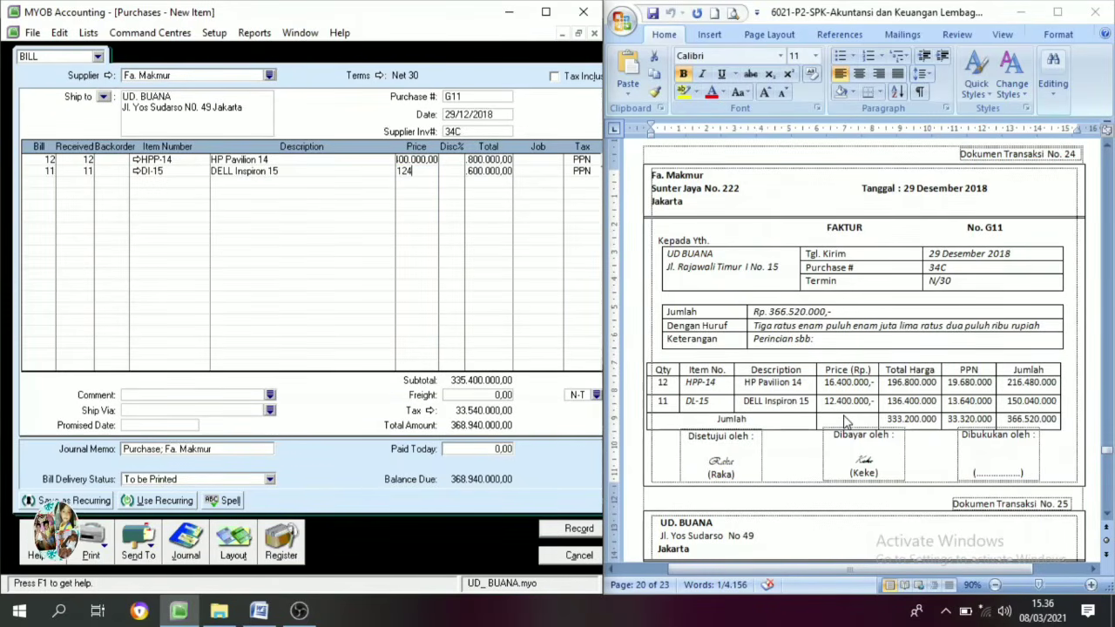
key("Tab")
key("Tab")
key("Tab")
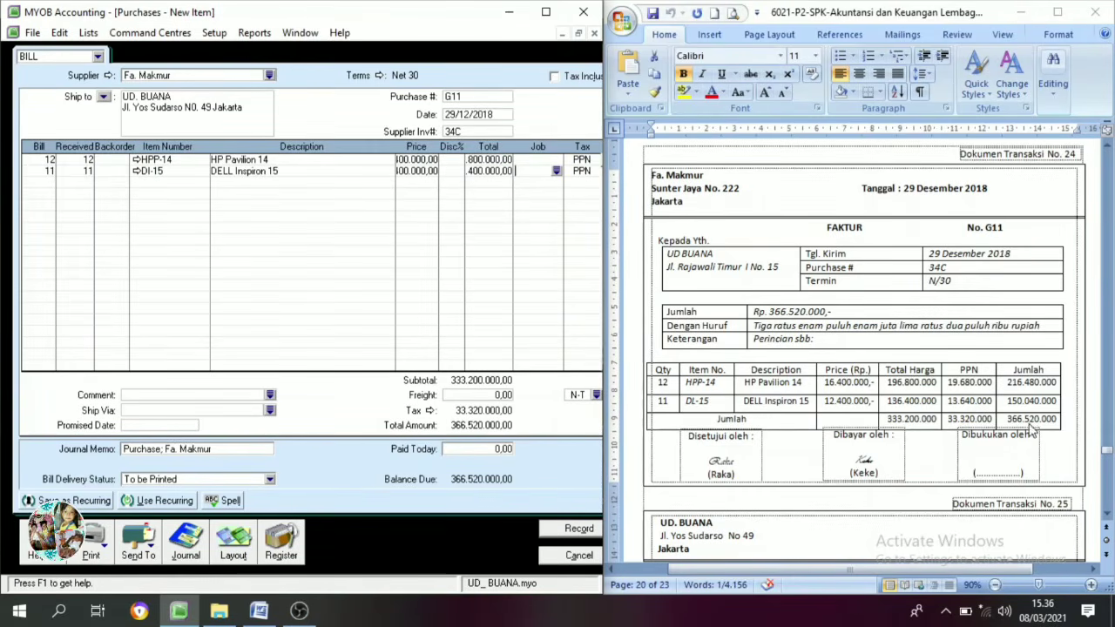
Record the Fa. Makmur purchase bill without changing its PPN tax codes, and close the purchase window.
left_click(564, 535)
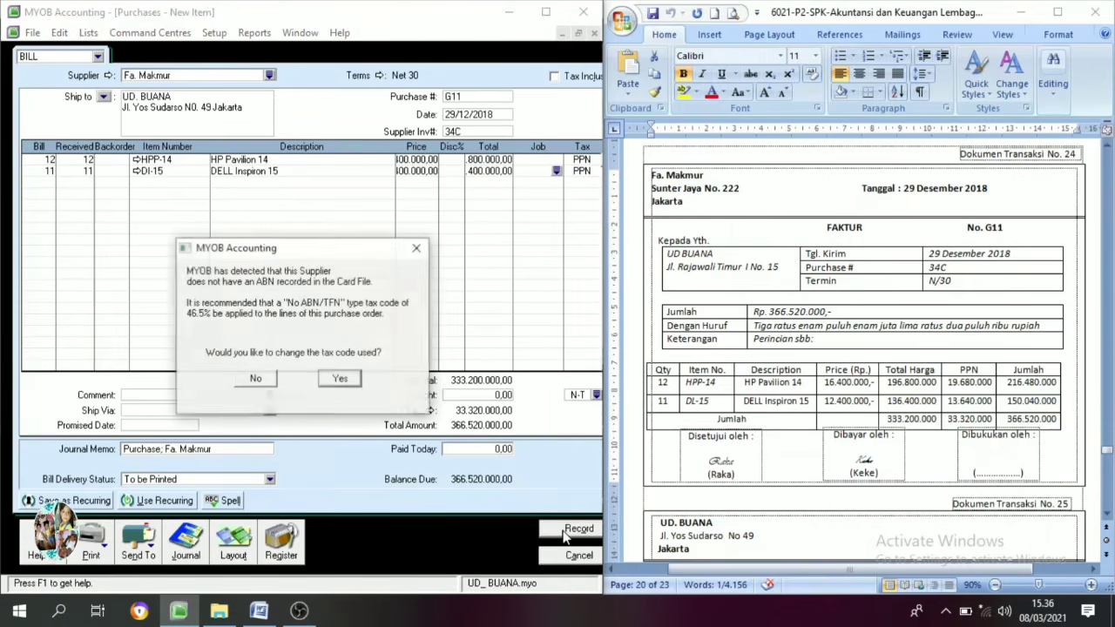
left_click(348, 386)
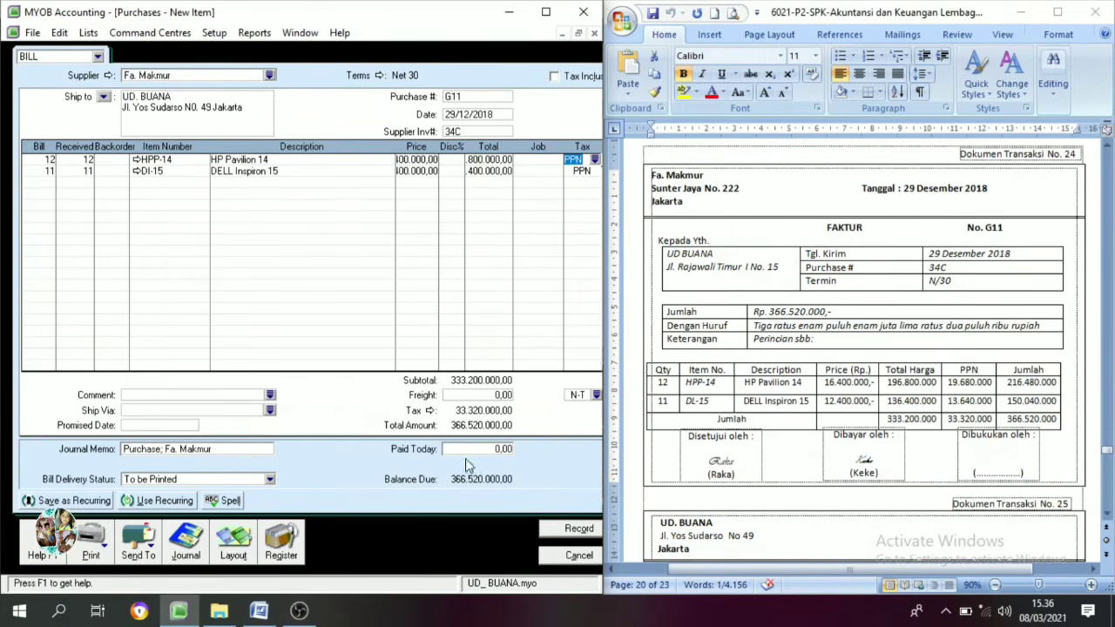
left_click(579, 532)
left_click(258, 389)
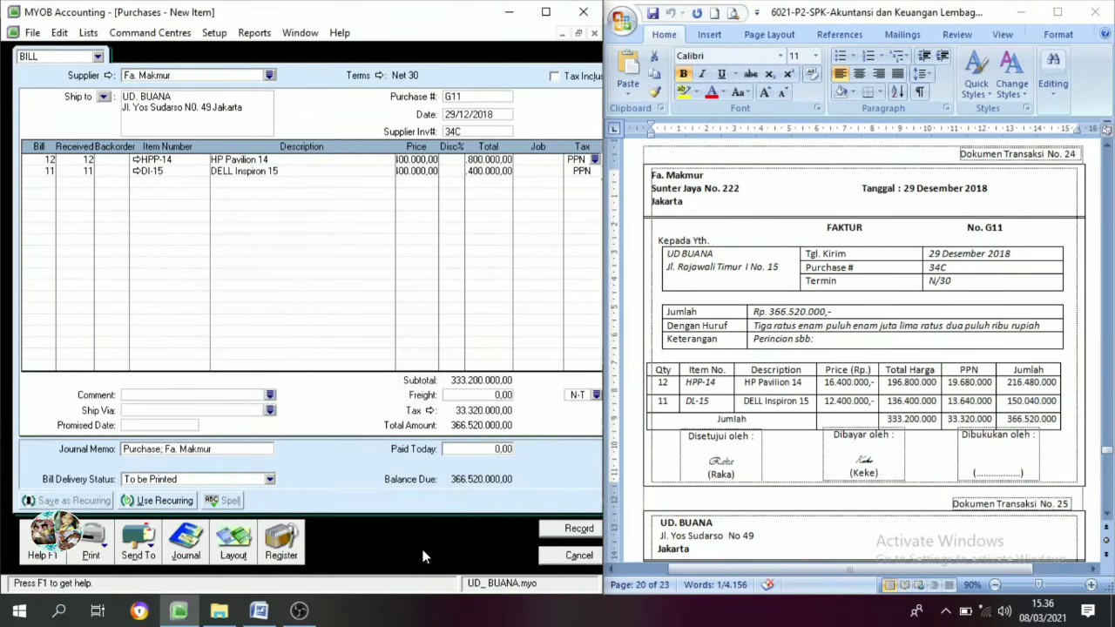
left_click(571, 555)
Start a Spend Money entry for transaction document No. 25 and set its date to 30/12/2018.
scroll(1037, 353, "down", 8)
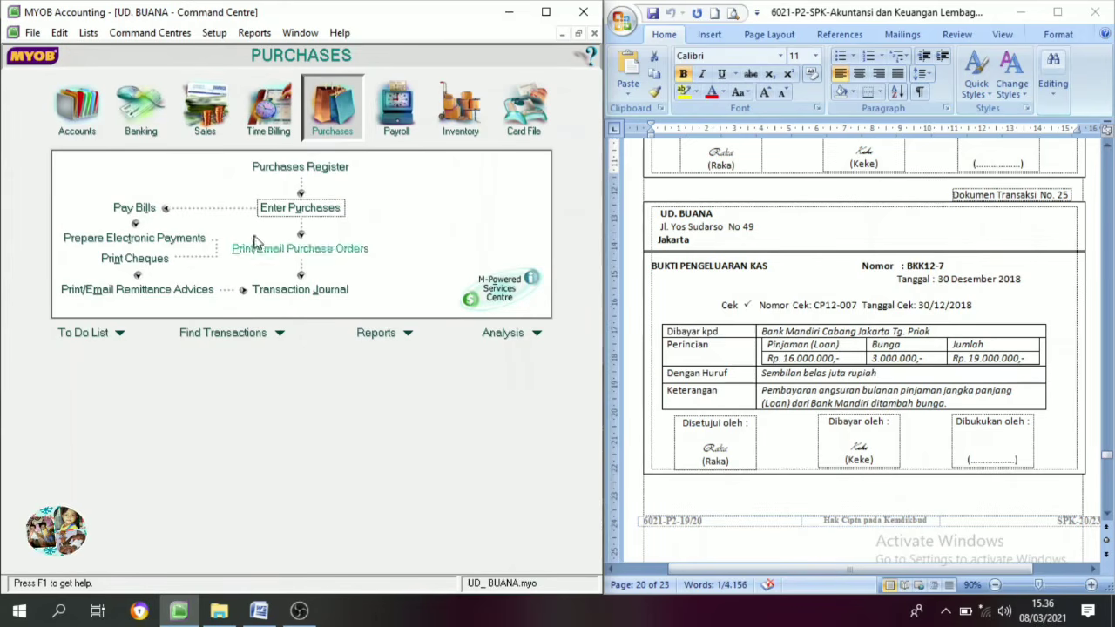
left_click(137, 122)
left_click(139, 177)
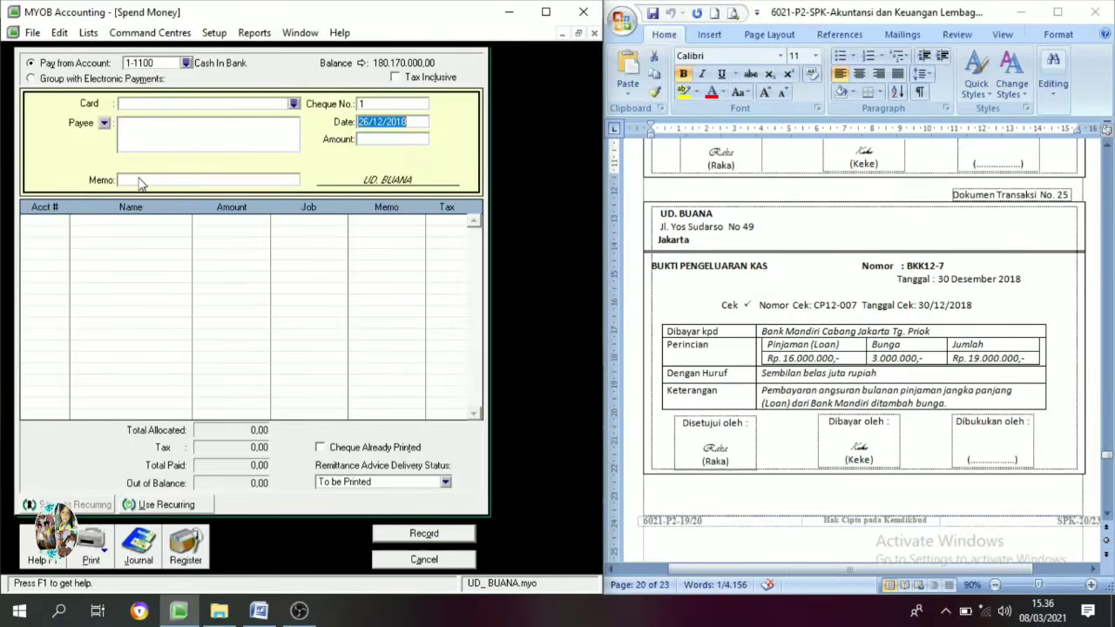
left_click(373, 122)
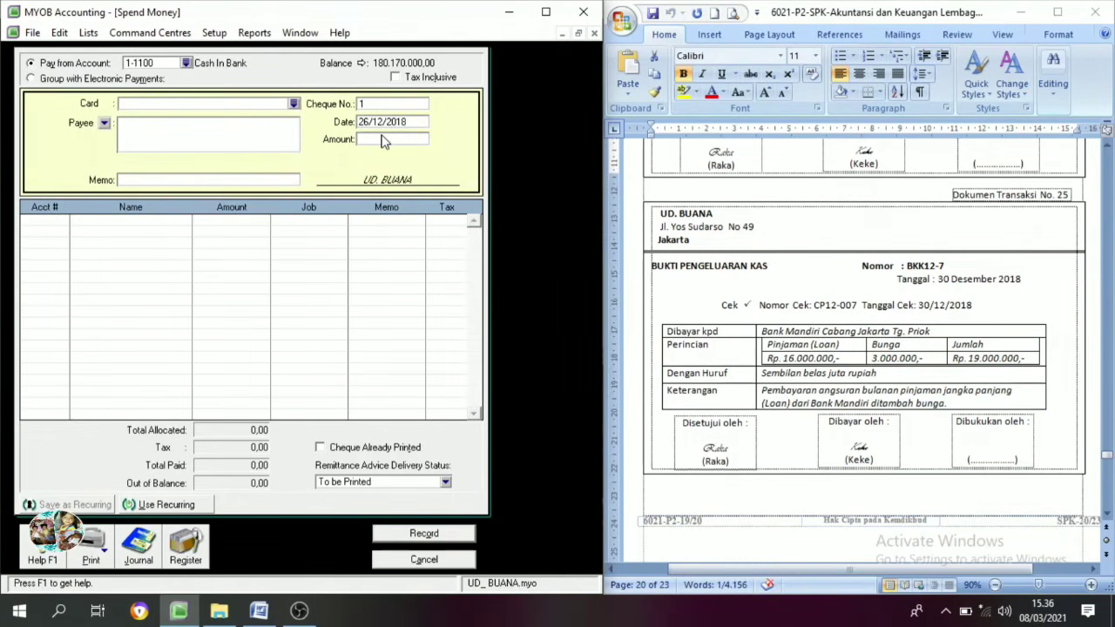
key("BackSpace")
key("BackSpace")
type("30")
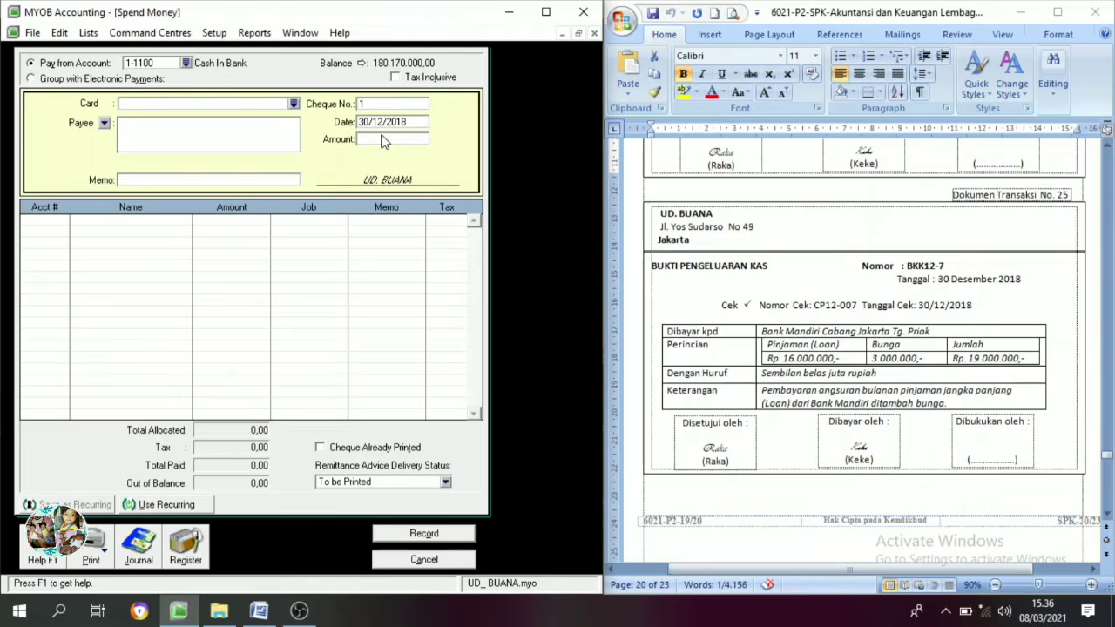
Copy voucher number BKK12-7 from the transaction document into the payment's cheque number.
left_click(383, 105)
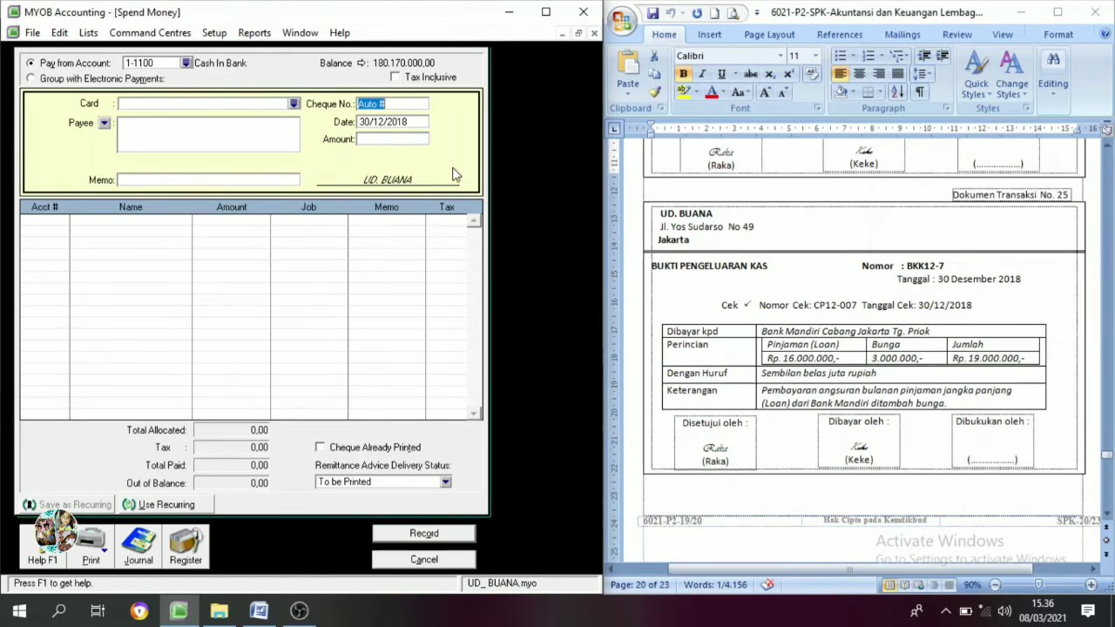
left_click(934, 268)
double_click(928, 268)
key("ctrl+c")
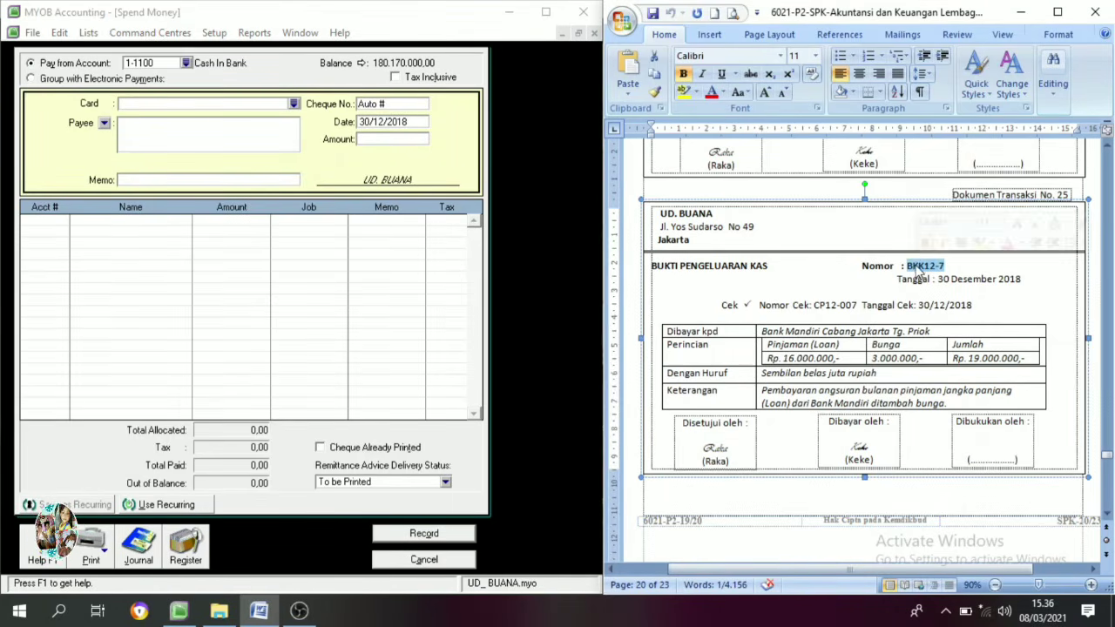
left_click(397, 104)
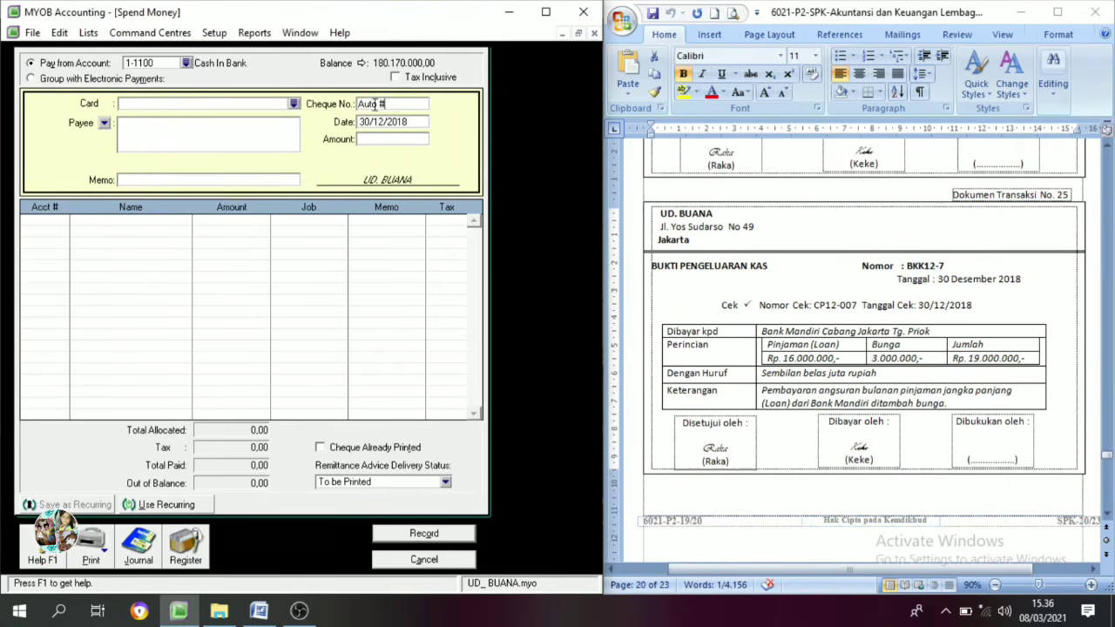
key("ctrl+v")
Set the payment amount to 19.000.000.
left_click(377, 139)
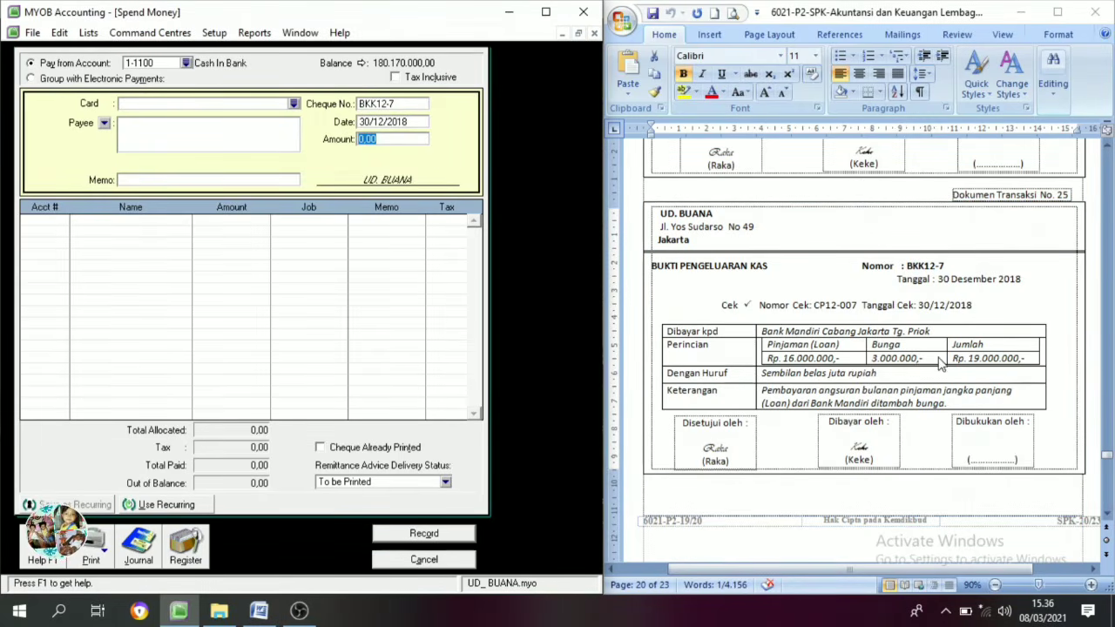
type("19.000.00")
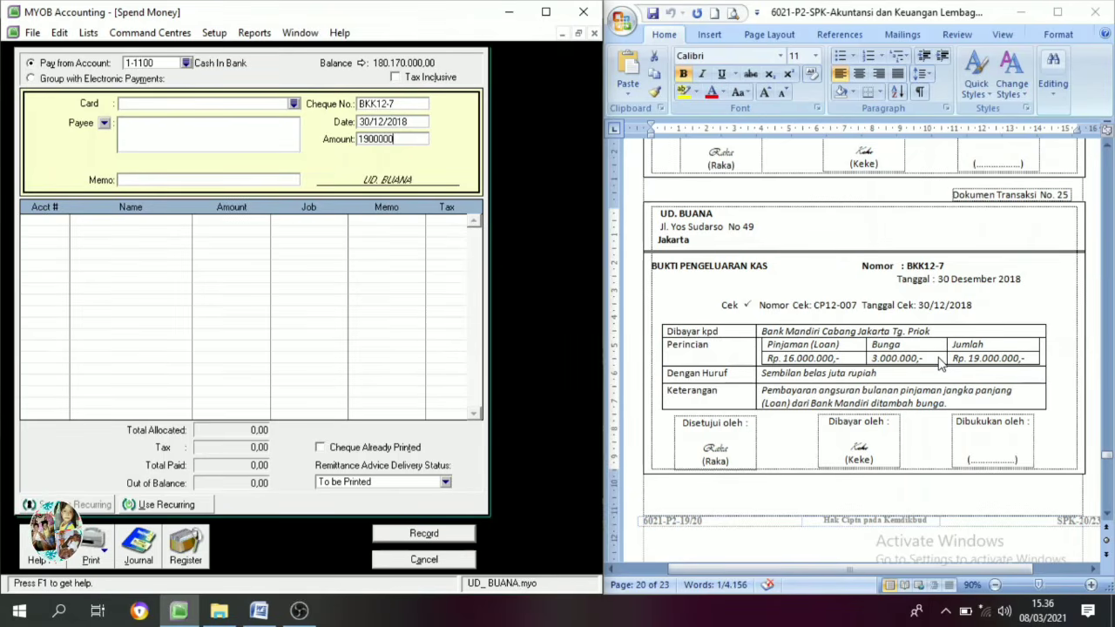
type("0")
key("Tab")
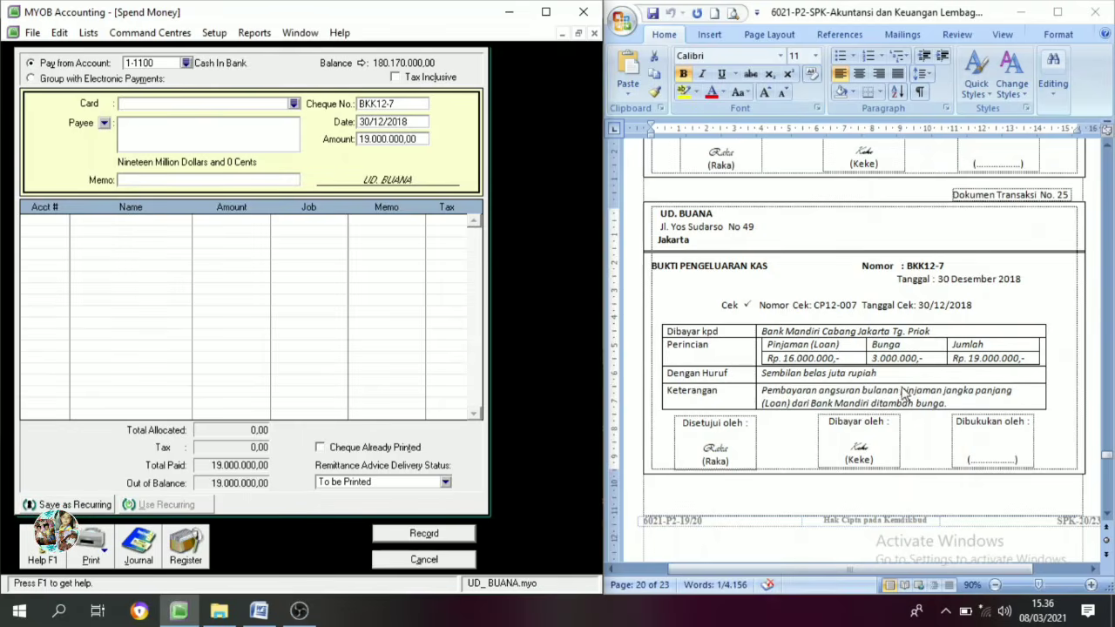
Copy "Pembayaran angsuran bulanan" from the document's Keterangan row into the payment memo.
key("alt+Tab")
left_click_drag(897, 392, 773, 400)
key("ctrl+c")
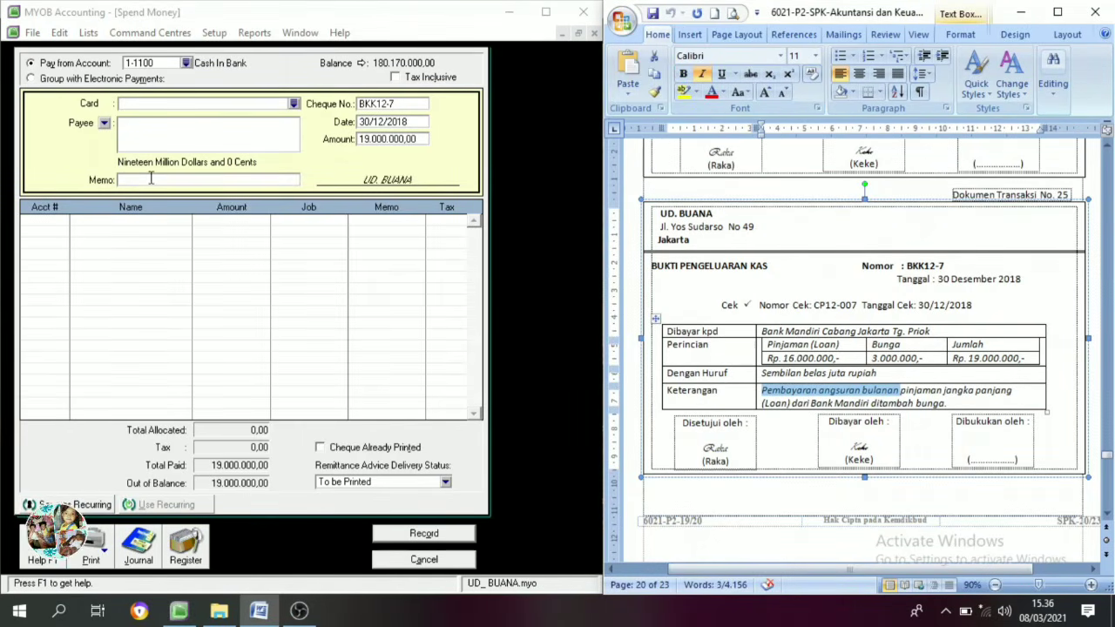
left_click(151, 180)
key("ctrl+v")
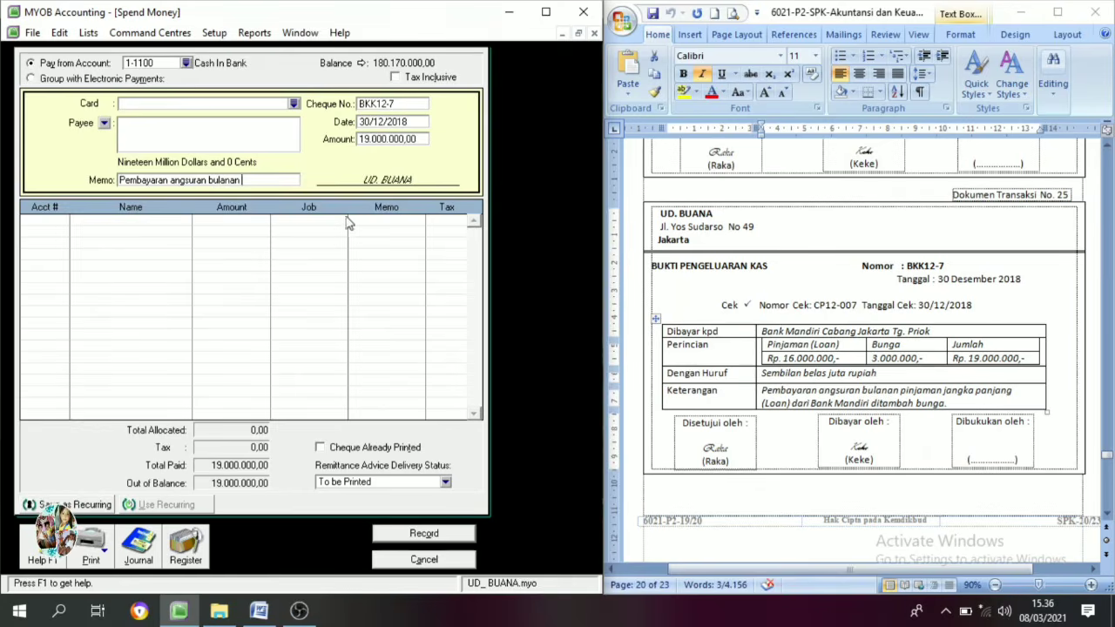
Allocate 16.000.000 of the payment to account 2-2100, Bank Mandiri Loan, on the first line.
left_click(62, 228)
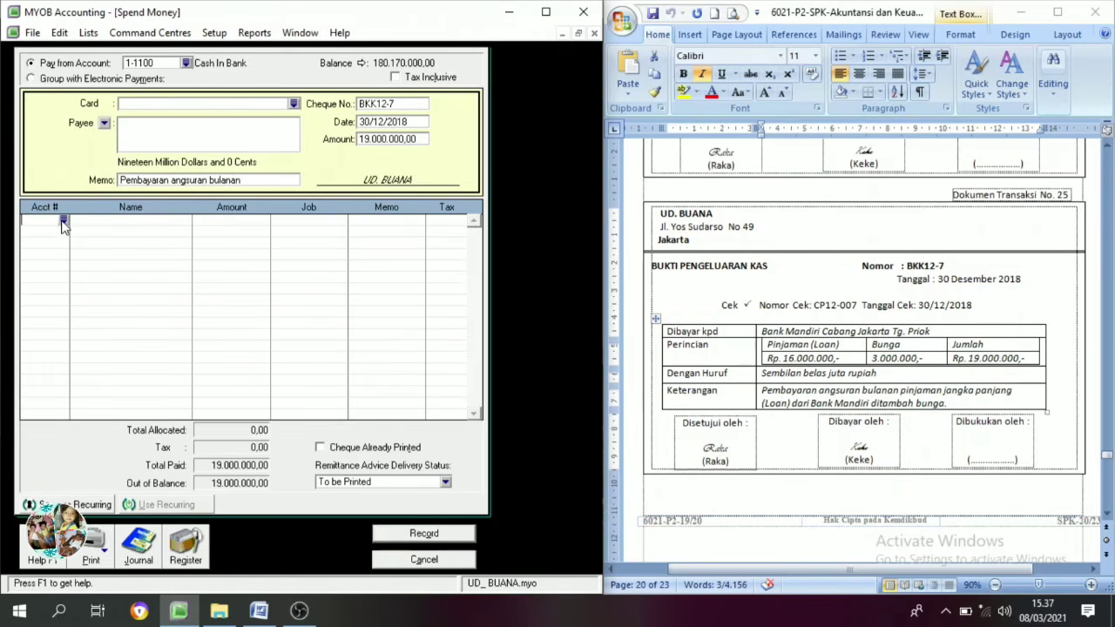
type("6")
scroll(200, 269, "up", 2)
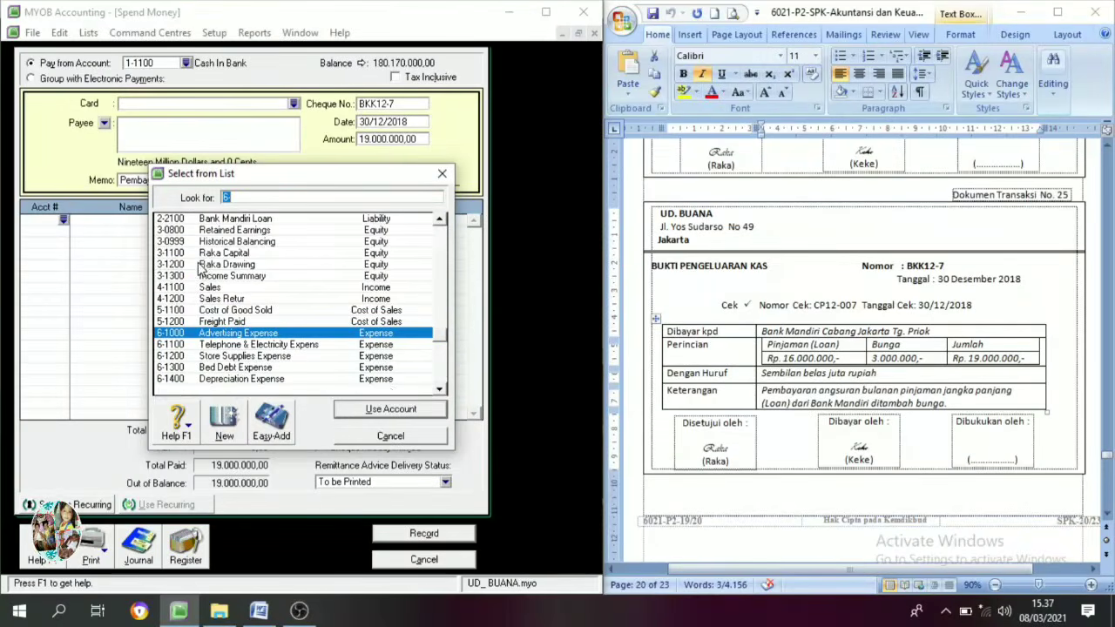
left_click(213, 220)
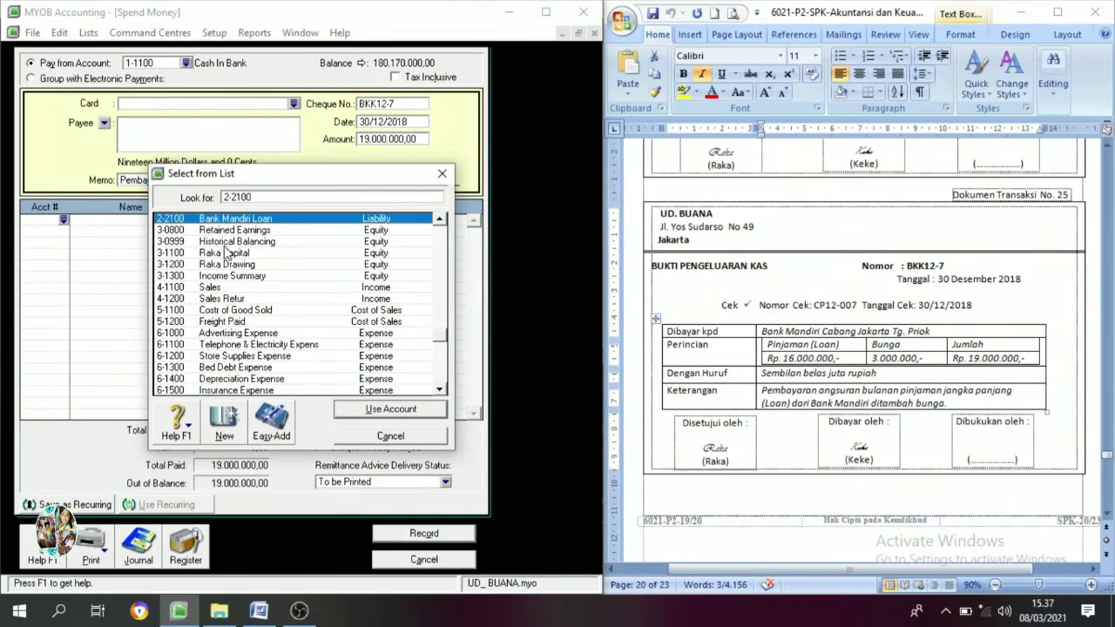
left_click(388, 409)
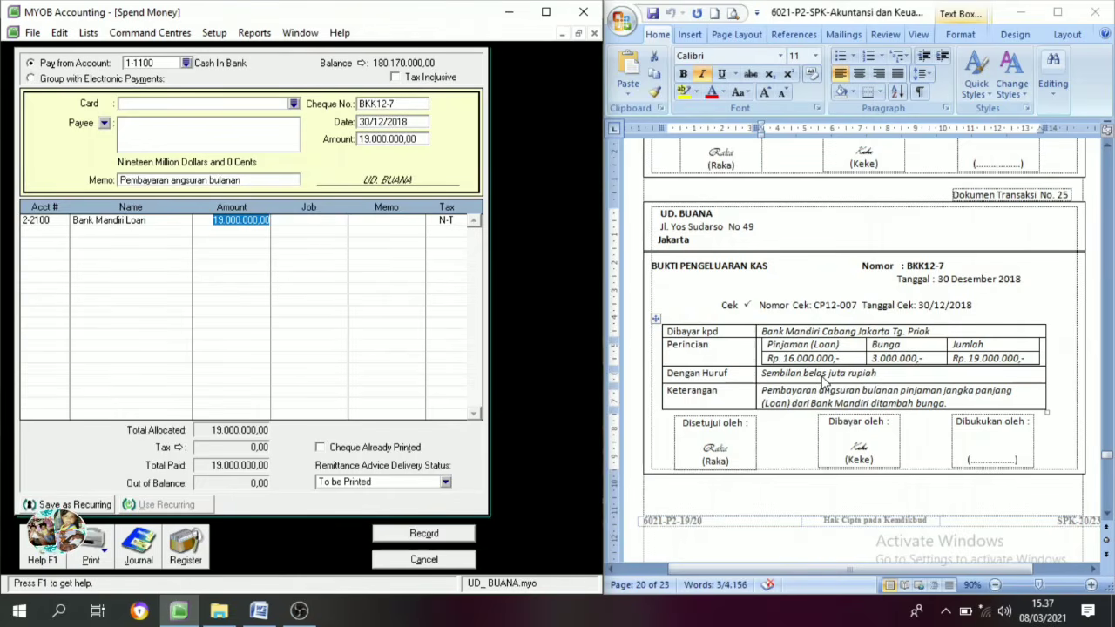
type("16000")
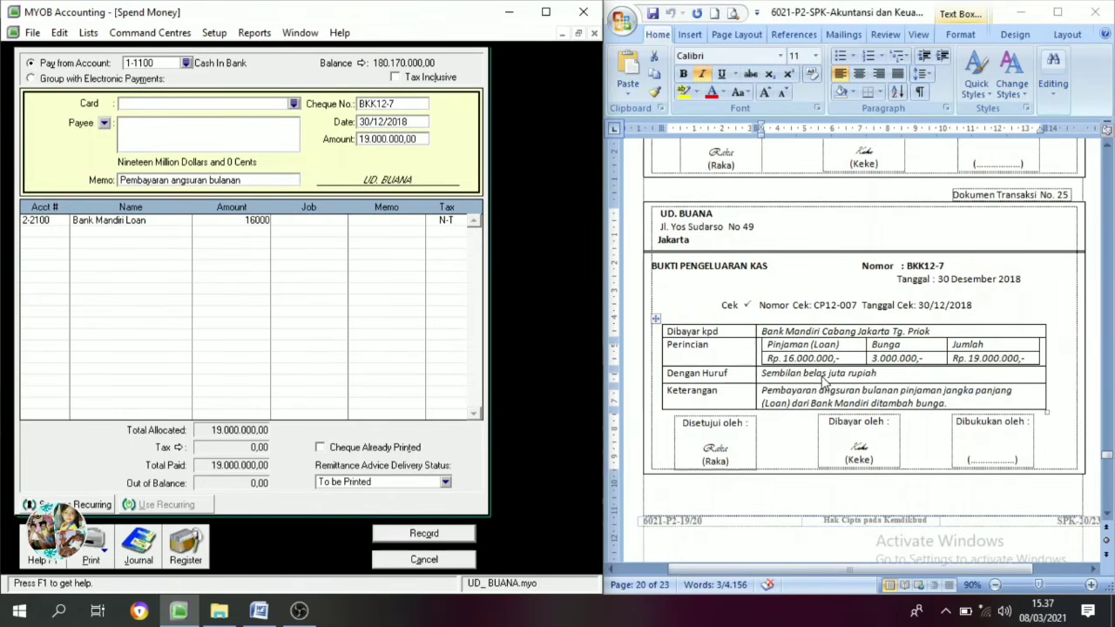
key("Tab")
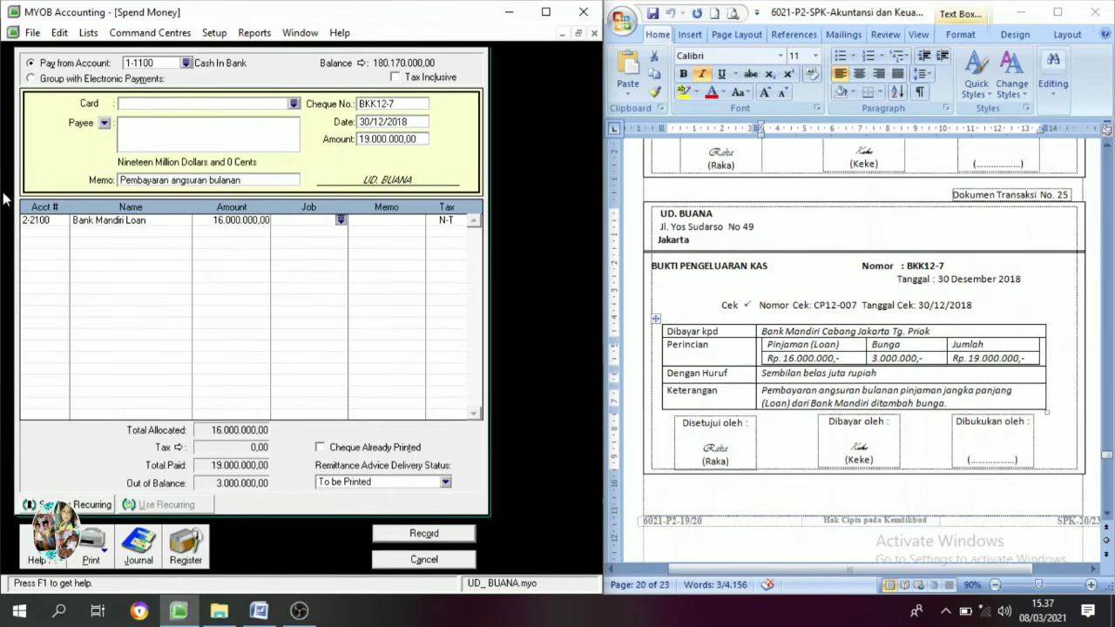
Allocate 3.000.000 of the payment to account 9-1100, Interest Expense, on the second line, record the payment and close the entry form.
left_click(64, 234)
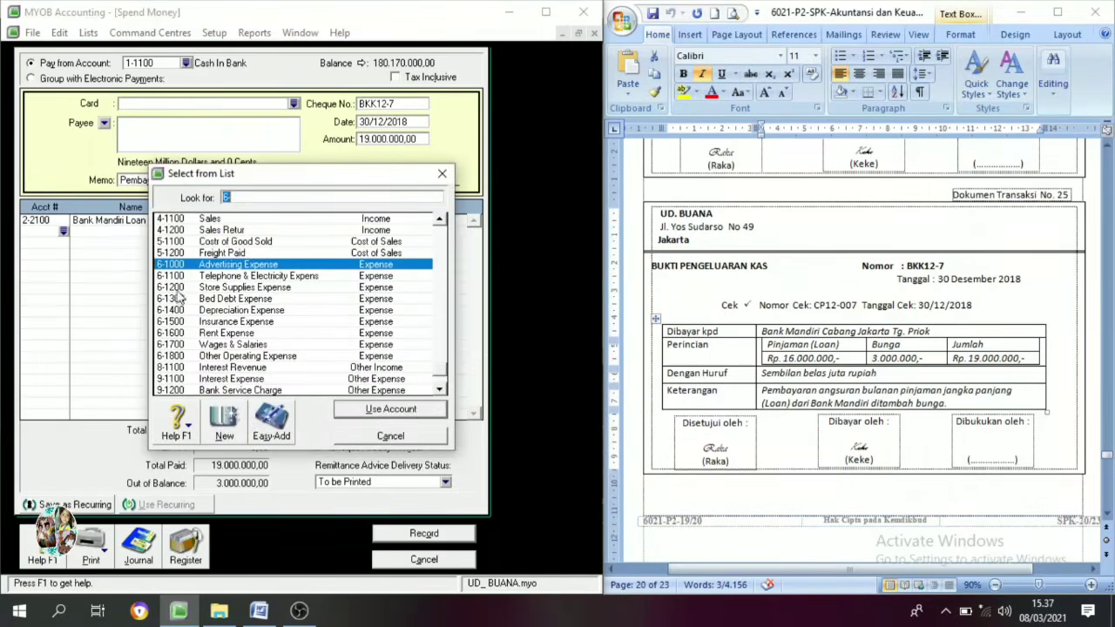
scroll(312, 349, "down", 1)
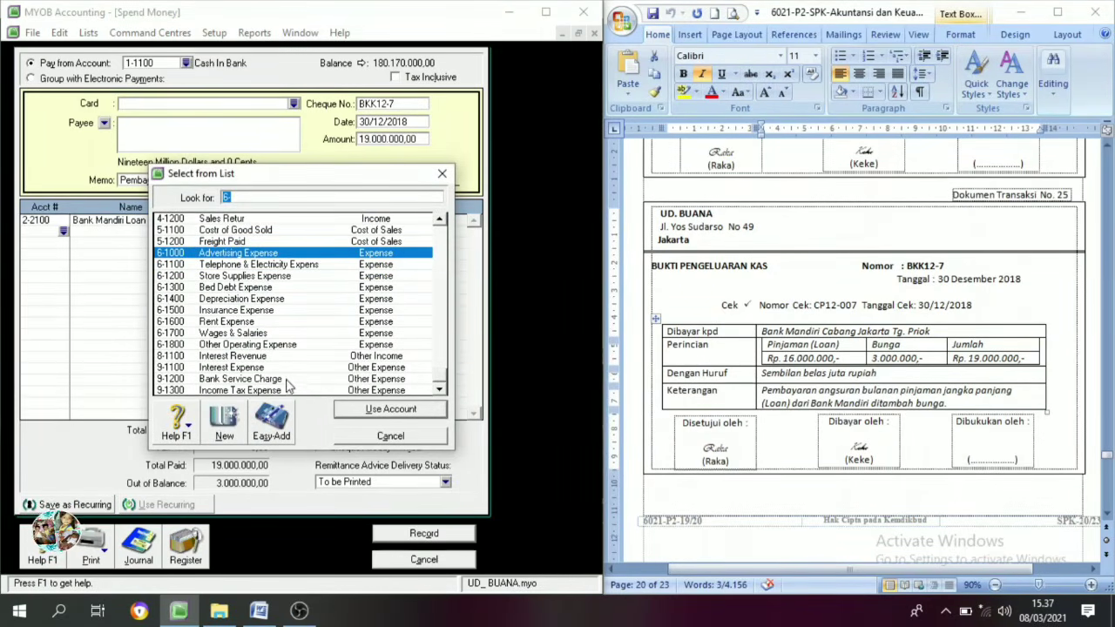
left_click(248, 368)
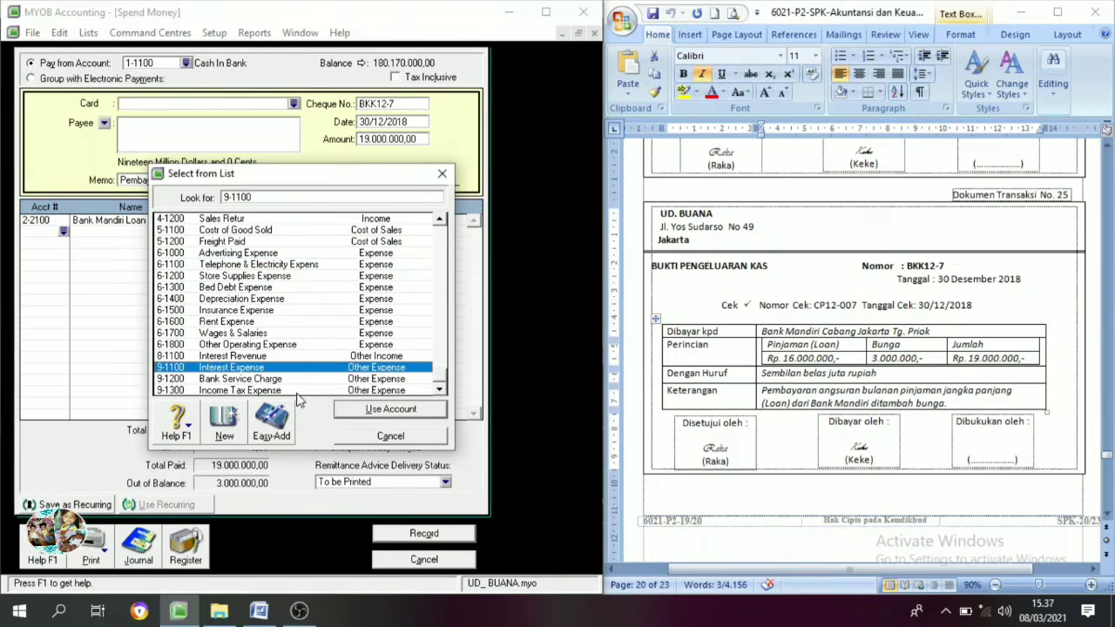
left_click(376, 411)
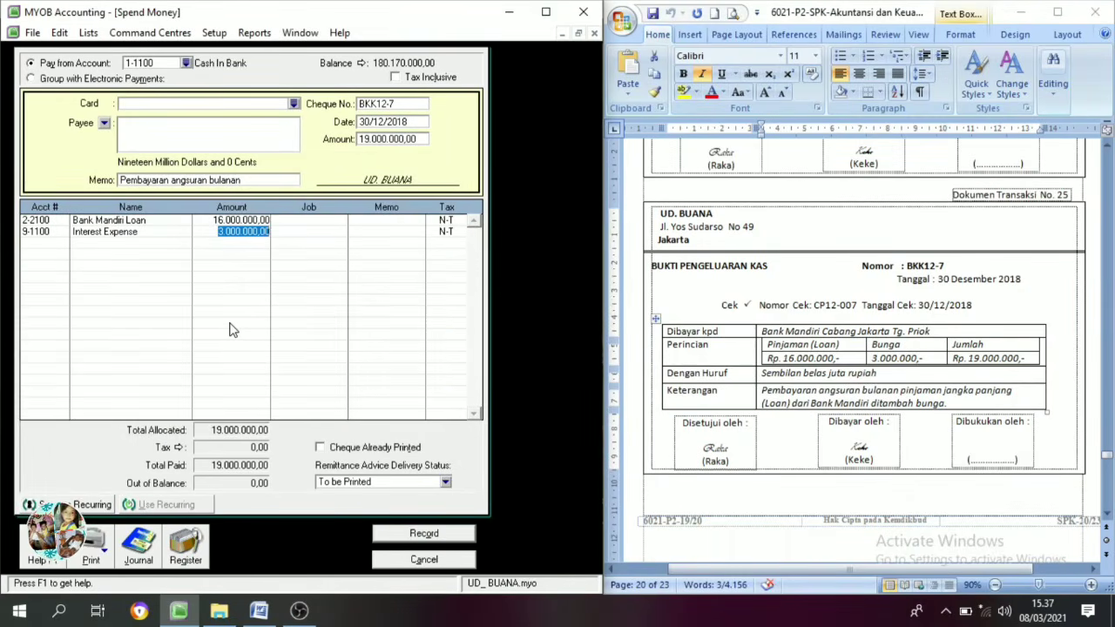
key("Tab")
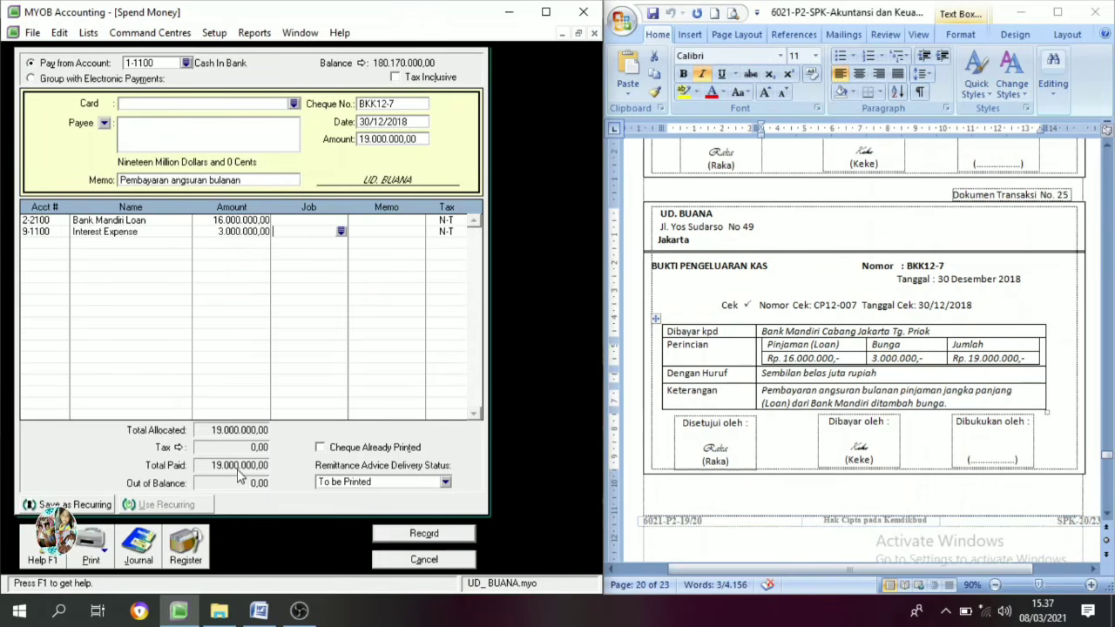
left_click(426, 536)
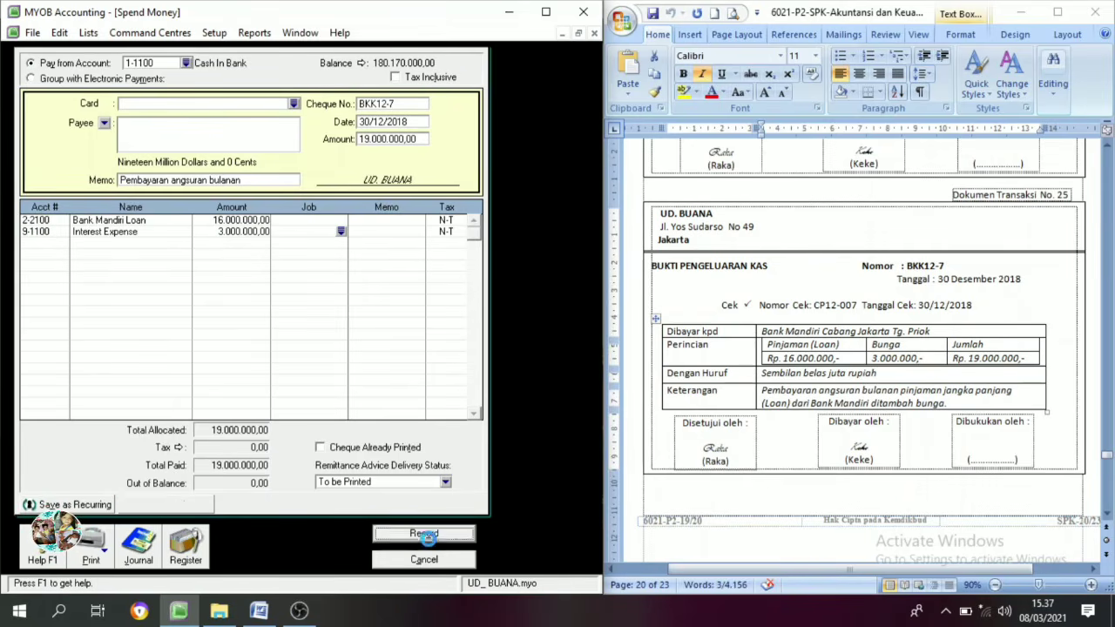
left_click(424, 560)
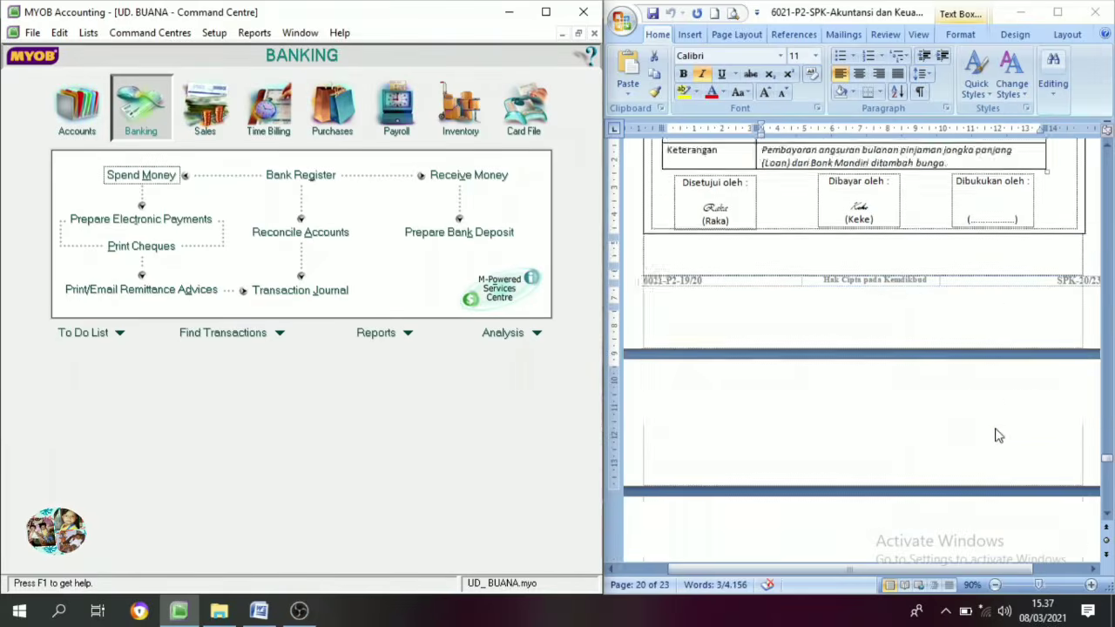
In the Word document, look past transaction documents 24 and 25 and examine the adjustment memo BM12-1 under Bukti Memorial untuk Penyesuaian.
scroll(997, 426, "down", 8)
scroll(999, 411, "up", 7)
scroll(1000, 411, "down", 8)
scroll(1000, 411, "up", 1)
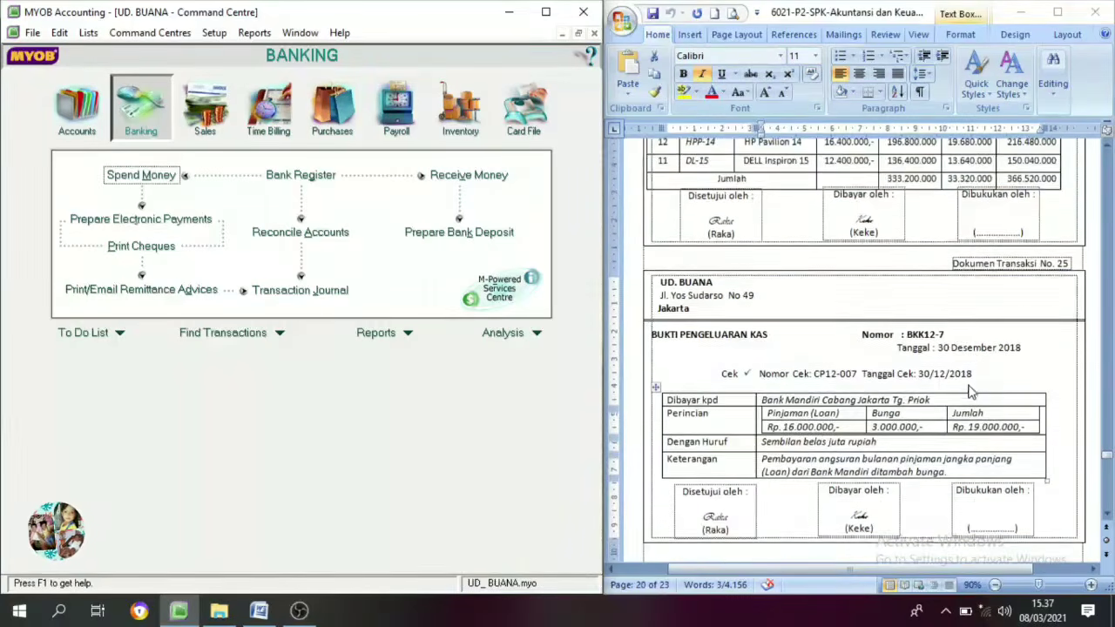
scroll(968, 389, "up", 1)
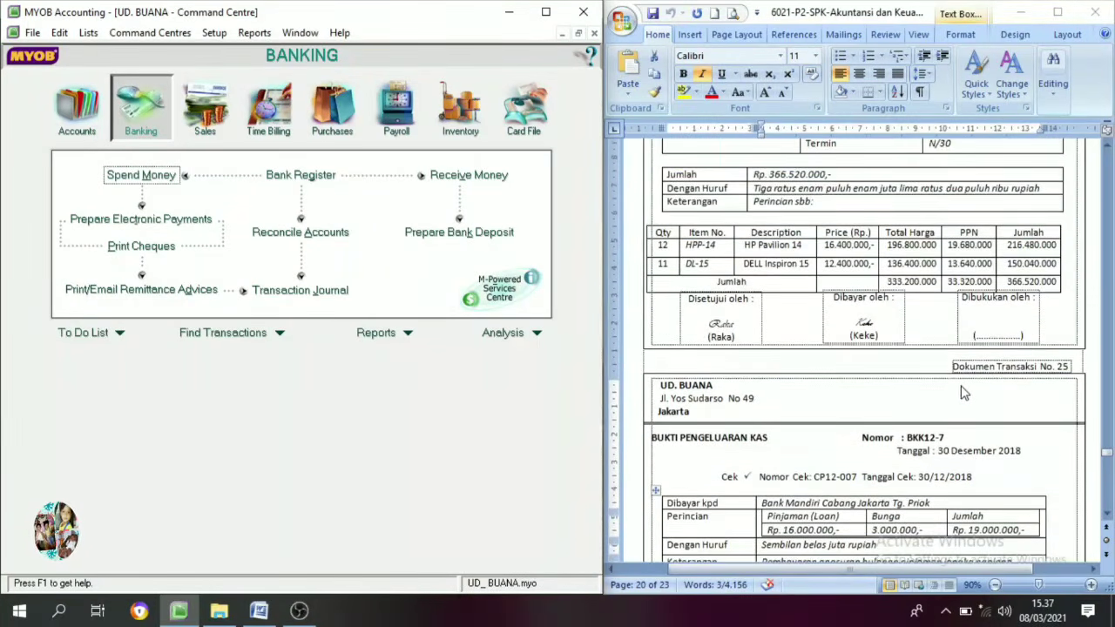
scroll(969, 394, "down", 3)
scroll(884, 351, "up", 3)
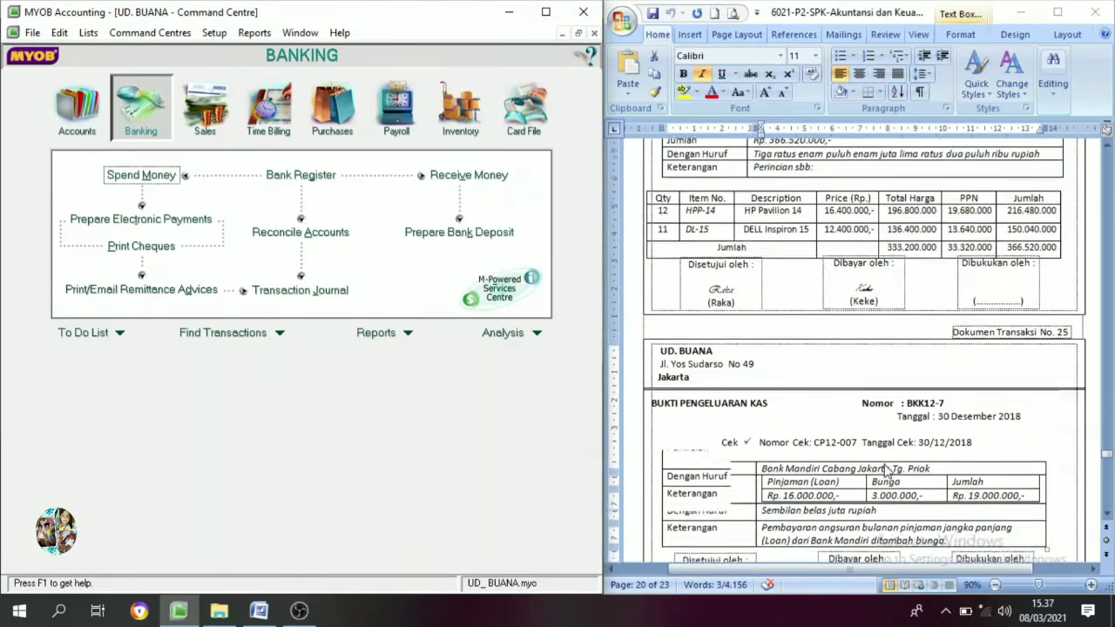
scroll(883, 463, "down", 12)
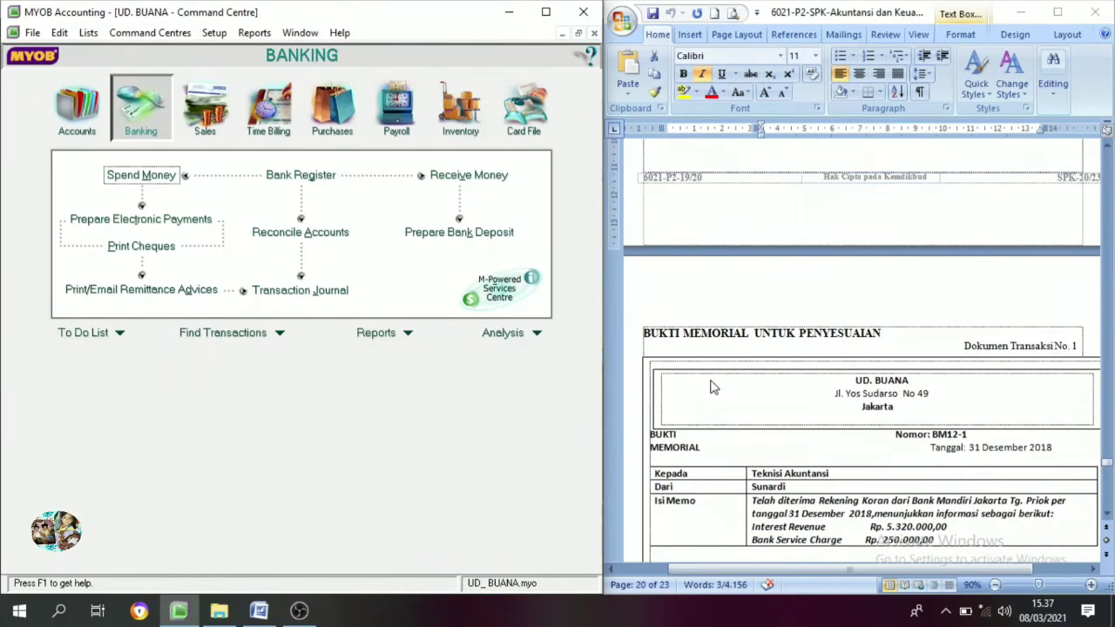
scroll(747, 353, "down", 2)
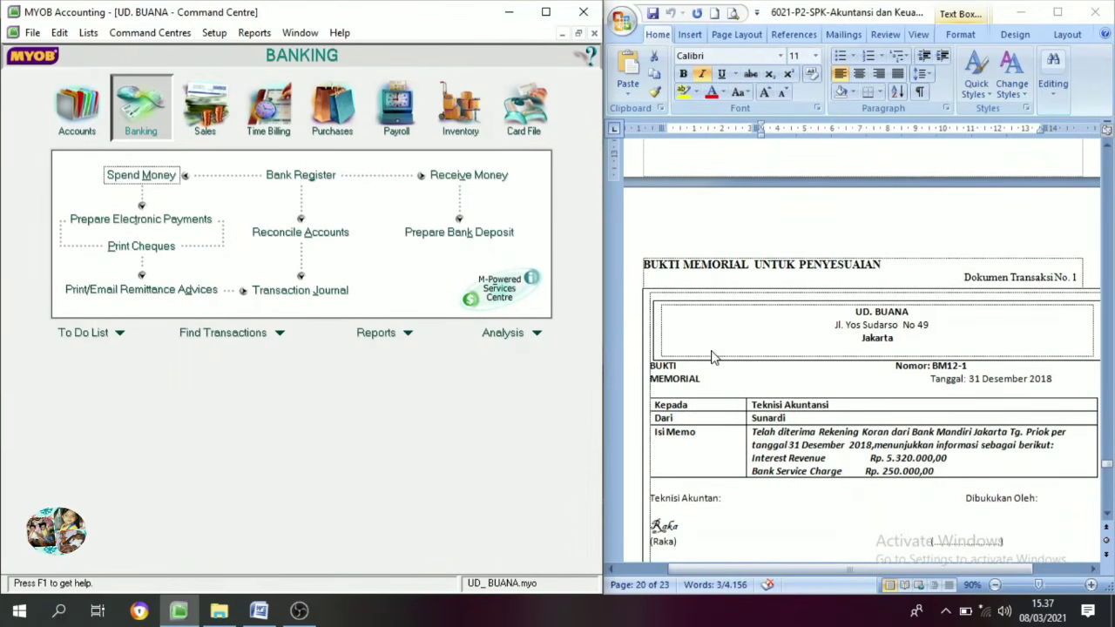